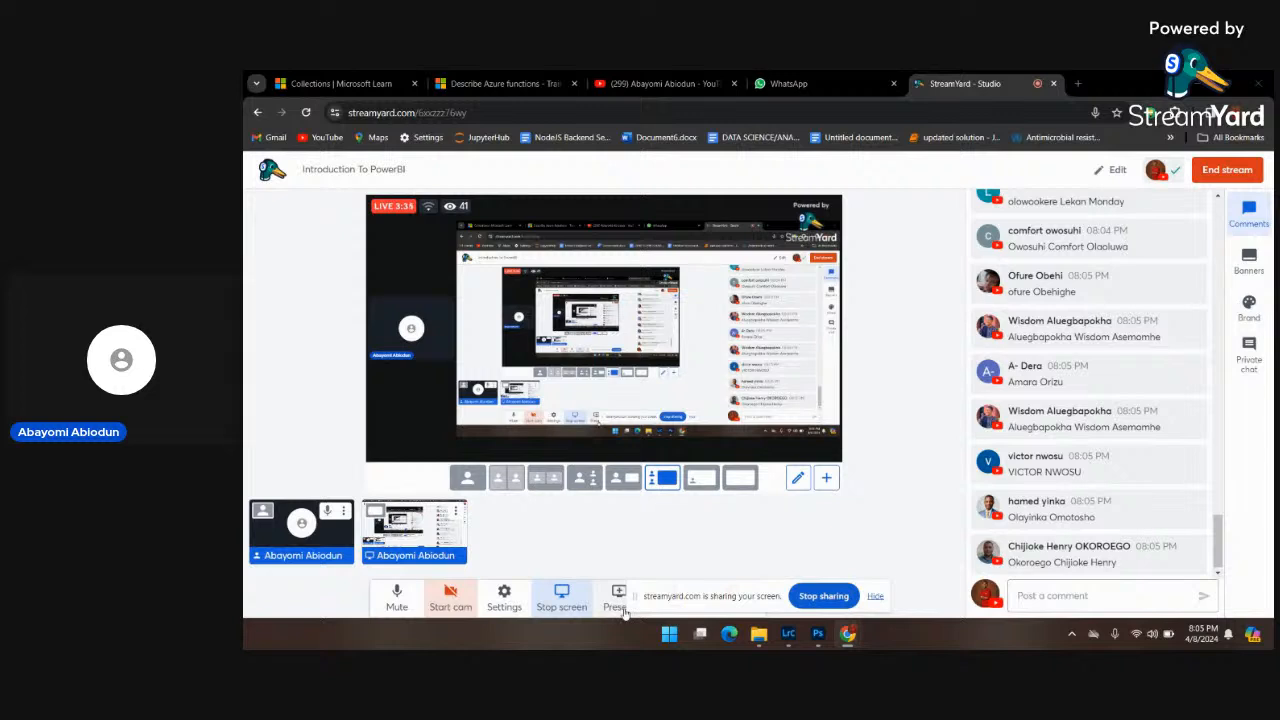
# Hide the screen-sharing notice and open a new browser tab.
pyautogui.click(876, 598)
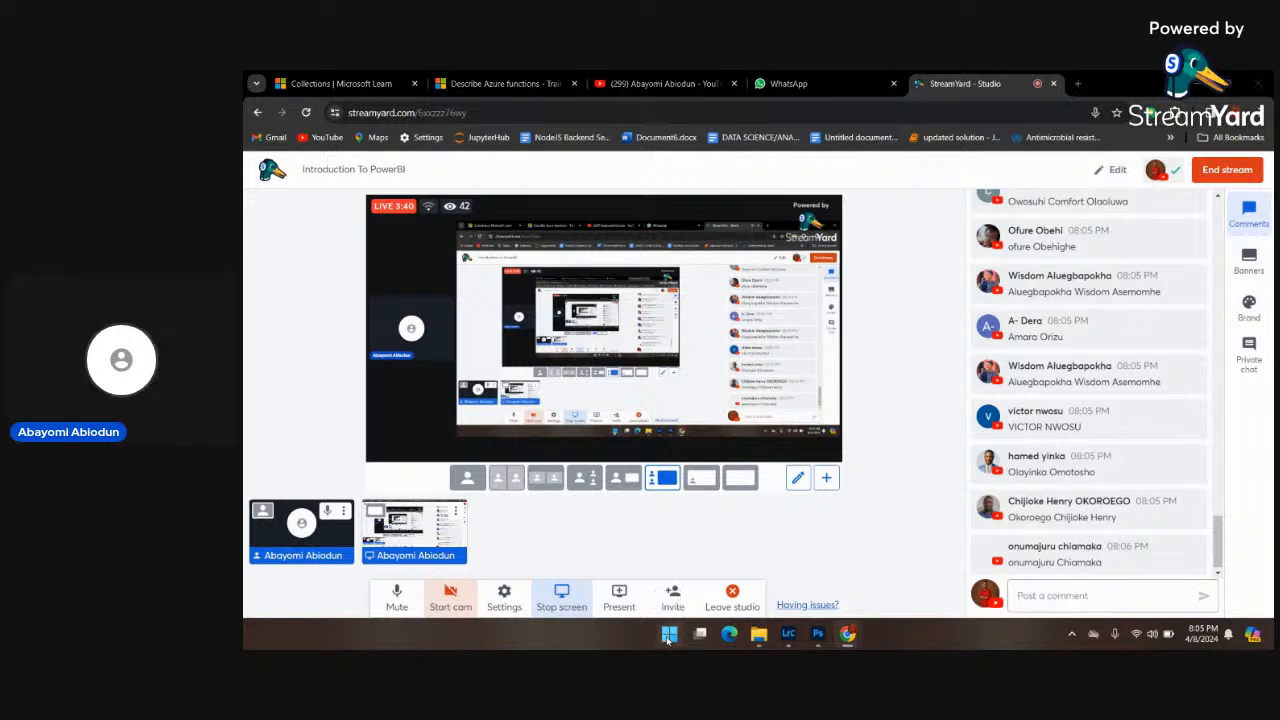
pyautogui.click(669, 634)
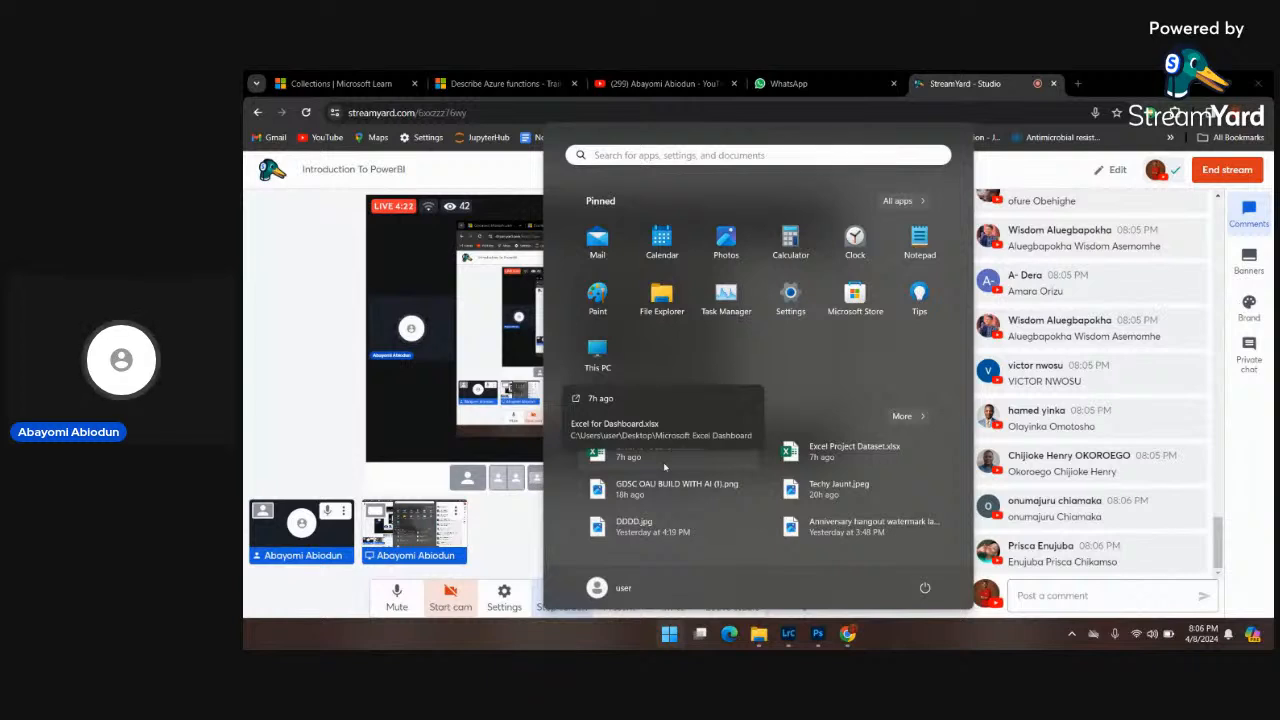
pyautogui.click(485, 459)
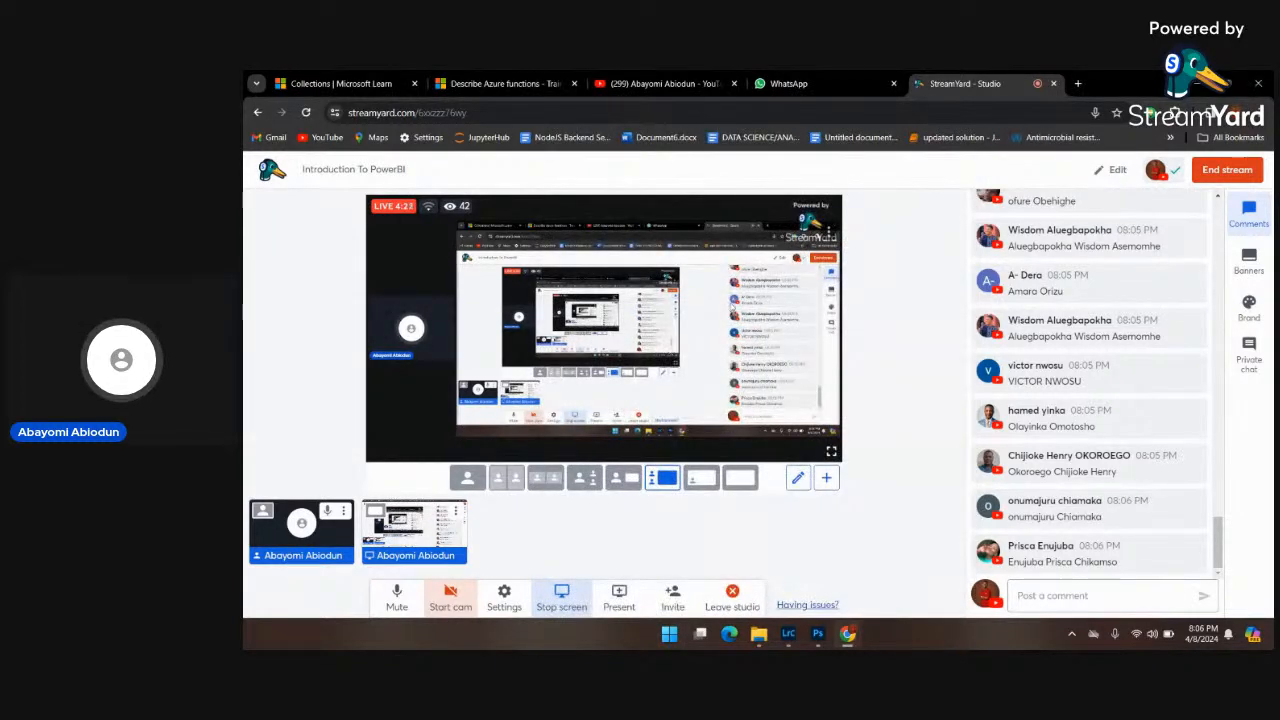
pyautogui.click(1078, 84)
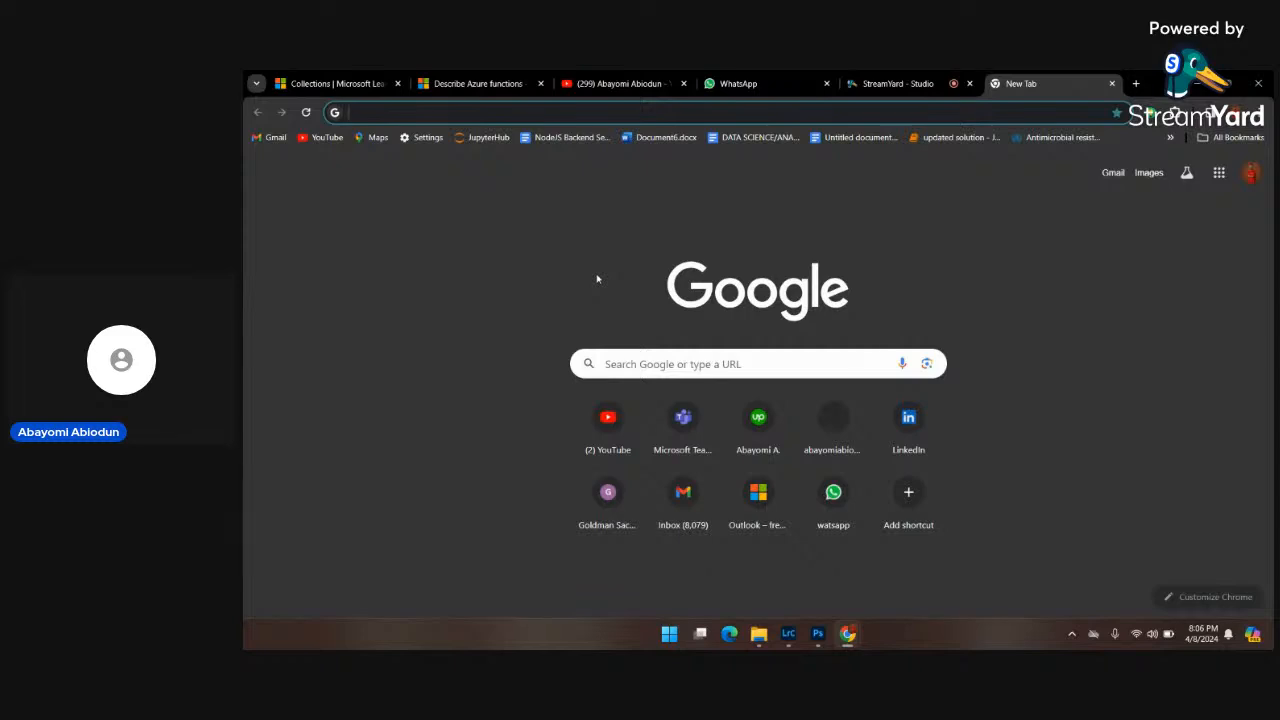
pyautogui.click(619, 111)
pyautogui.write('u')
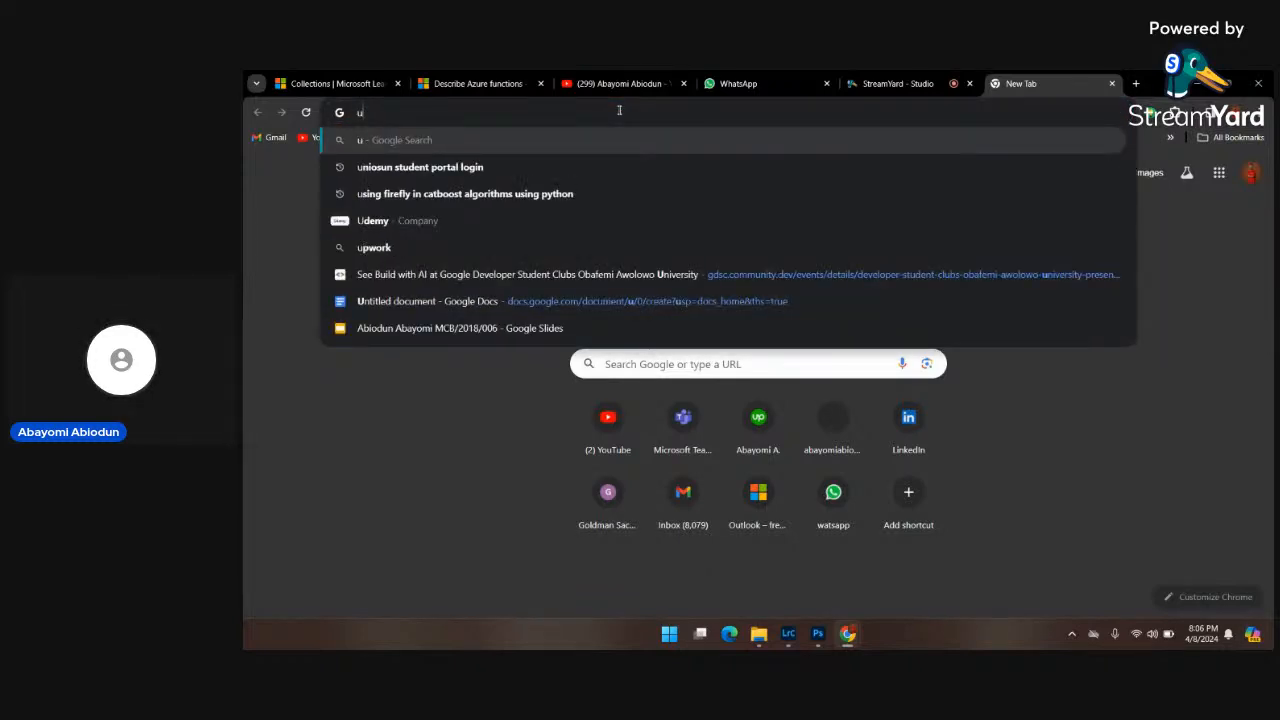
pyautogui.press('BackSpace')
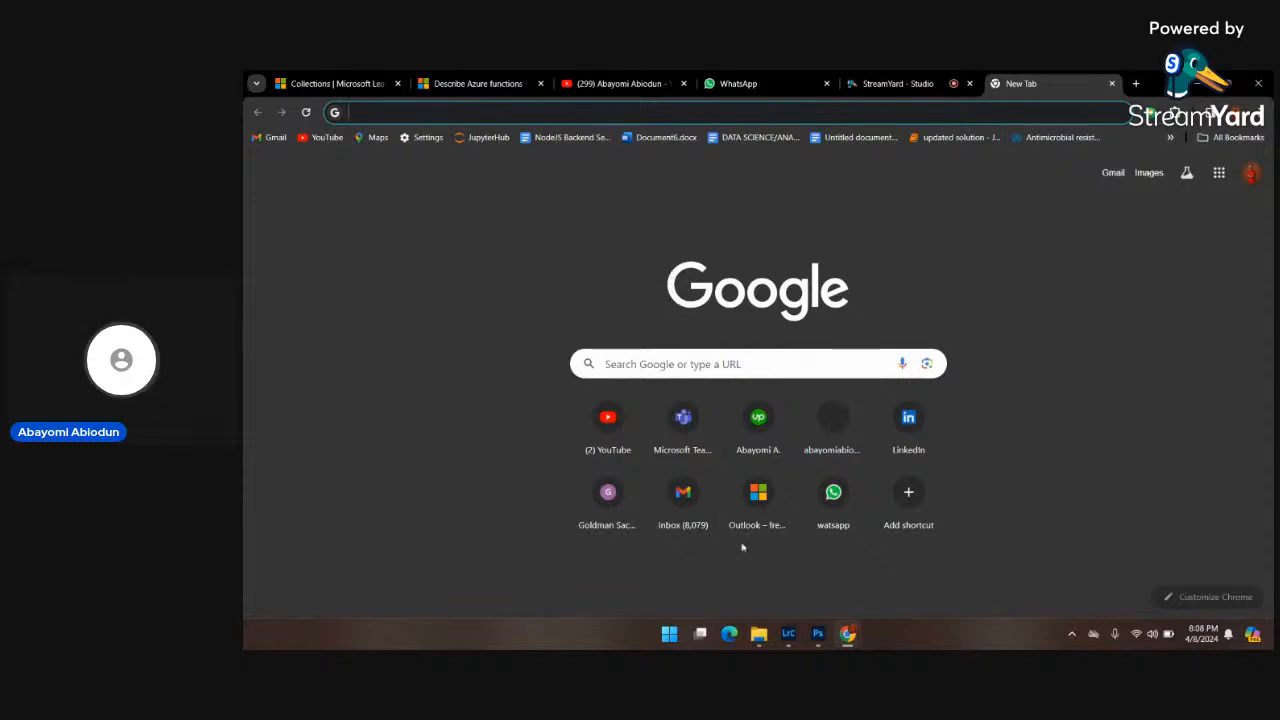
pyautogui.click(677, 643)
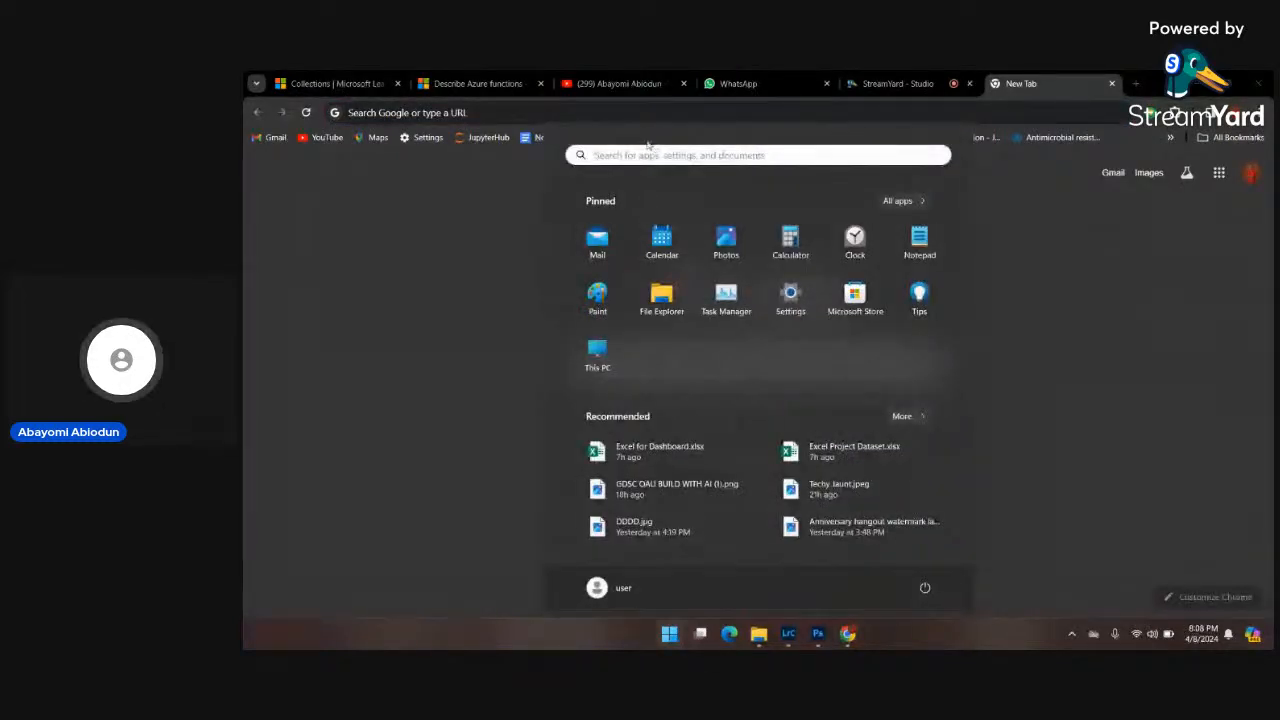
pyautogui.click(634, 155)
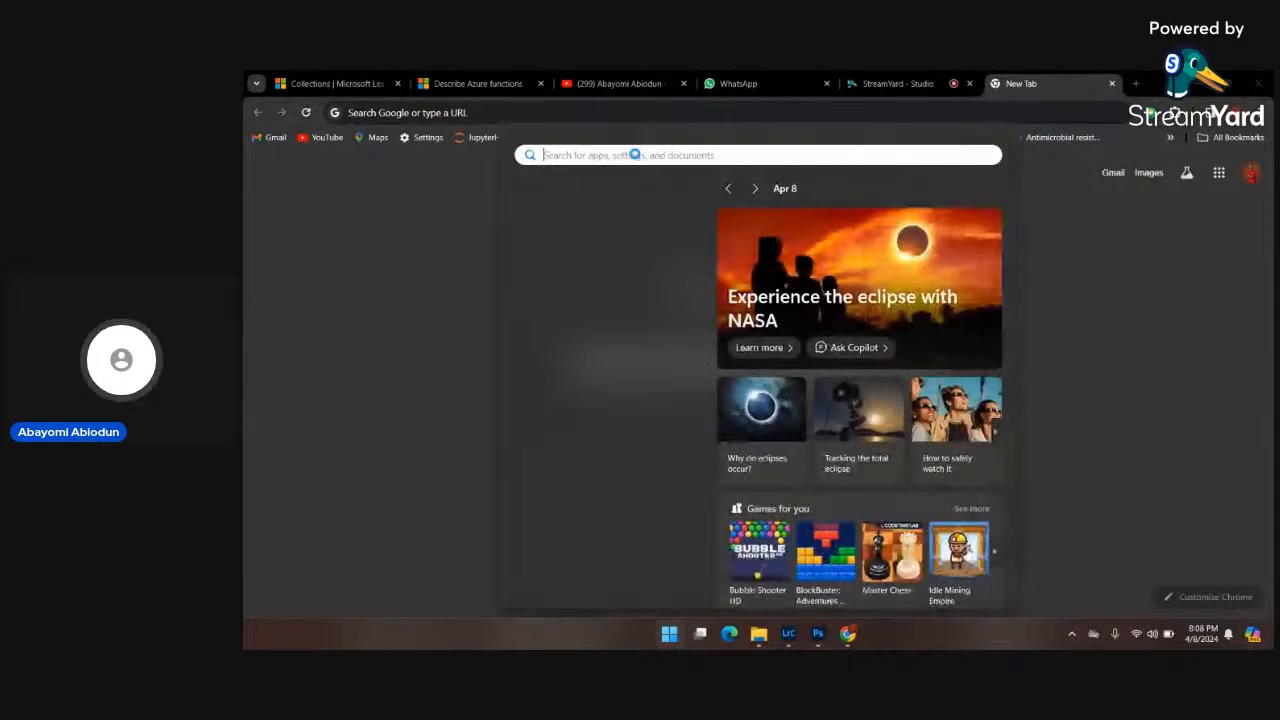
pyautogui.click(448, 271)
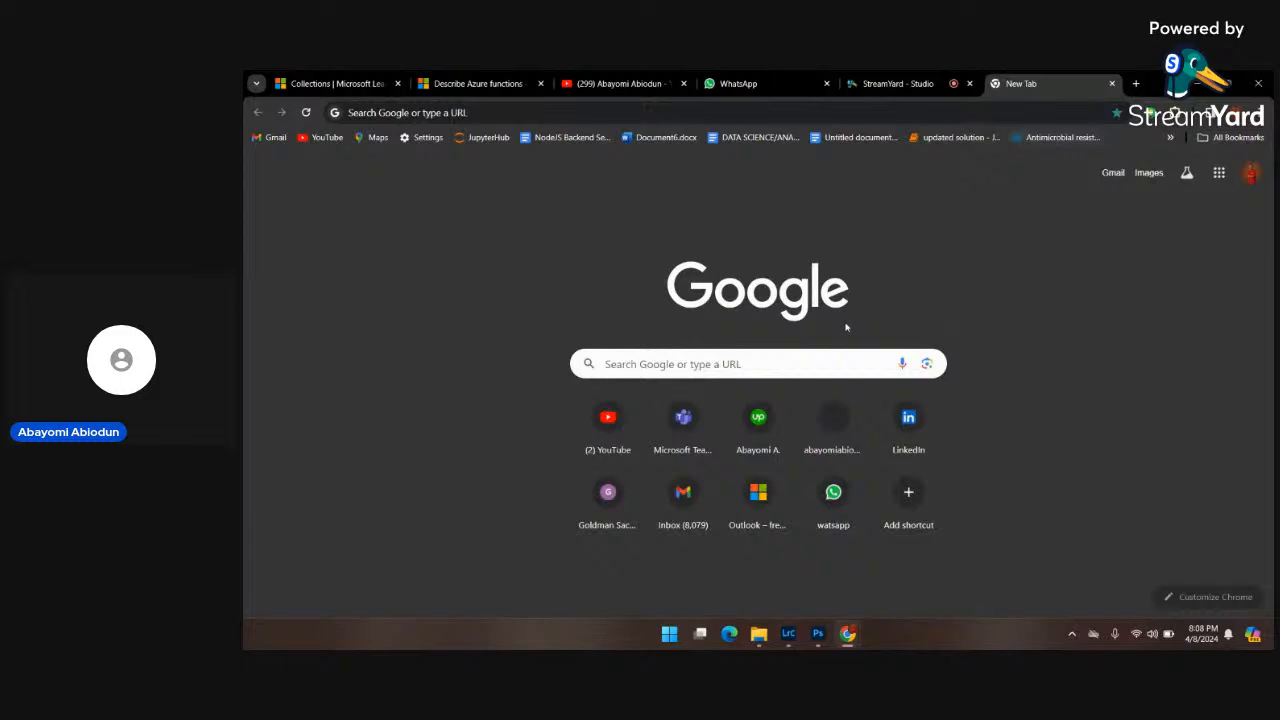
# Search the computer for "store" and open the Microsoft Store app.
pyautogui.click(669, 633)
pyautogui.write('g')
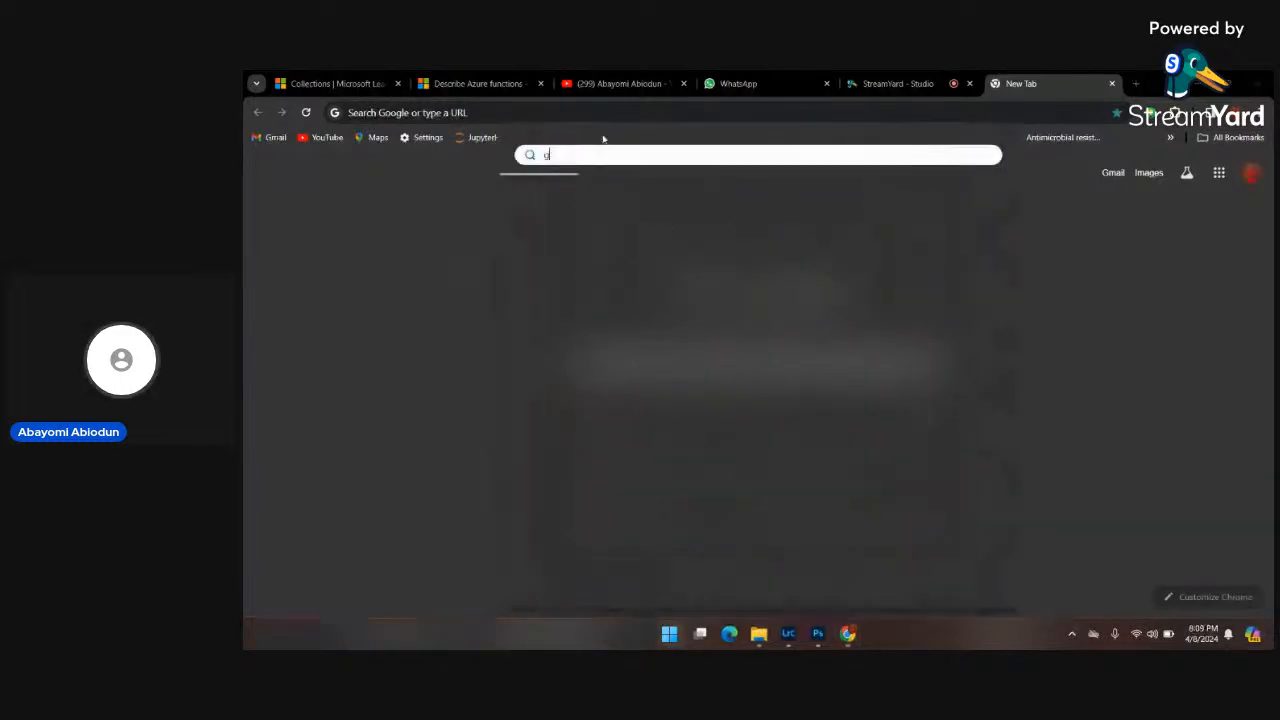
pyautogui.press('BackSpace')
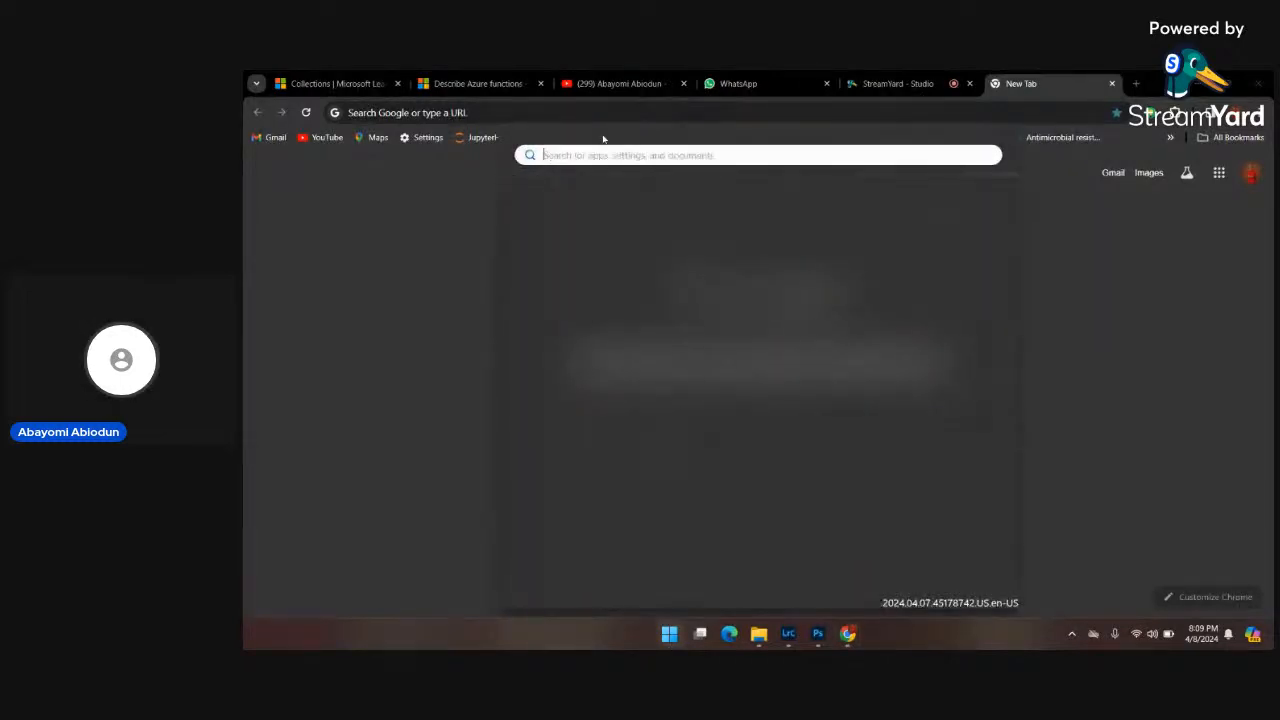
pyautogui.write('w')
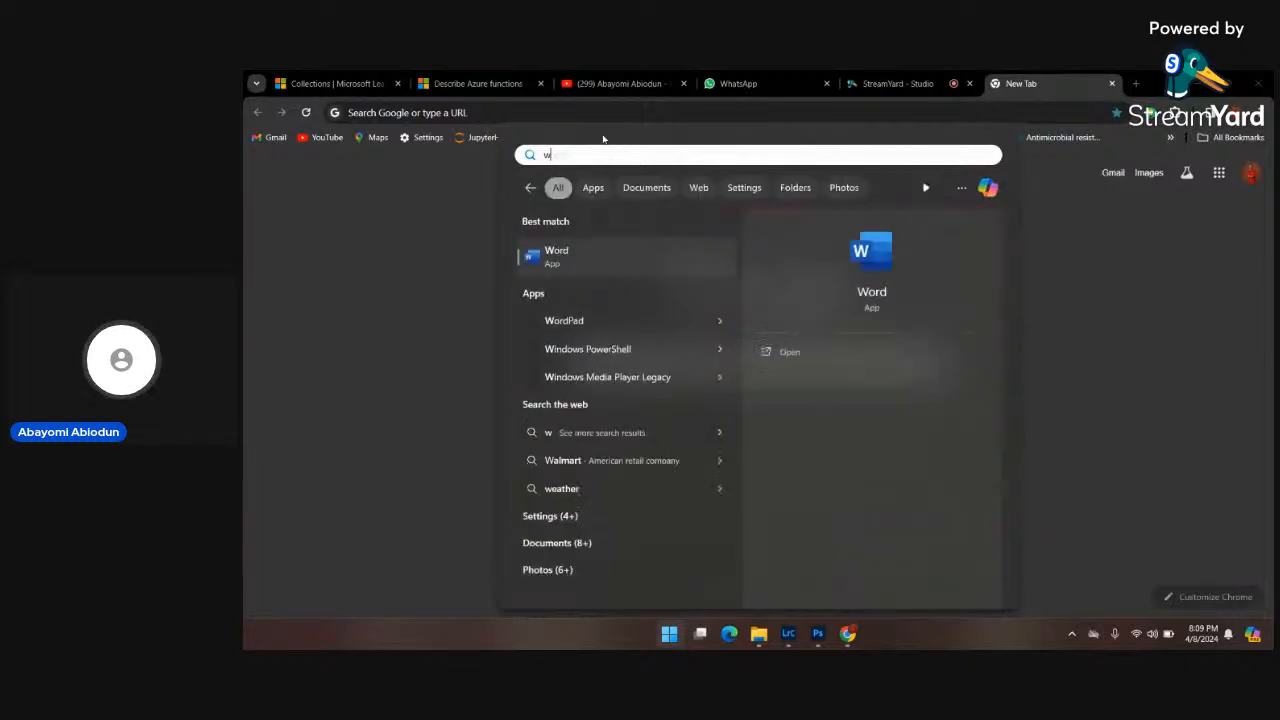
pyautogui.press('BackSpace')
pyautogui.write('st')
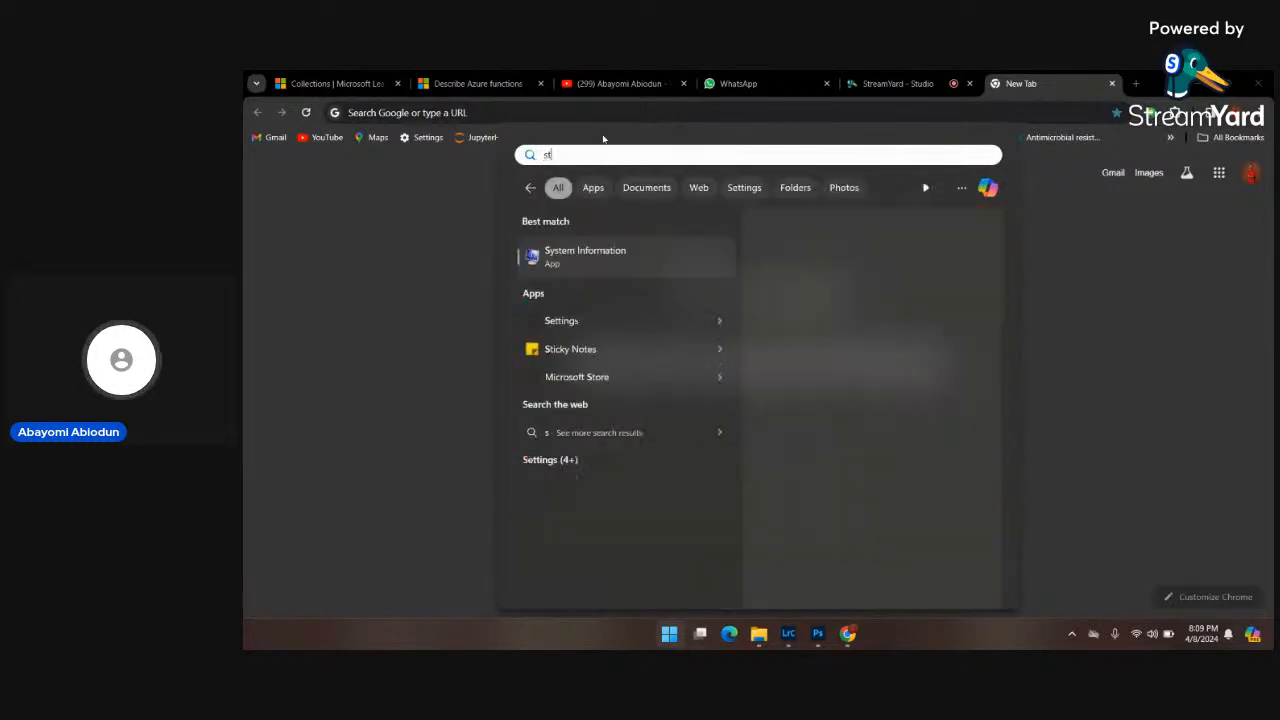
pyautogui.write('ore')
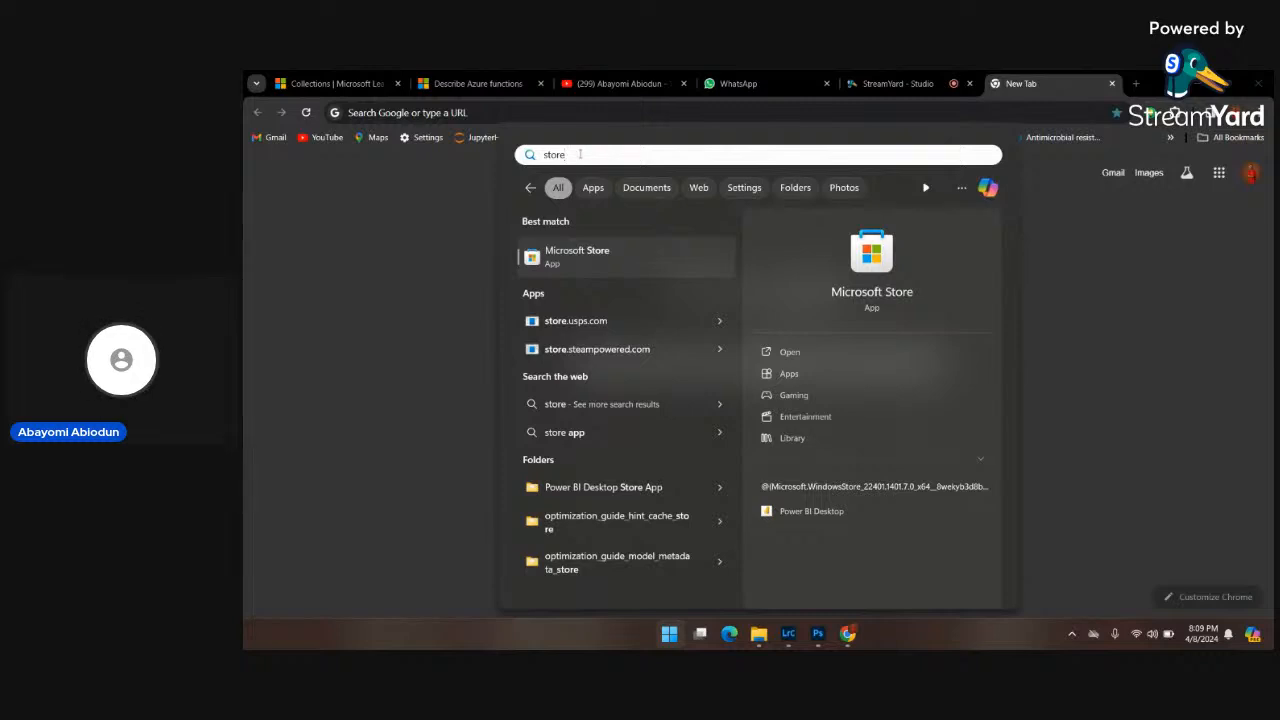
pyautogui.click(580, 251)
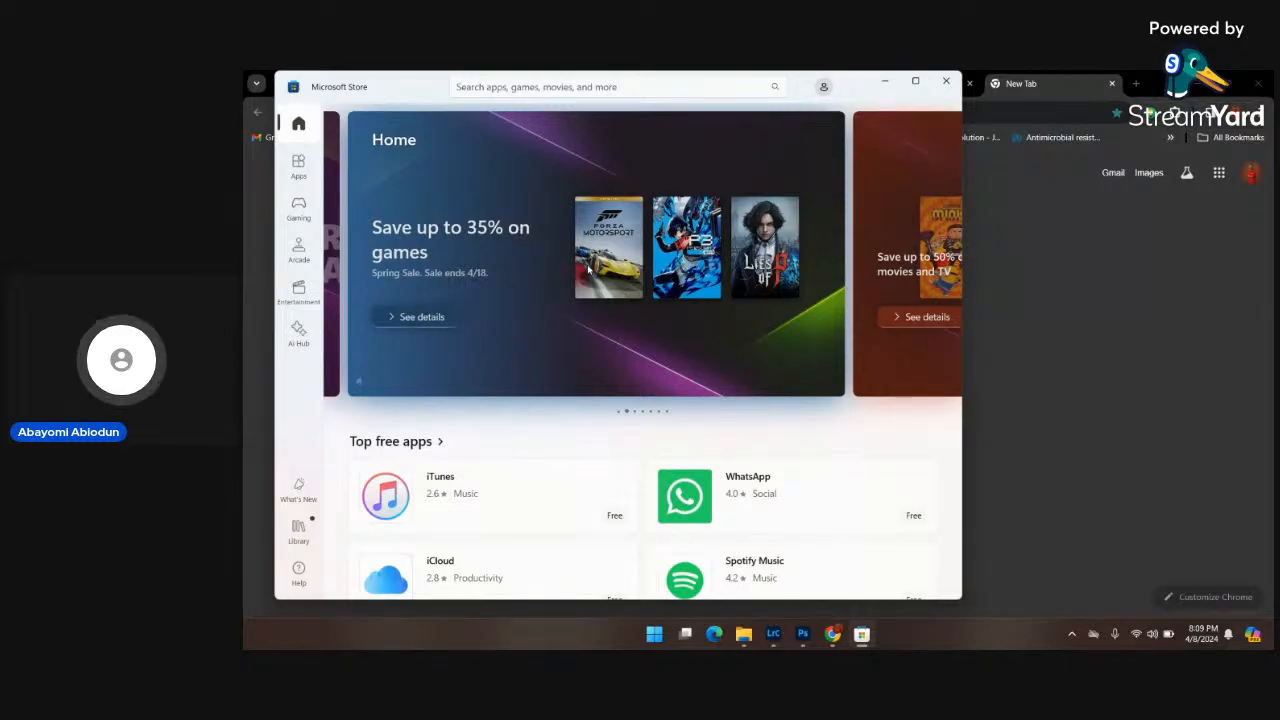
# Maximize the store window, then look up "powerbi desktop" and open the Power BI Desktop app page.
pyautogui.click(915, 80)
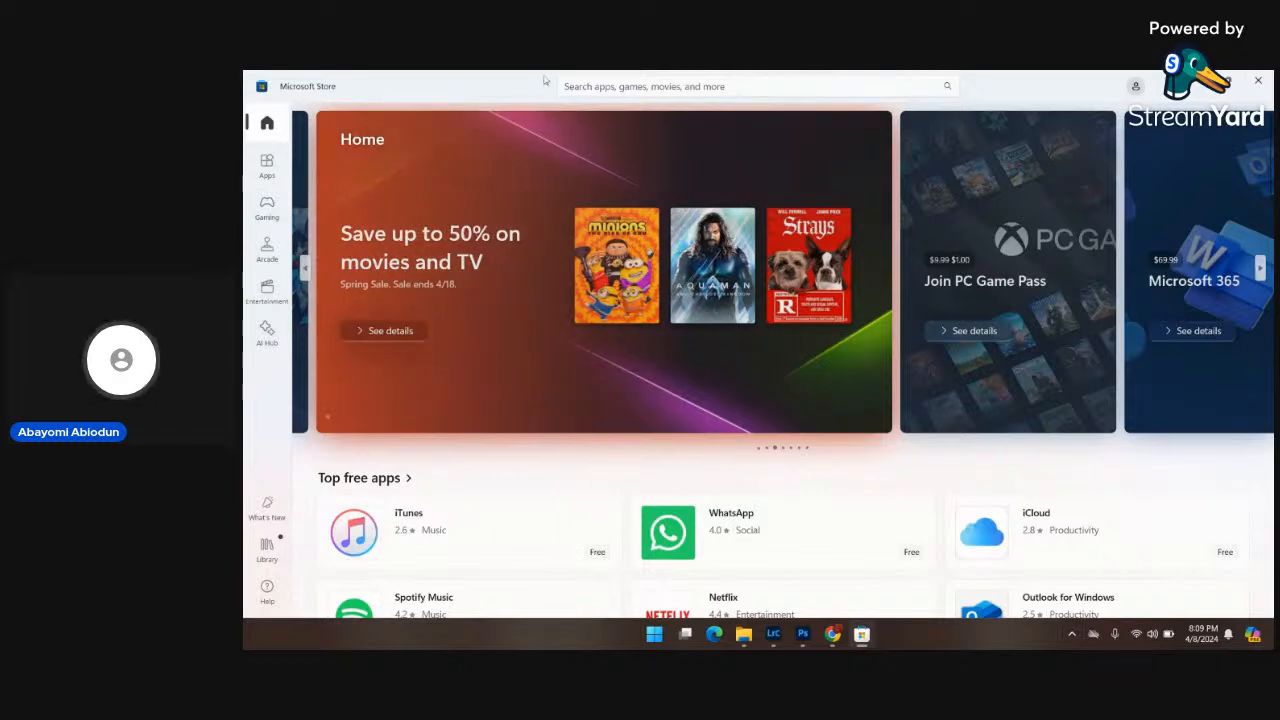
pyautogui.click(644, 84)
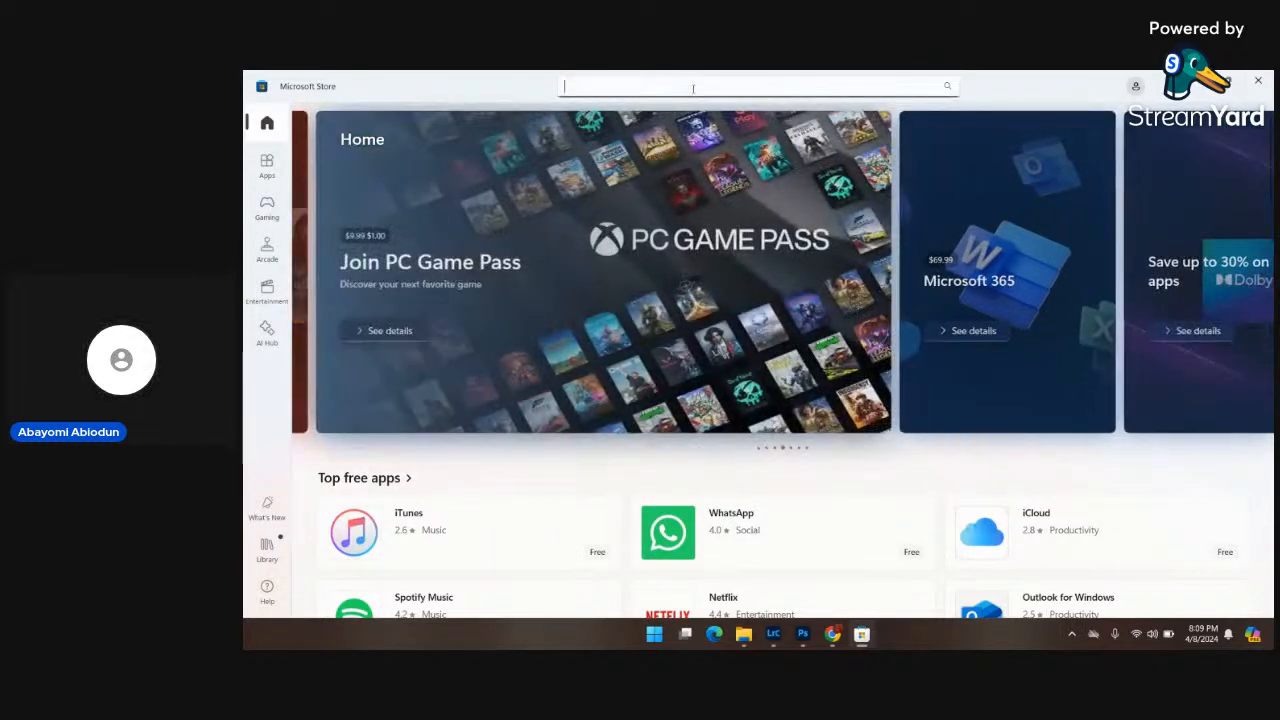
pyautogui.click(578, 88)
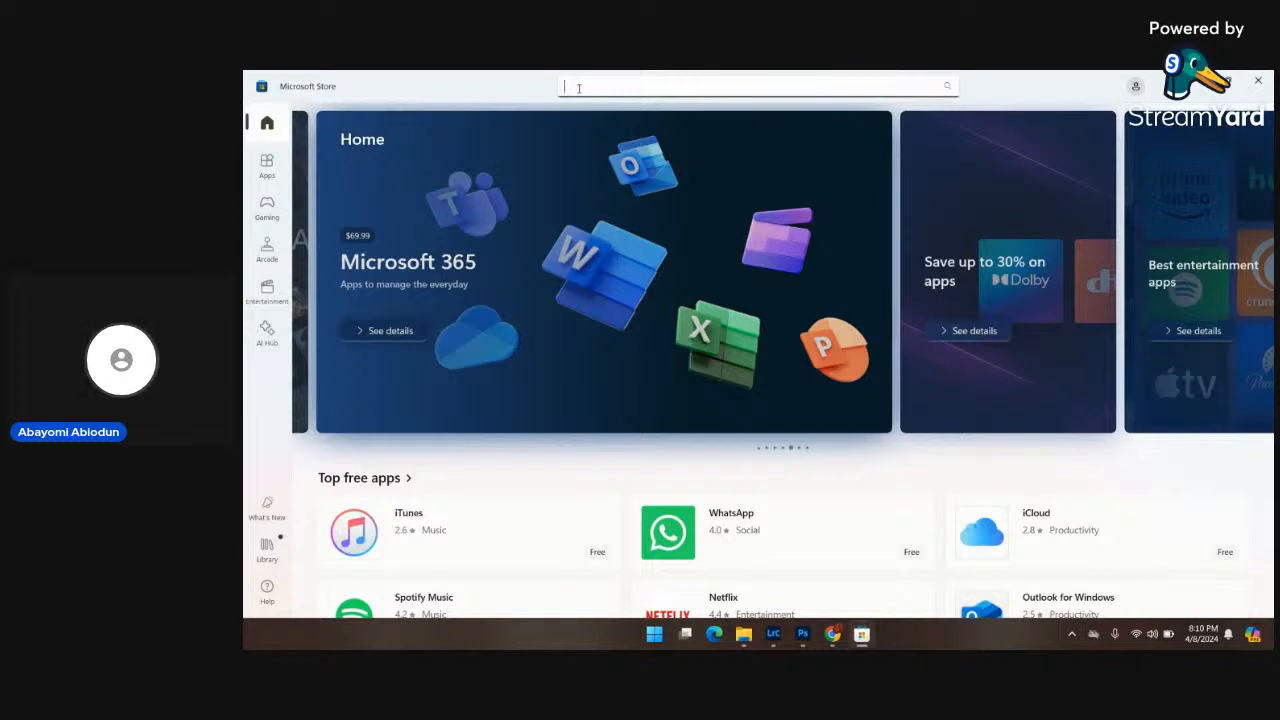
pyautogui.write('poweb')
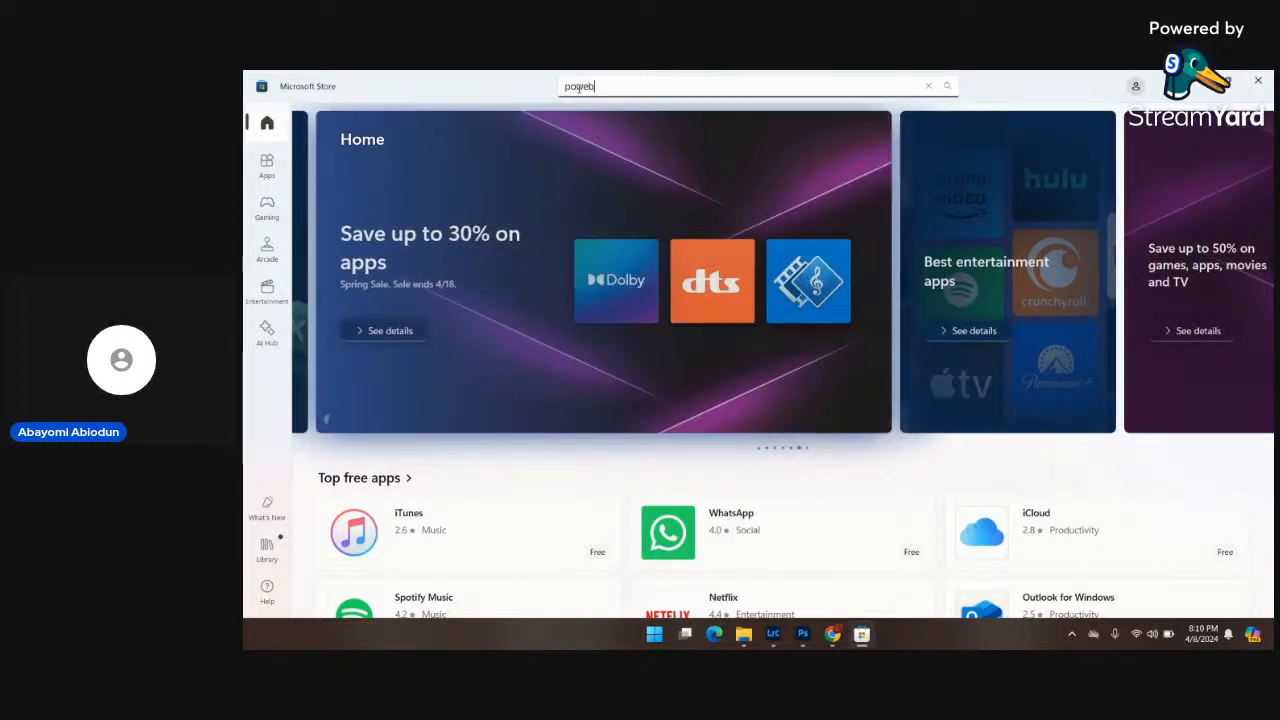
pyautogui.write('i des')
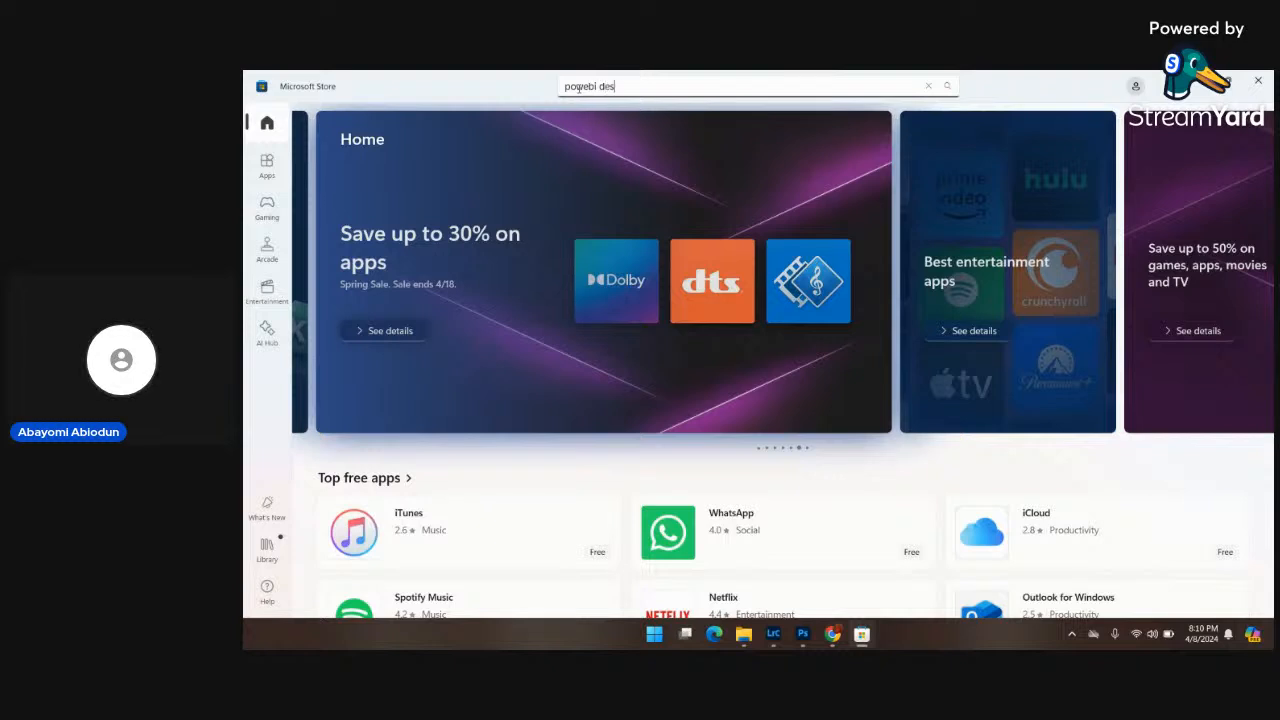
pyautogui.write('ktop')
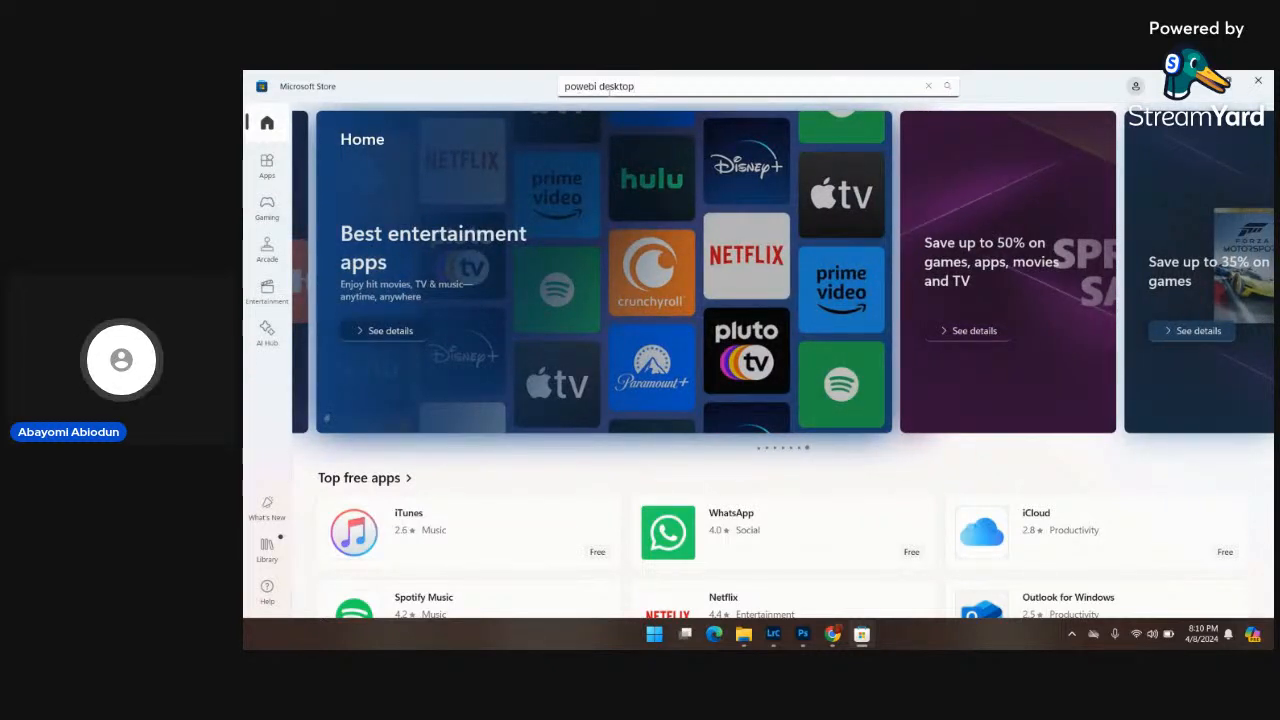
pyautogui.click(588, 86)
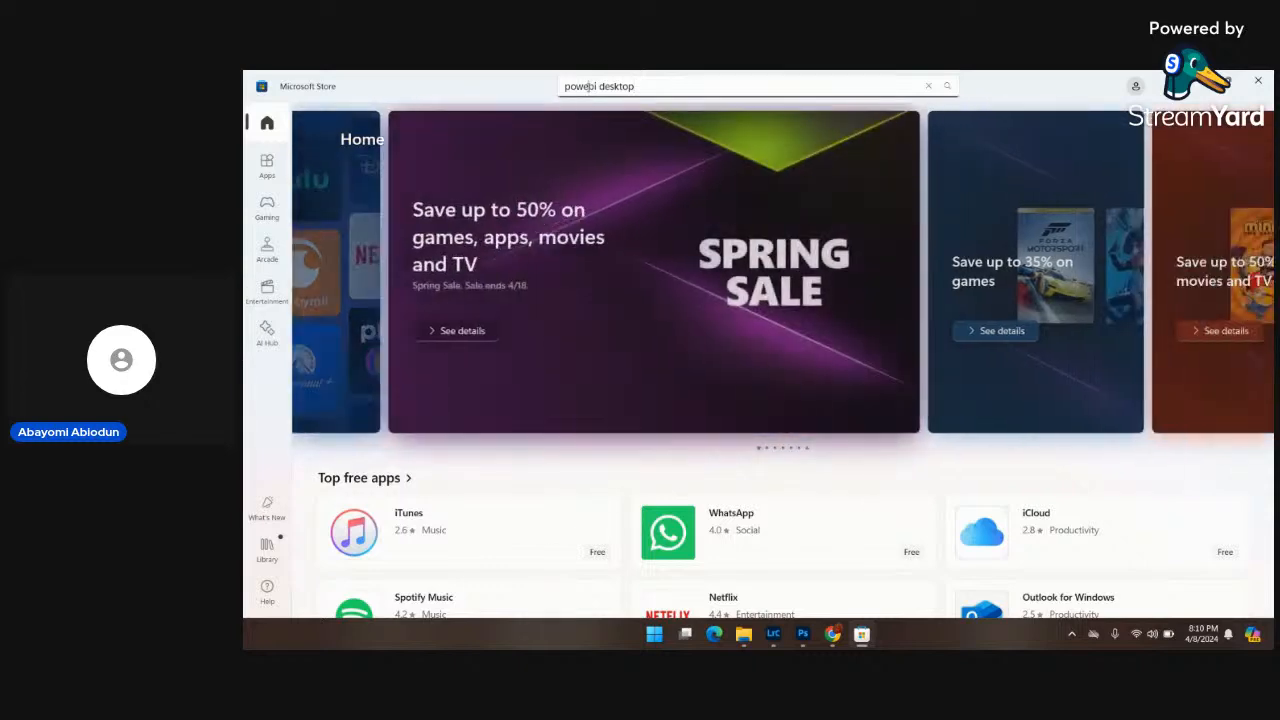
pyautogui.write('r')
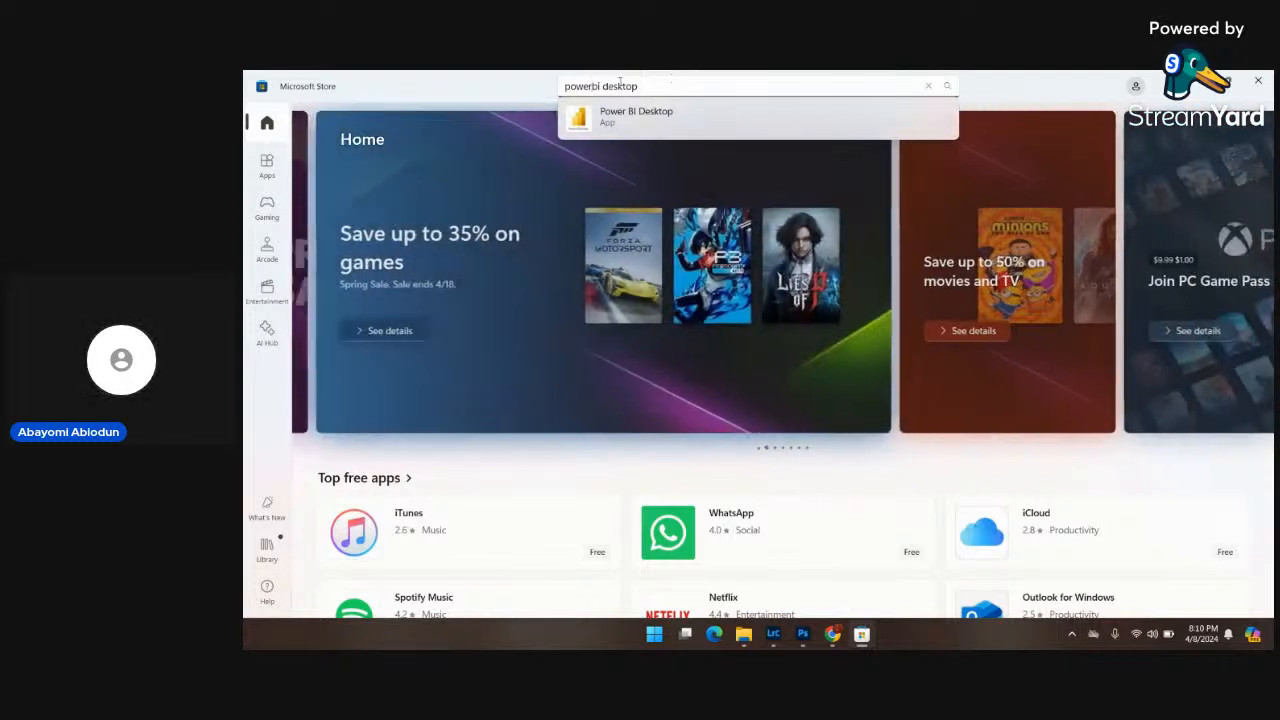
pyautogui.click(656, 129)
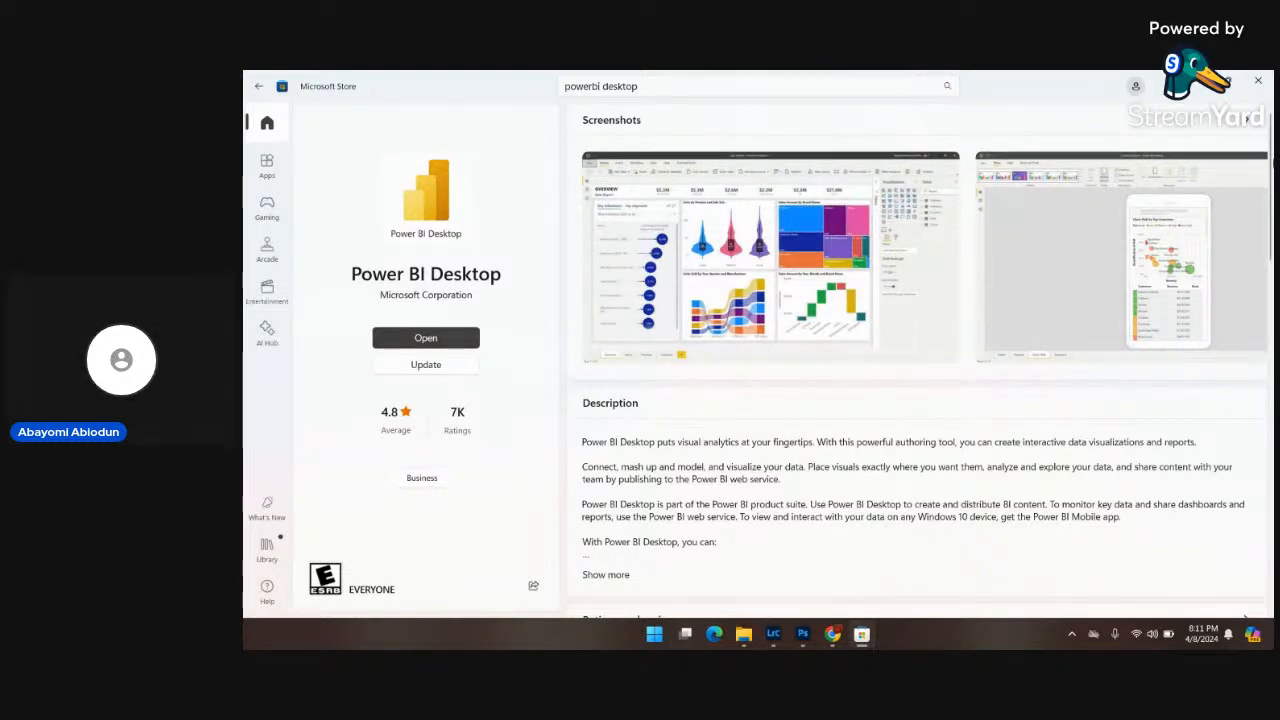
# Close the Microsoft Store and search the web for "microsoft power bi desktop download" in the browser.
pyautogui.click(1258, 82)
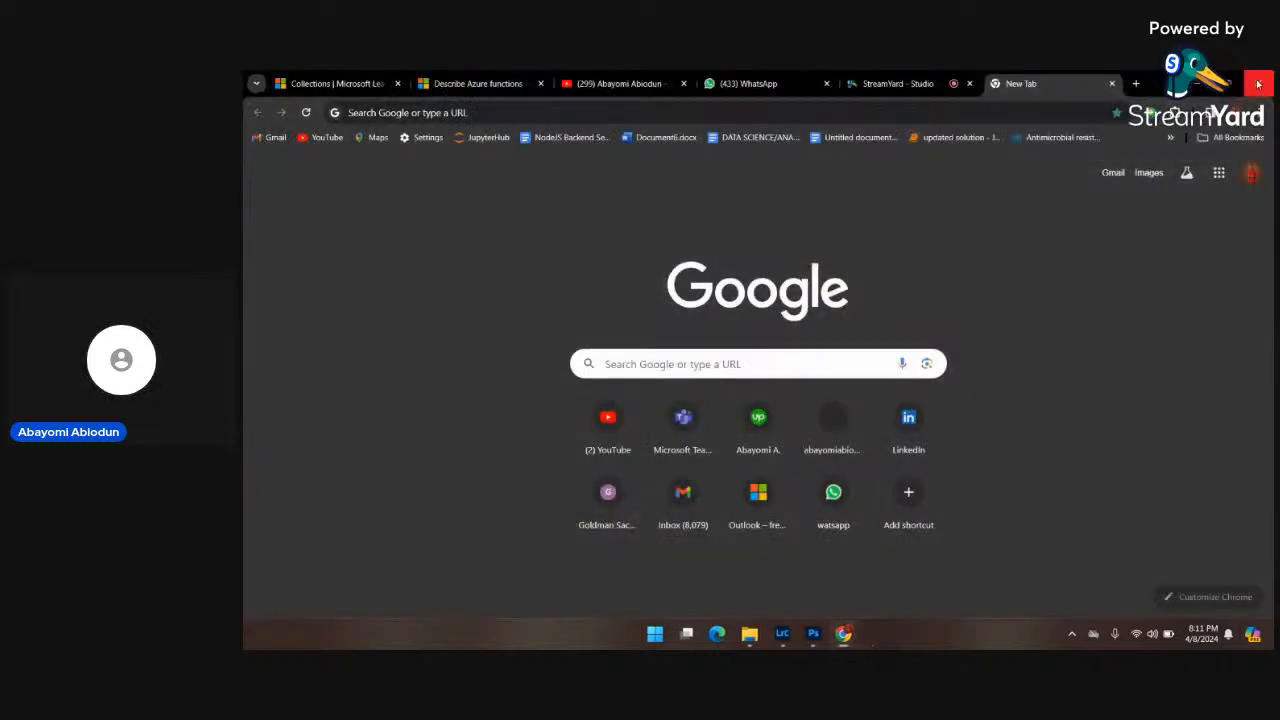
pyautogui.click(766, 112)
pyautogui.write('nh')
pyautogui.press('BackSpace')
pyautogui.press('BackSpace')
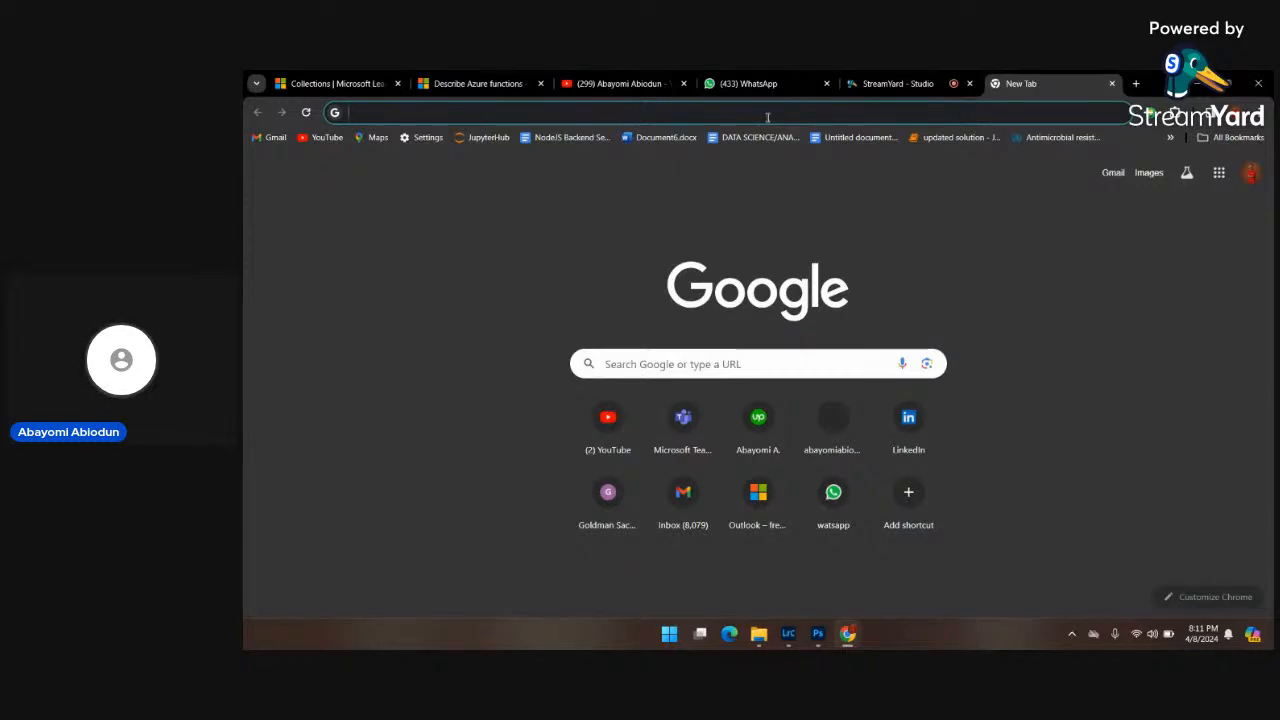
pyautogui.write('m')
pyautogui.press('BackSpace')
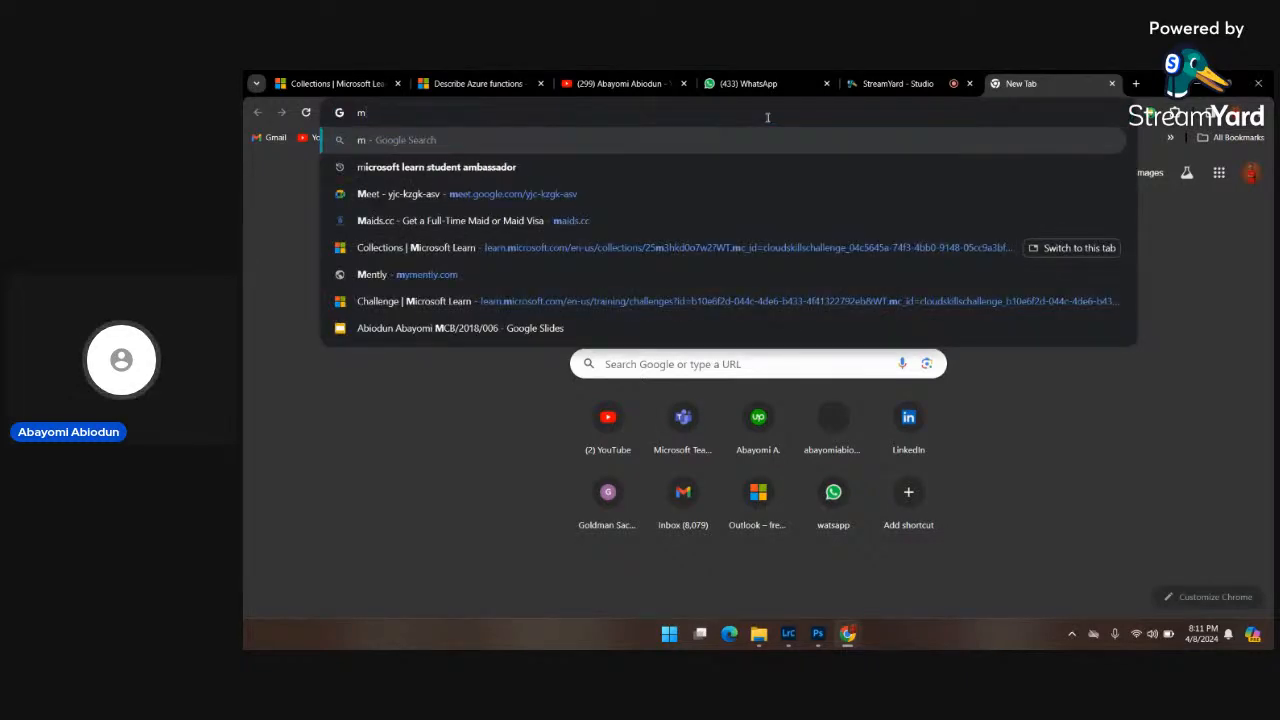
pyautogui.press('BackSpace')
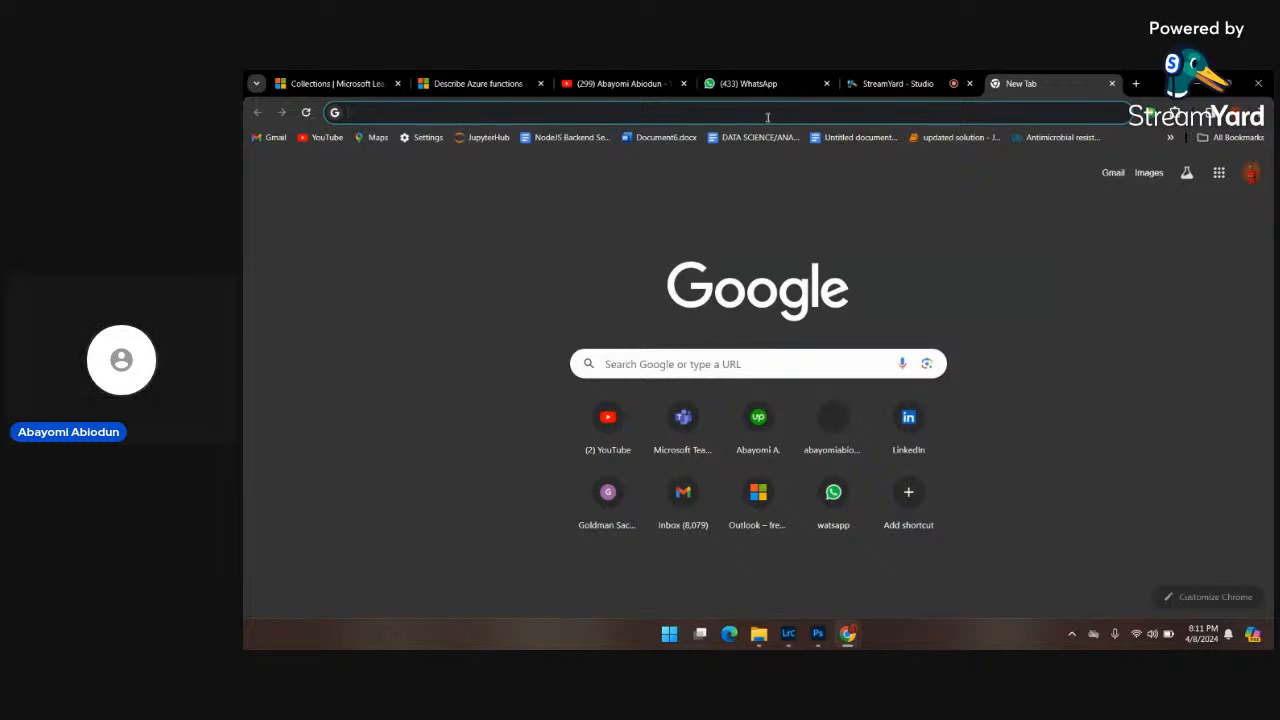
pyautogui.write('m')
pyautogui.press('BackSpace')
pyautogui.press('BackSpace')
pyautogui.write('microsoft')
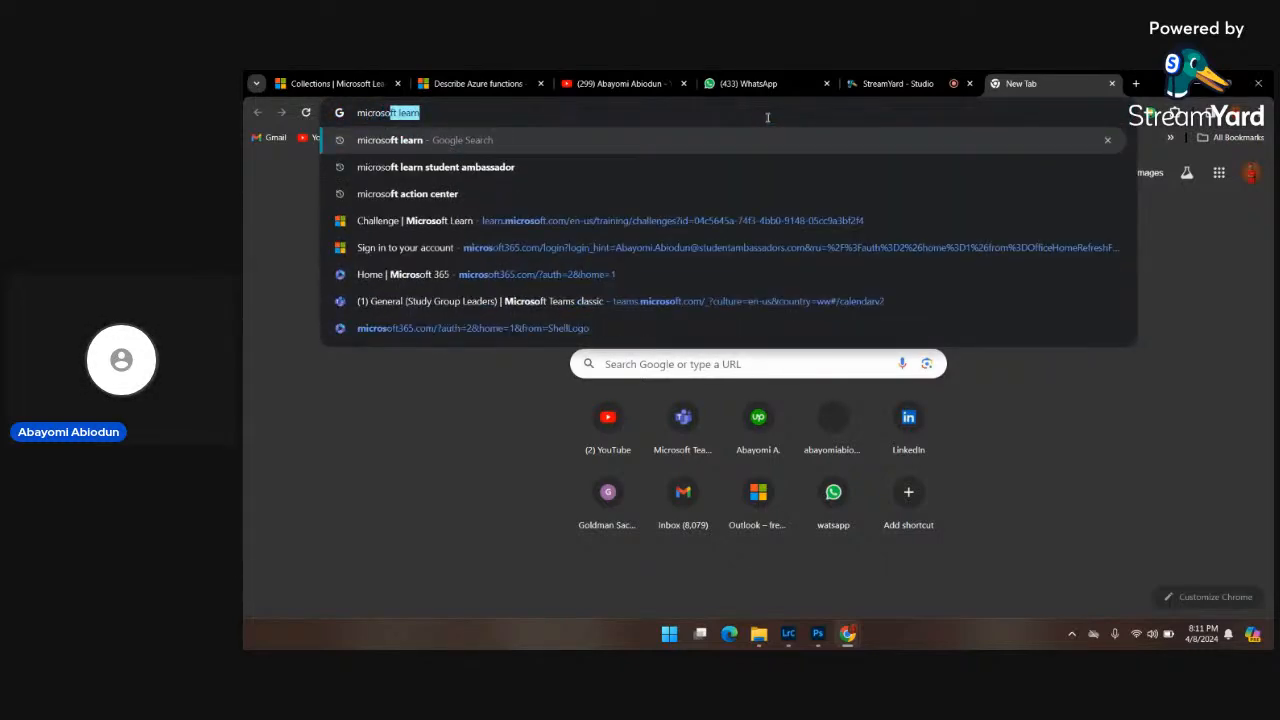
pyautogui.write(' po')
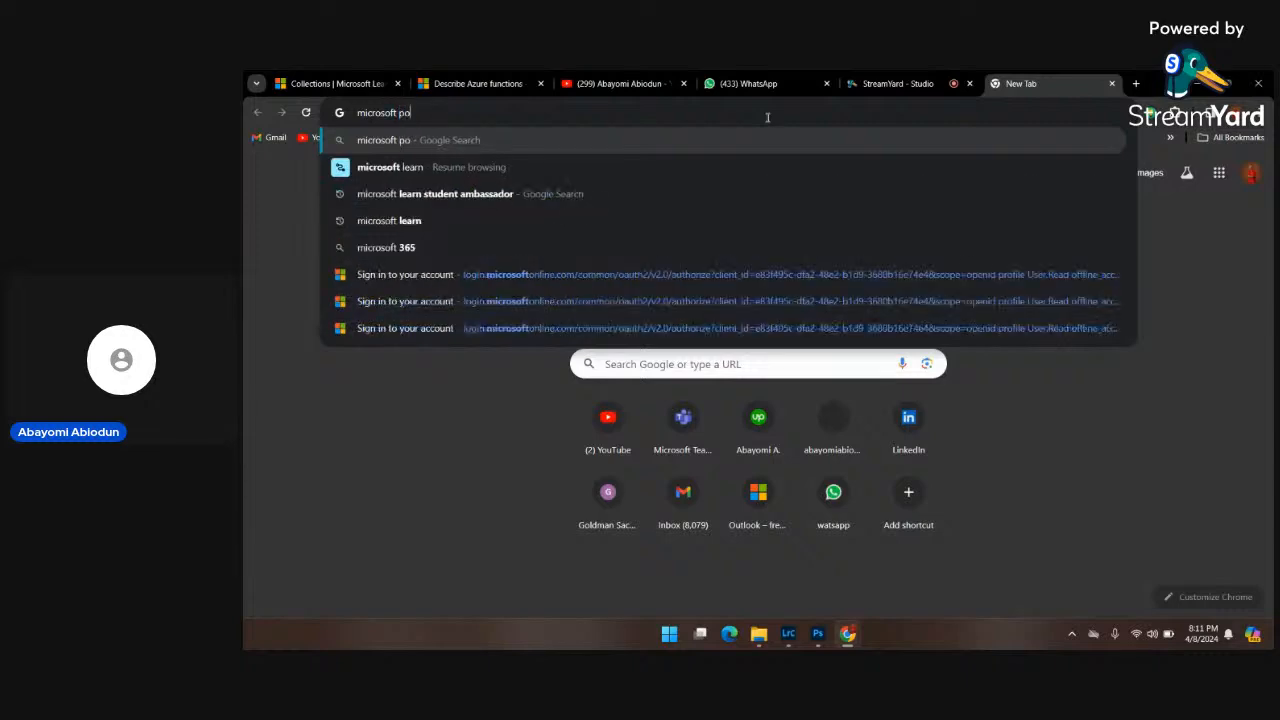
pyautogui.write('wer bi')
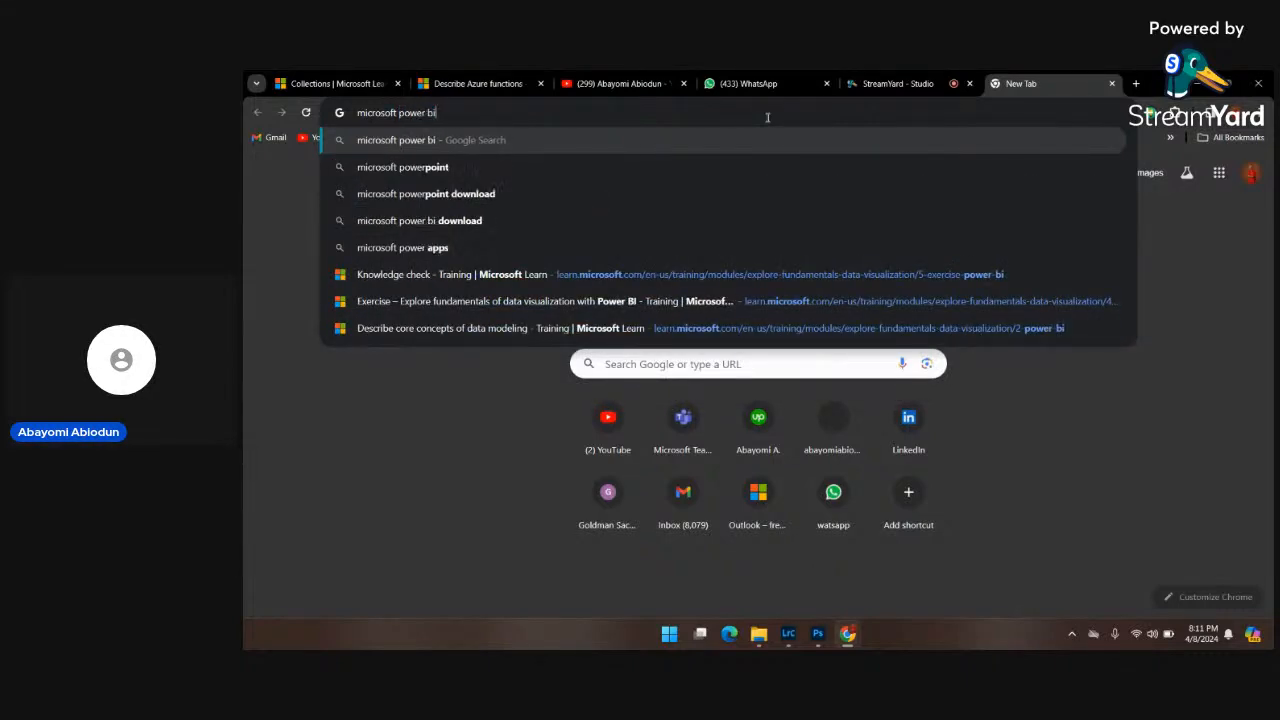
pyautogui.write(' des')
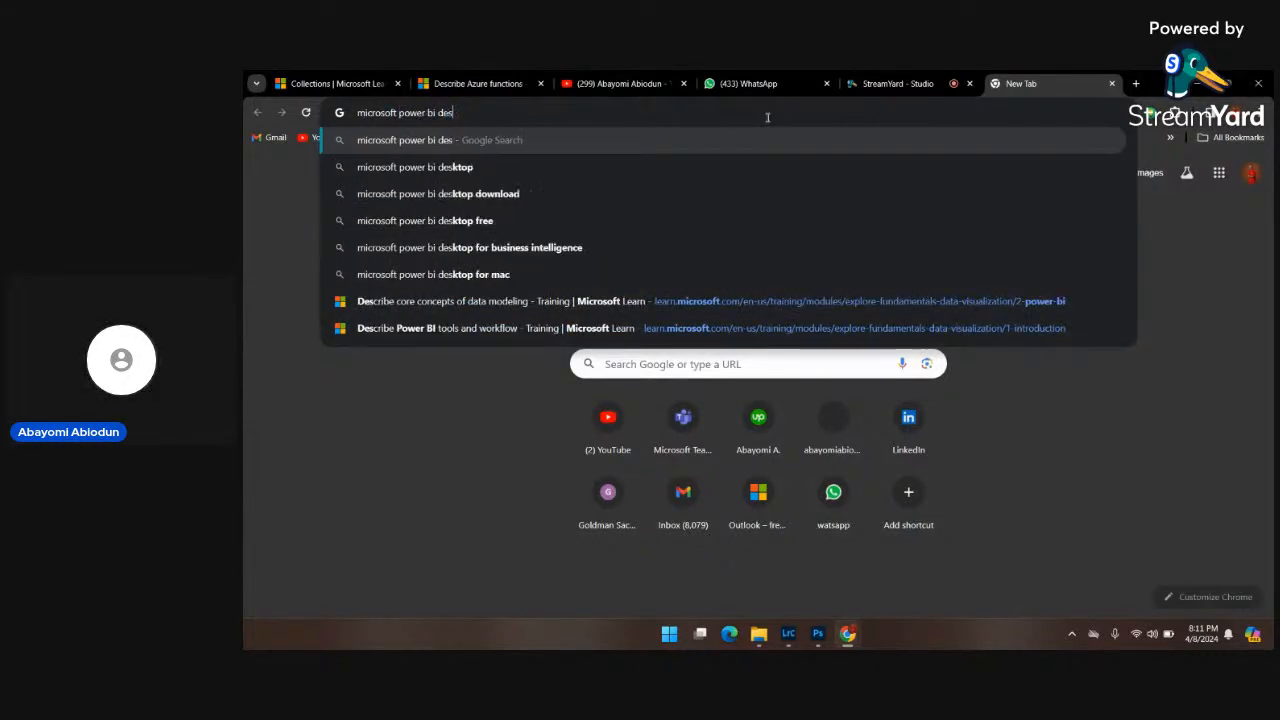
pyautogui.write('k')
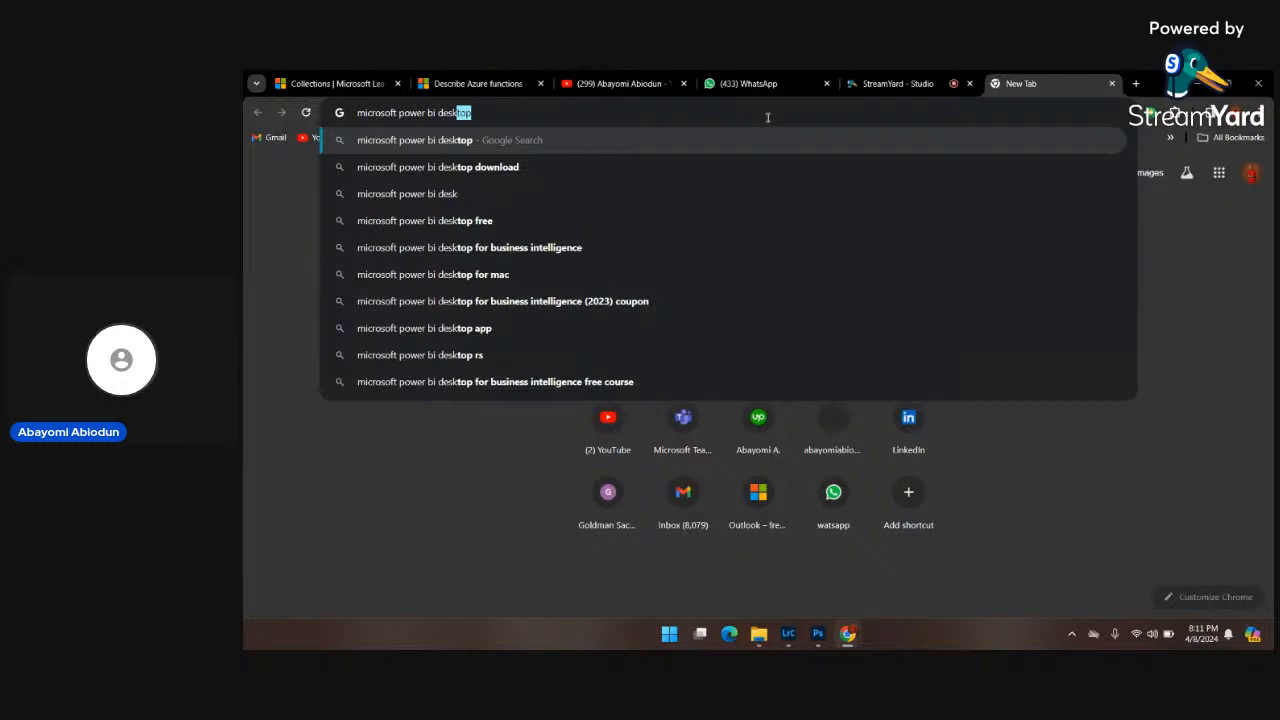
pyautogui.write('top download for mac')
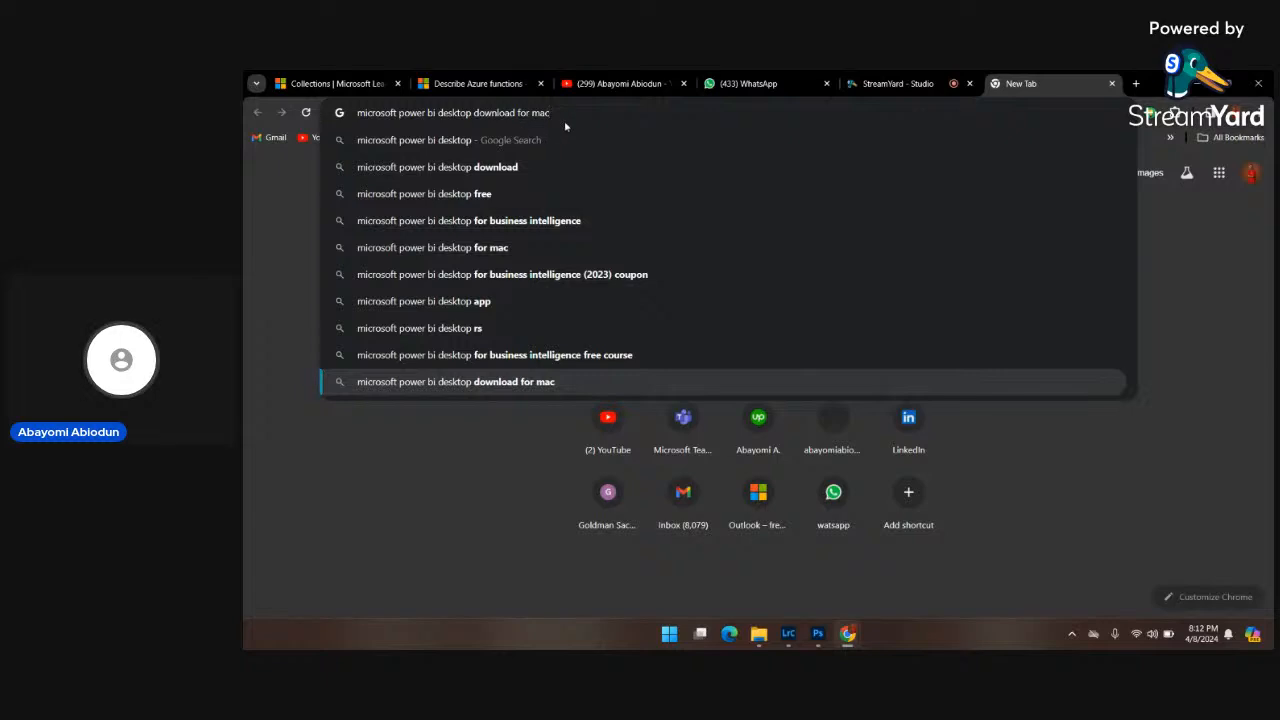
pyautogui.press('BackSpace')
pyautogui.press('BackSpace')
pyautogui.press('BackSpace')
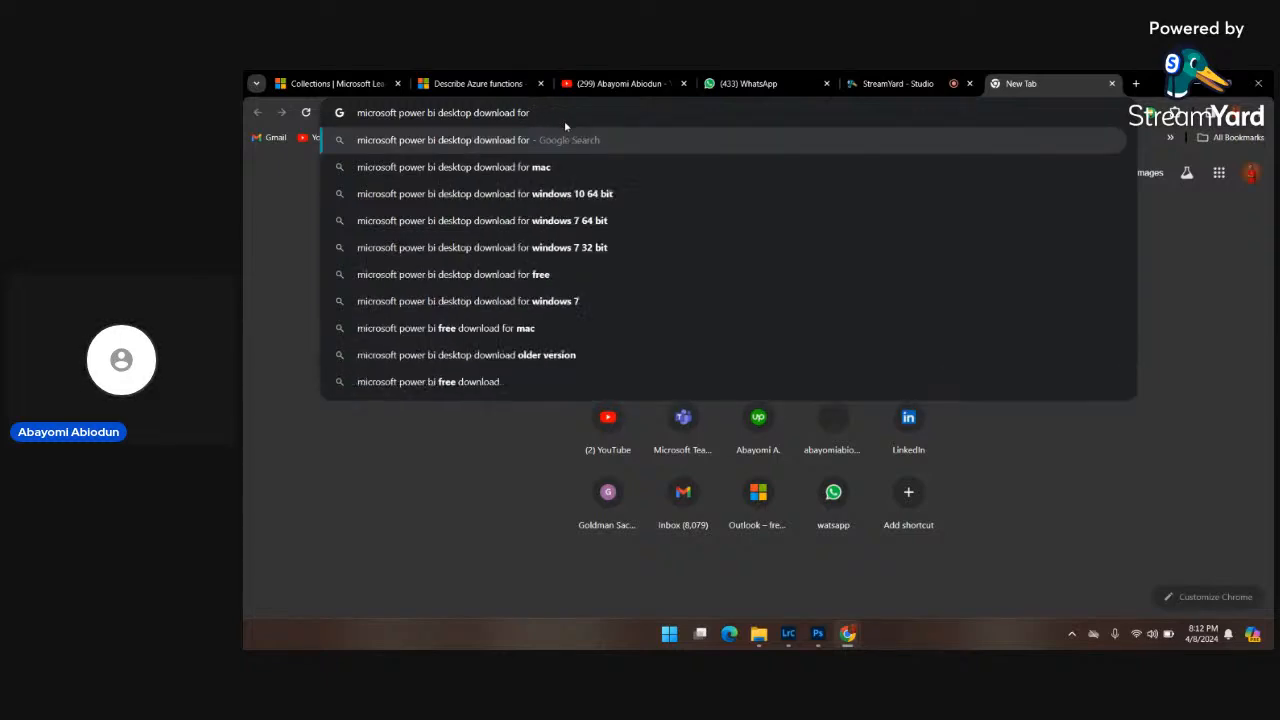
pyautogui.press('BackSpace')
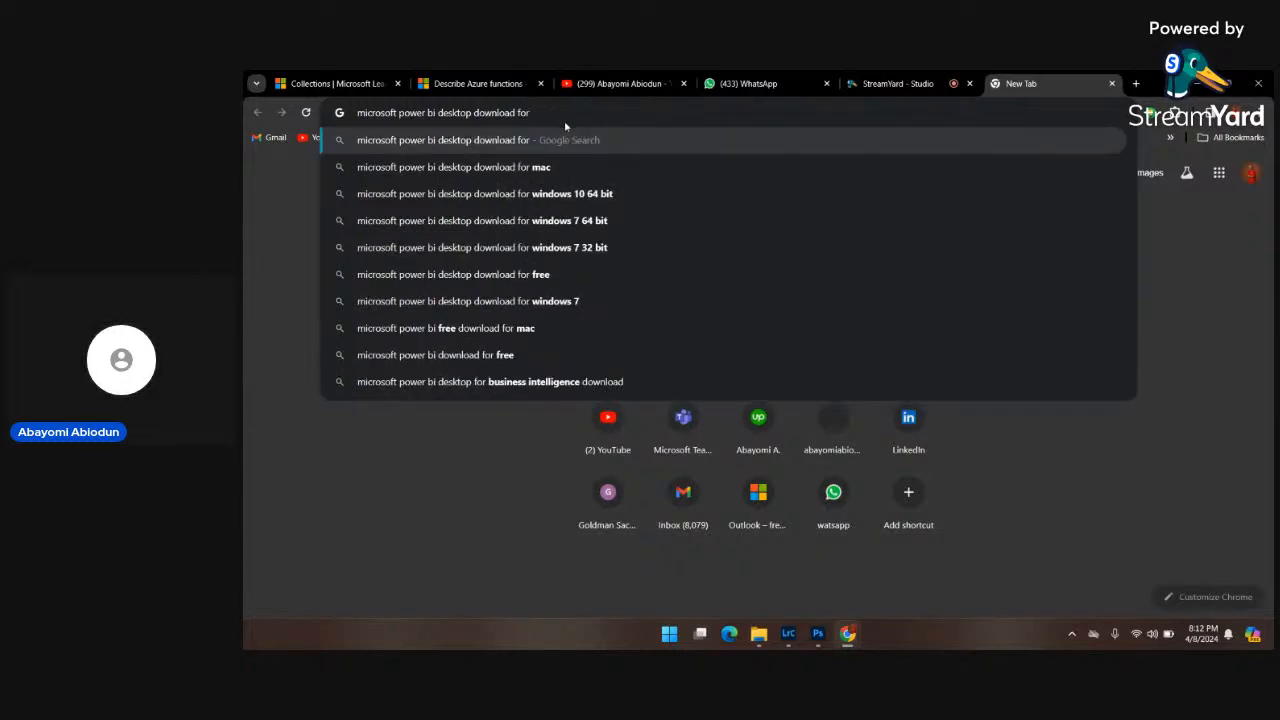
pyautogui.press('BackSpace')
pyautogui.press('BackSpace')
pyautogui.press('BackSpace')
pyautogui.press('BackSpace')
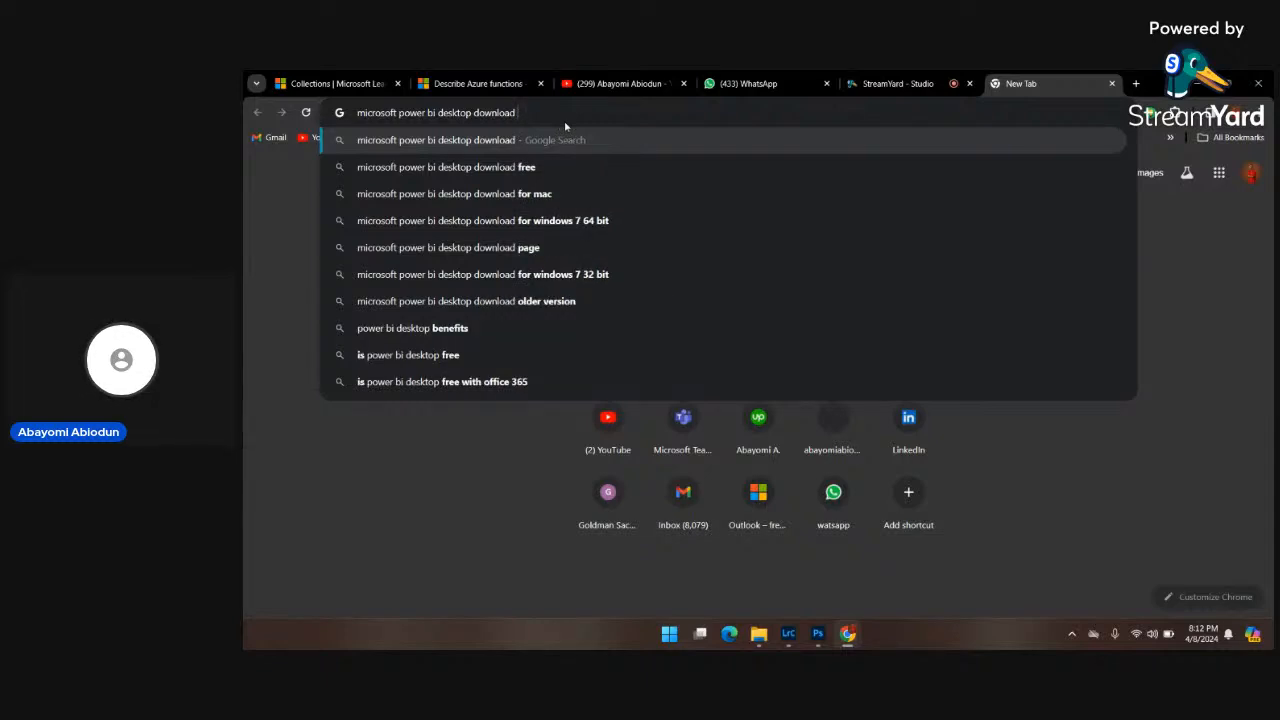
pyautogui.press('Return')
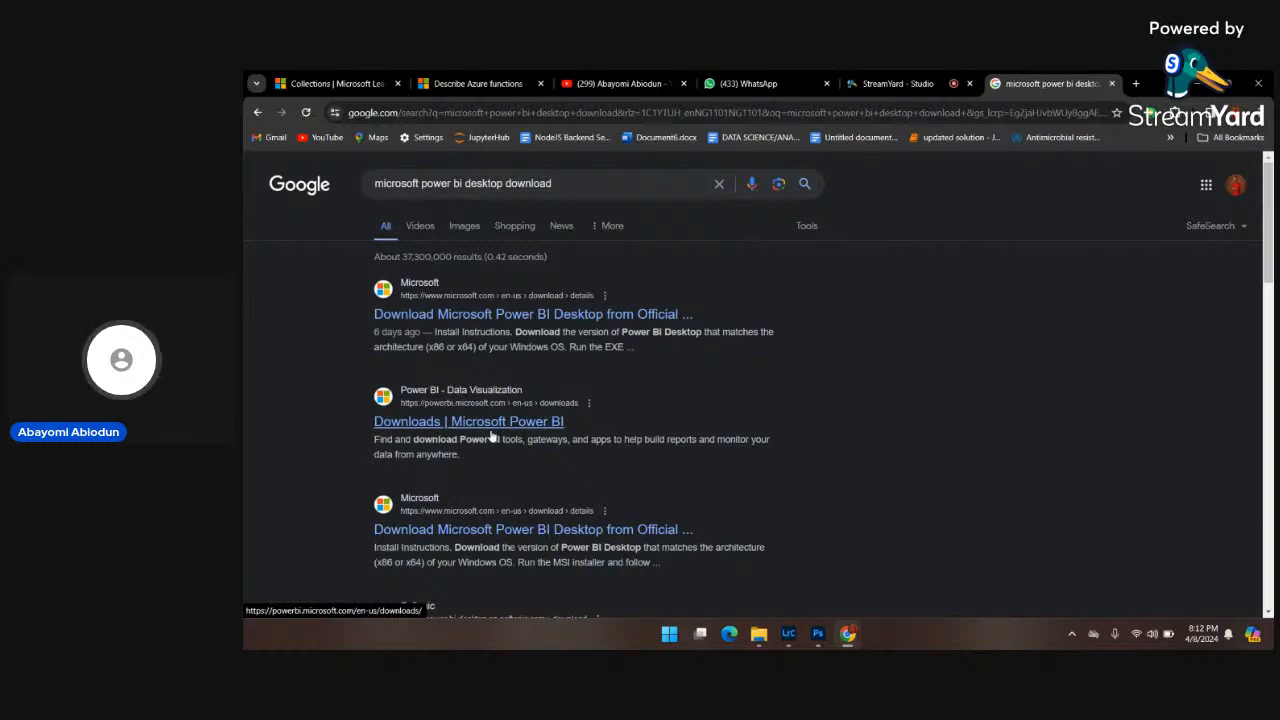
# Review the language choices on Microsoft's official Power BI Desktop download page, and close the page.
pyautogui.click(505, 316)
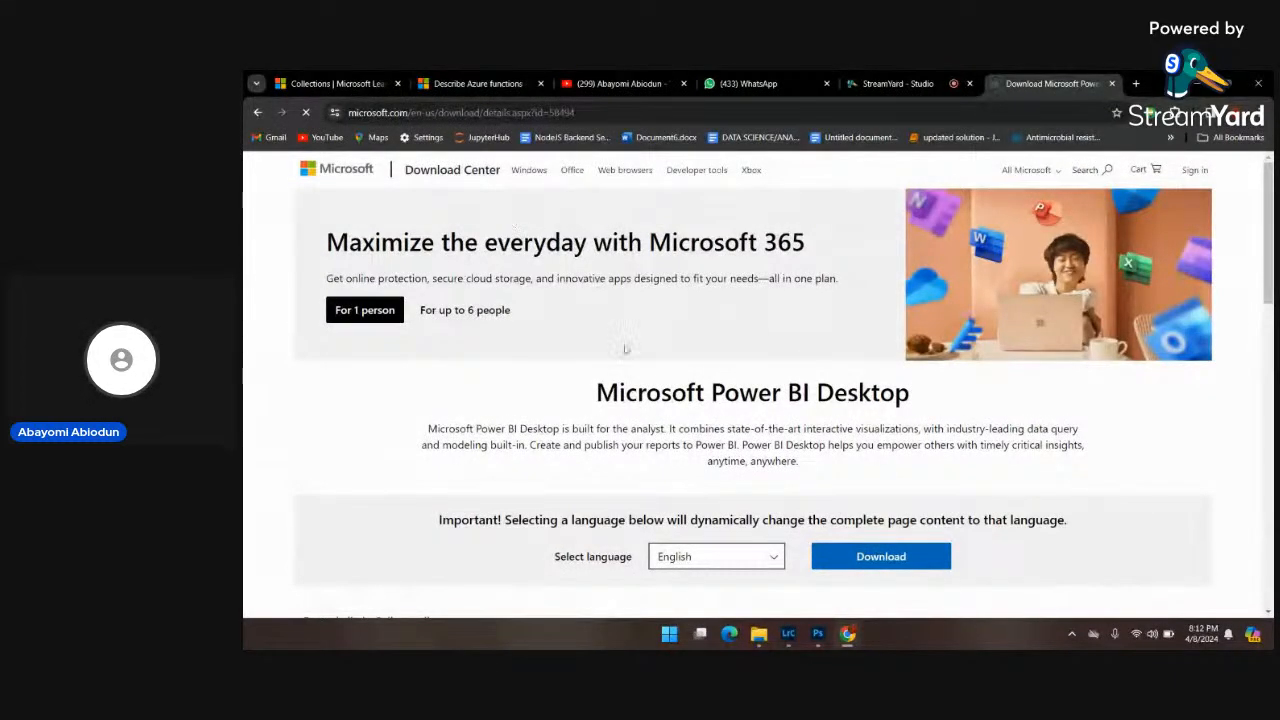
pyautogui.scroll(-1, 653, 427)
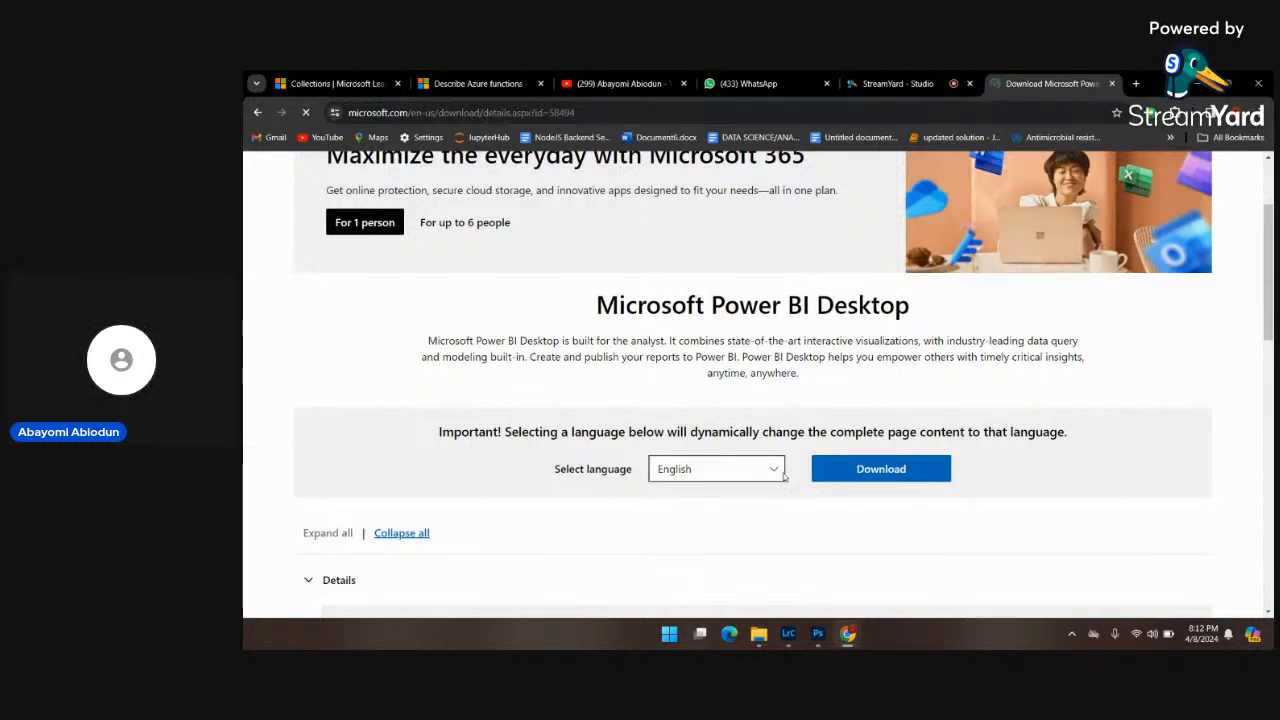
pyautogui.click(773, 471)
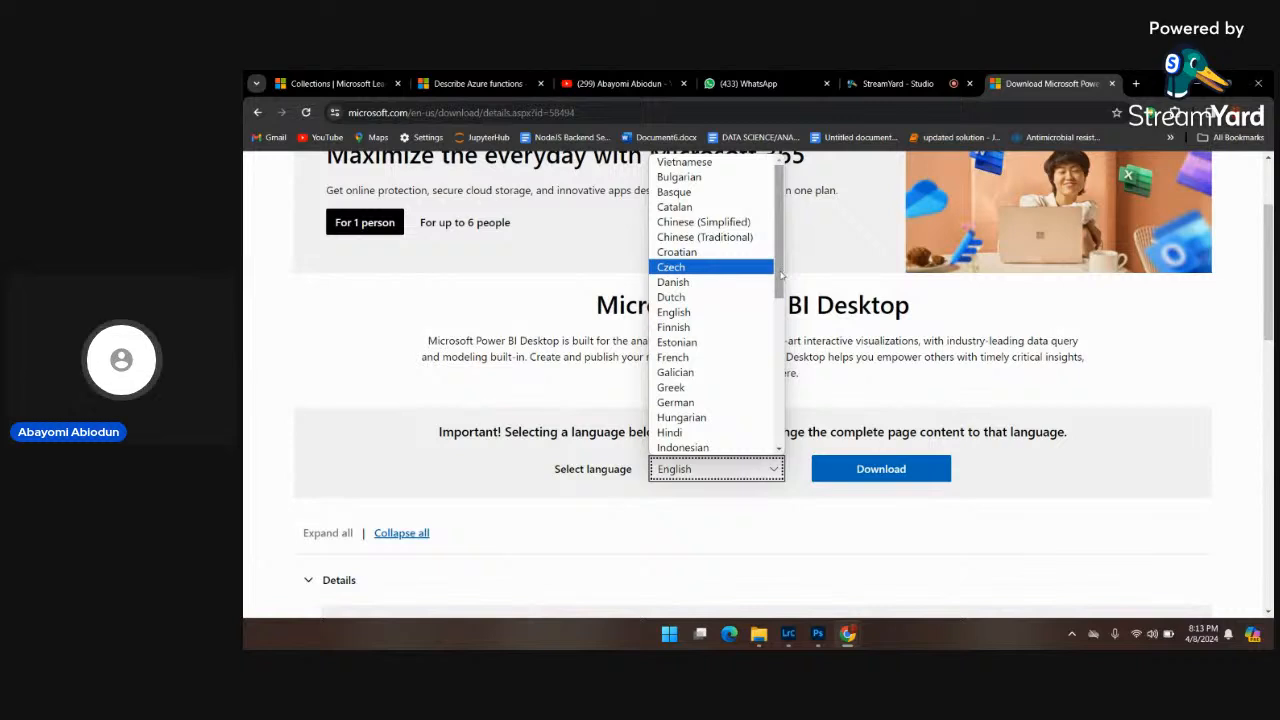
pyautogui.click(852, 286)
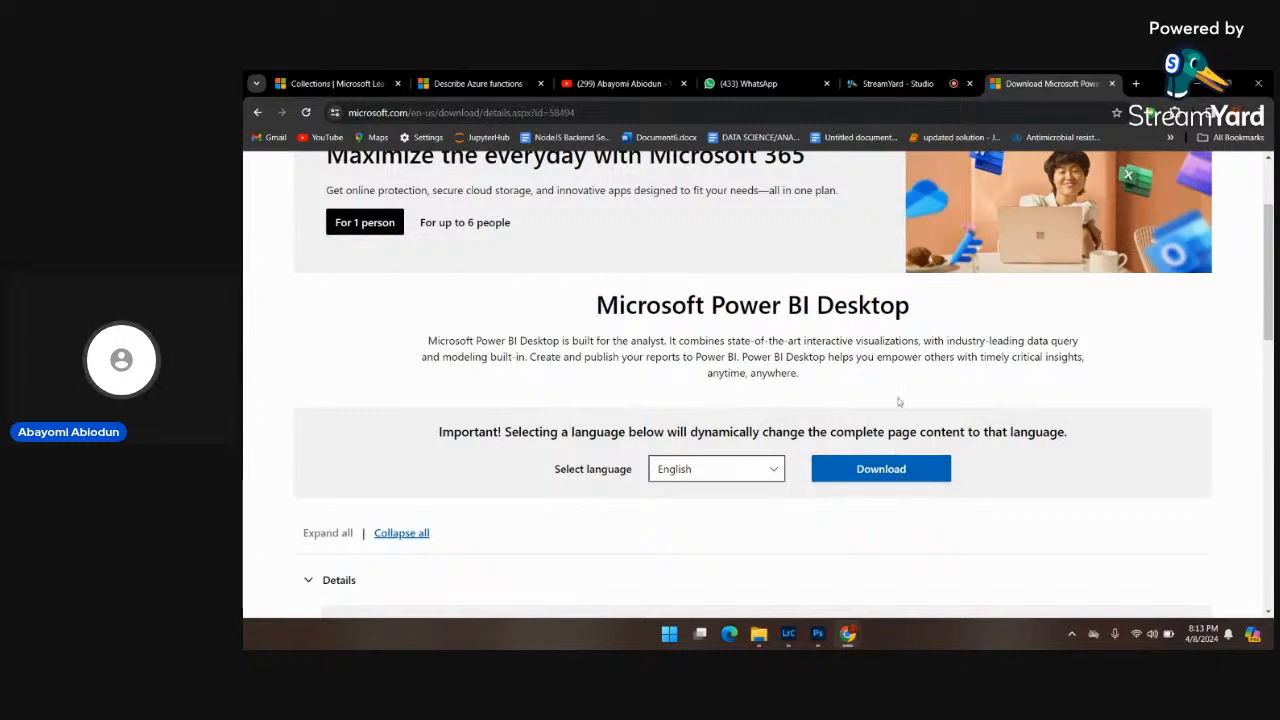
pyautogui.scroll(2, 899, 401)
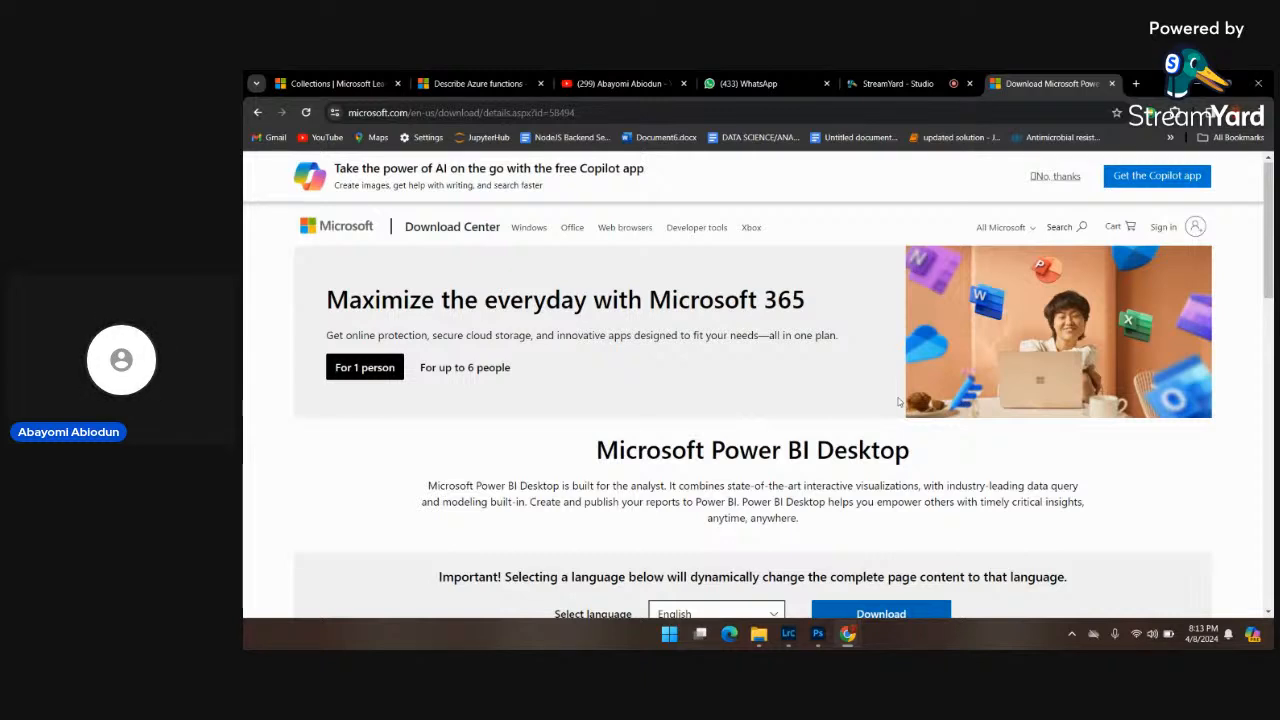
pyautogui.click(1112, 85)
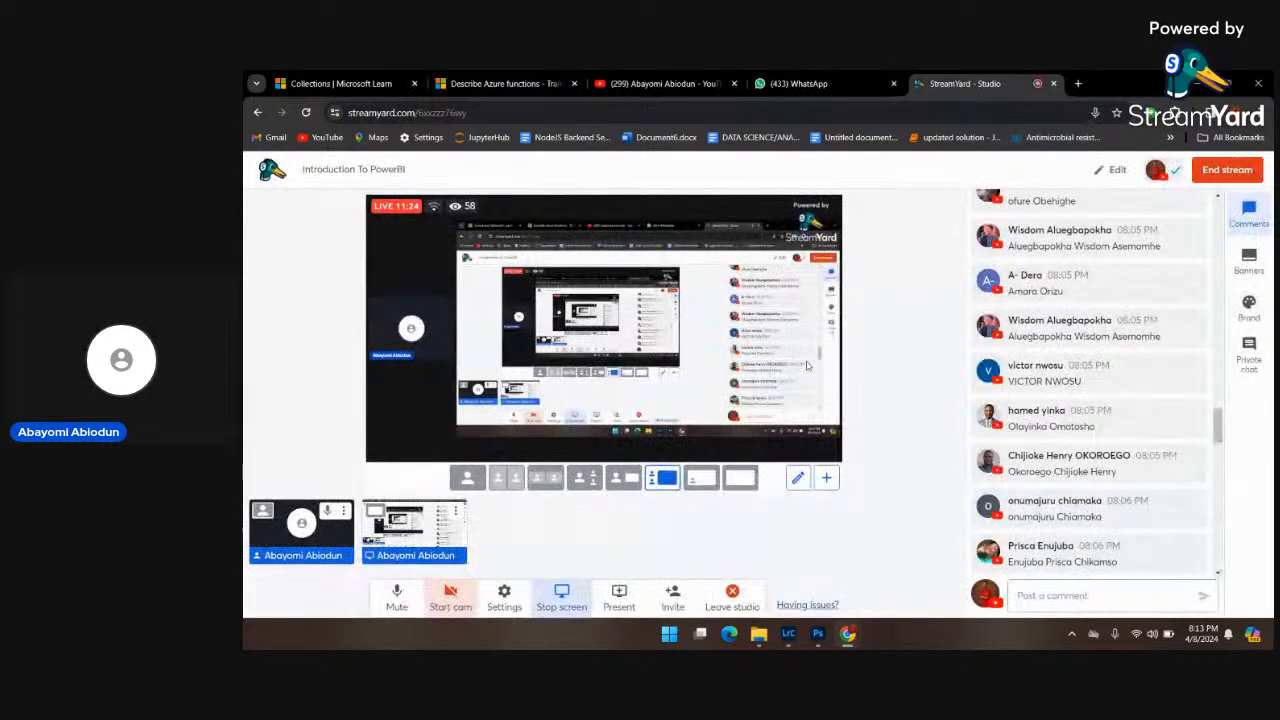
# Search the computer for "power" to launch Power BI Desktop, and start a new blank report.
pyautogui.click(669, 633)
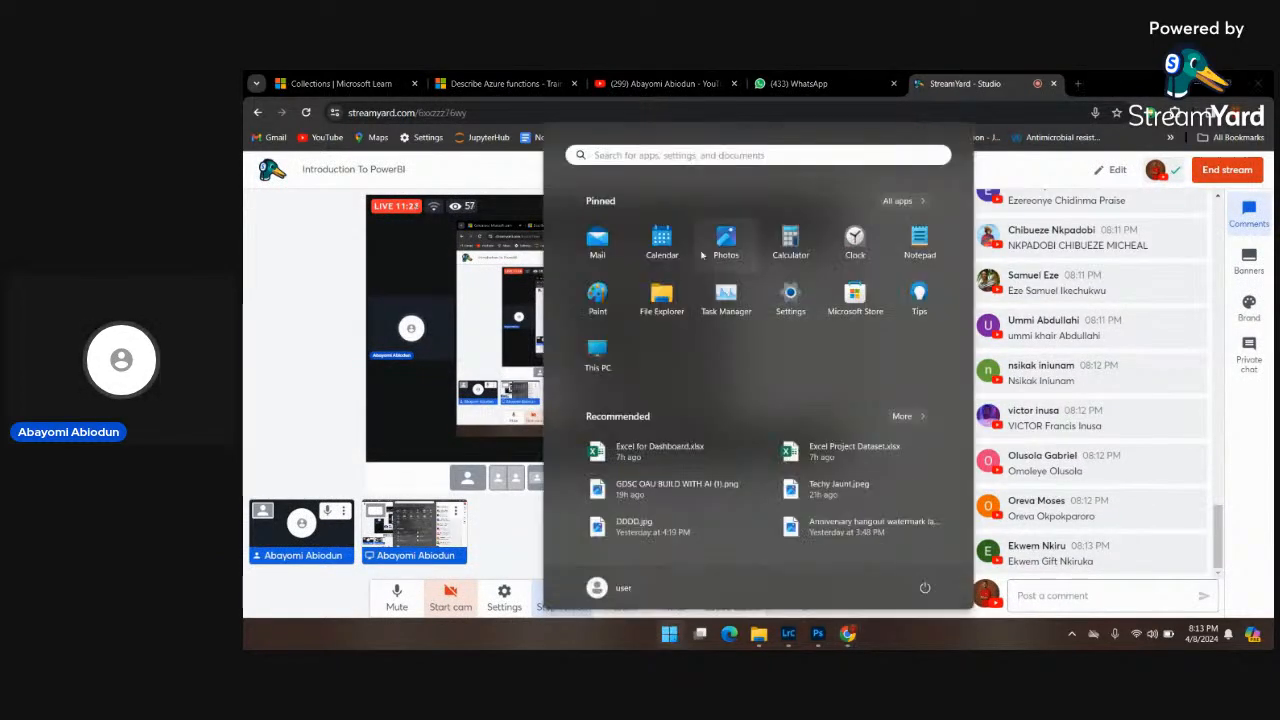
pyautogui.click(662, 155)
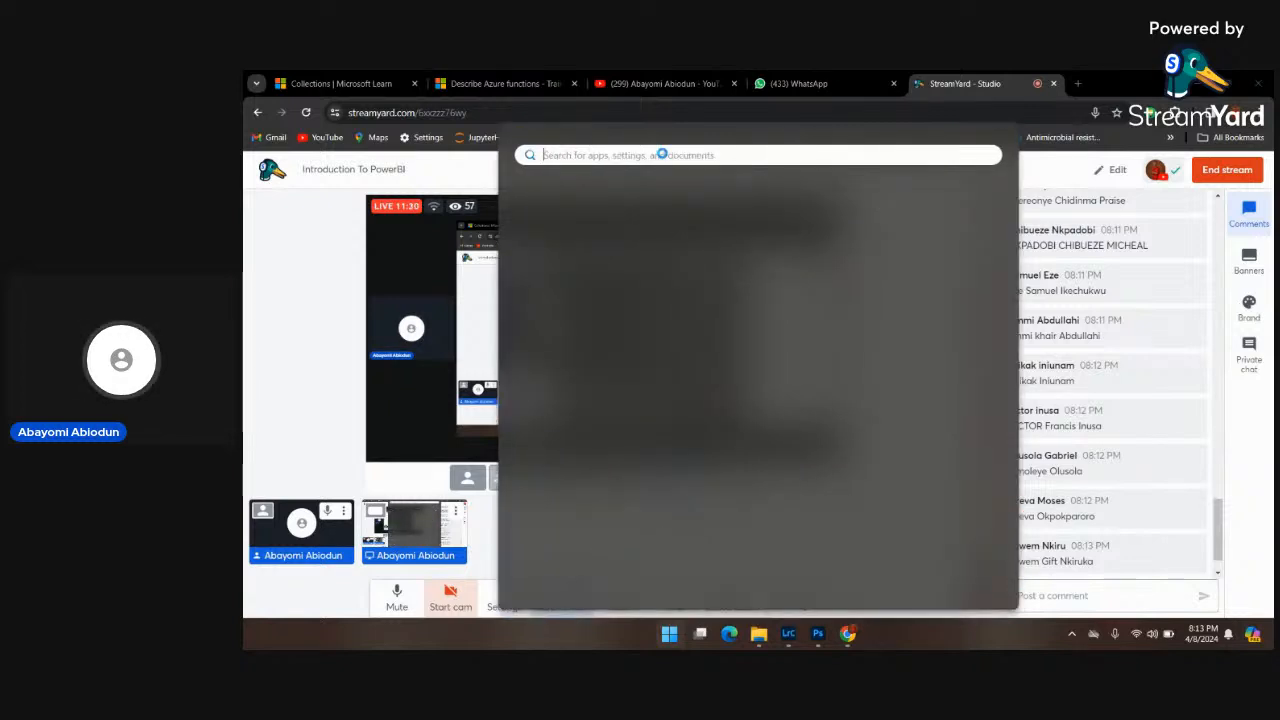
pyautogui.write('power')
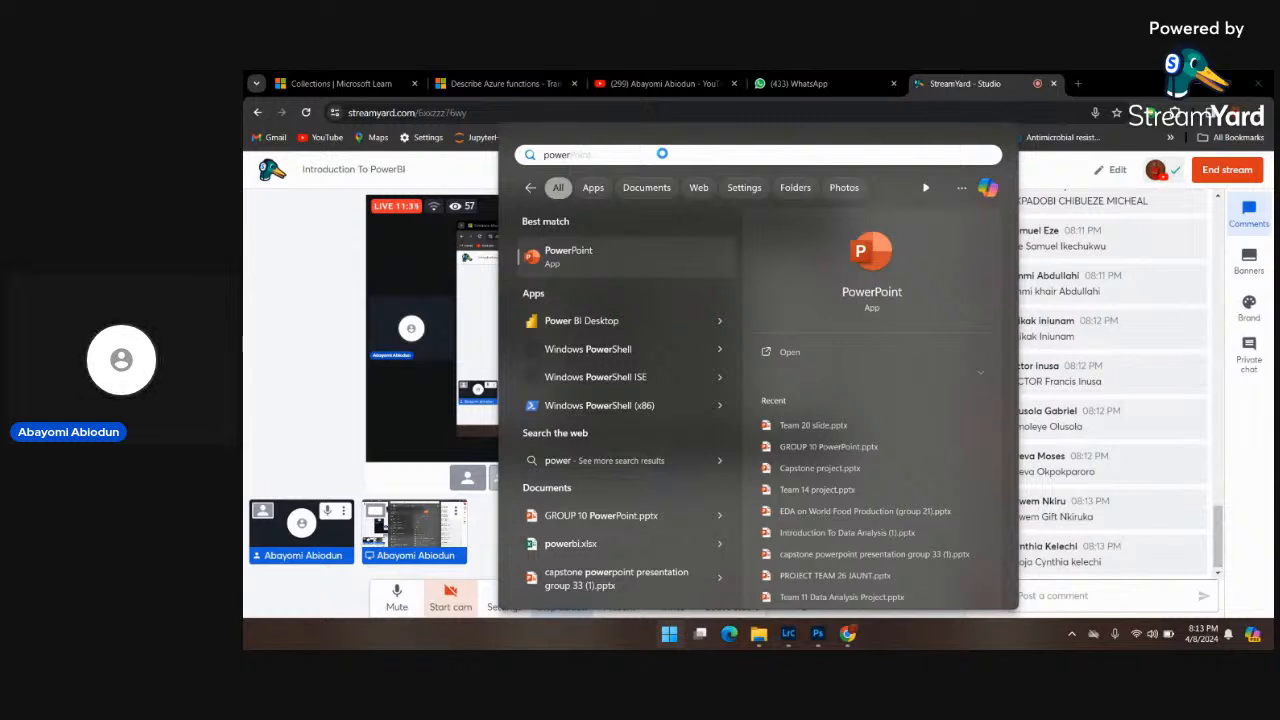
pyautogui.click(607, 322)
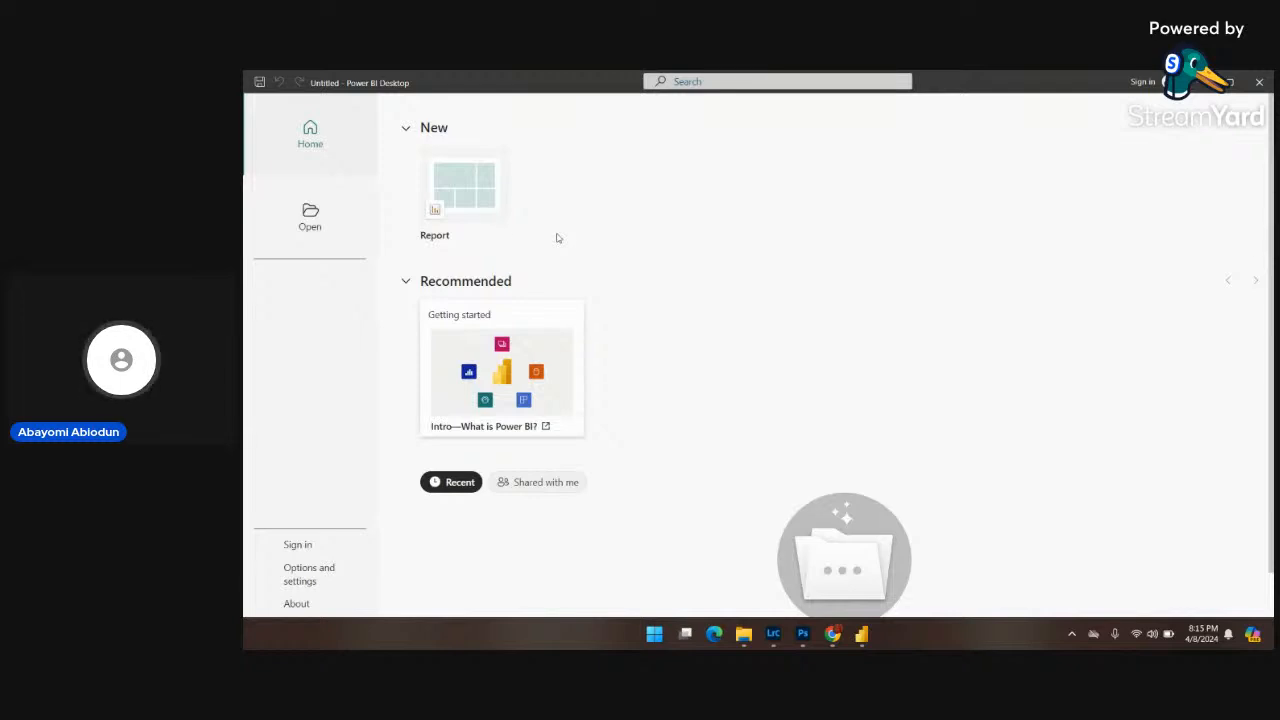
pyautogui.click(462, 206)
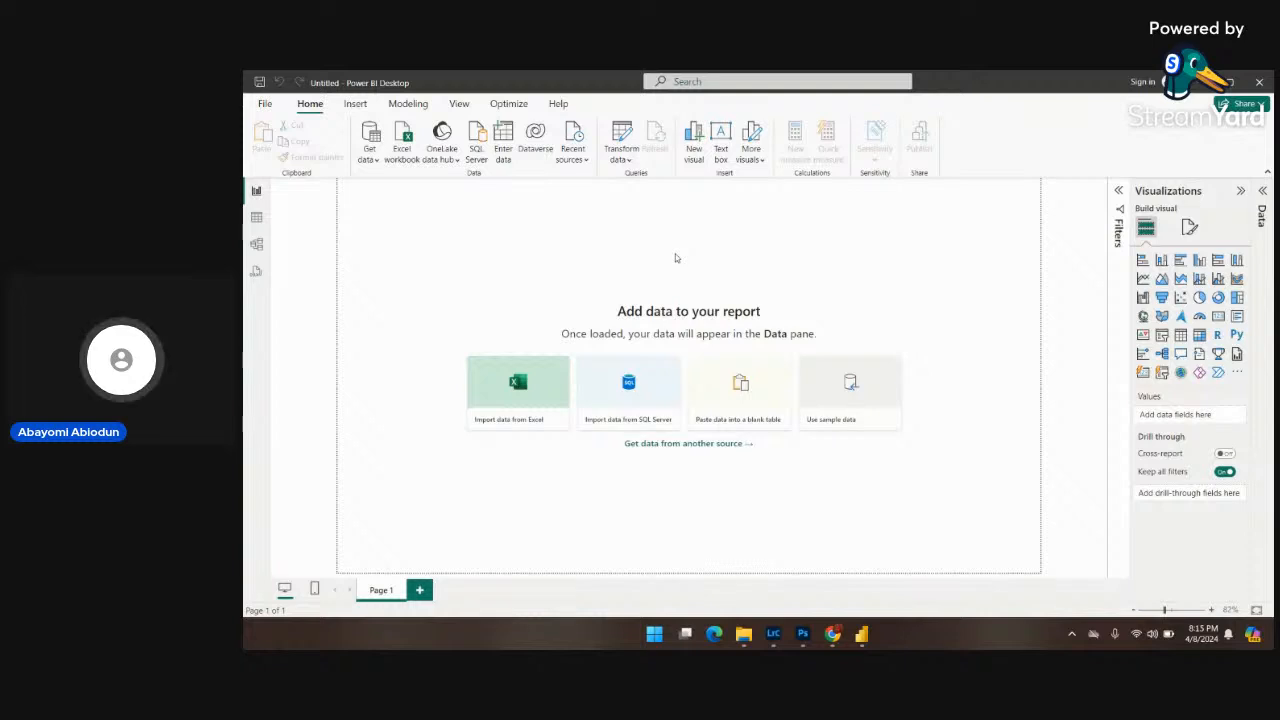
# View the recent files available for opening an existing report, and dismiss the email sign-in dialog.
pyautogui.click(265, 104)
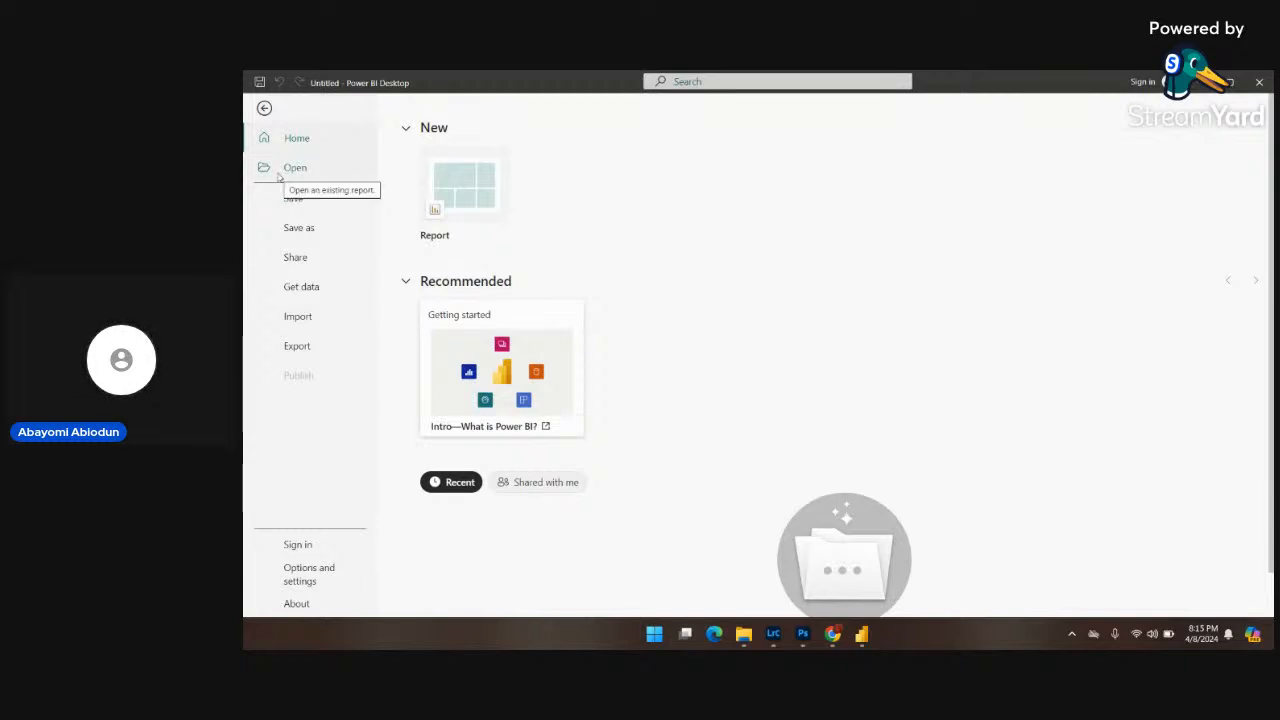
pyautogui.click(296, 170)
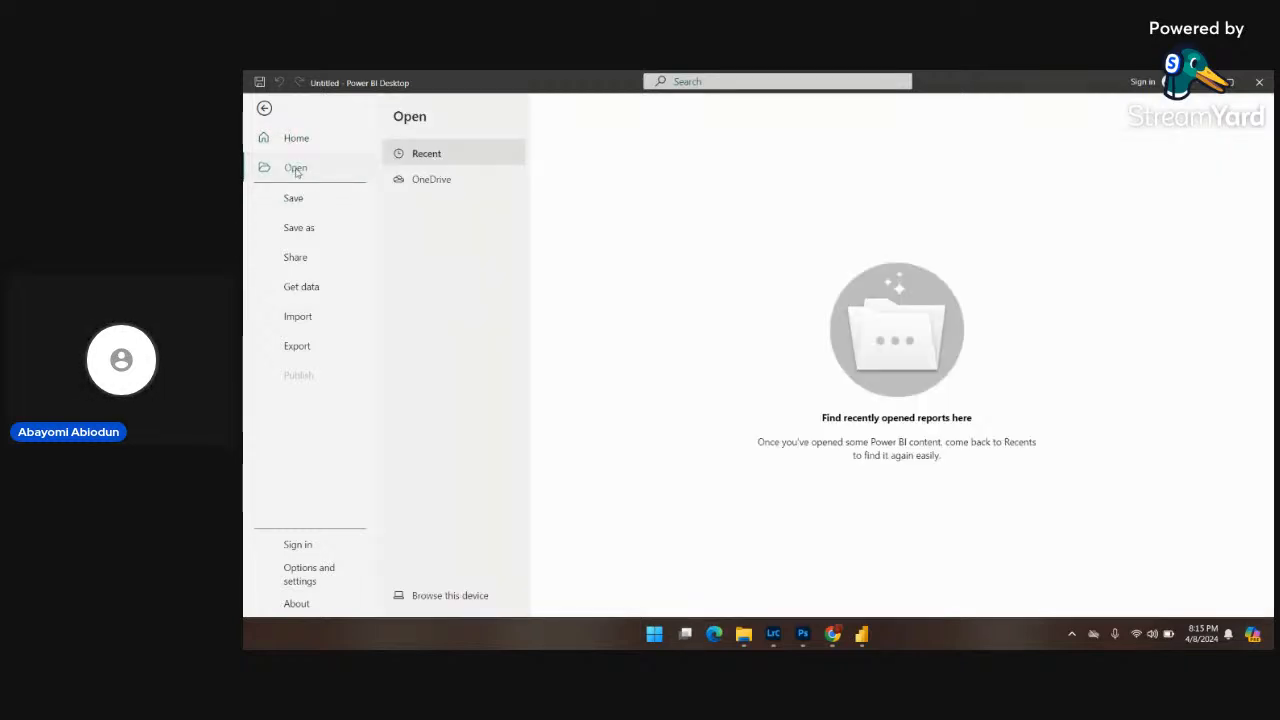
pyautogui.click(437, 158)
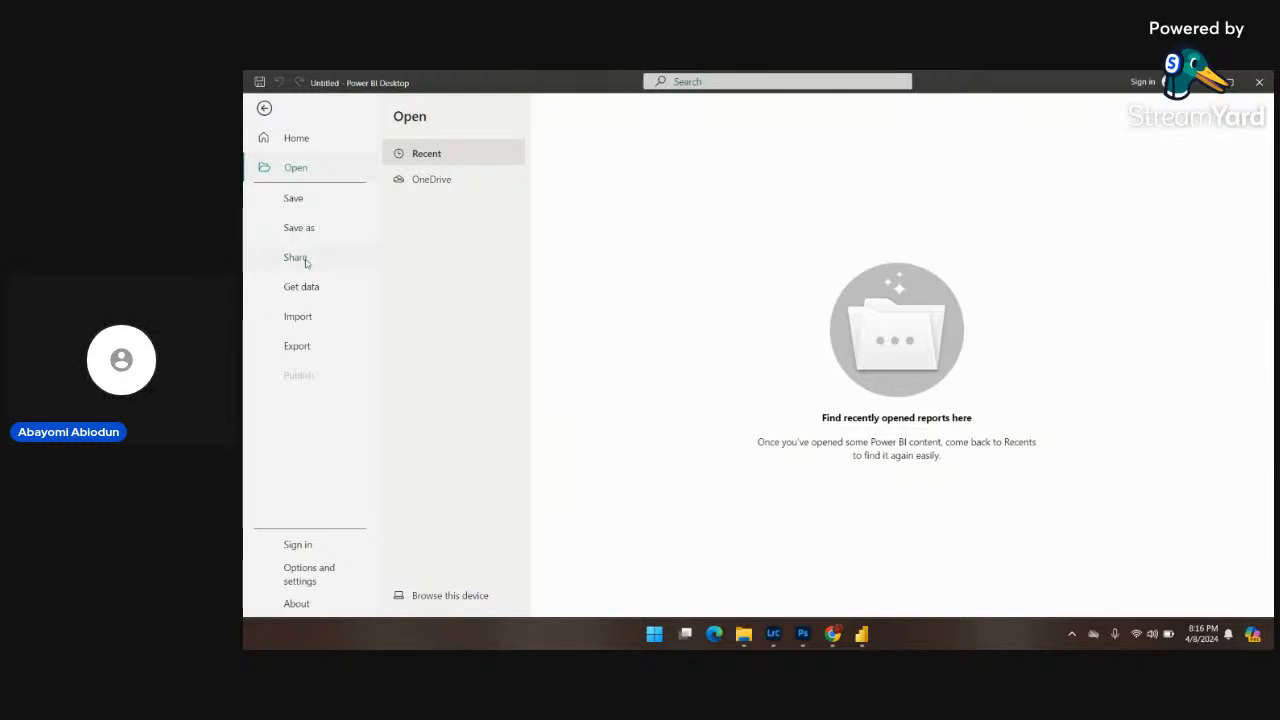
pyautogui.press('Escape')
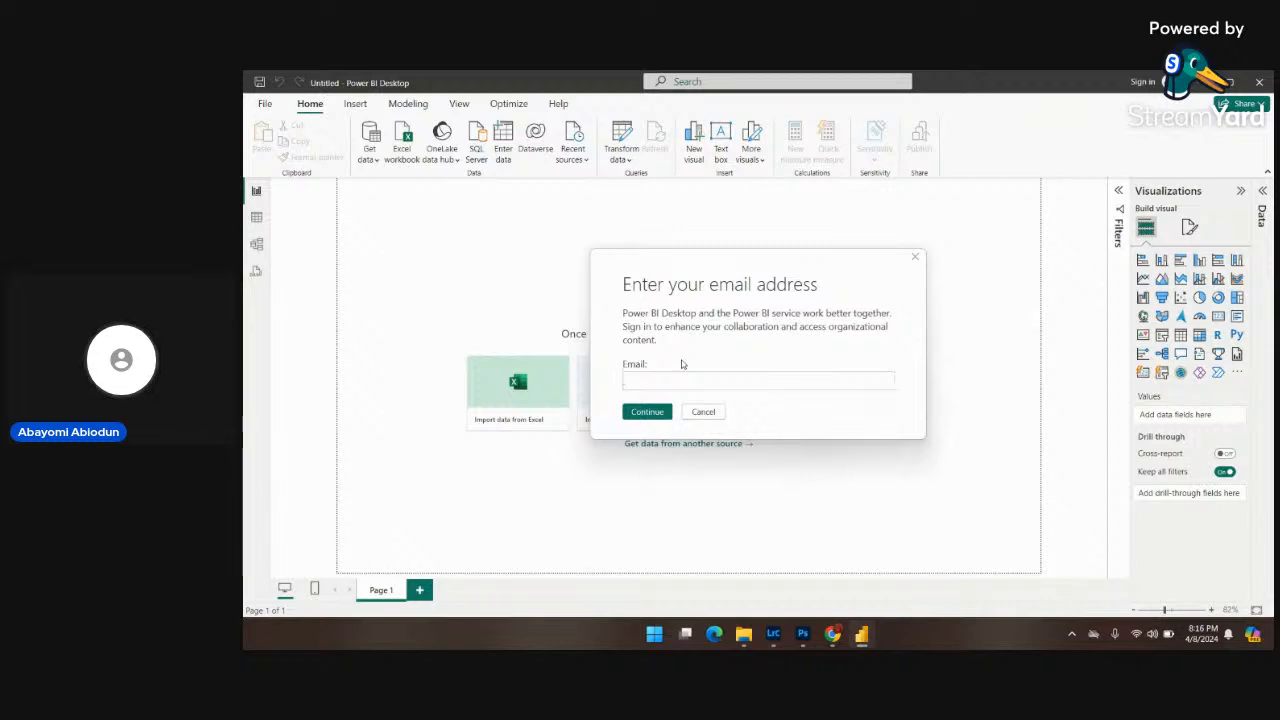
pyautogui.click(916, 258)
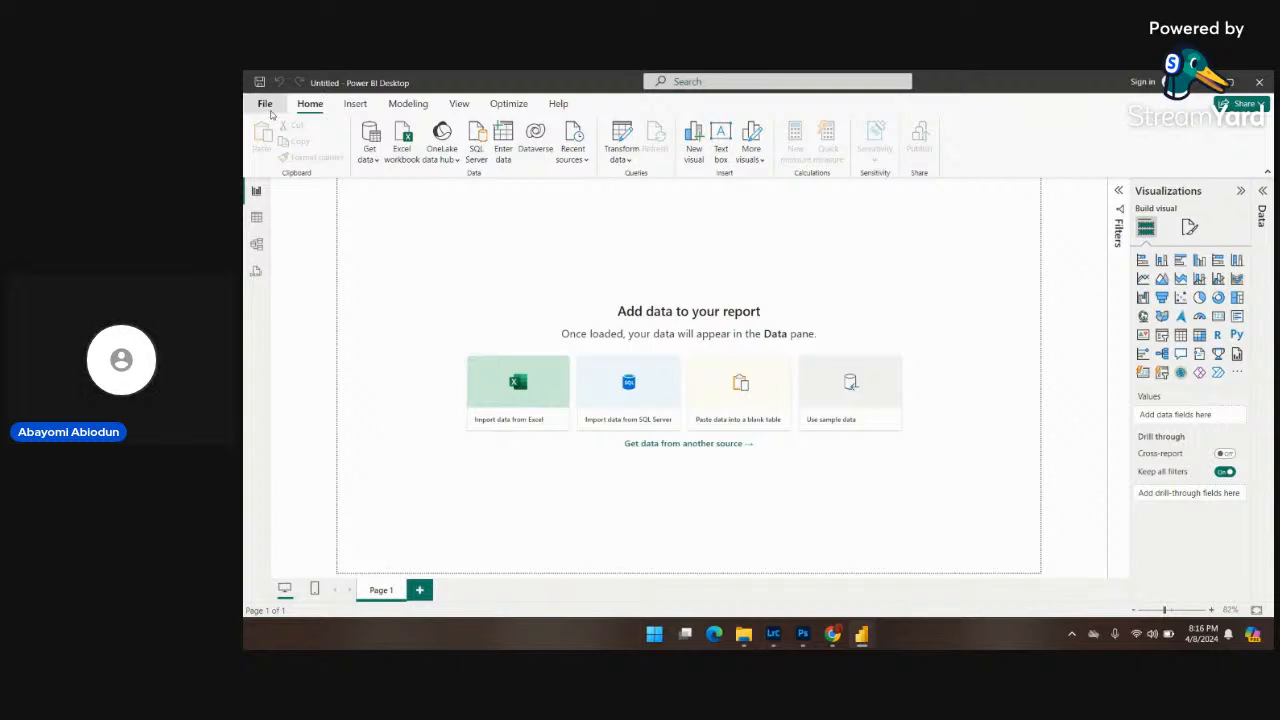
# Look over the most common data sources offered for getting data into the report.
pyautogui.click(265, 104)
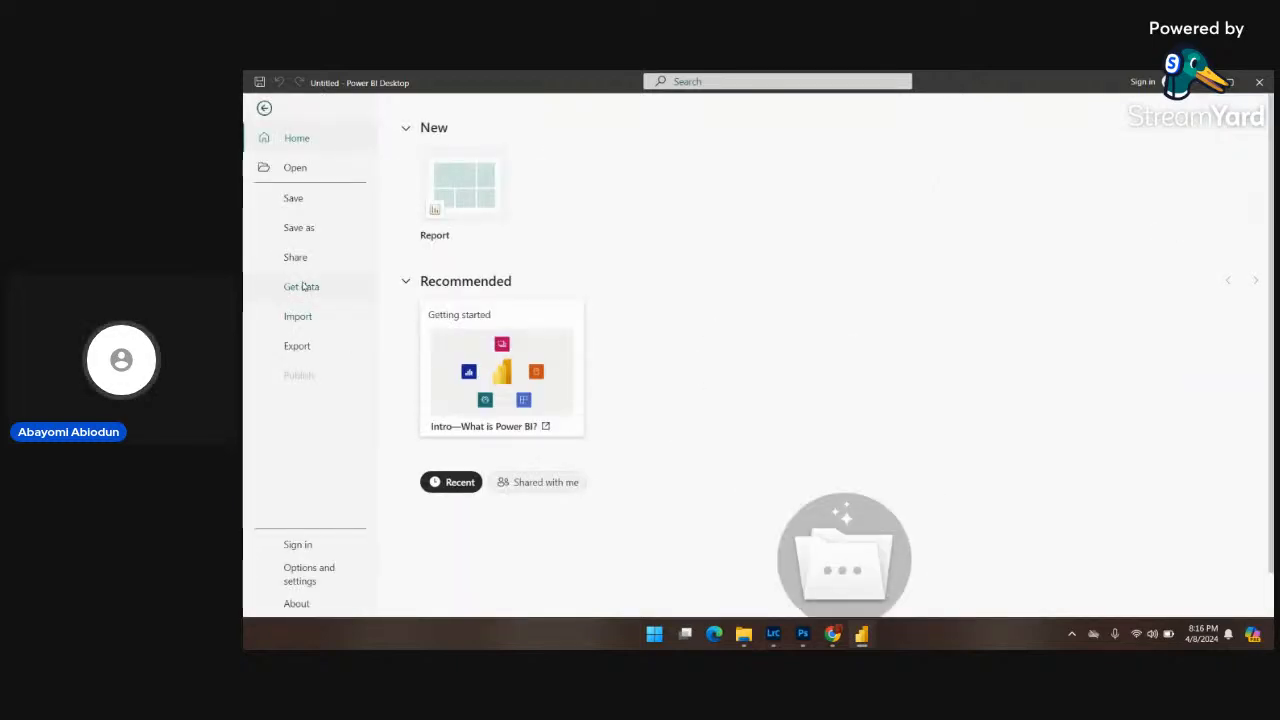
pyautogui.click(322, 293)
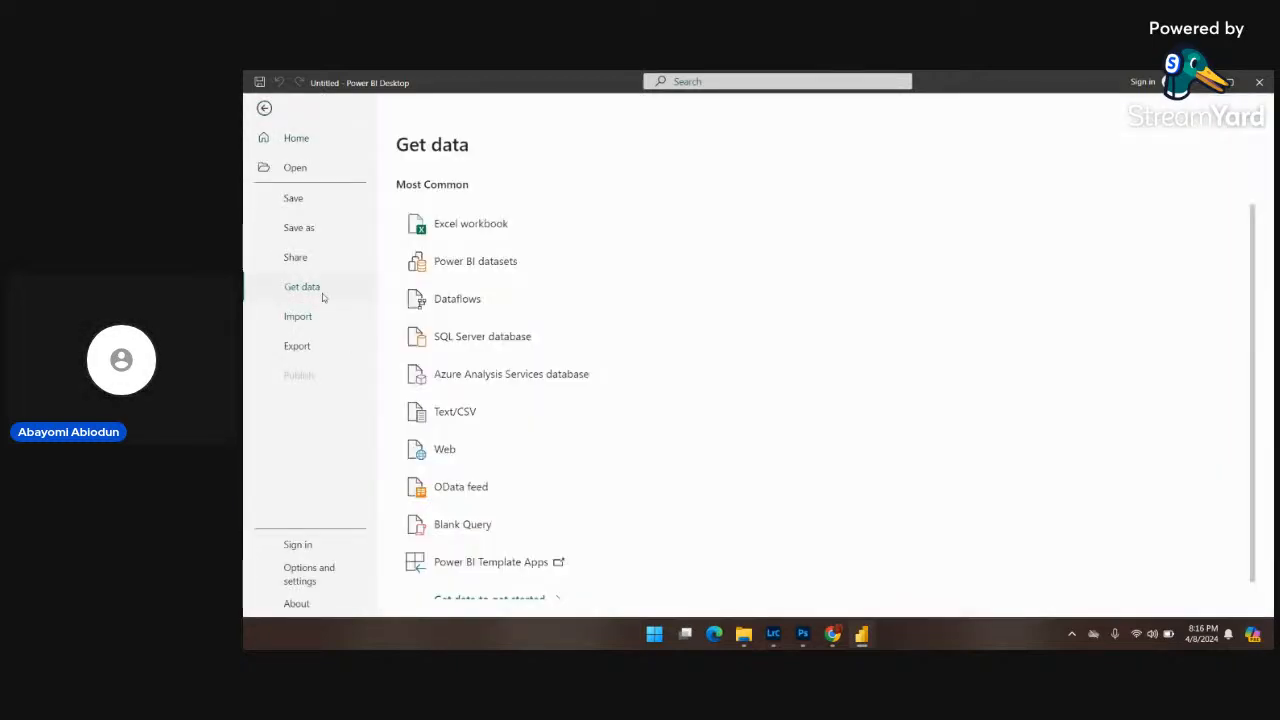
pyautogui.scroll(-1, 606, 435)
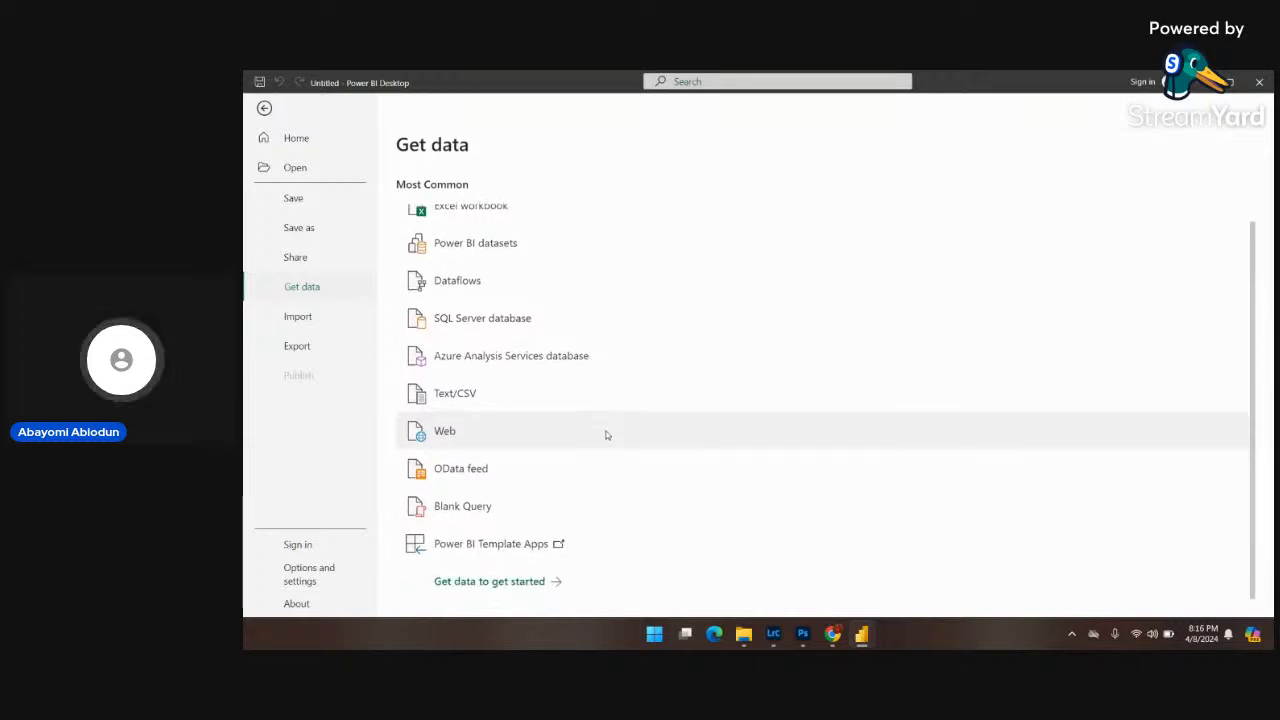
pyautogui.scroll(1, 606, 435)
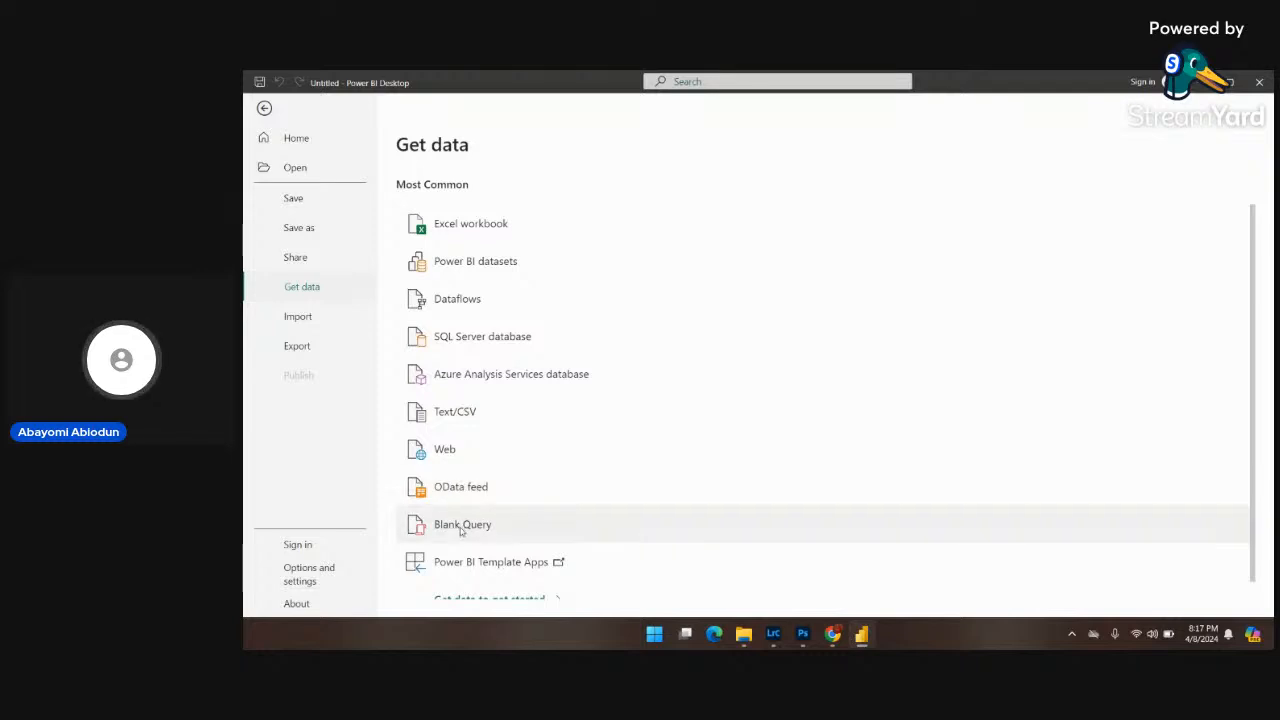
pyautogui.scroll(-1, 520, 565)
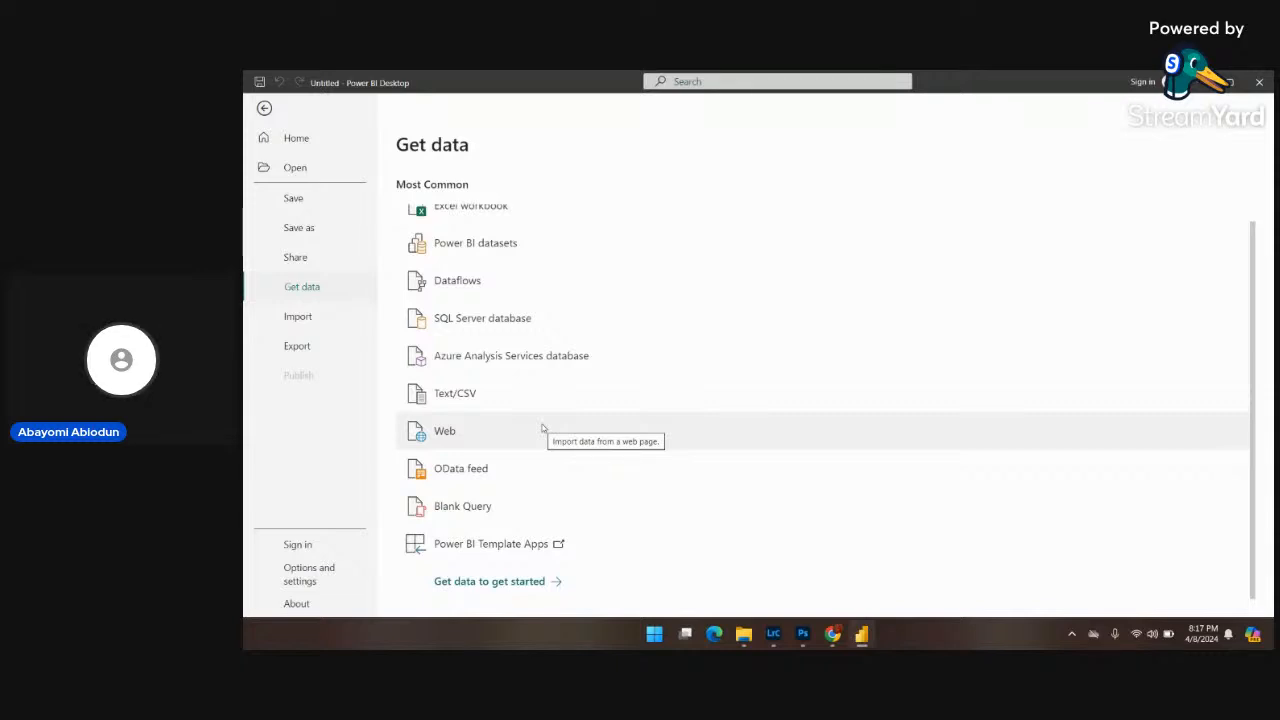
# Look over the import and export options for the report, and return to the report canvas.
pyautogui.click(300, 317)
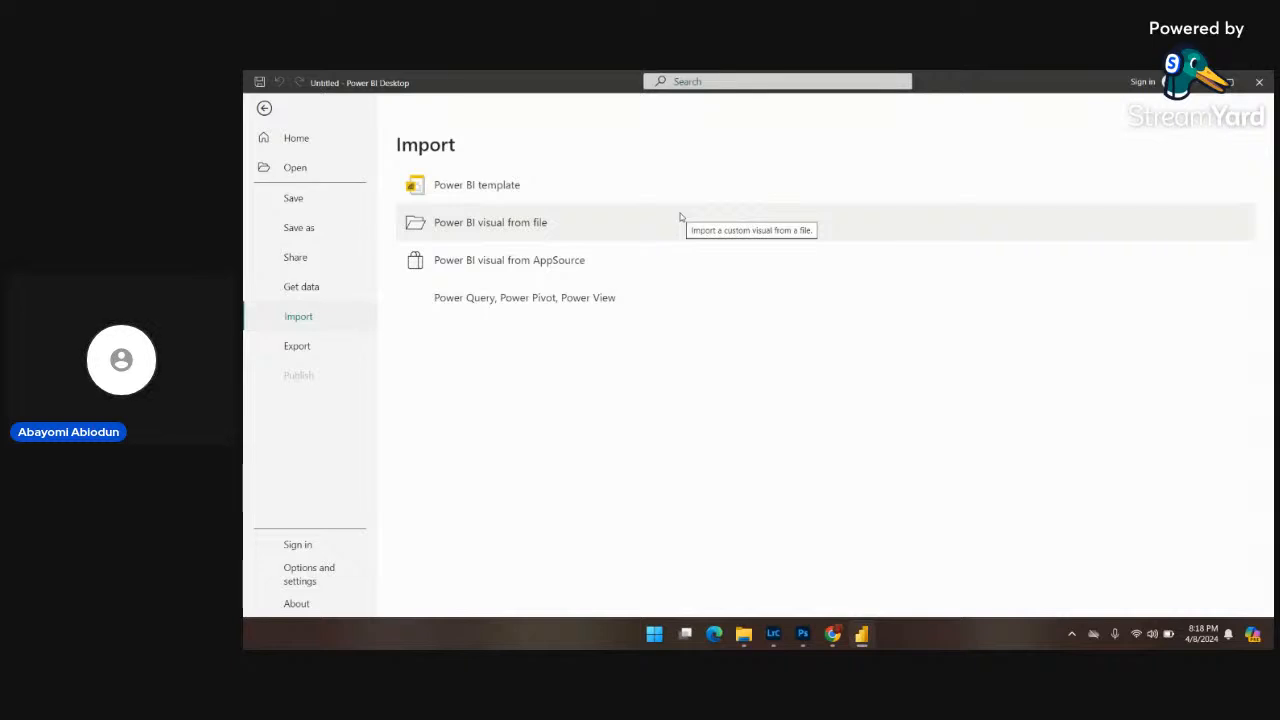
pyautogui.click(299, 349)
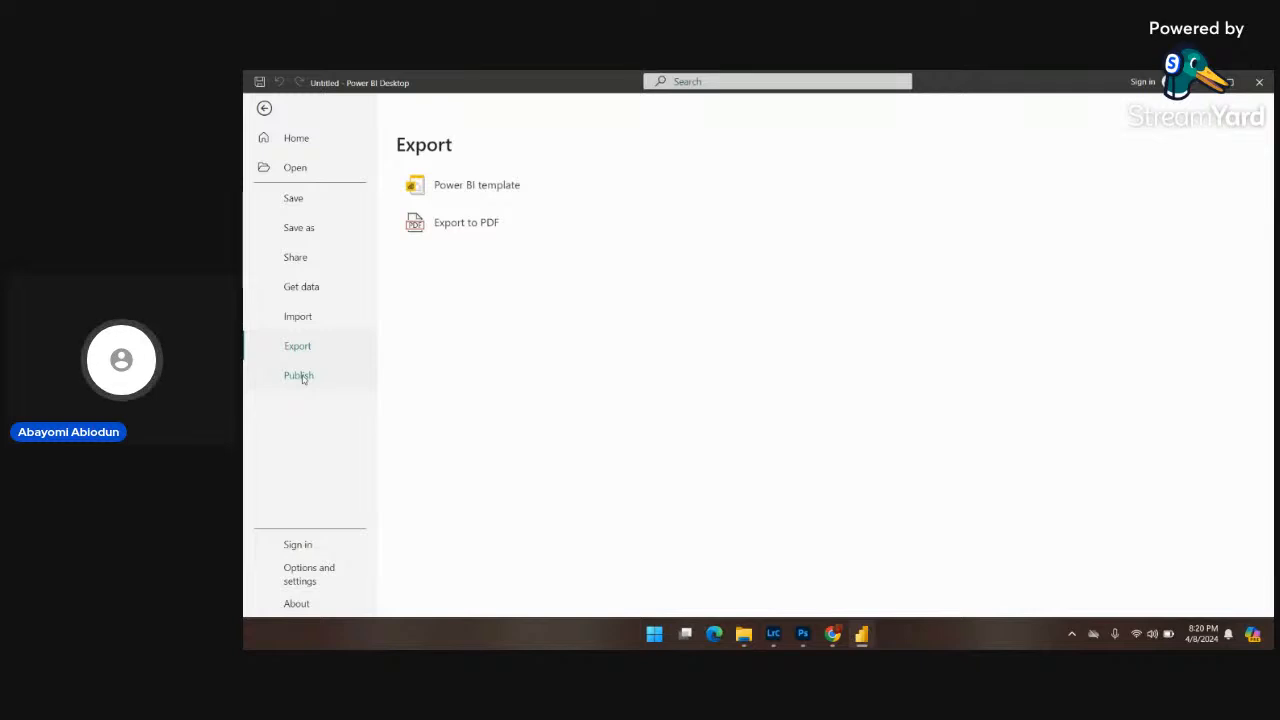
pyautogui.click(264, 109)
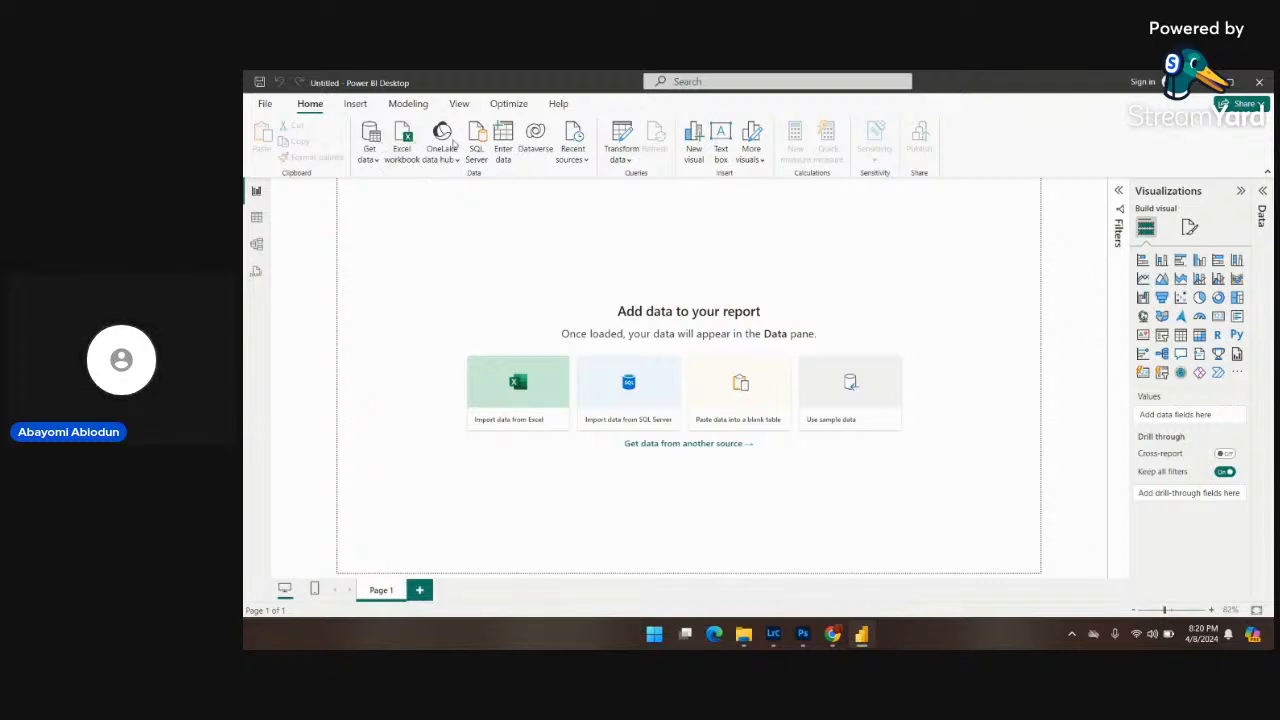
# View the common data sources and the file picker for importing an Excel workbook, and close the picker without choosing a file.
pyautogui.click(381, 157)
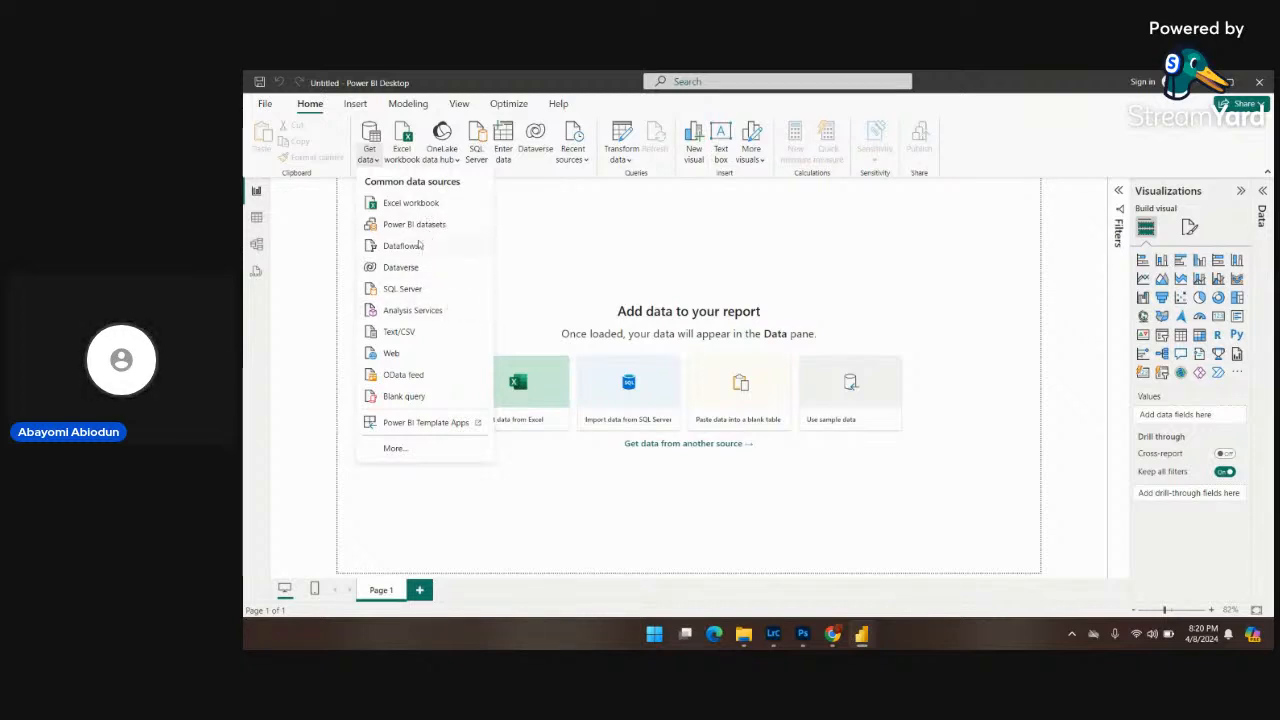
pyautogui.click(409, 158)
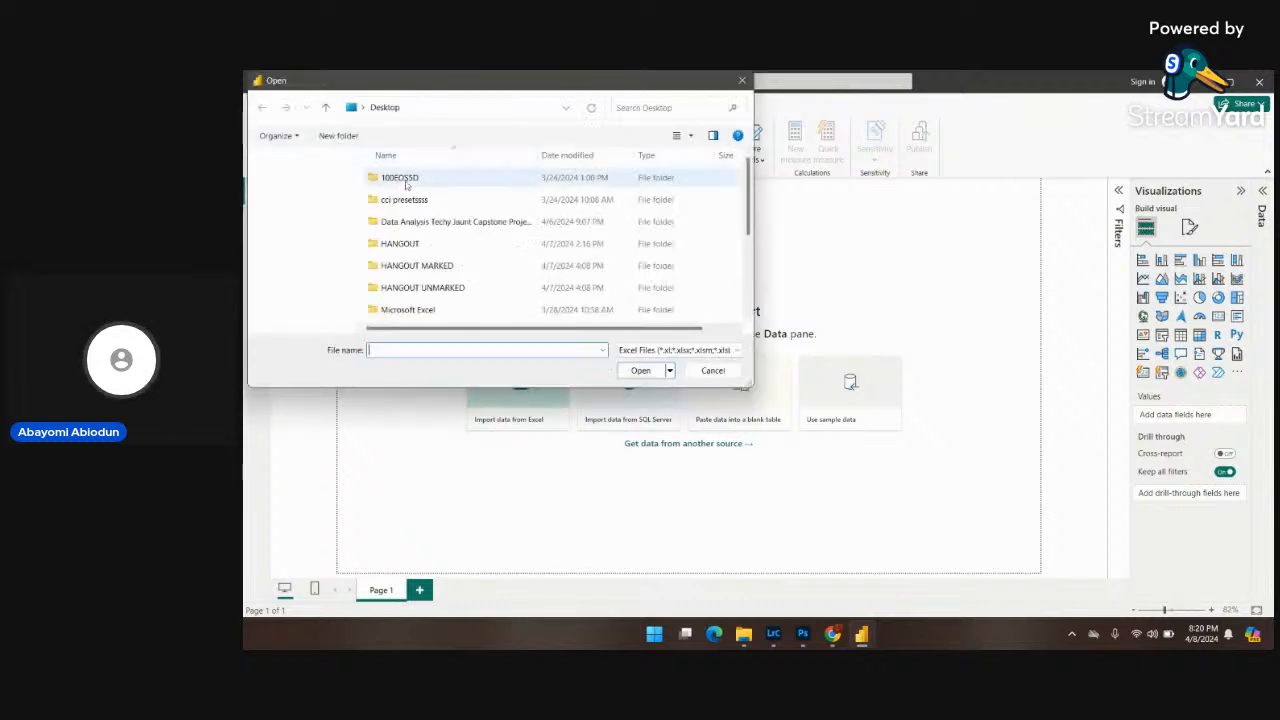
pyautogui.click(741, 80)
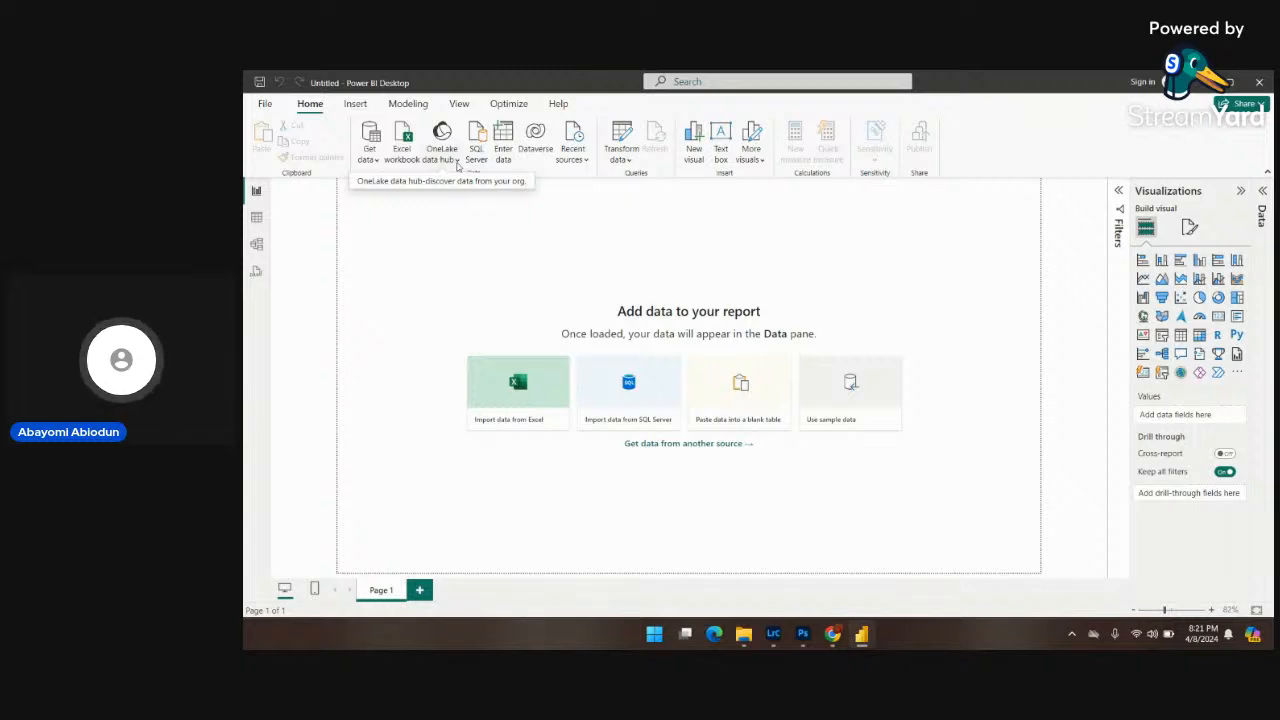
# View the OneLake data hub sources and the Create Table window for entering data manually, and close the window.
pyautogui.click(457, 162)
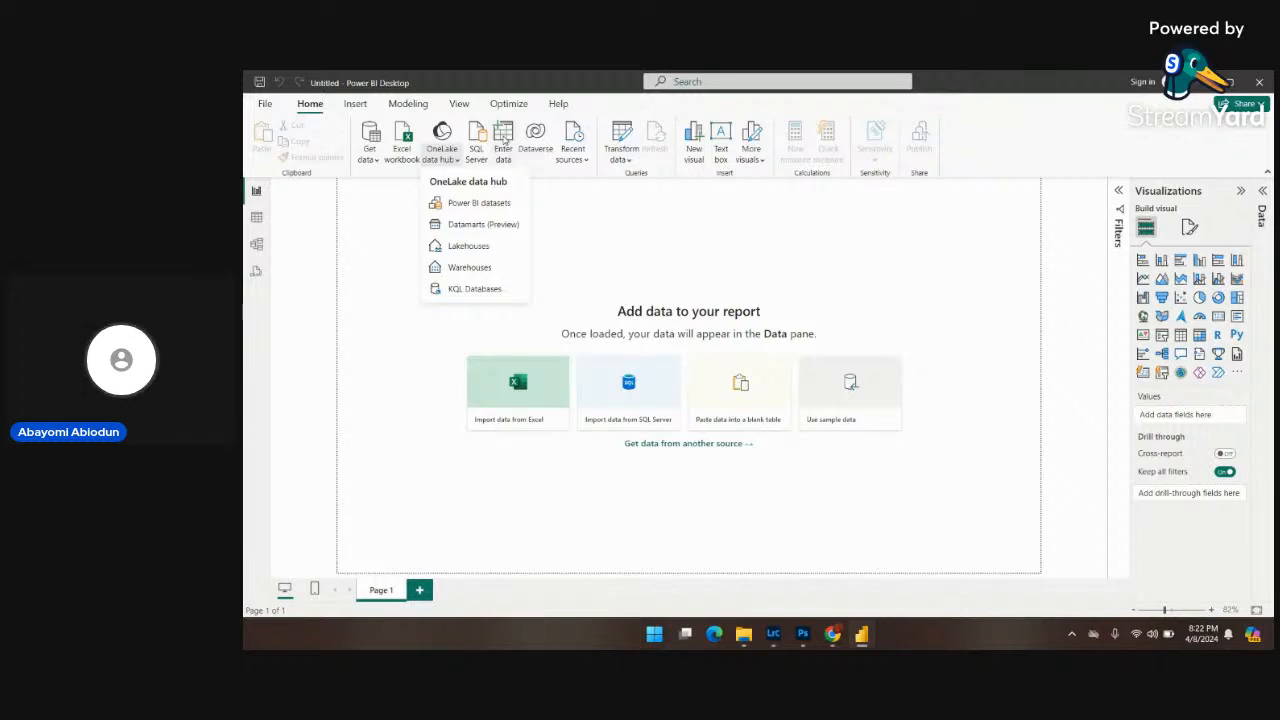
pyautogui.click(504, 140)
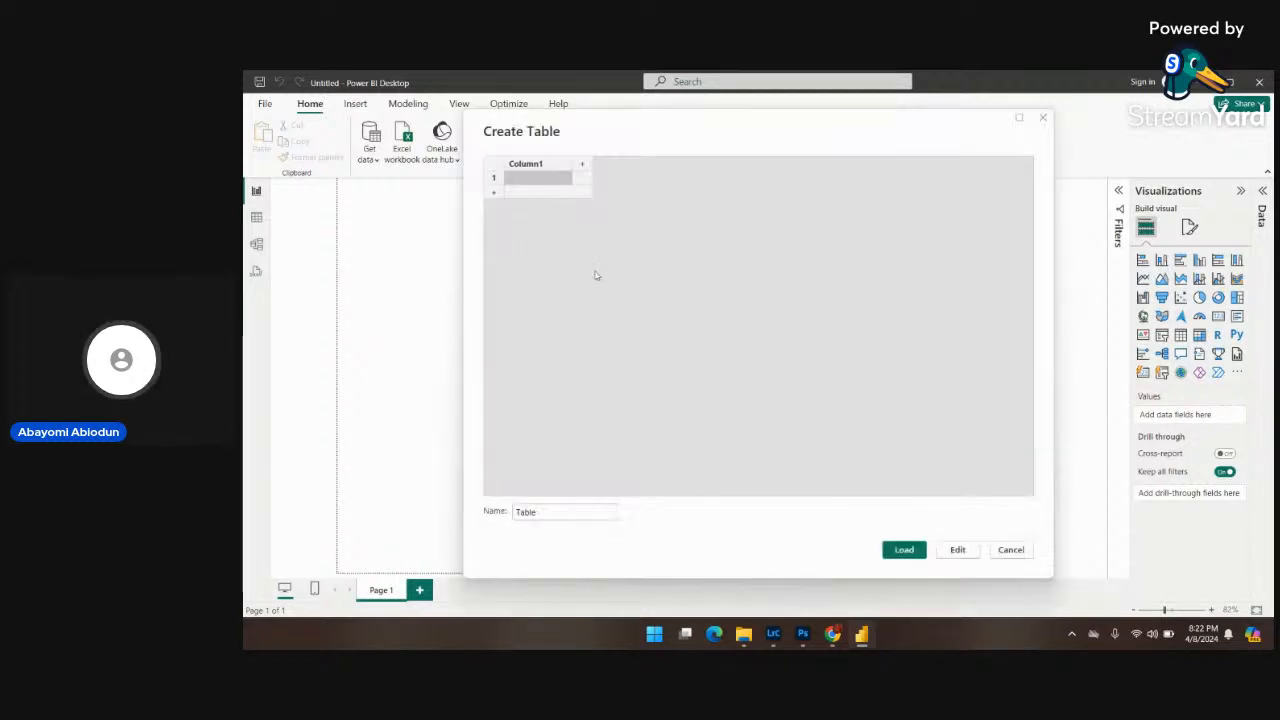
pyautogui.click(1043, 117)
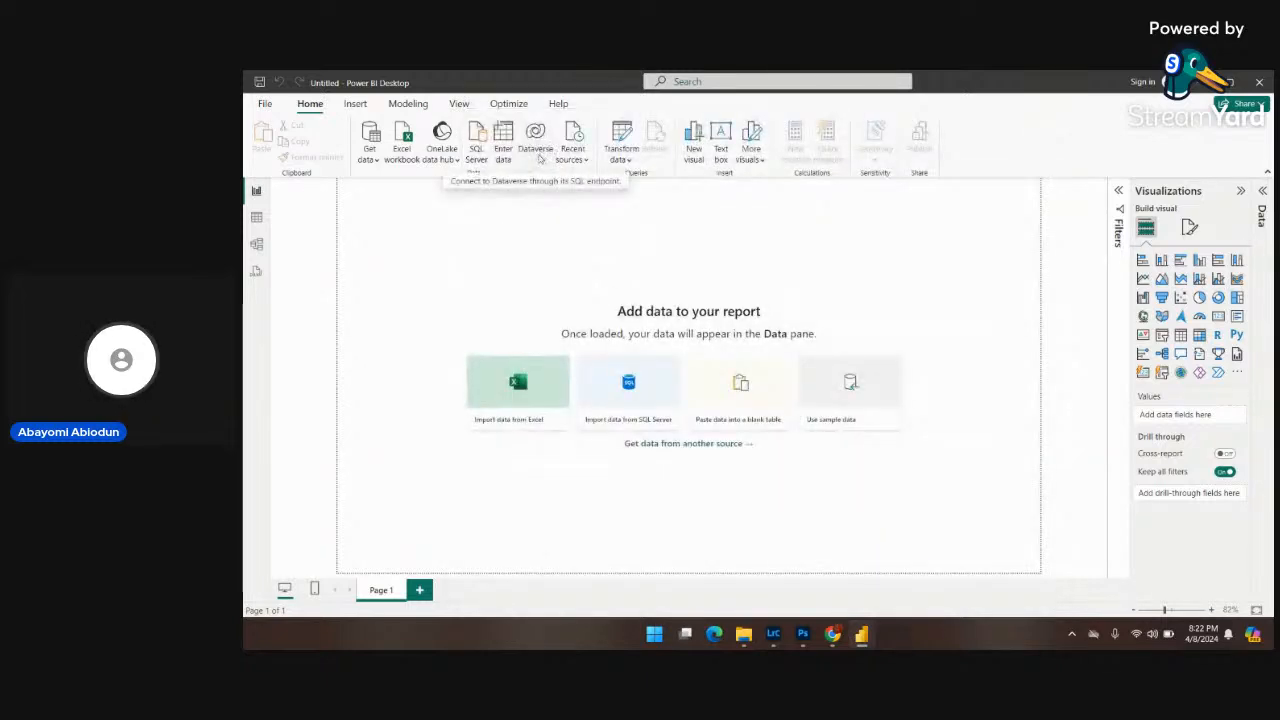
# Look over the recent data sources and the options for transforming data.
pyautogui.click(583, 162)
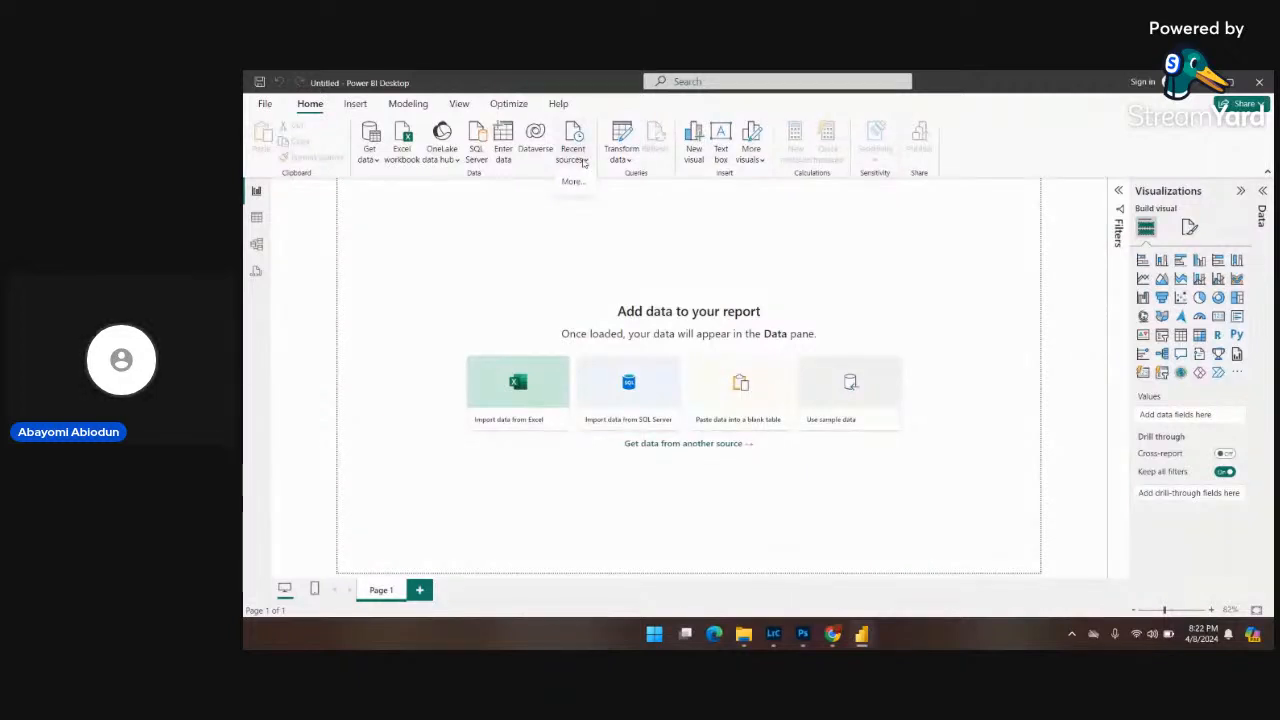
pyautogui.click(624, 162)
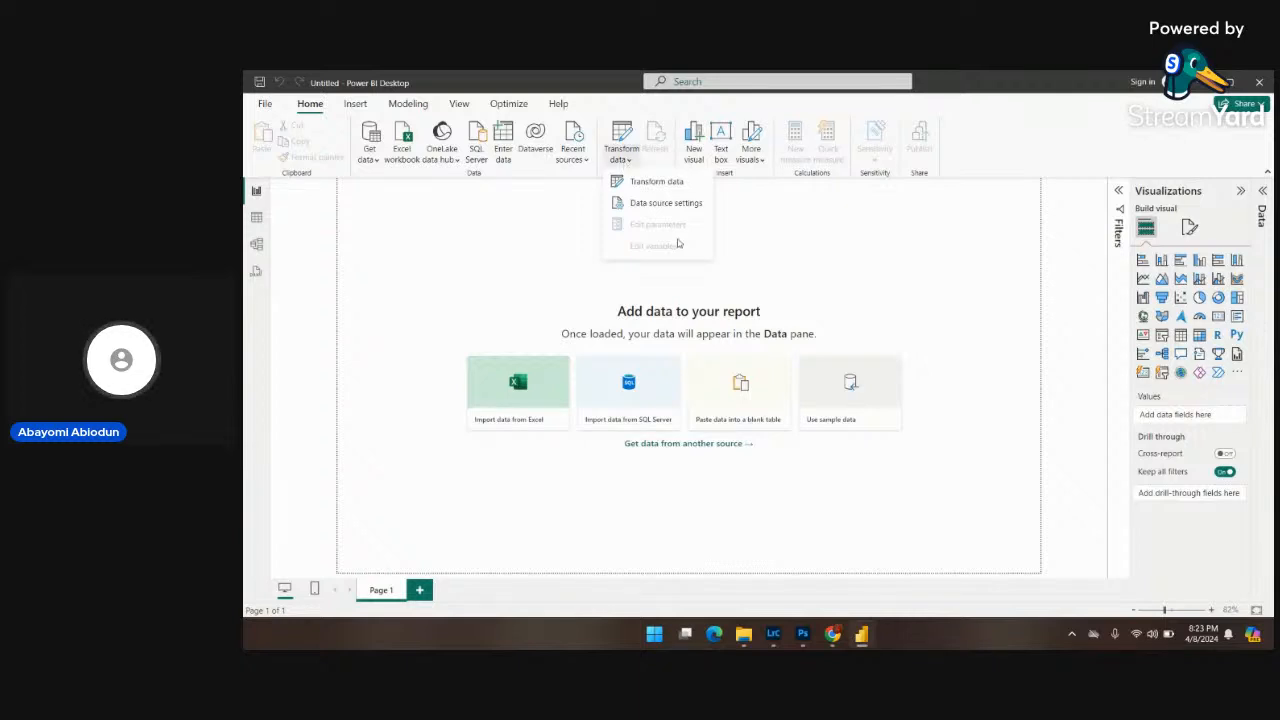
# Insert an empty new visual on the report page, and remove it from the canvas.
pyautogui.click(694, 150)
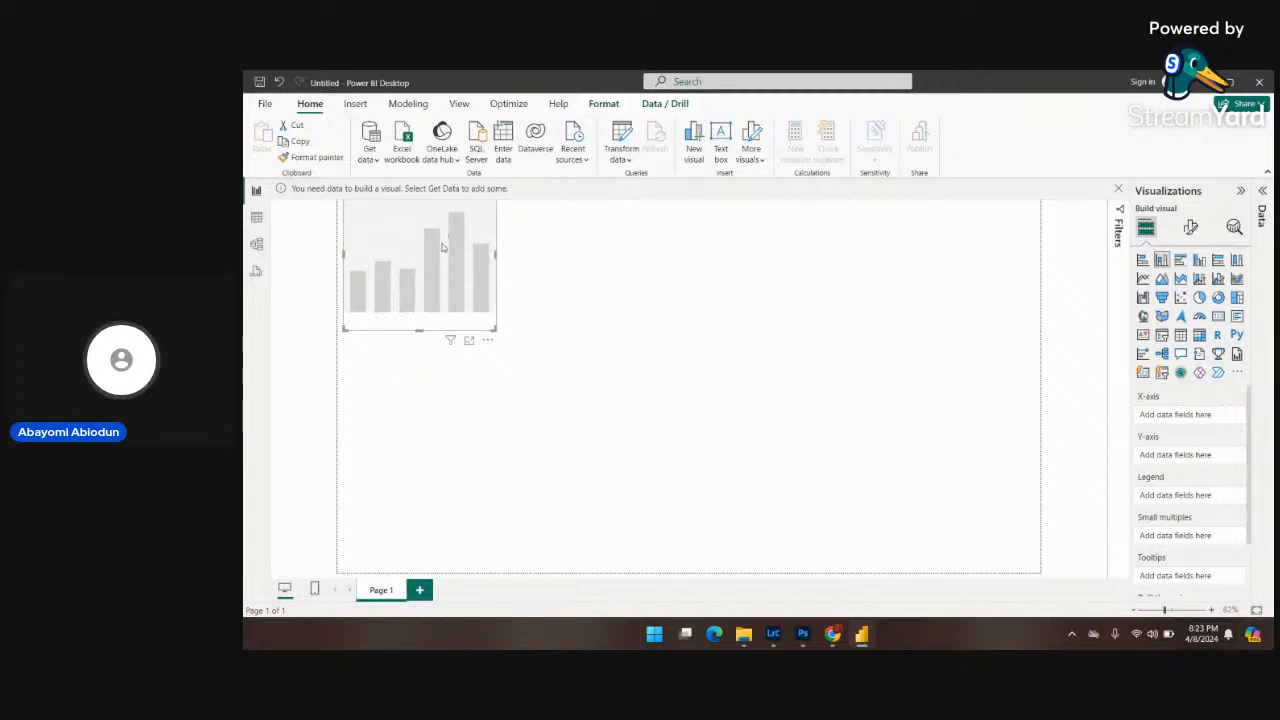
pyautogui.click(487, 340)
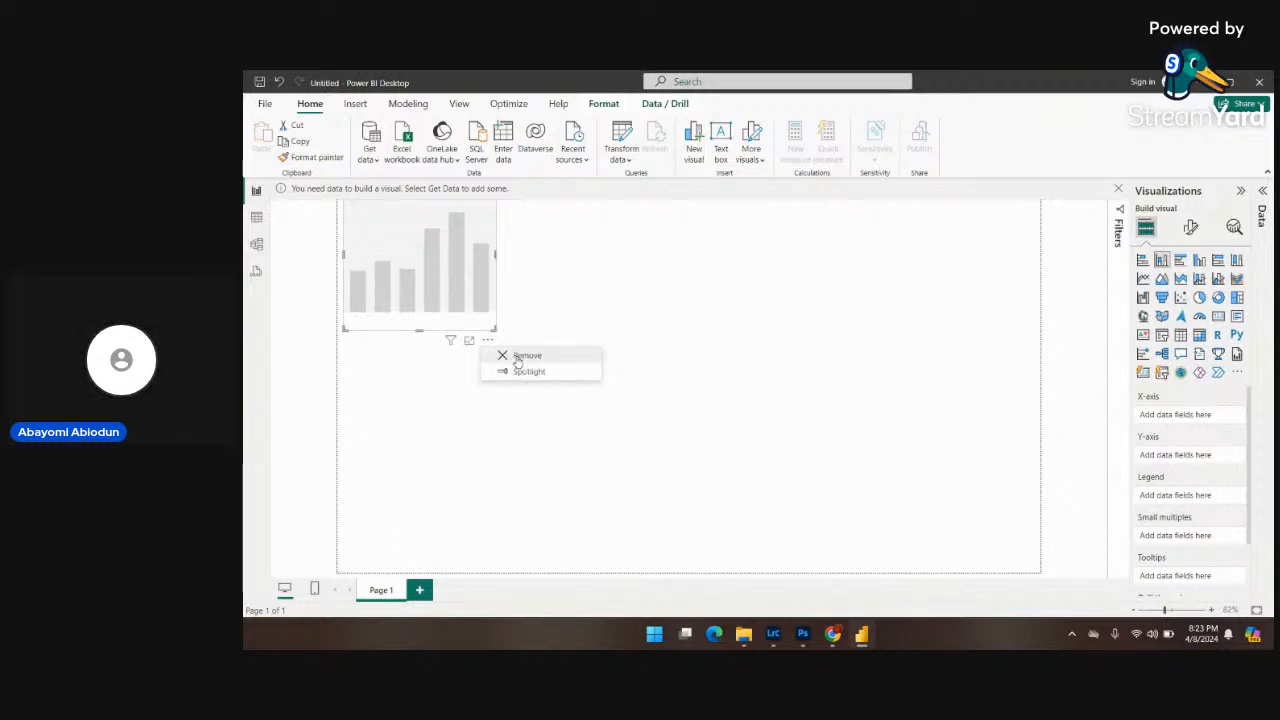
pyautogui.click(520, 356)
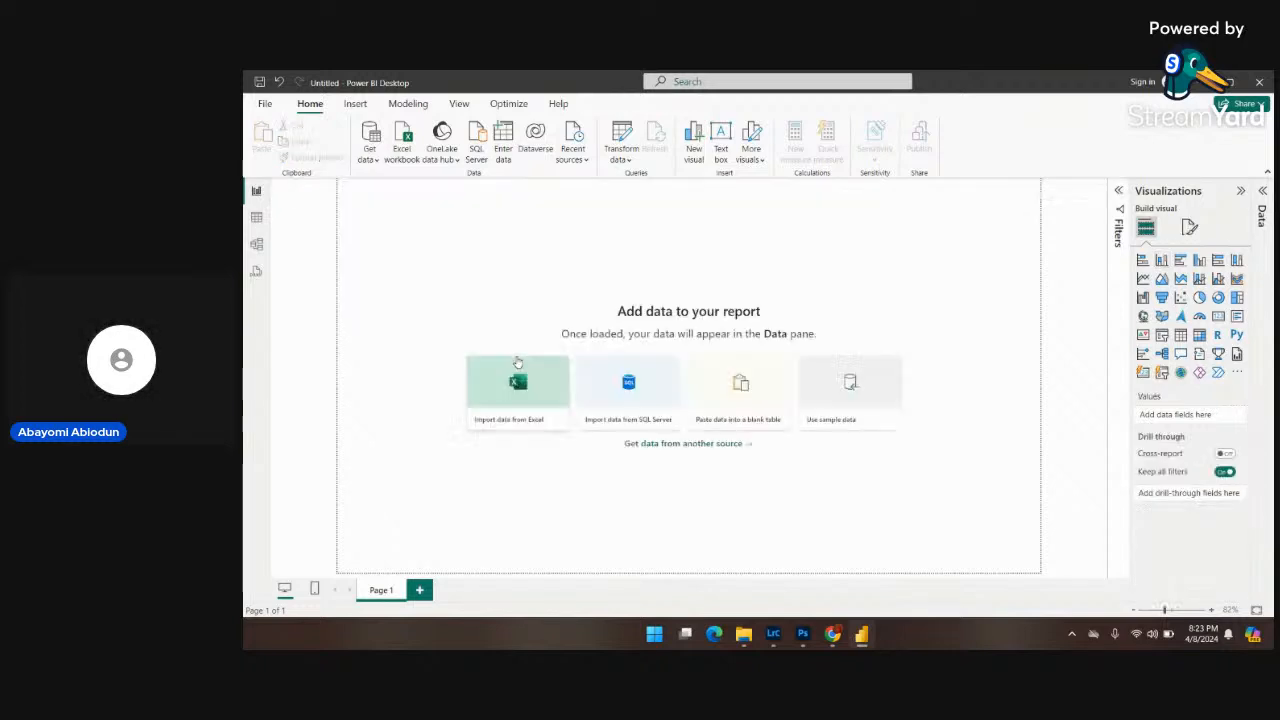
# Look over the sources for additional visuals, and review the Insert and Modeling commands.
pyautogui.click(755, 160)
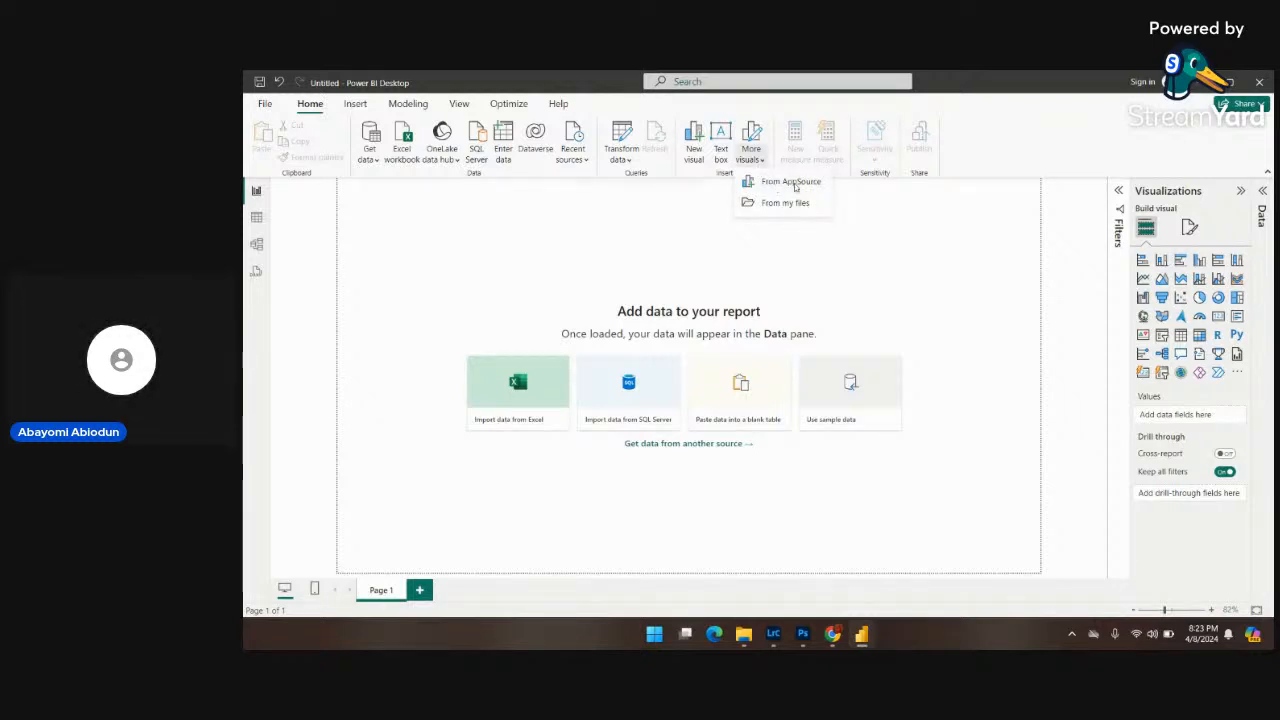
pyautogui.click(889, 228)
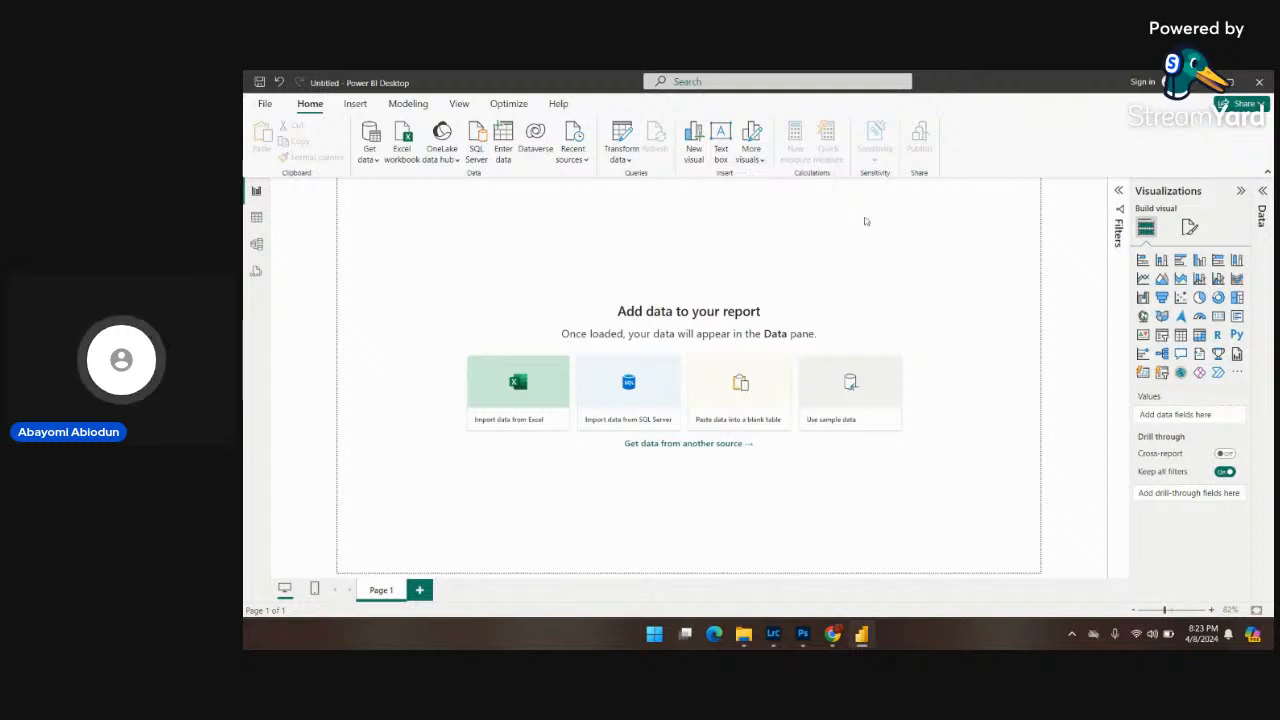
pyautogui.click(356, 108)
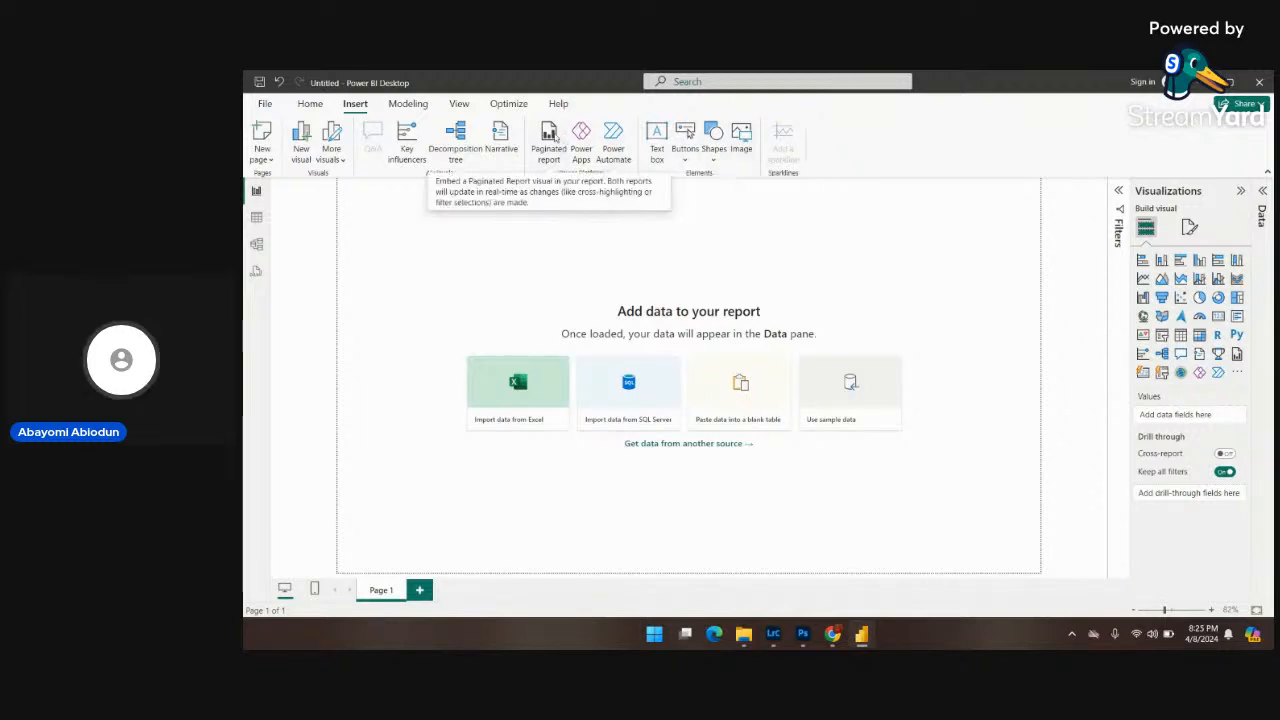
pyautogui.click(408, 104)
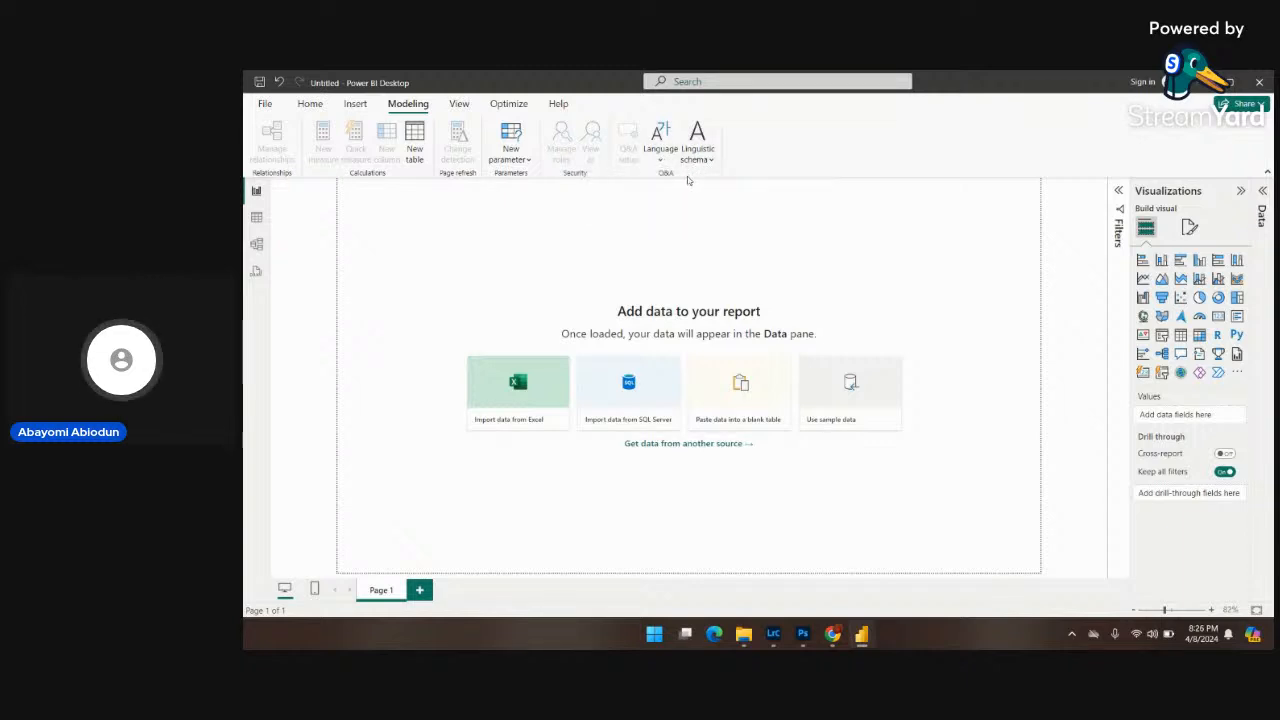
# Review the View commands for themes and page options, and switch the gridlines on and off again.
pyautogui.click(457, 104)
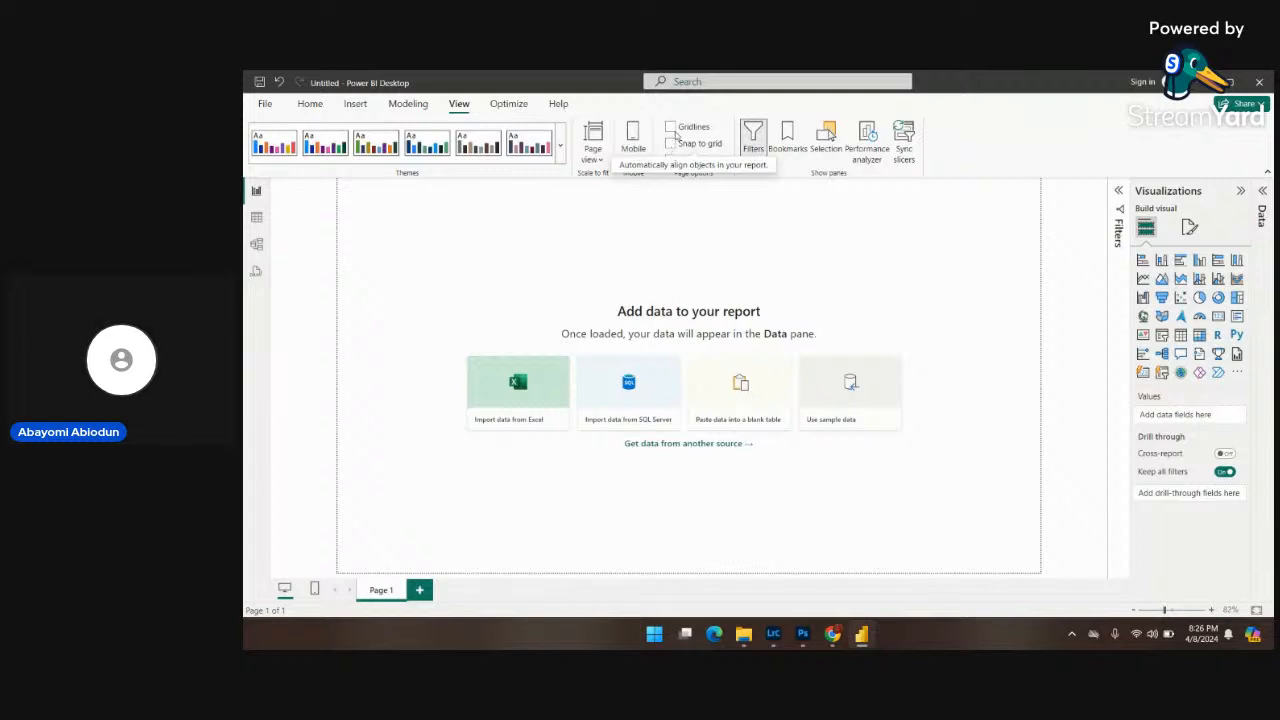
pyautogui.click(669, 128)
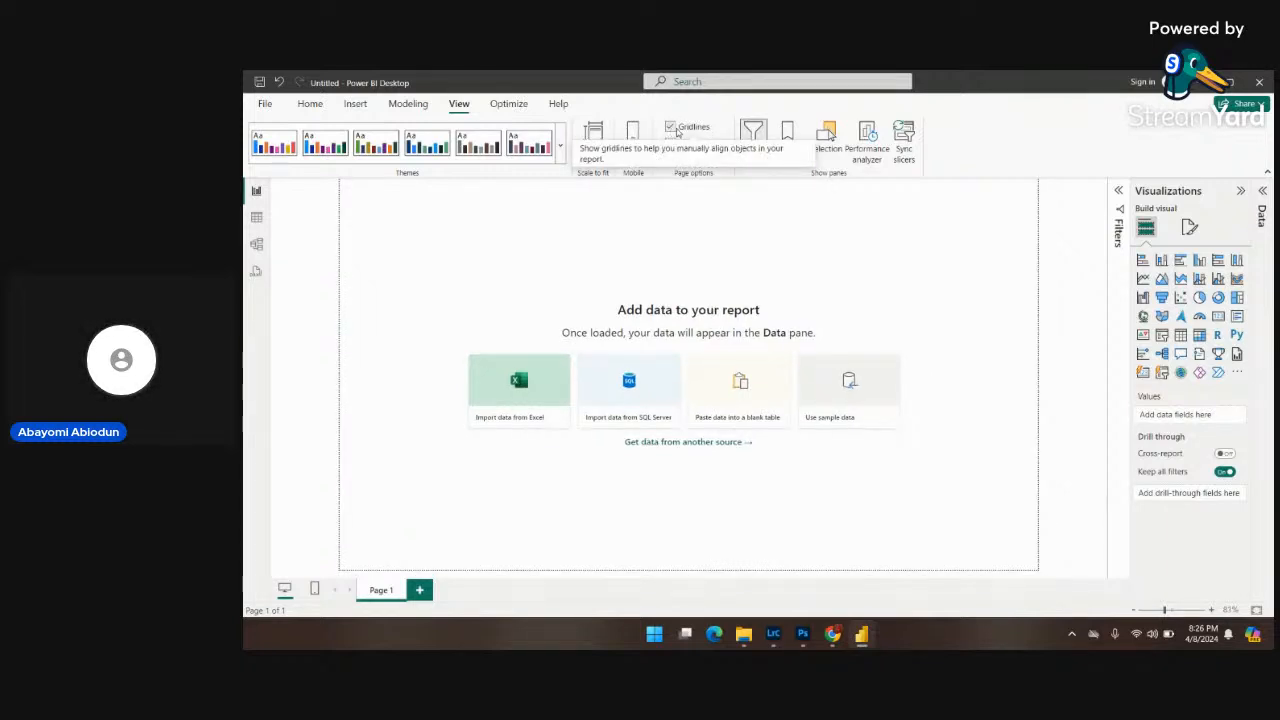
pyautogui.click(669, 128)
pyautogui.click(669, 128)
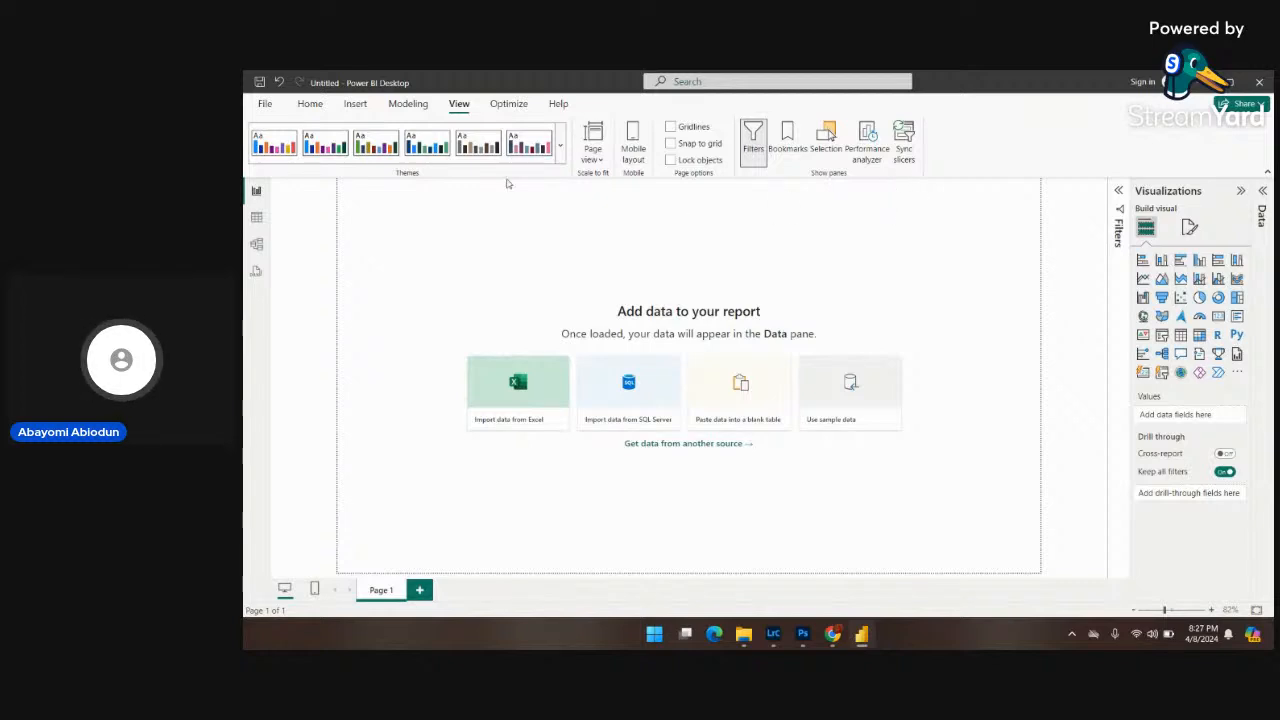
# Look over the Optimize and Help commands, and return to the Home commands.
pyautogui.click(501, 106)
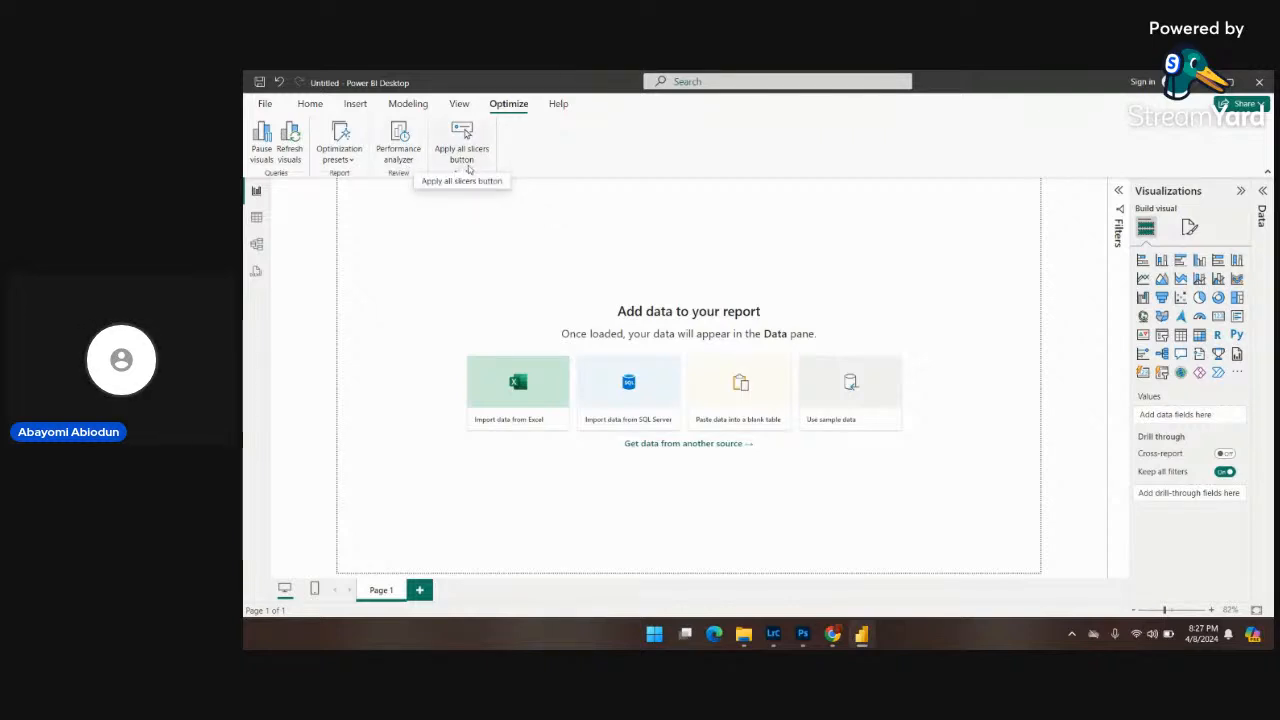
pyautogui.click(558, 106)
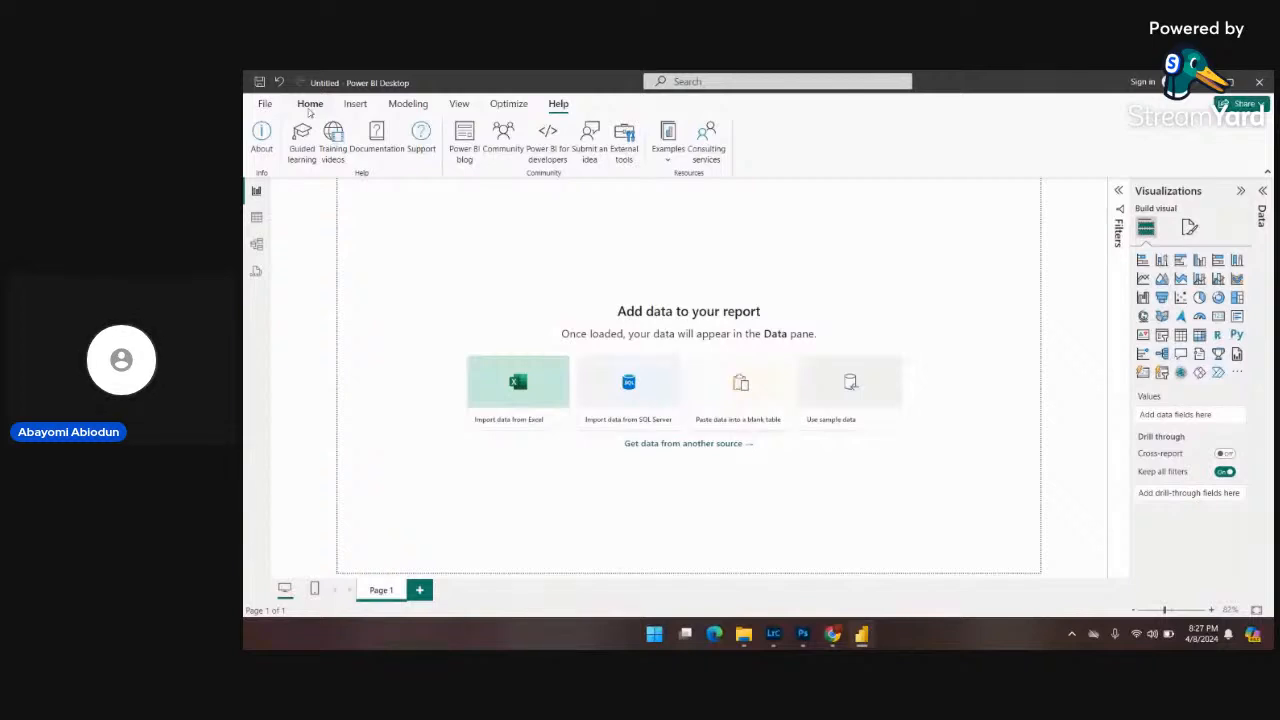
pyautogui.click(310, 110)
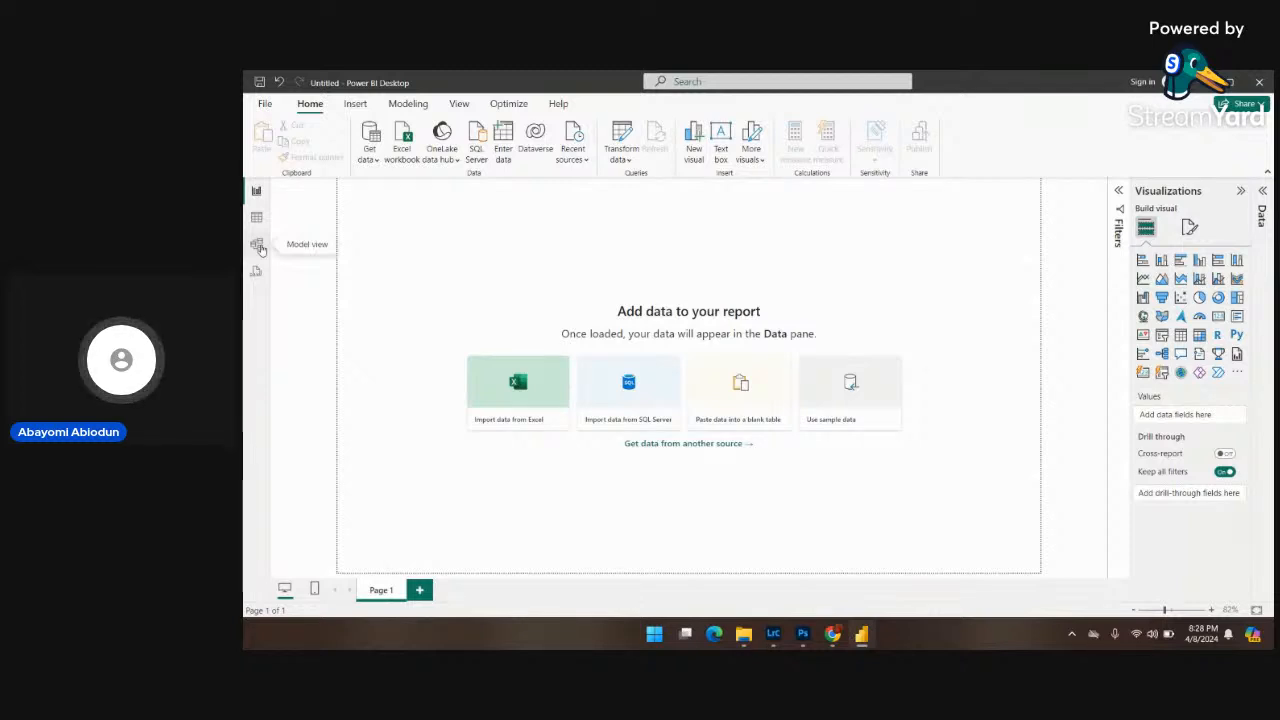
# Start a manually entered table and rename its first column "Name".
pyautogui.click(506, 146)
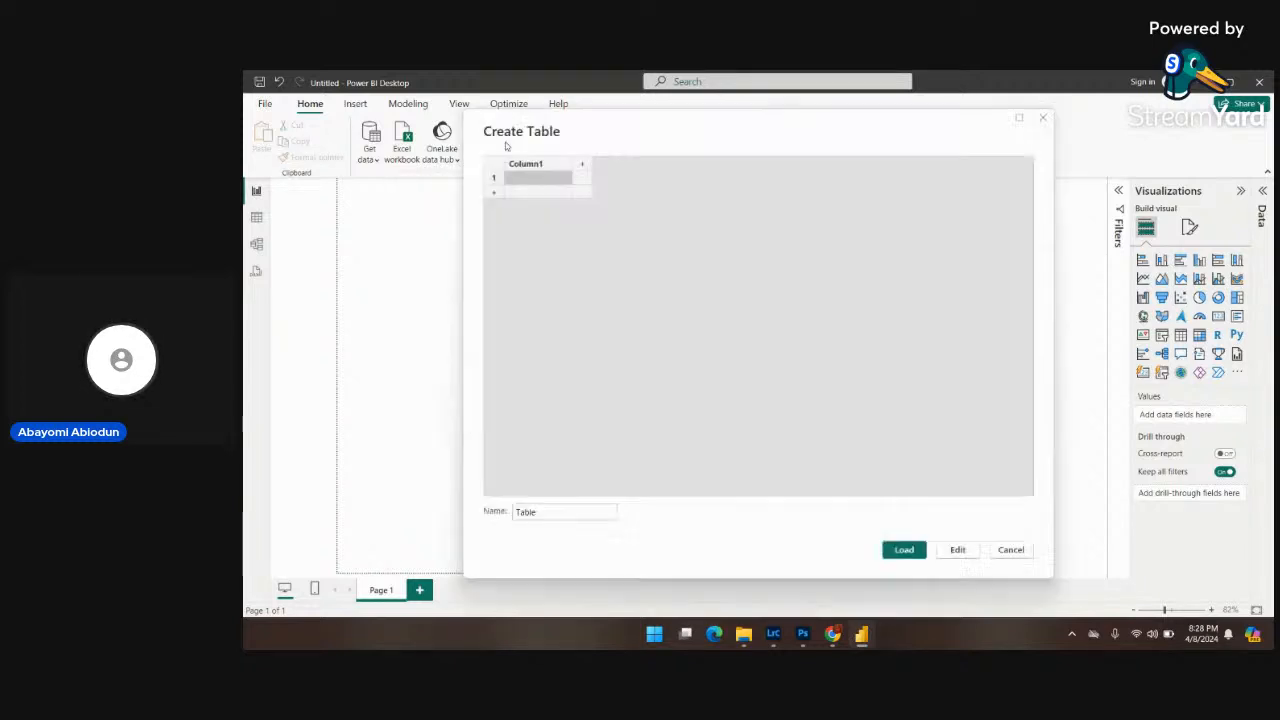
pyautogui.doubleClick(537, 164)
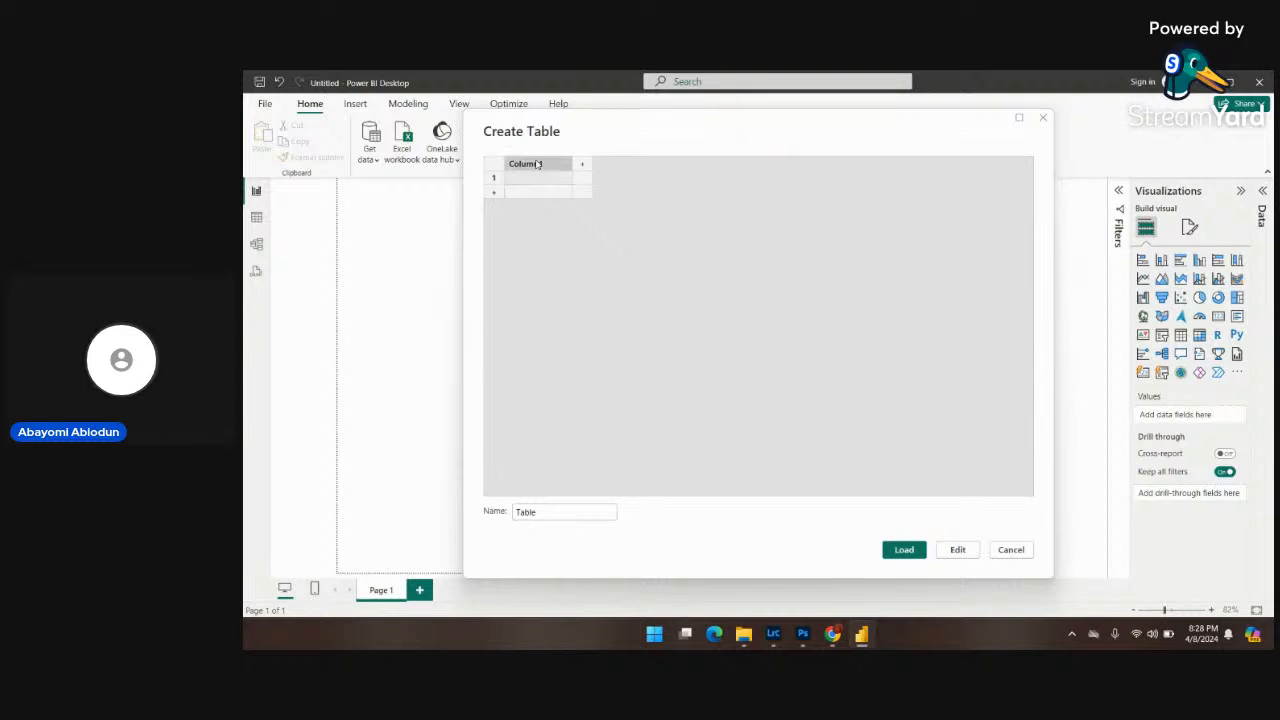
pyautogui.write('Name')
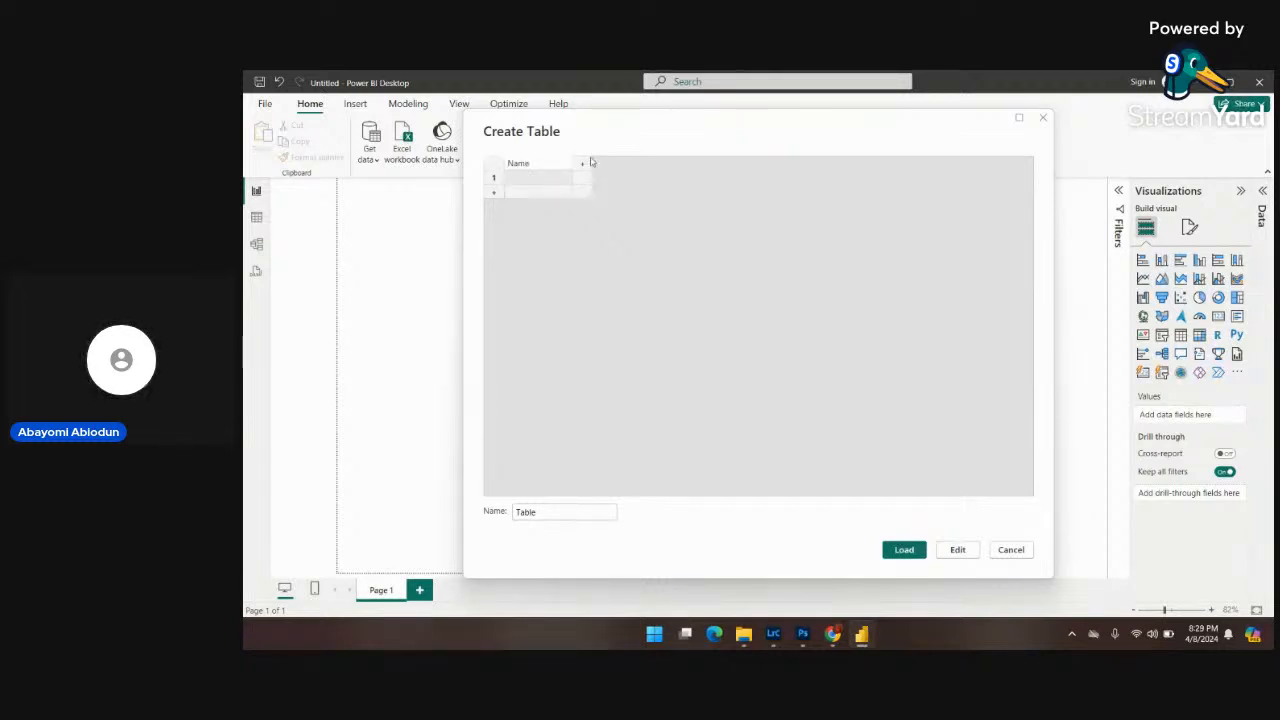
pyautogui.press('Return')
# Add a second column to the new table and name it "Age".
pyautogui.click(584, 167)
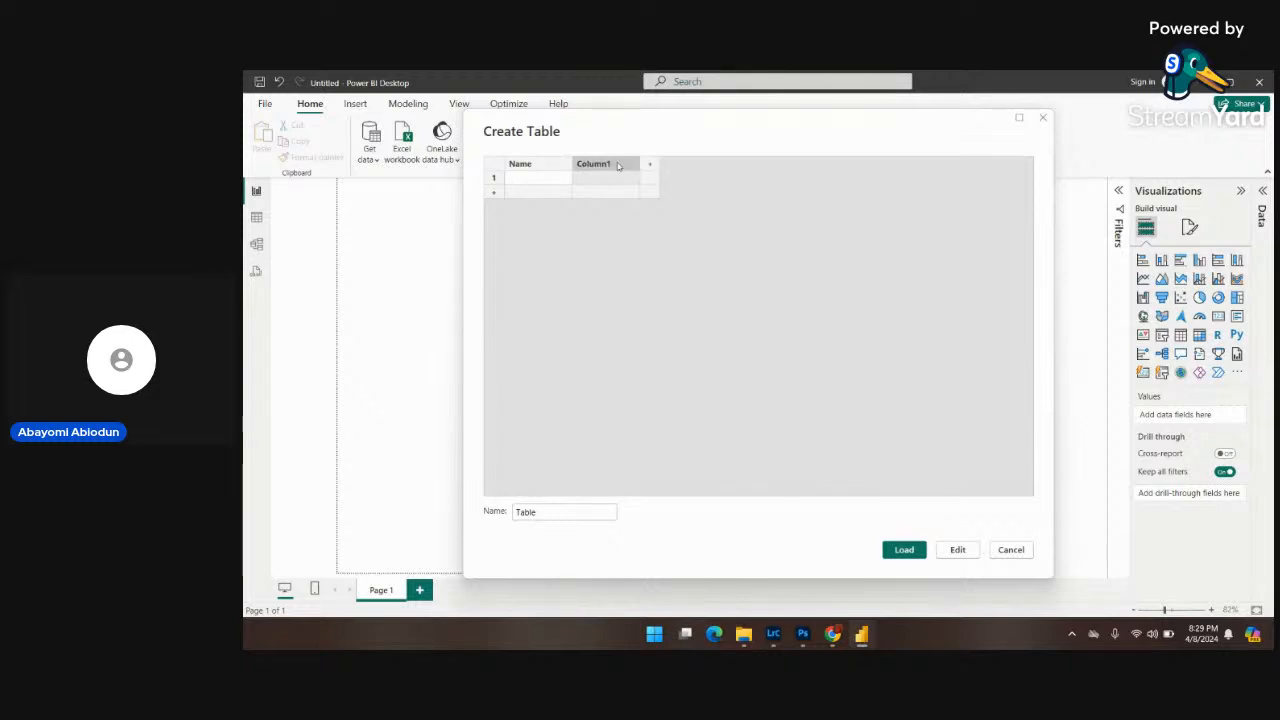
pyautogui.doubleClick(617, 166)
pyautogui.press('BackSpace')
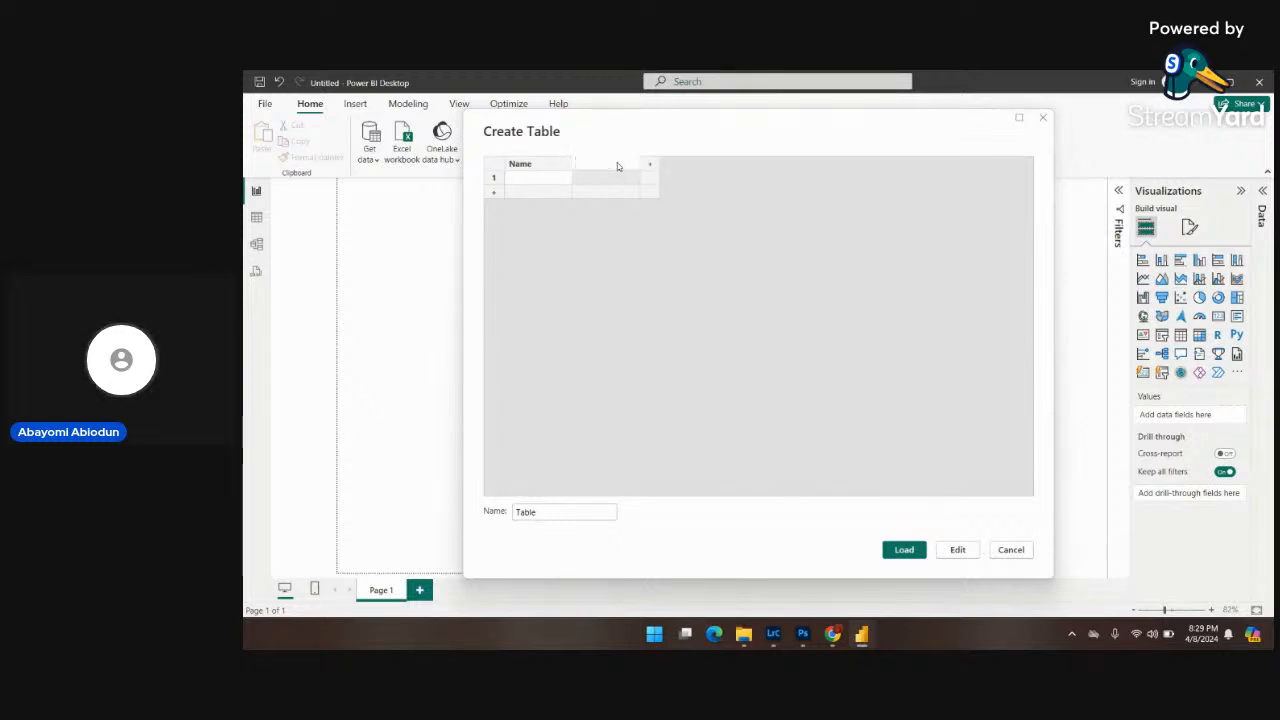
pyautogui.write('Ag')
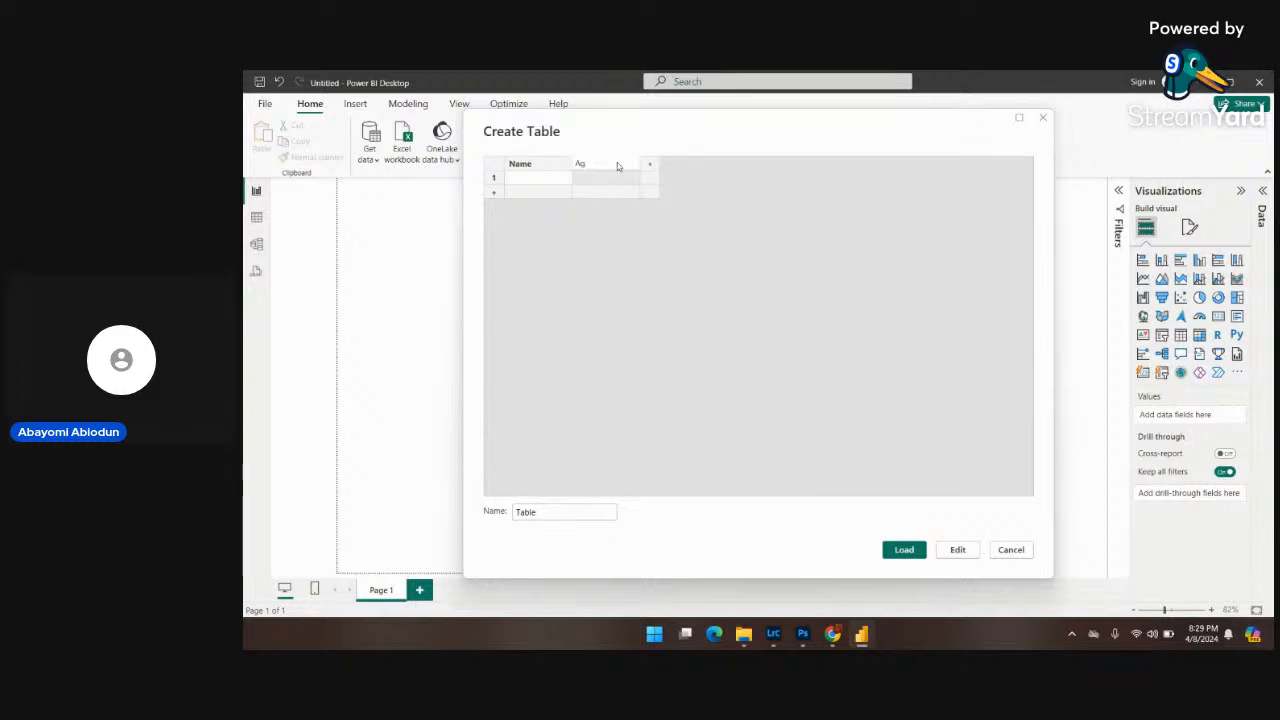
pyautogui.write('e')
# Add a third column named "Numbers of Times Present in Class", and widen it to make room for the long header.
pyautogui.click(649, 164)
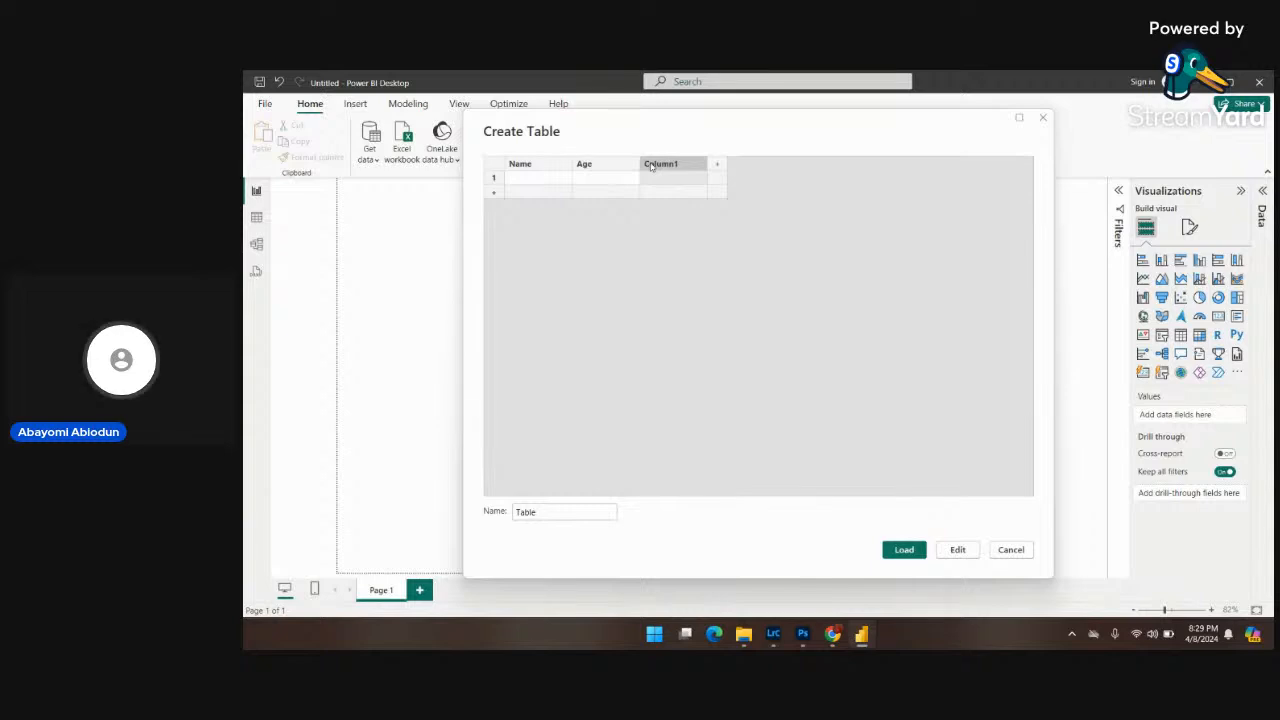
pyautogui.doubleClick(676, 165)
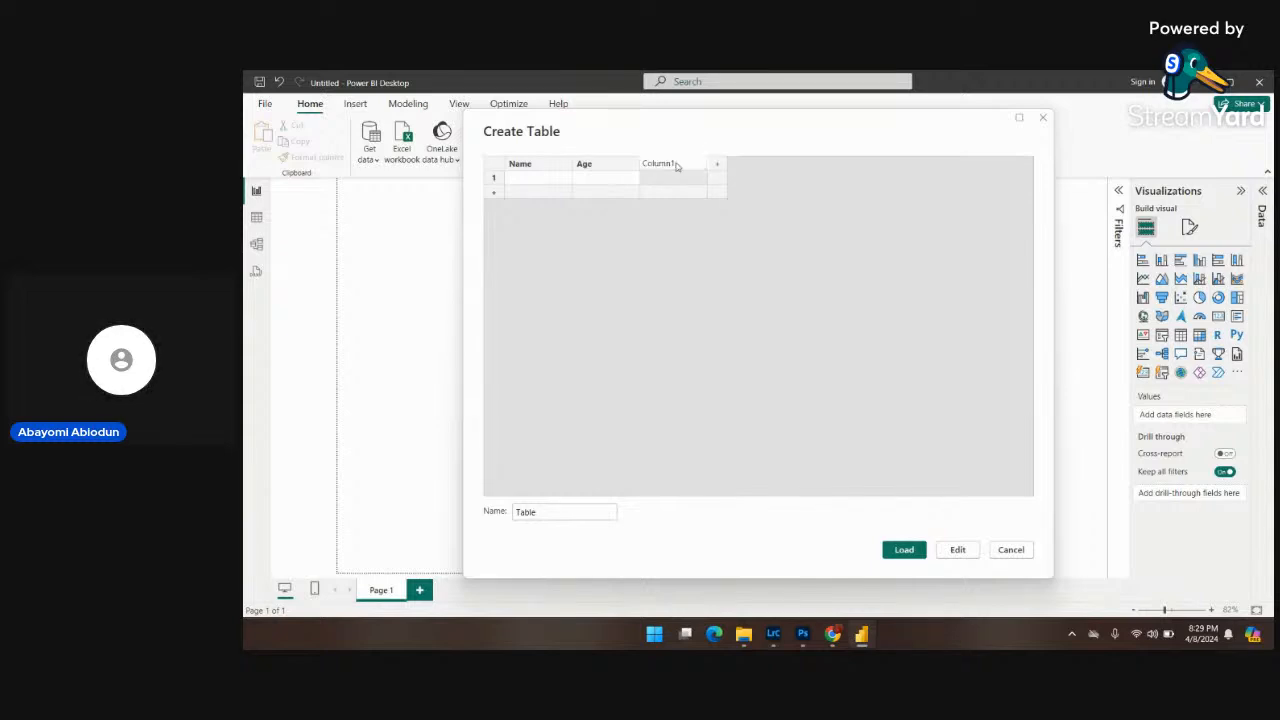
pyautogui.hotkey('ctrl', 'a')
pyautogui.press('BackSpace')
pyautogui.write('Na')
pyautogui.write('mber')
pyautogui.write(' of T')
pyautogui.write('ime')
pyautogui.write('s')
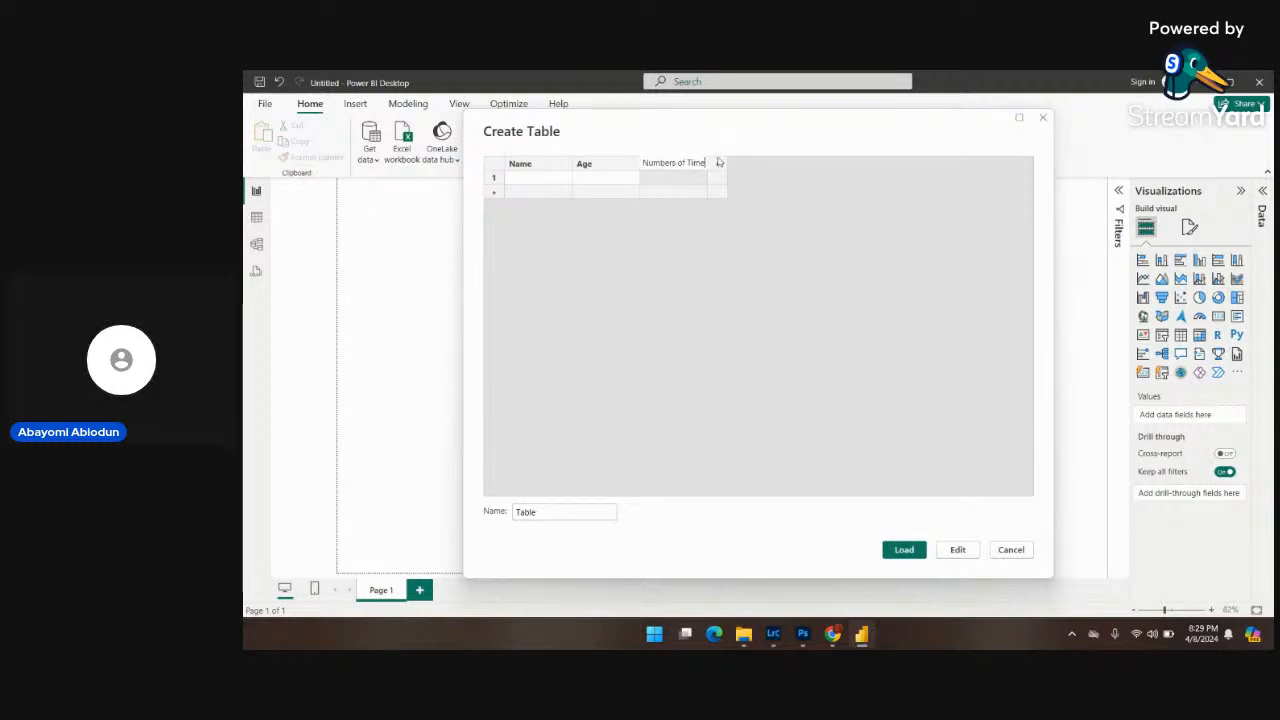
pyautogui.moveTo(708, 162); pyautogui.dragTo(782, 161)
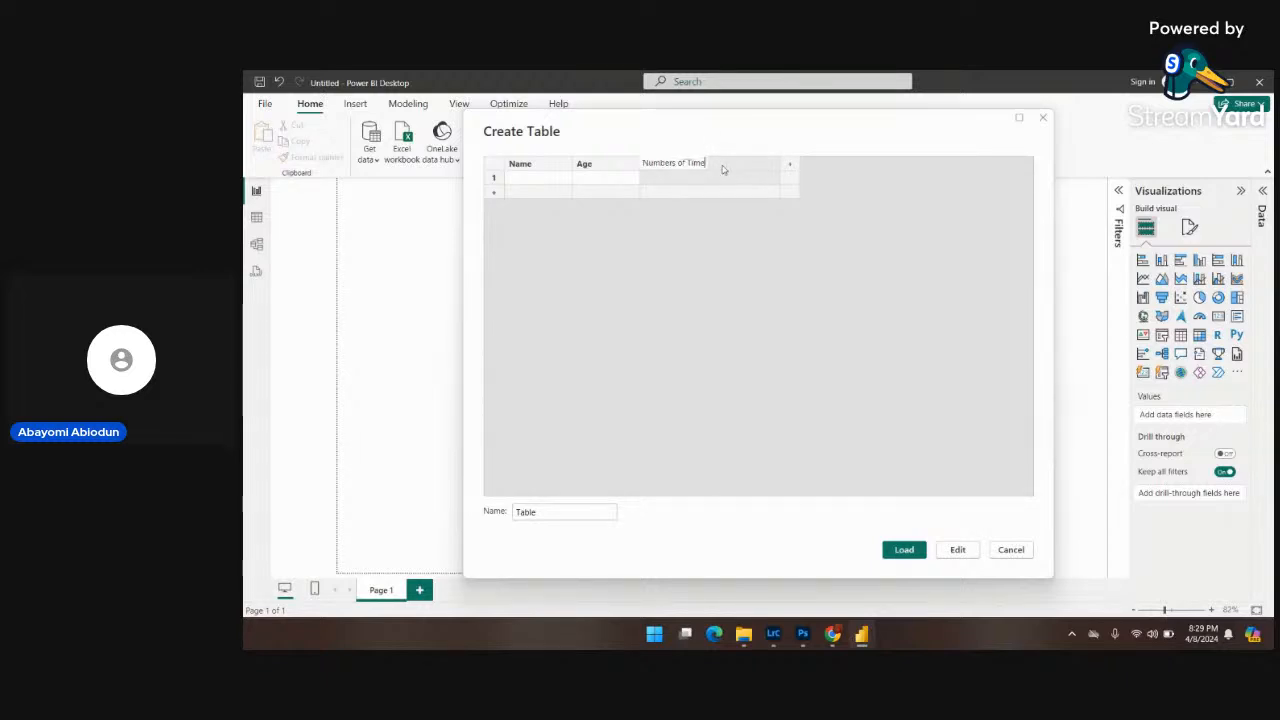
pyautogui.write('s')
pyautogui.write(' Prese')
pyautogui.write('n')
pyautogui.press('BackSpace')
pyautogui.write('nt in Class')
pyautogui.press('Return')
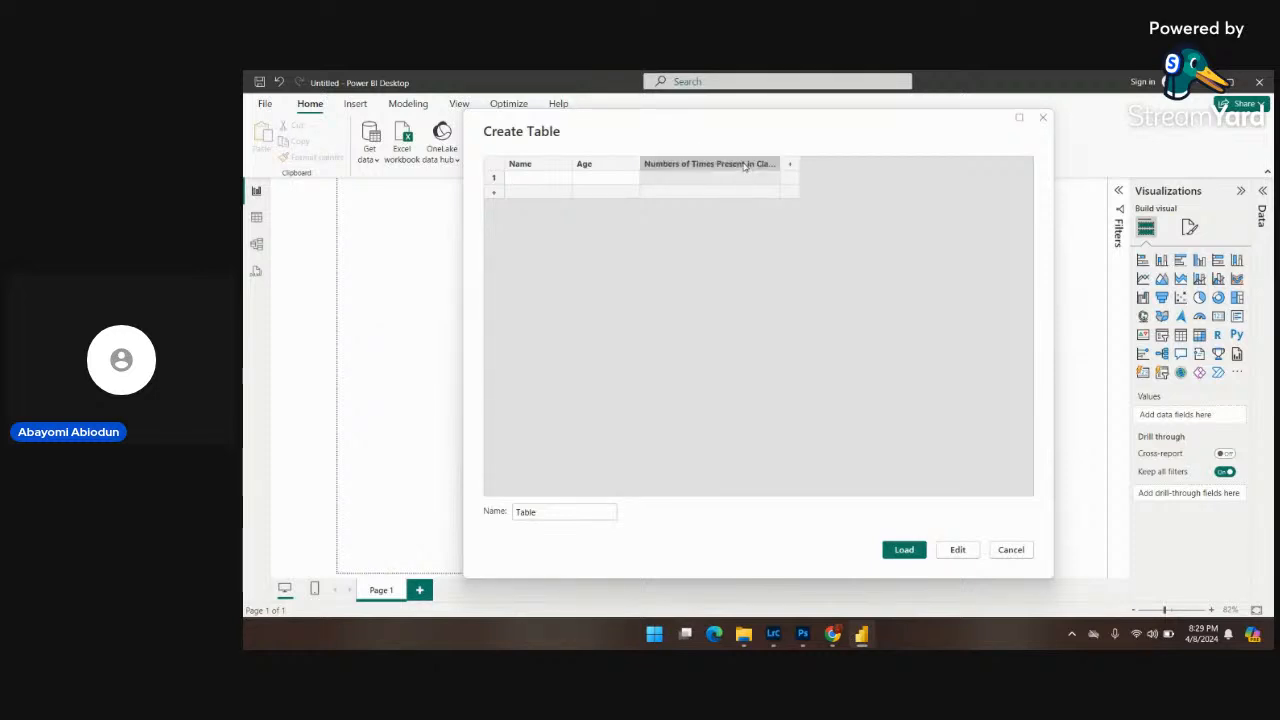
# Widen the third column to fit its full header, and enter the first student's name and age 20 in row 1.
pyautogui.moveTo(781, 161); pyautogui.dragTo(820, 164)
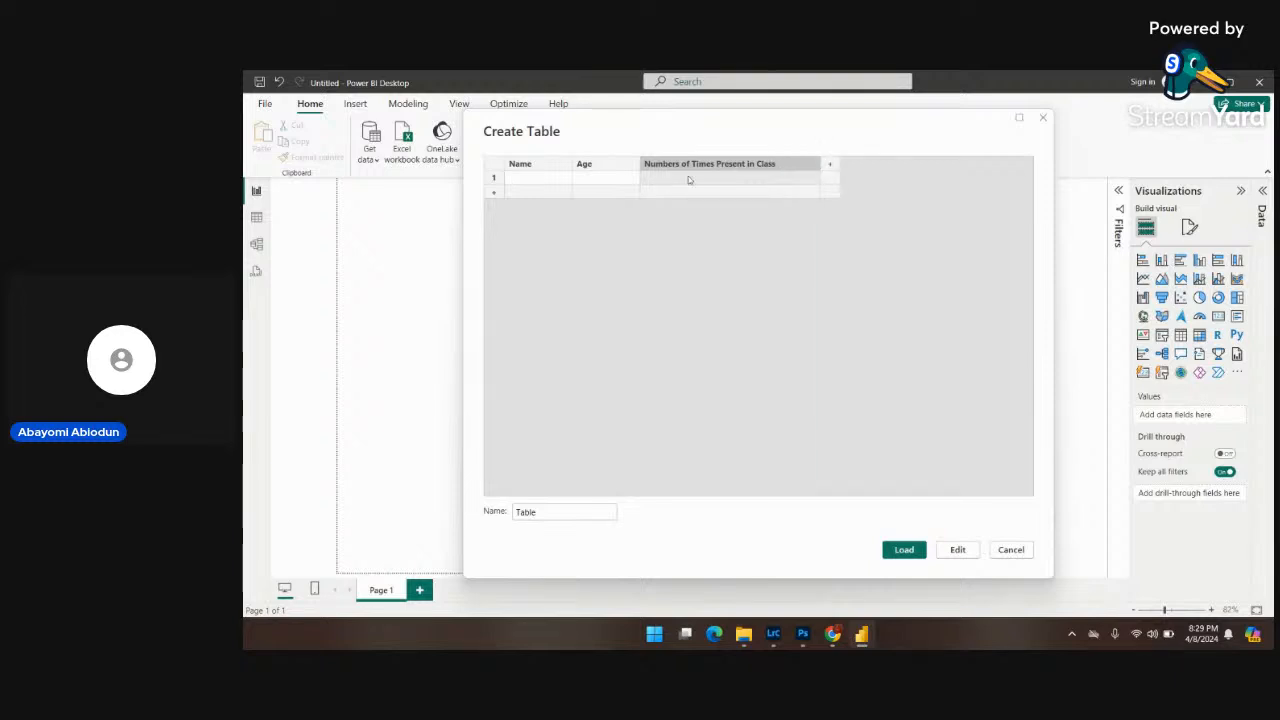
pyautogui.click(536, 179)
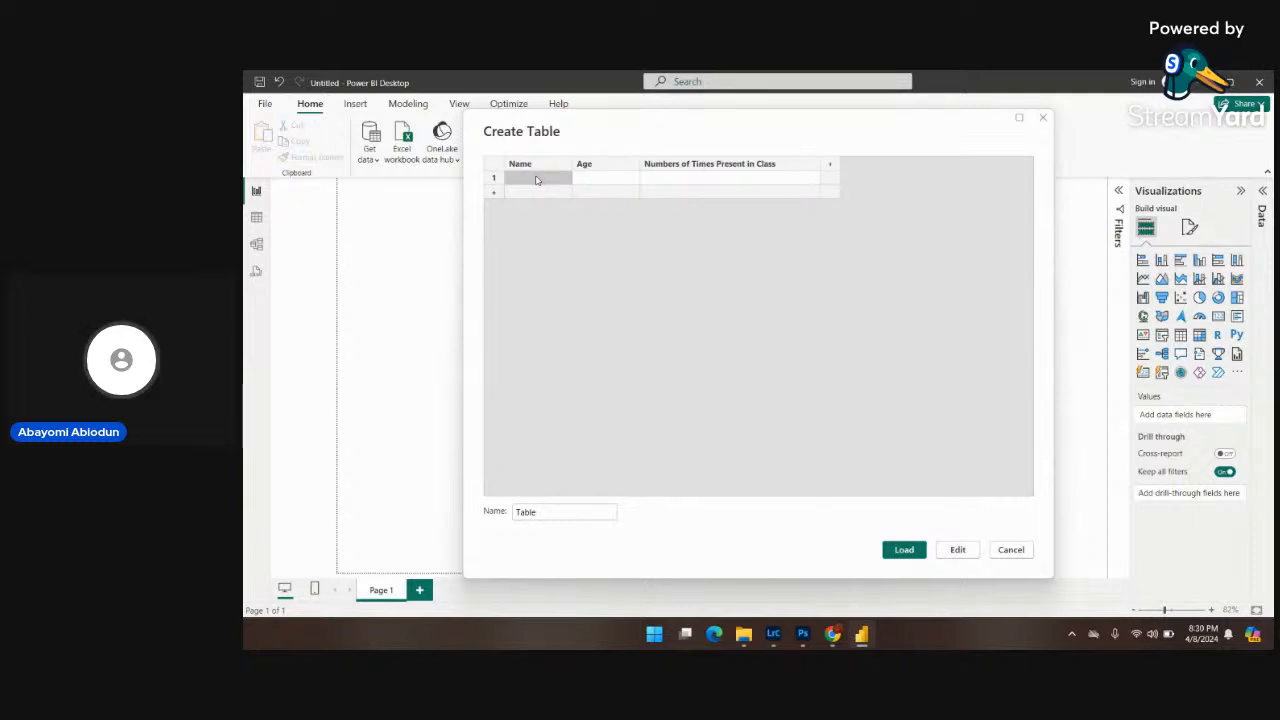
pyautogui.write('Abay')
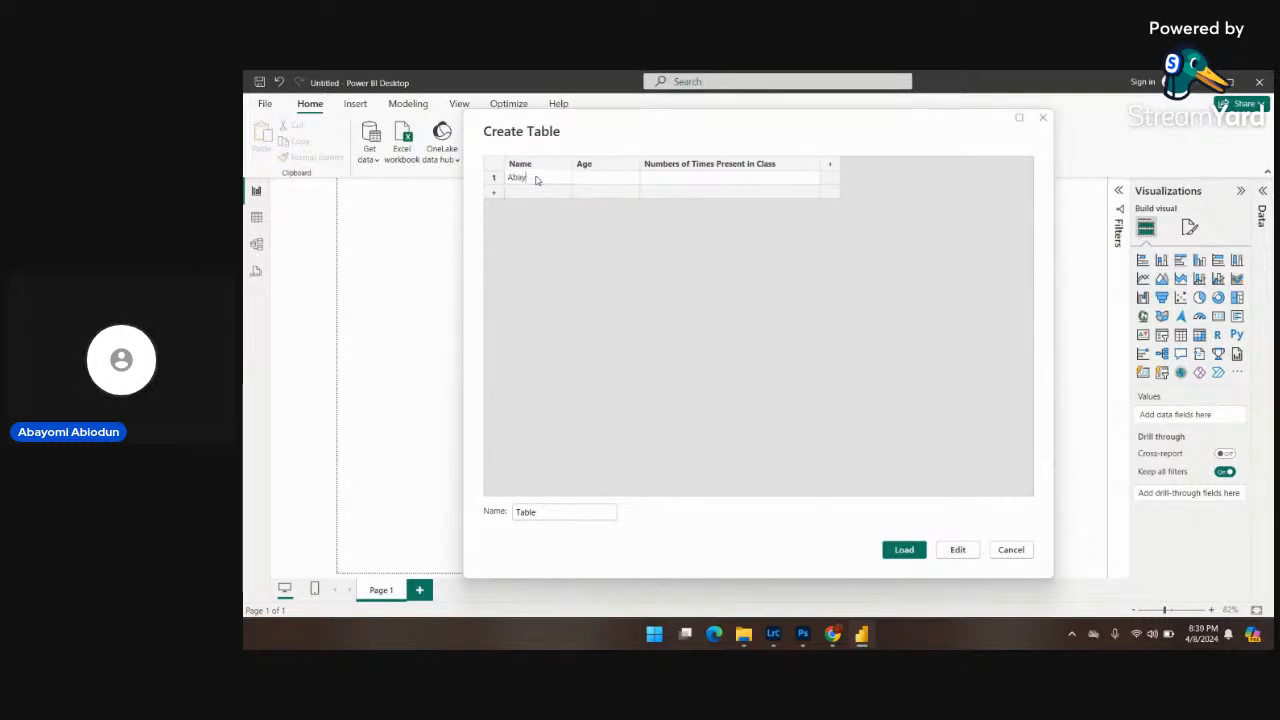
pyautogui.write('omi')
pyautogui.click(588, 181)
pyautogui.write('20')
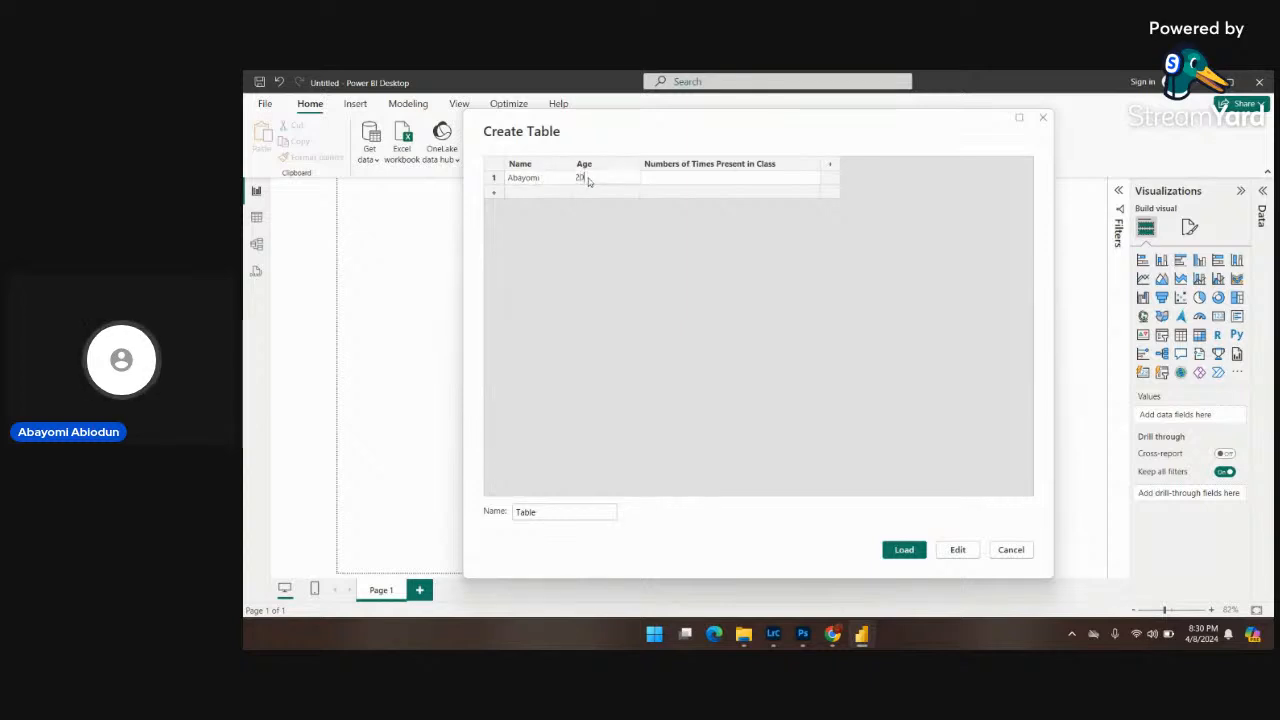
# Rename the third column "Numbers of Times Present in Class (10)" and enter 10 for the first student.
pyautogui.click(681, 180)
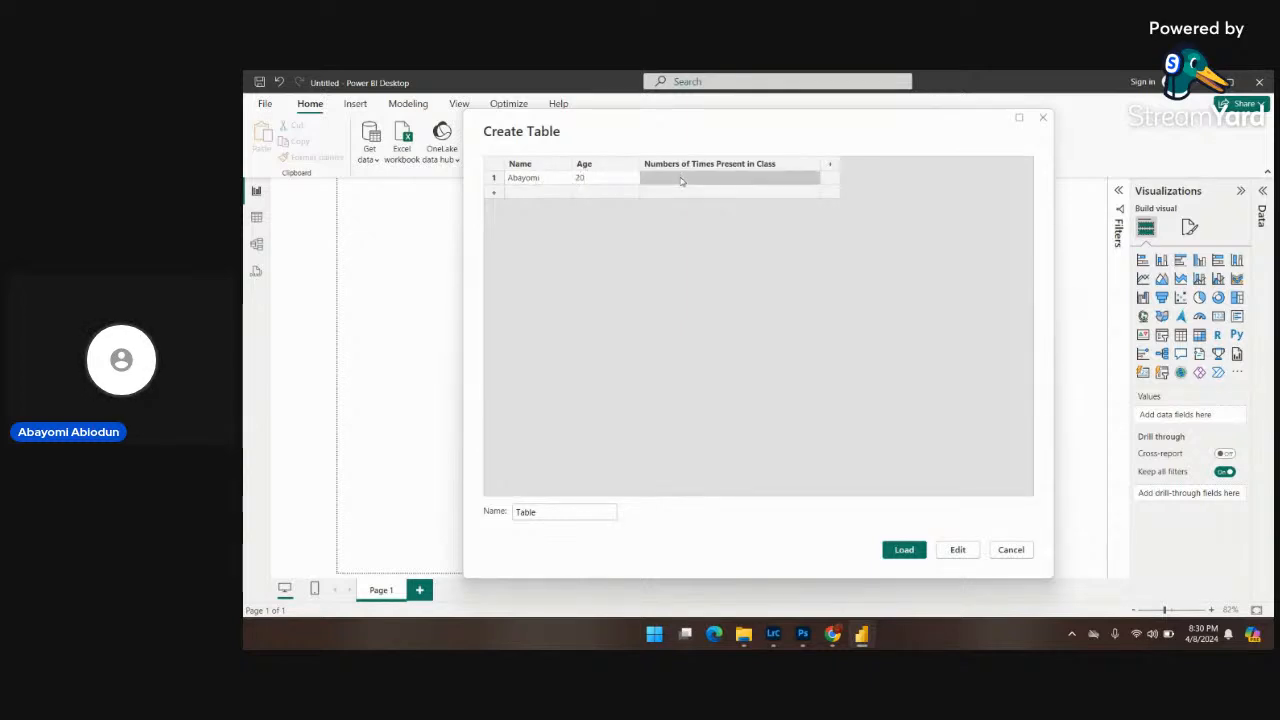
pyautogui.click(786, 164)
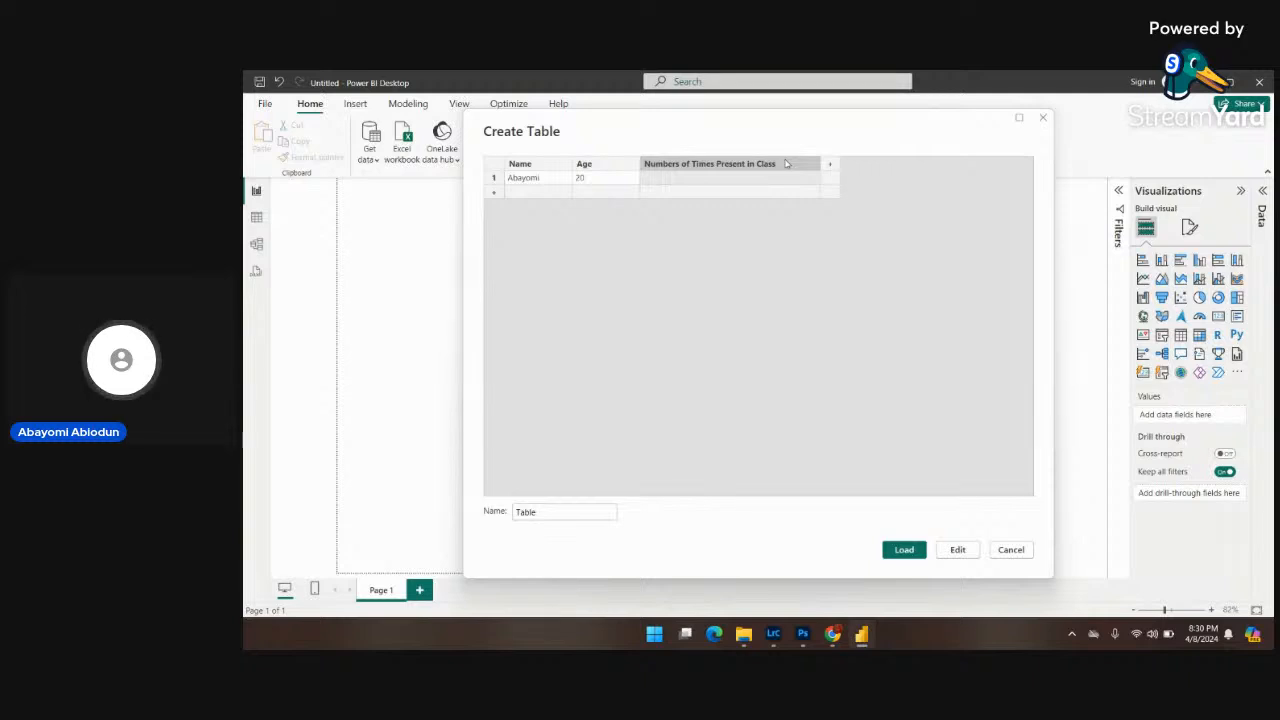
pyautogui.doubleClick(786, 164)
pyautogui.click(786, 168)
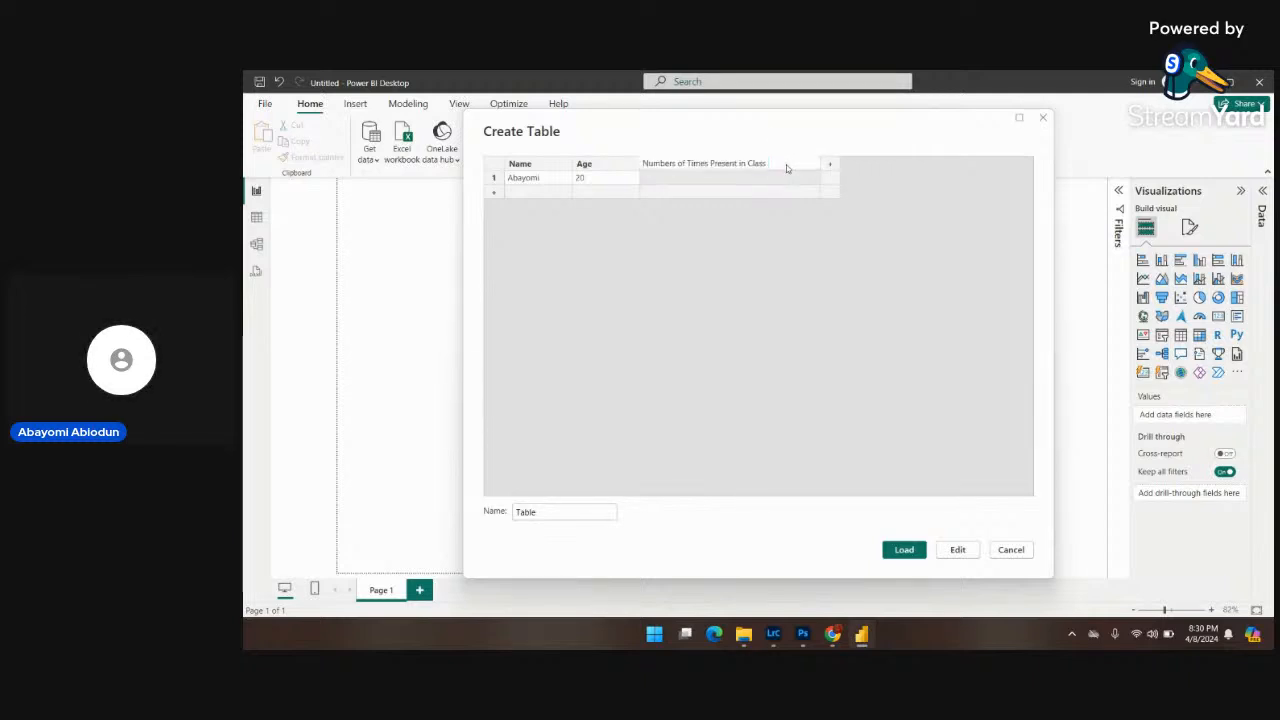
pyautogui.write('(20')
pyautogui.press('BackSpace')
pyautogui.press('BackSpace')
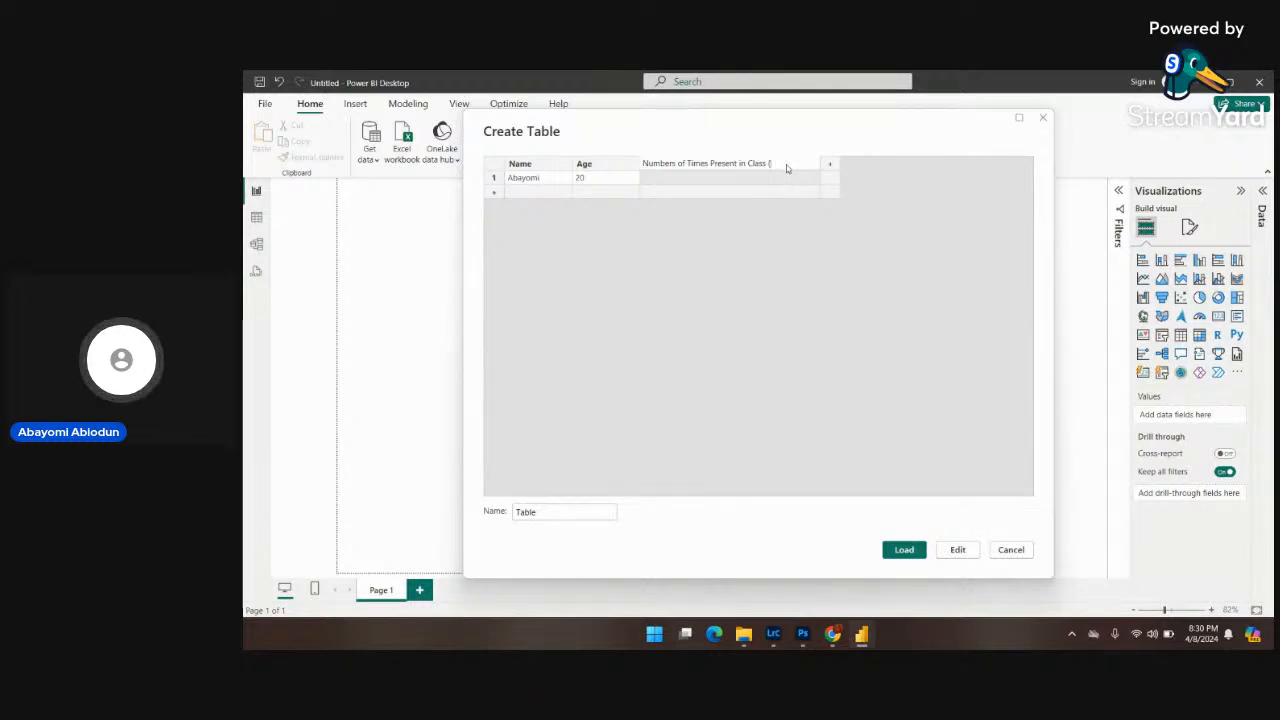
pyautogui.write('1)')
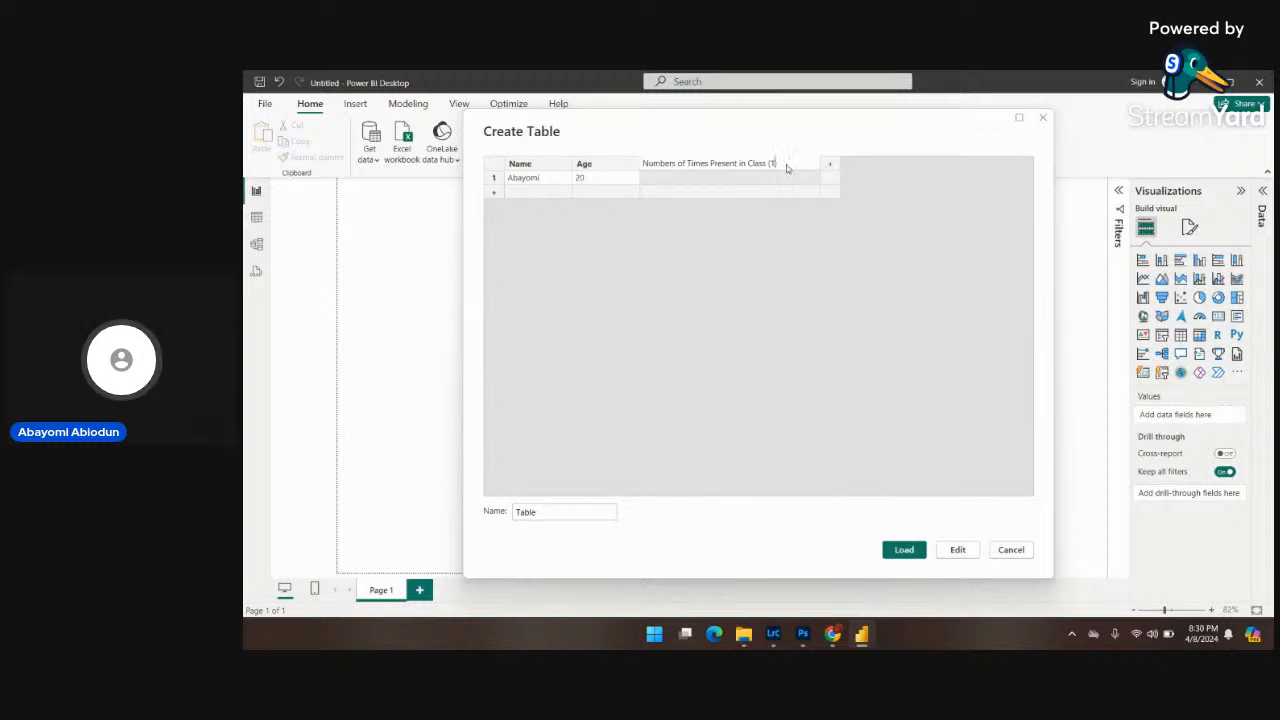
pyautogui.write('0')
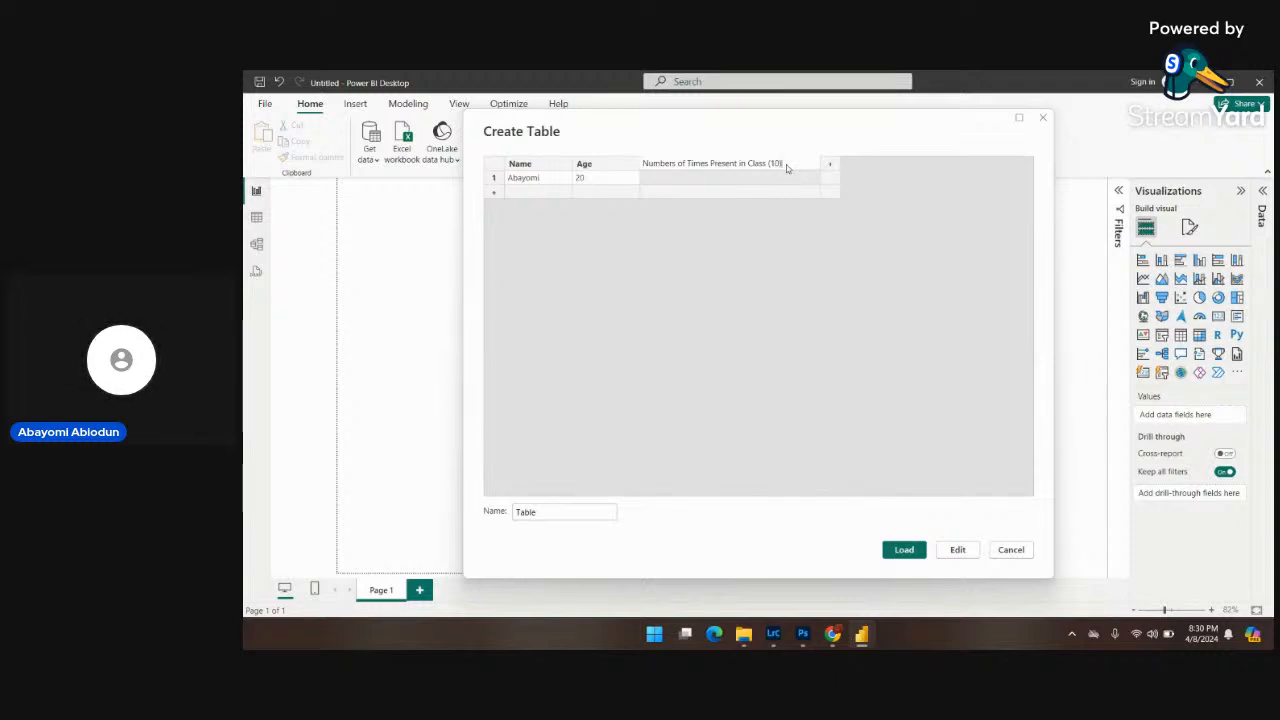
pyautogui.click(673, 179)
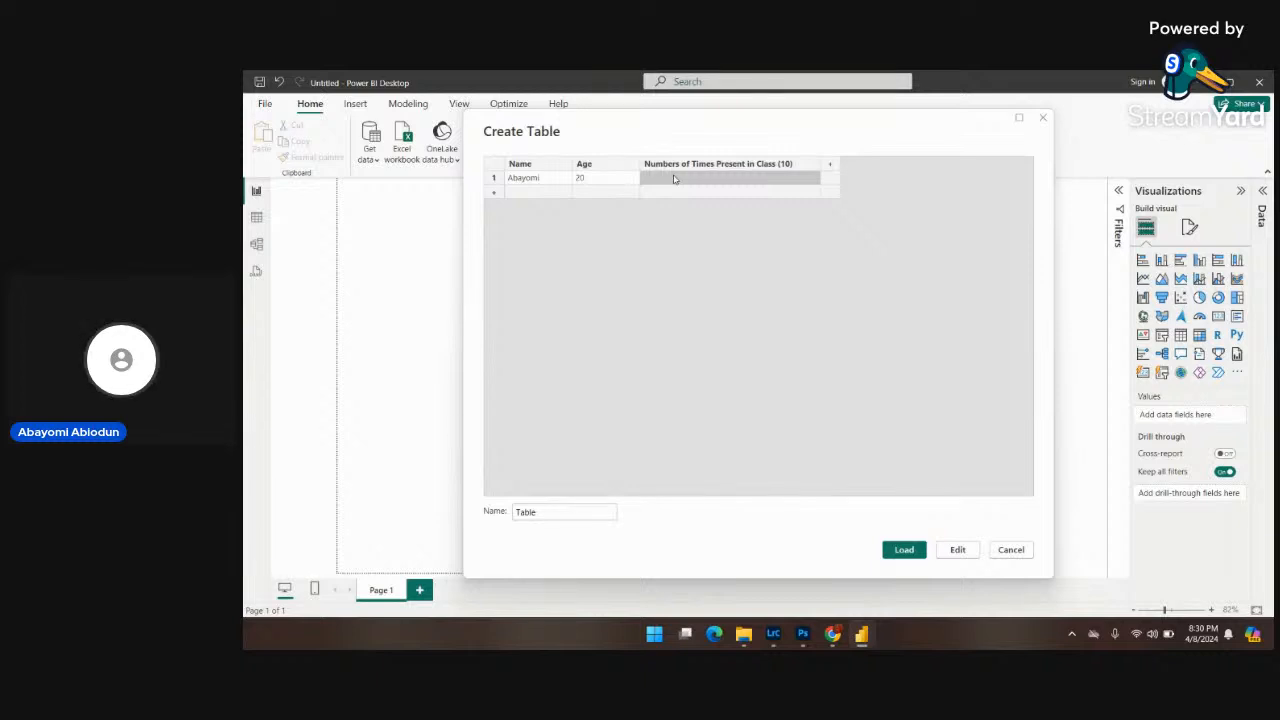
pyautogui.write('10')
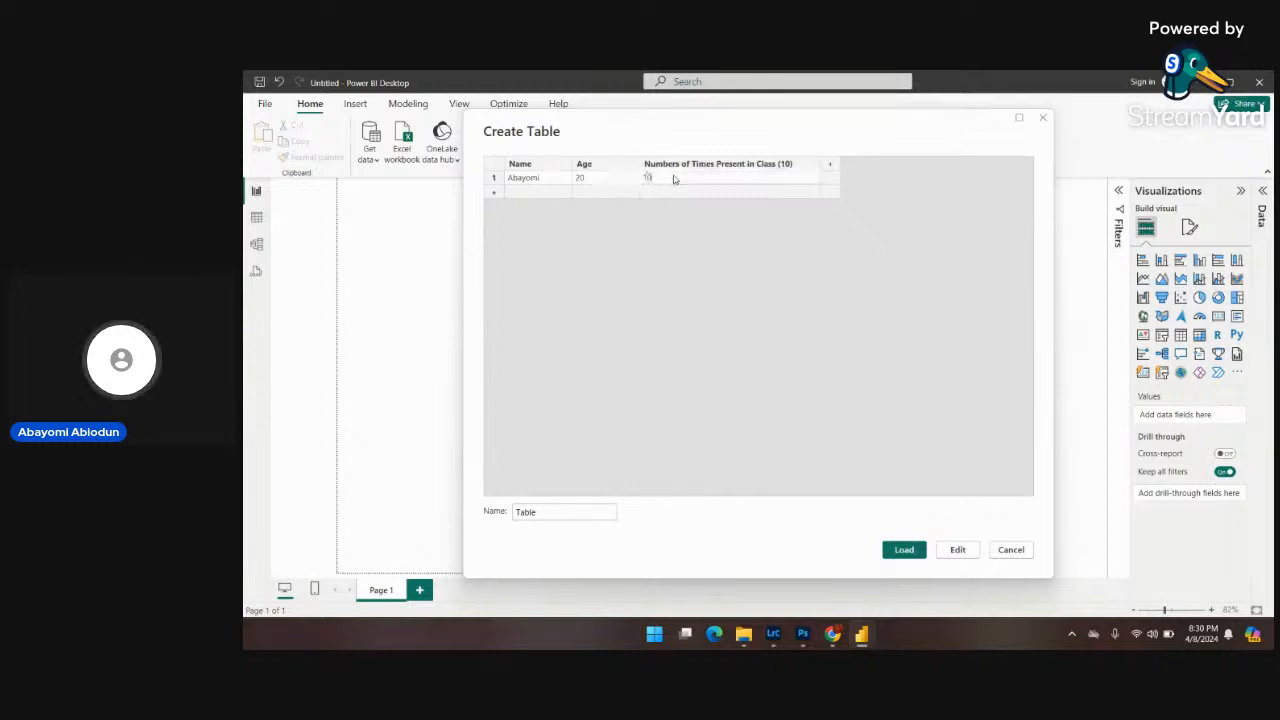
# Fill row 2 with the second student's name, age 25 and 8 times present.
pyautogui.click(552, 194)
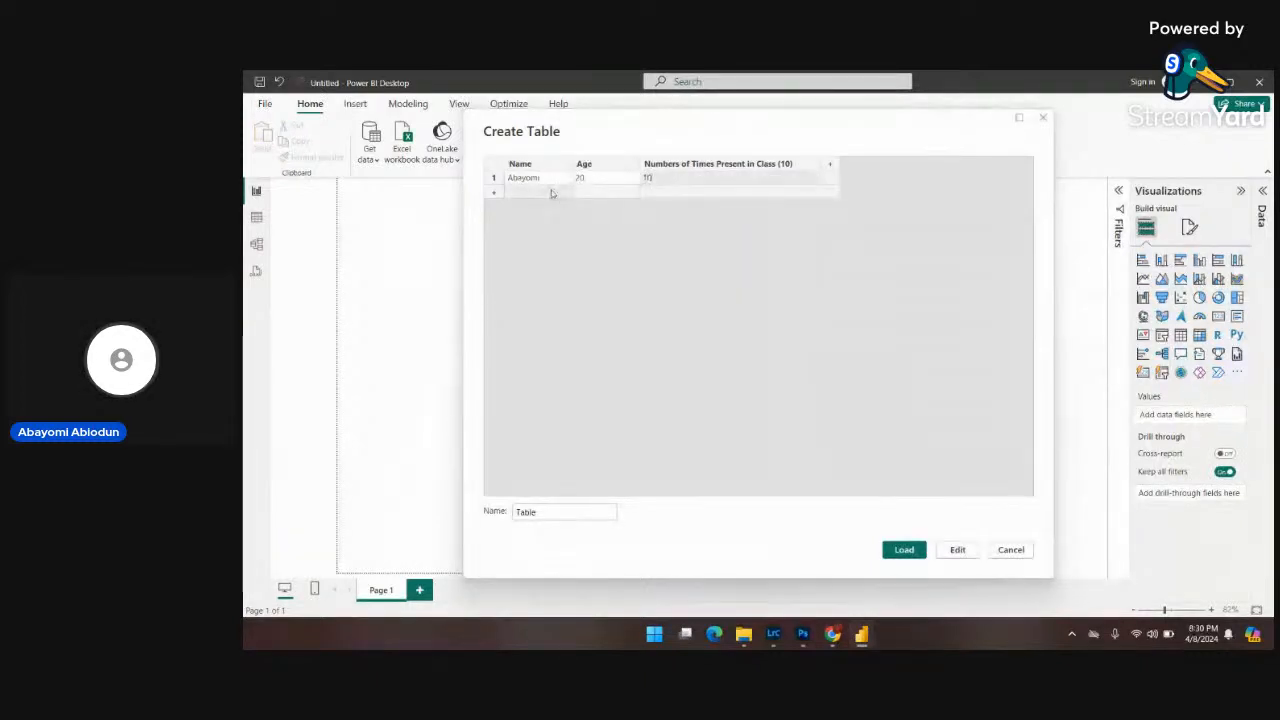
pyautogui.write('Kunle')
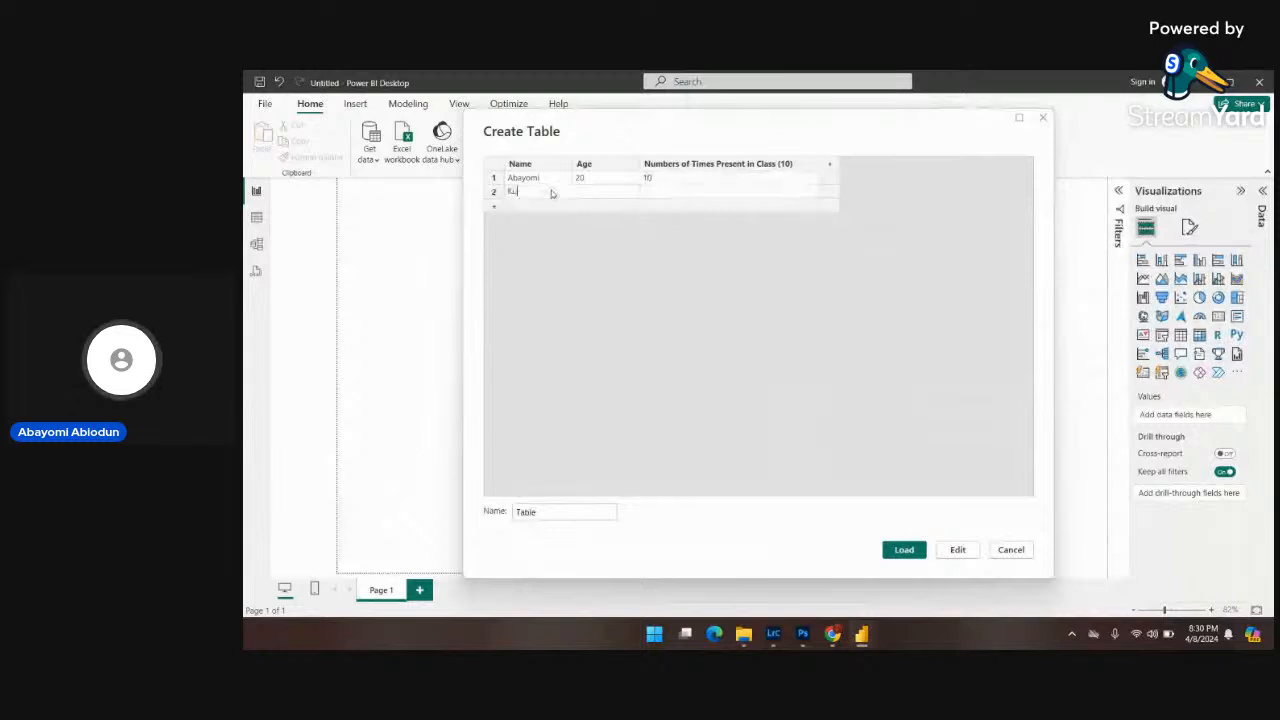
pyautogui.click(589, 194)
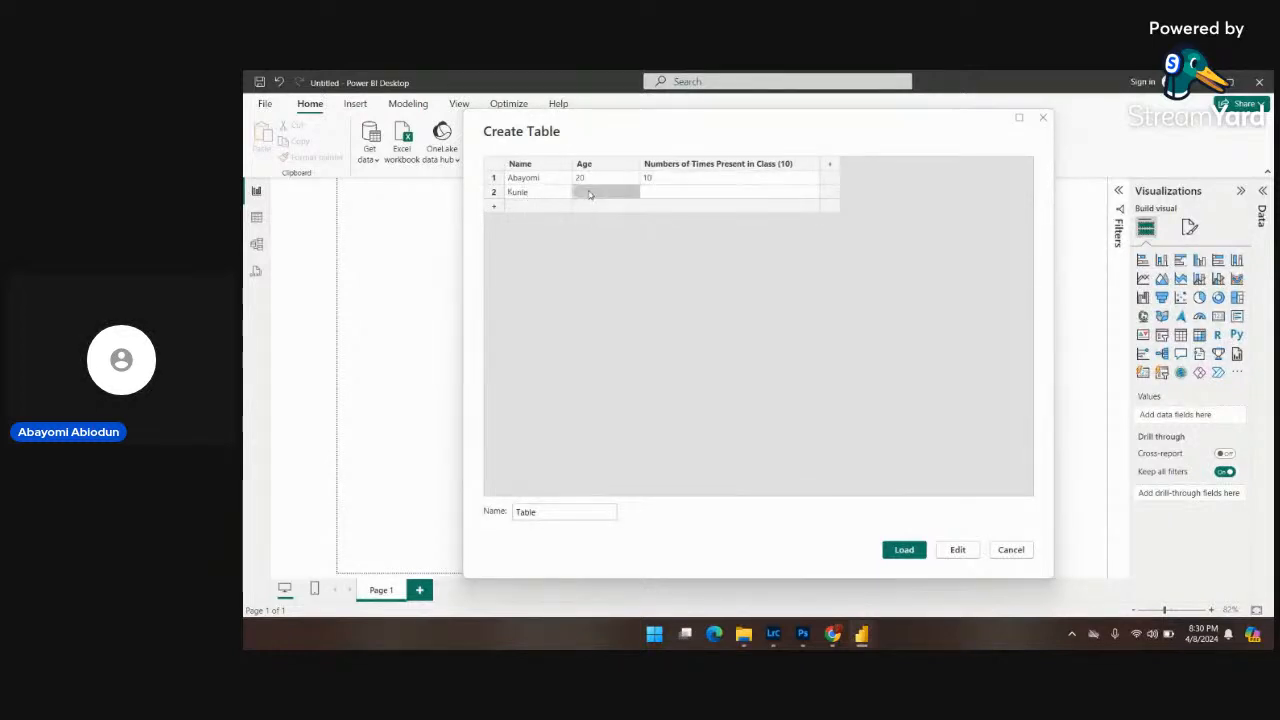
pyautogui.write('25')
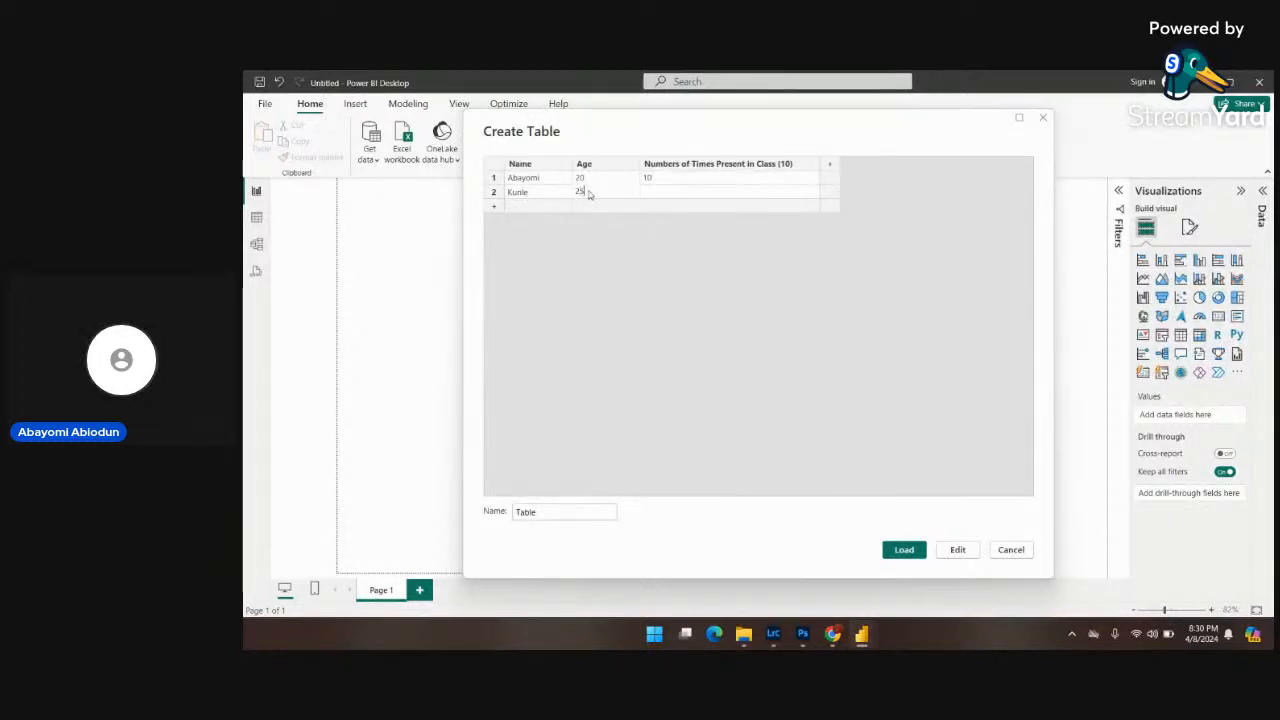
pyautogui.click(657, 194)
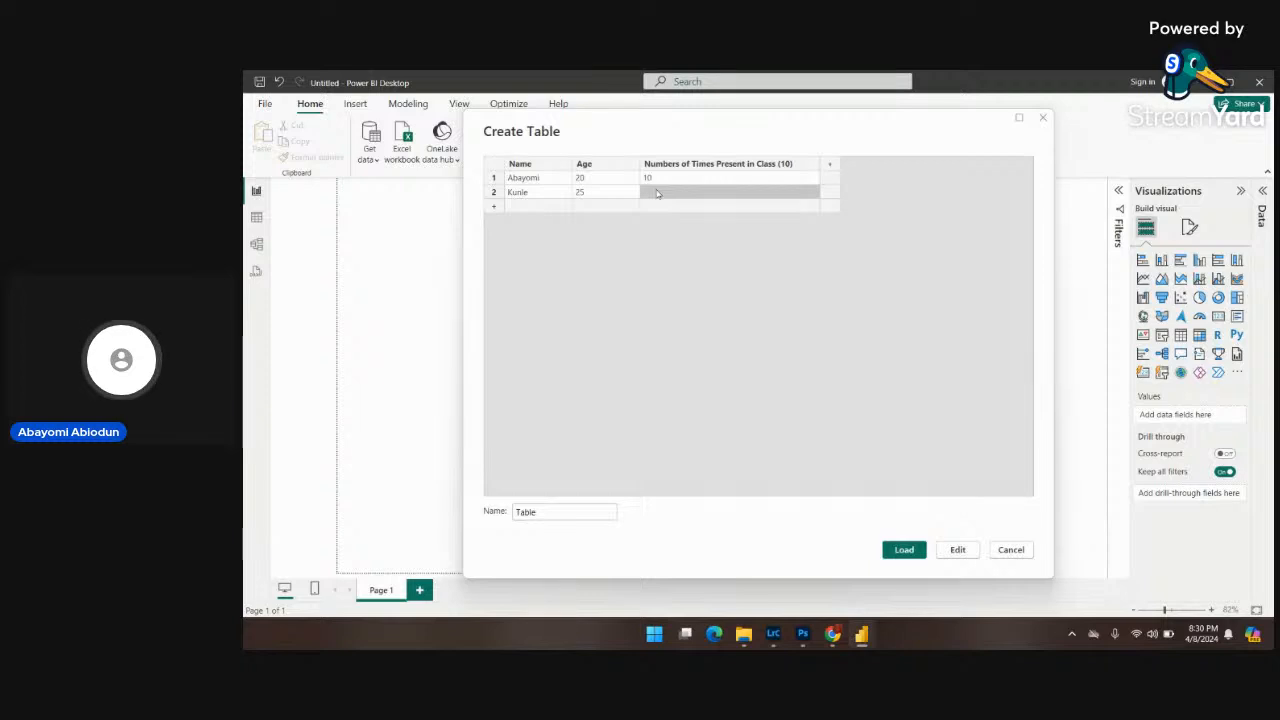
pyautogui.write('8')
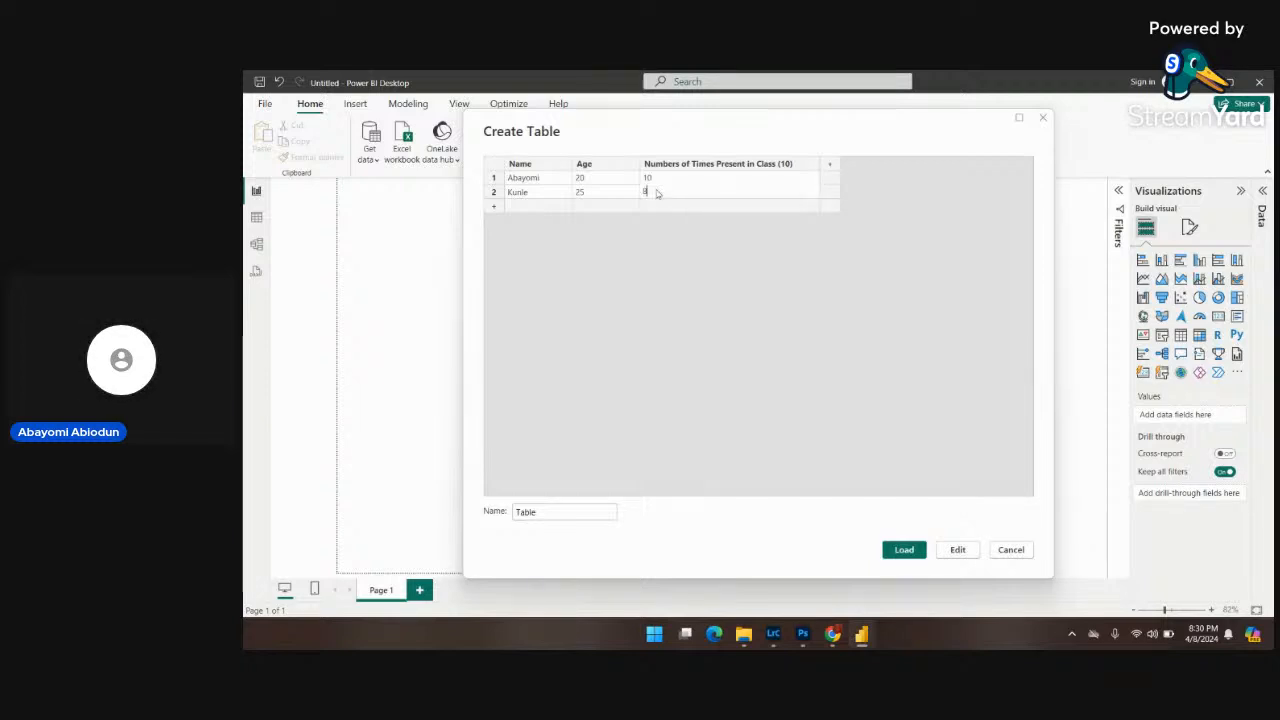
# Fill row 3 with the third student's name, age 30 and 9 times present.
pyautogui.click(522, 207)
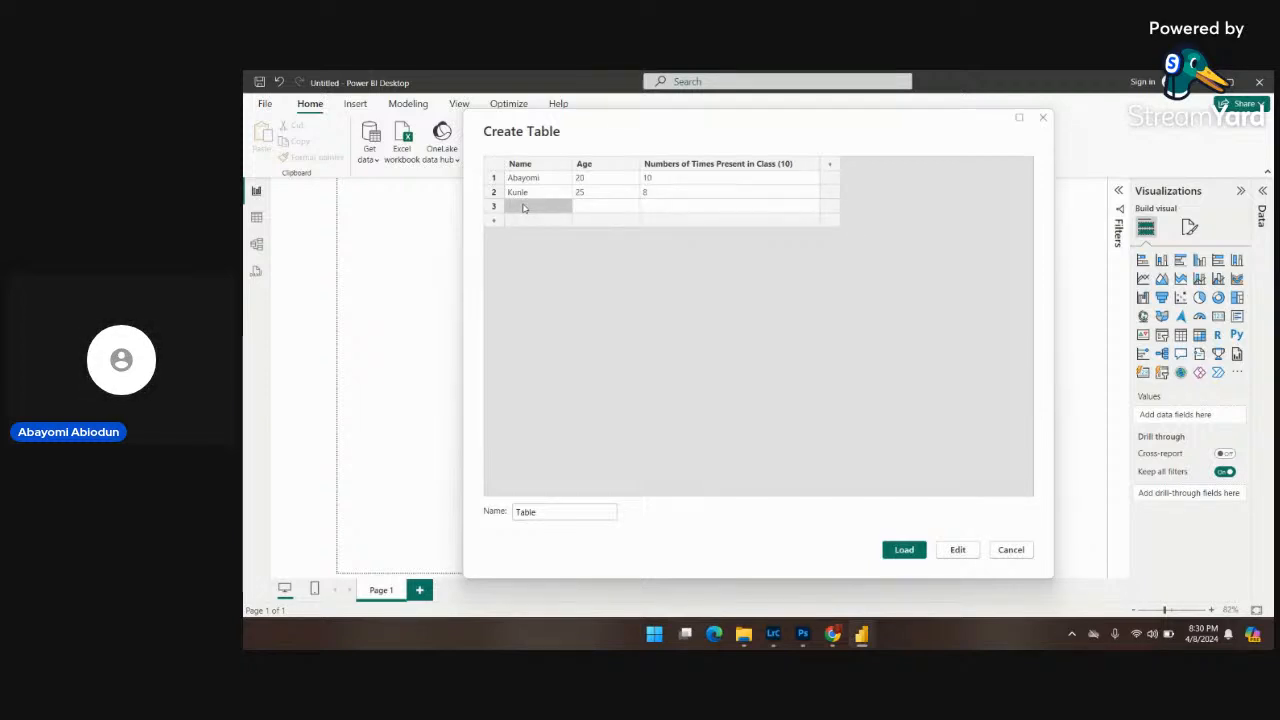
pyautogui.write('Sola')
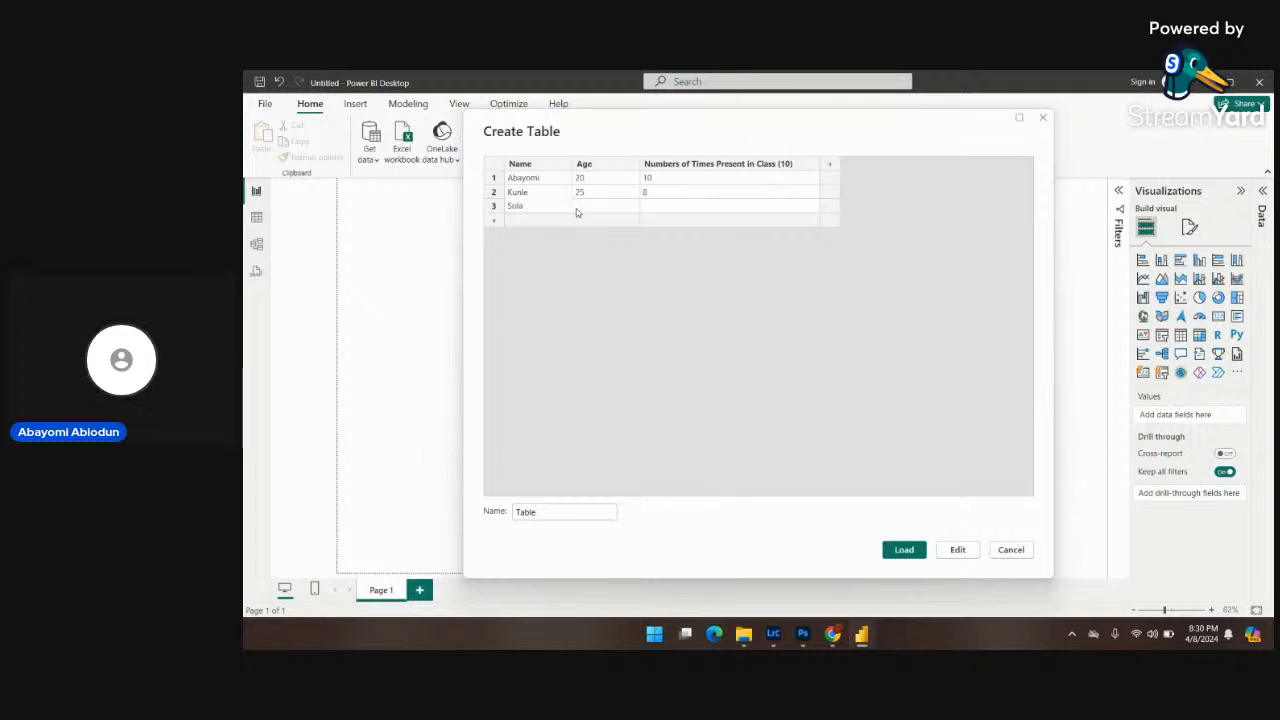
pyautogui.click(589, 208)
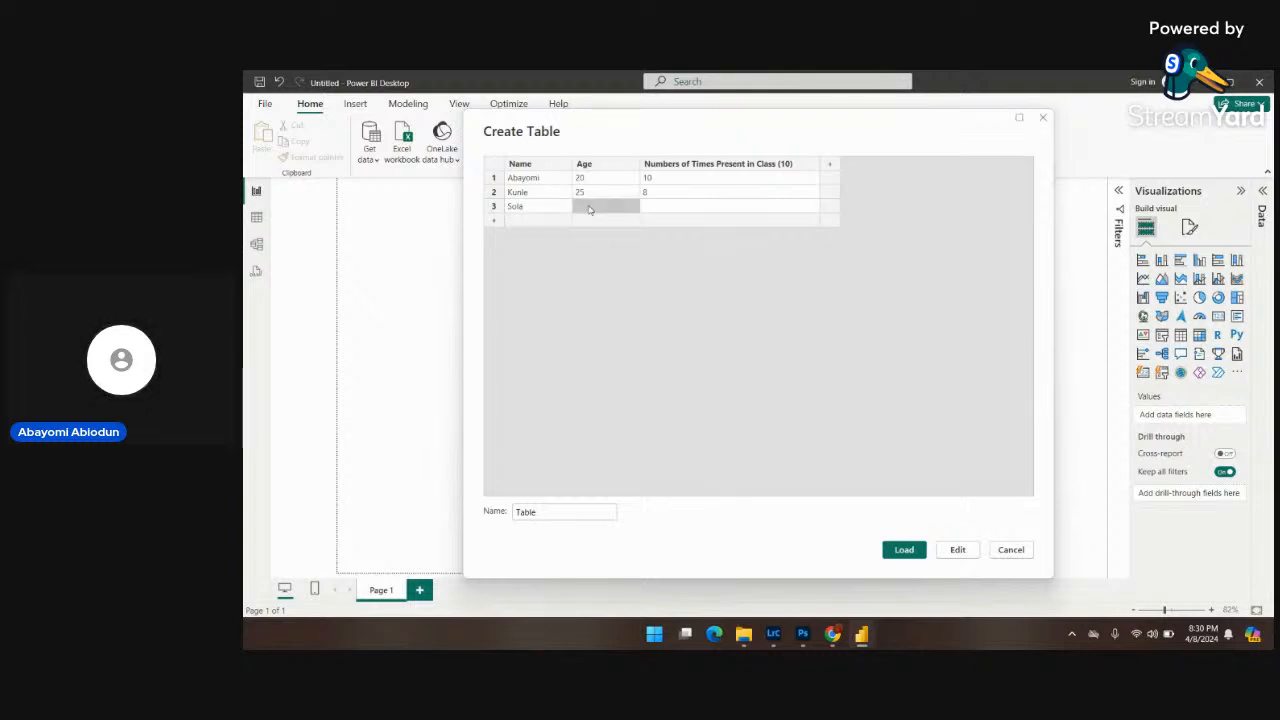
pyautogui.write('30')
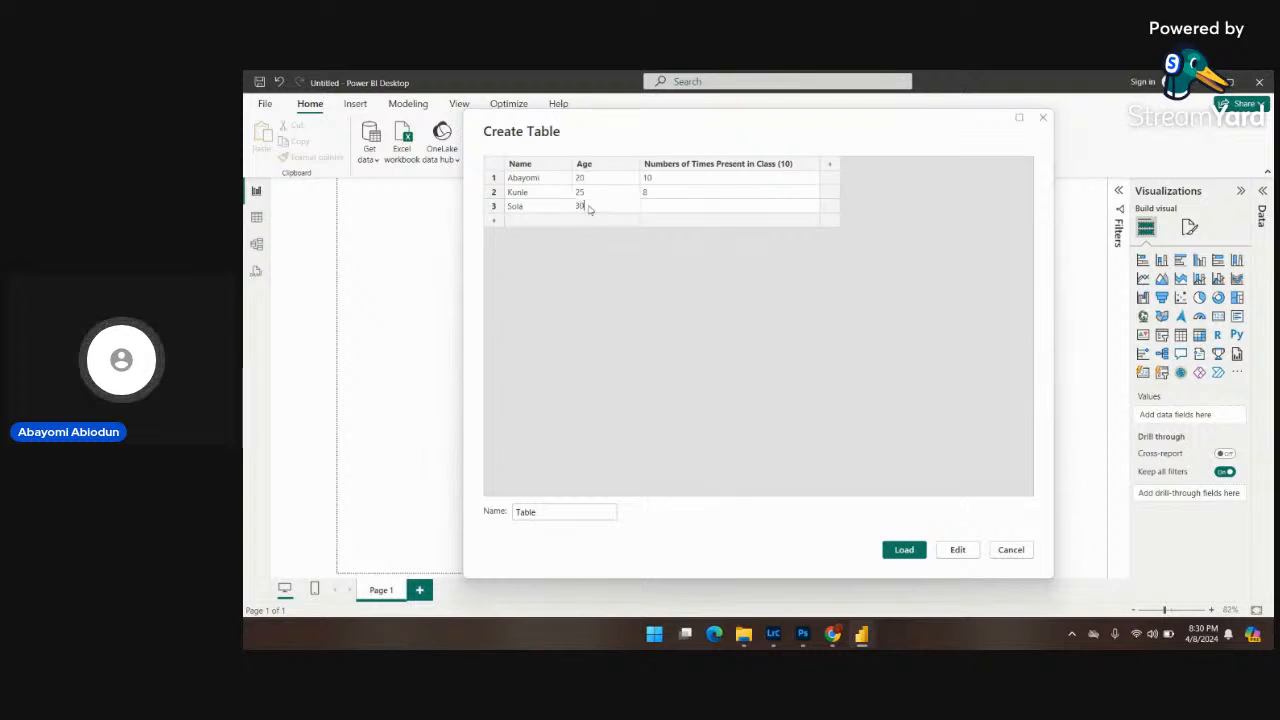
pyautogui.click(674, 209)
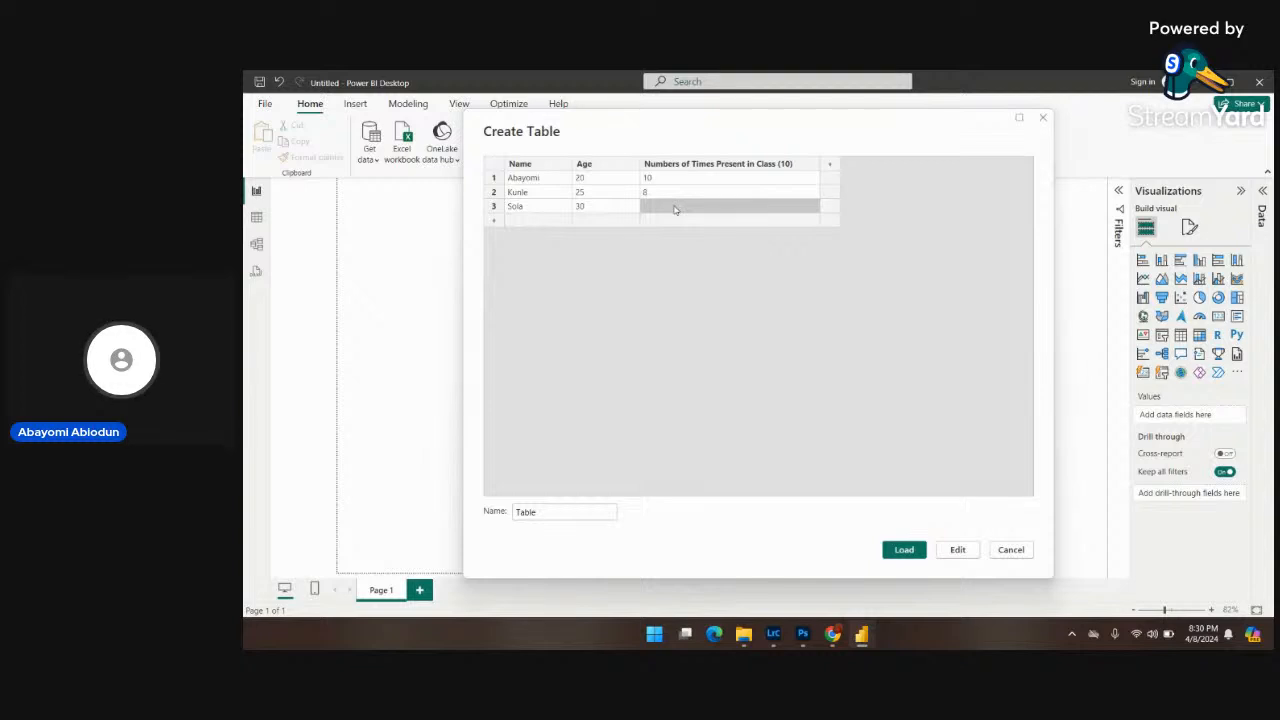
pyautogui.write('9')
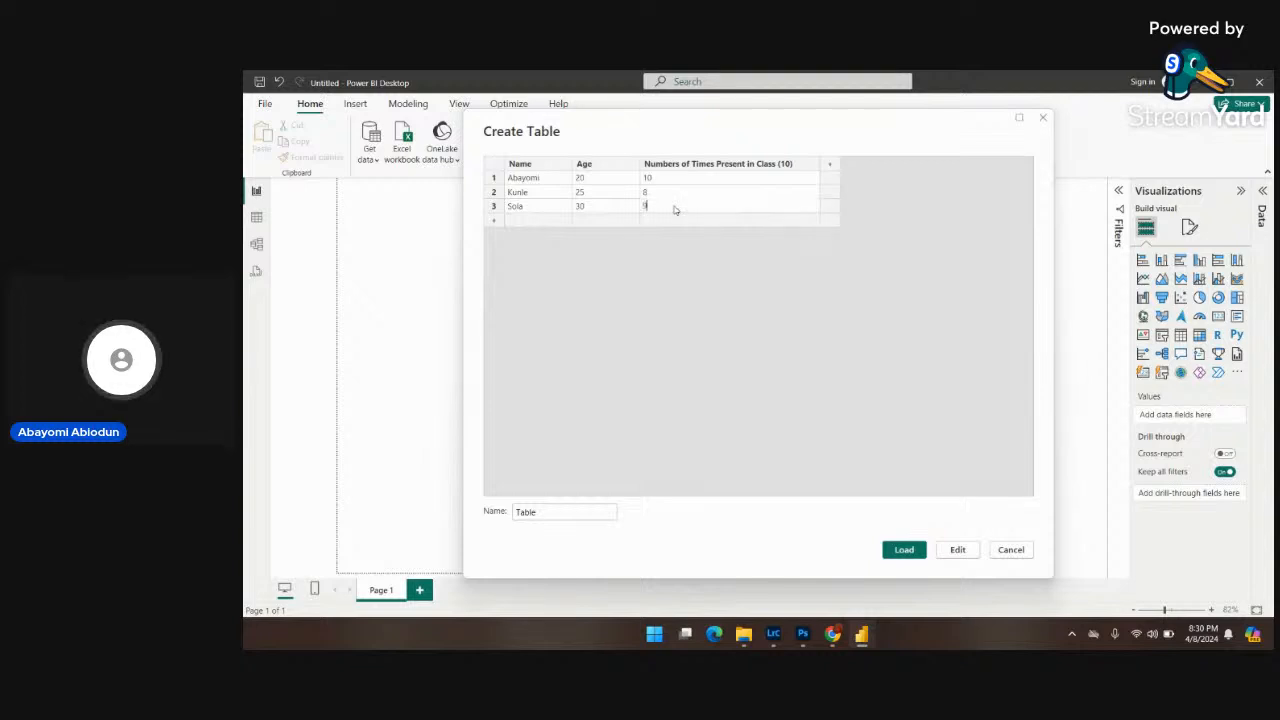
pyautogui.click(528, 222)
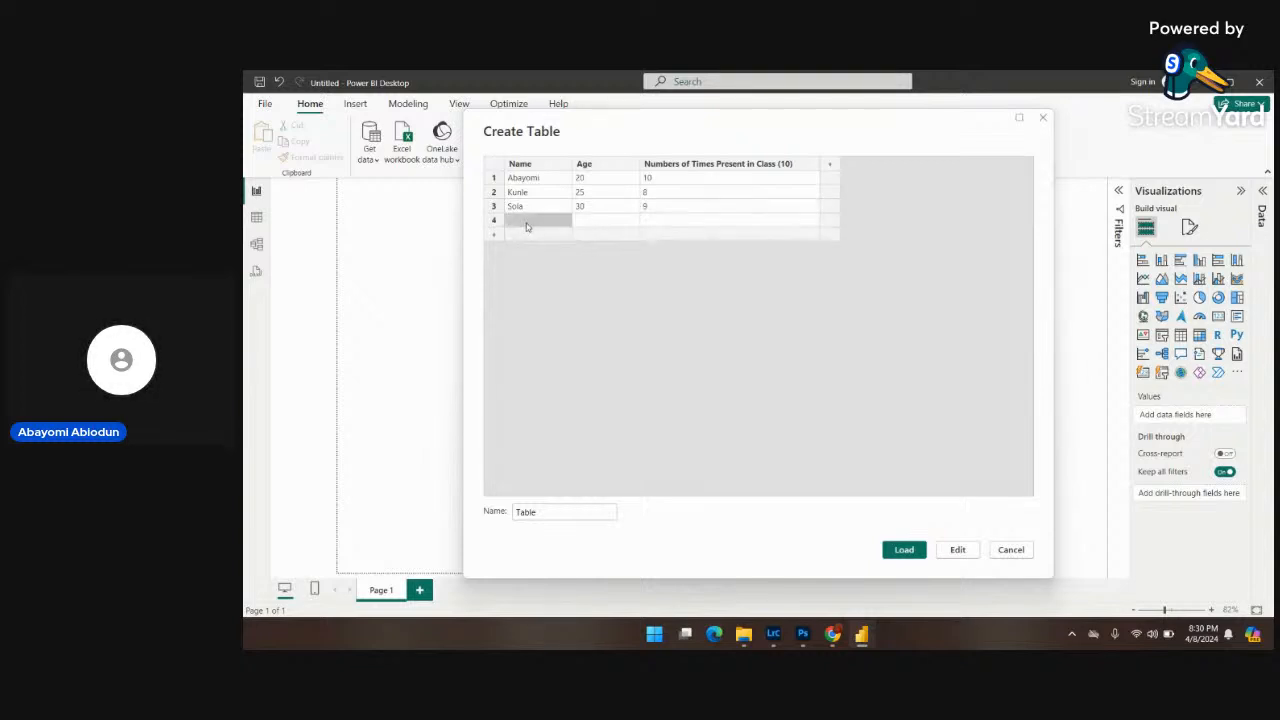
pyautogui.doubleClick(650, 207)
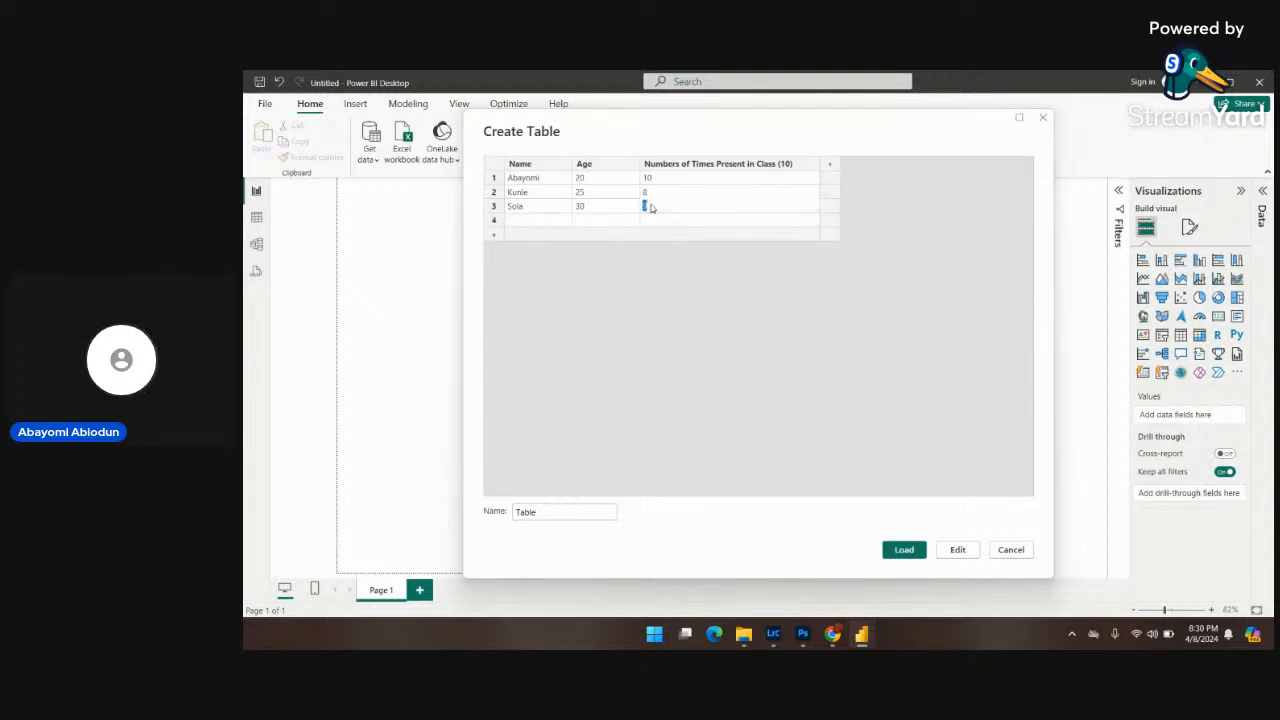
# Fill row 4 with the fourth student's name, age 35 and 5 times present.
pyautogui.click(524, 223)
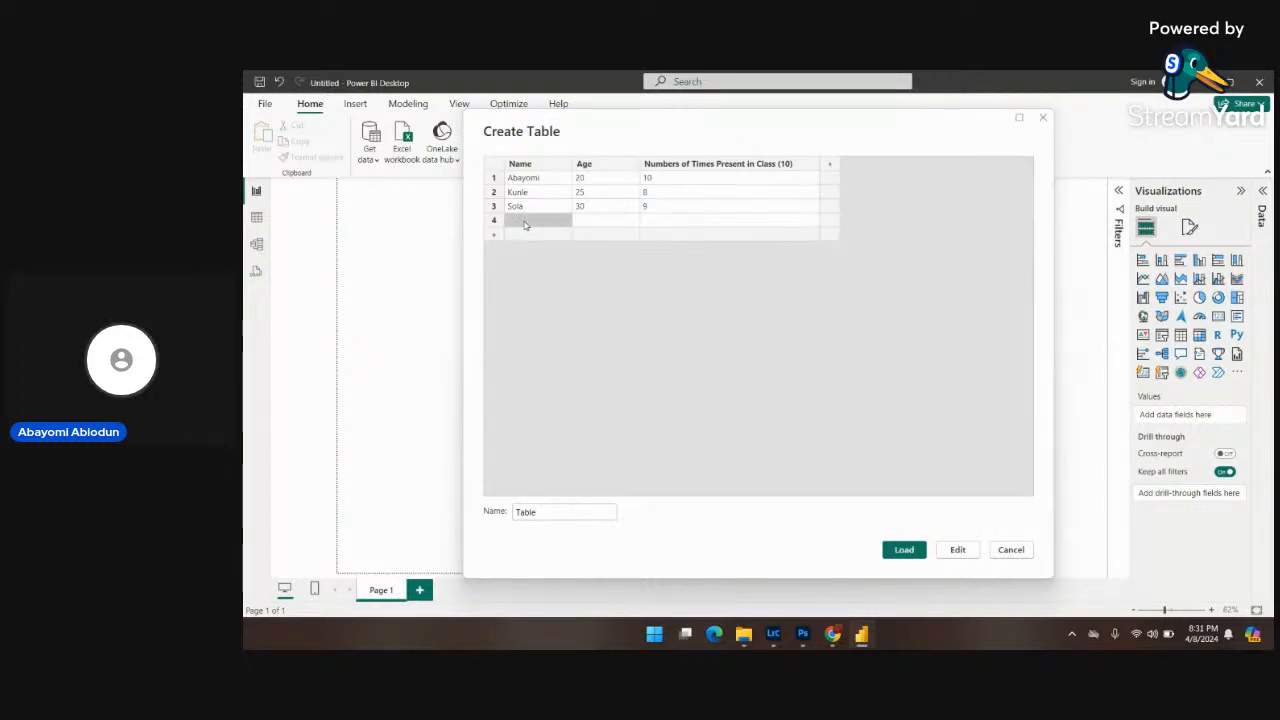
pyautogui.write('Gold')
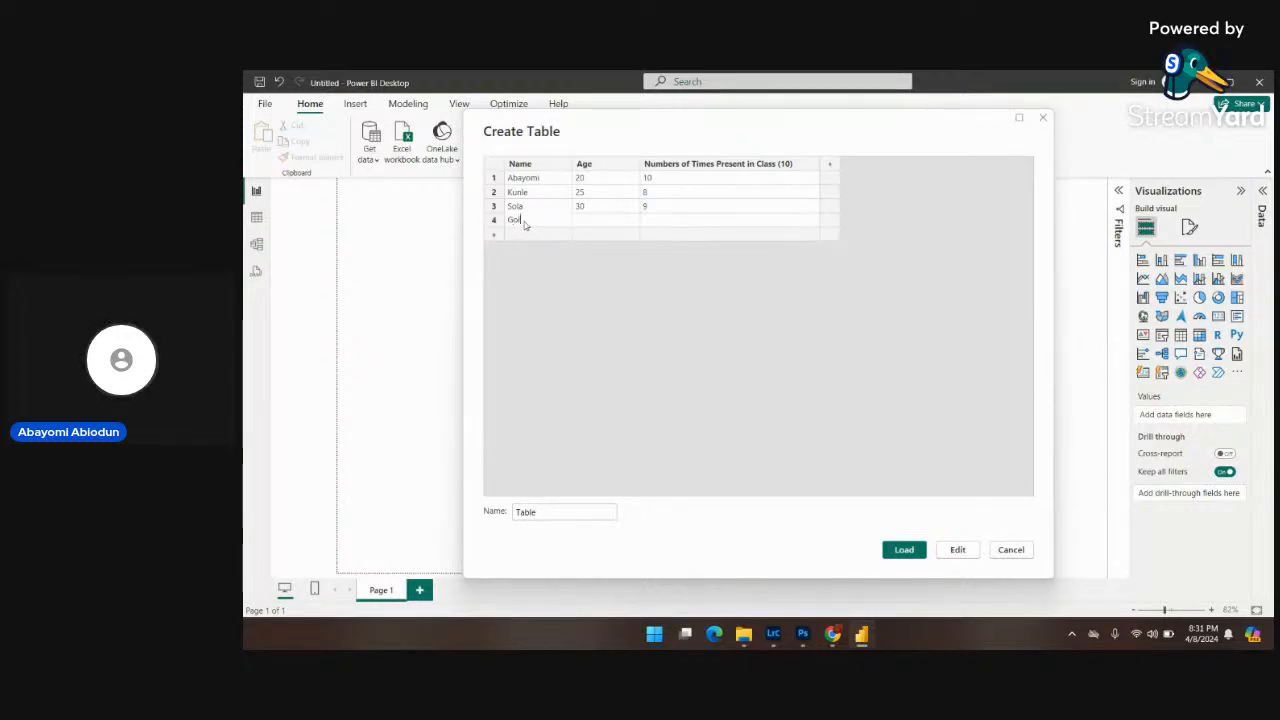
pyautogui.click(586, 222)
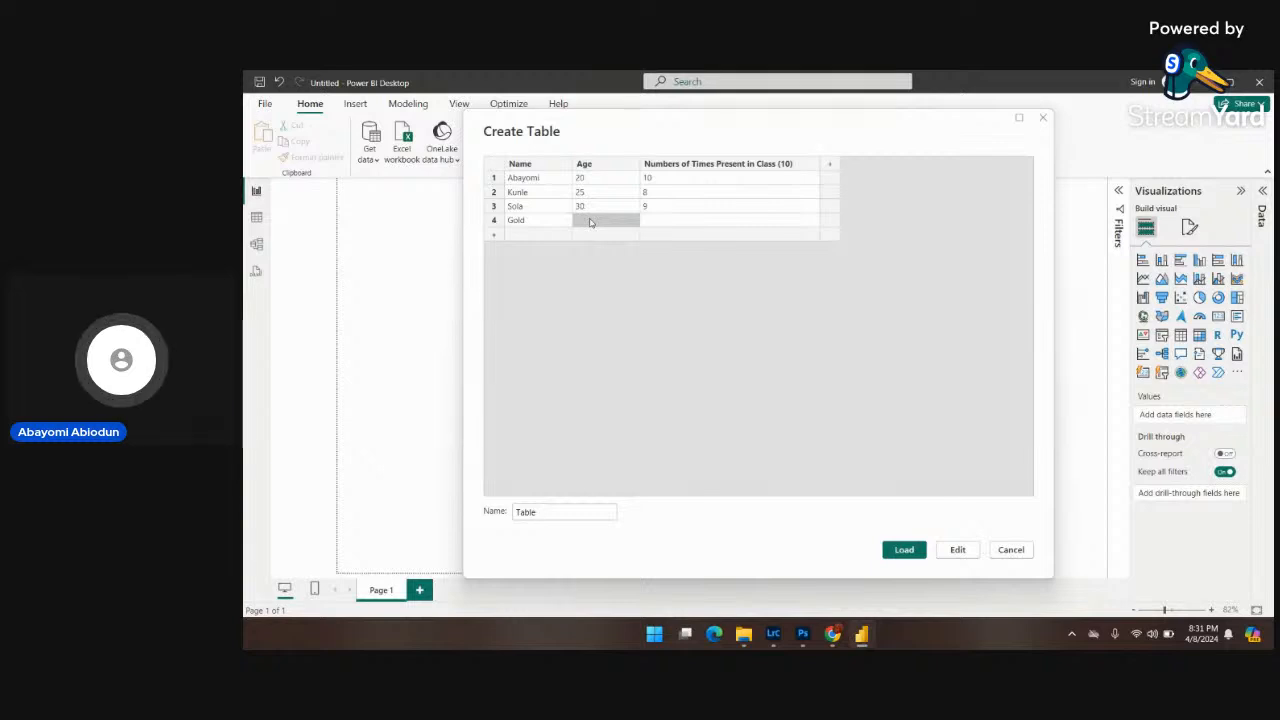
pyautogui.write('35')
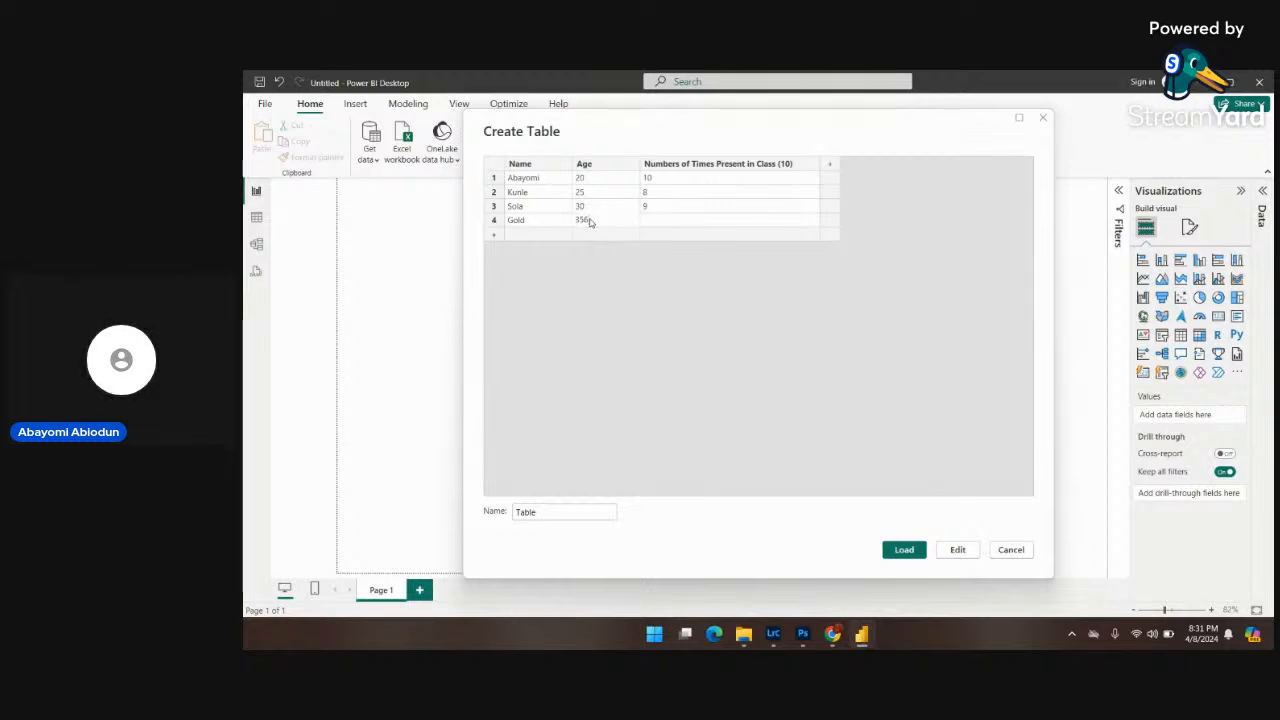
pyautogui.click(666, 226)
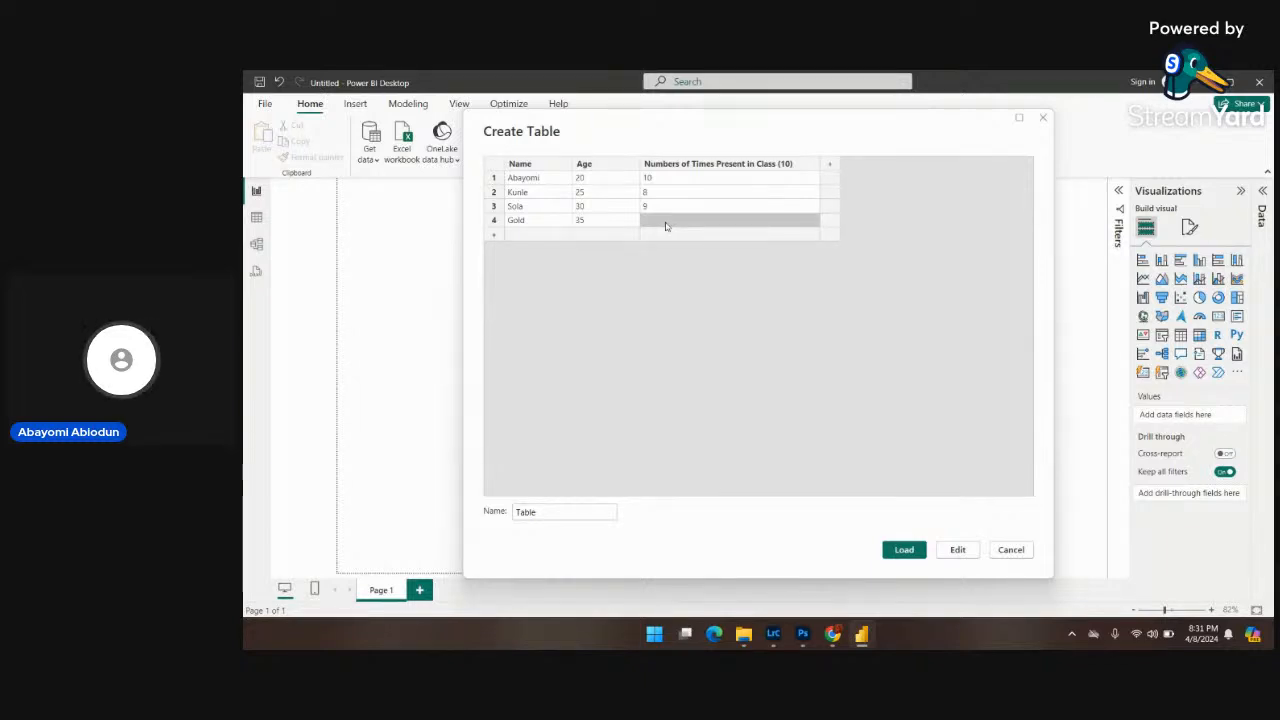
pyautogui.write('9')
# Fill row 5 with the fifth student's name, age 23 and 10 times present.
pyautogui.click(559, 235)
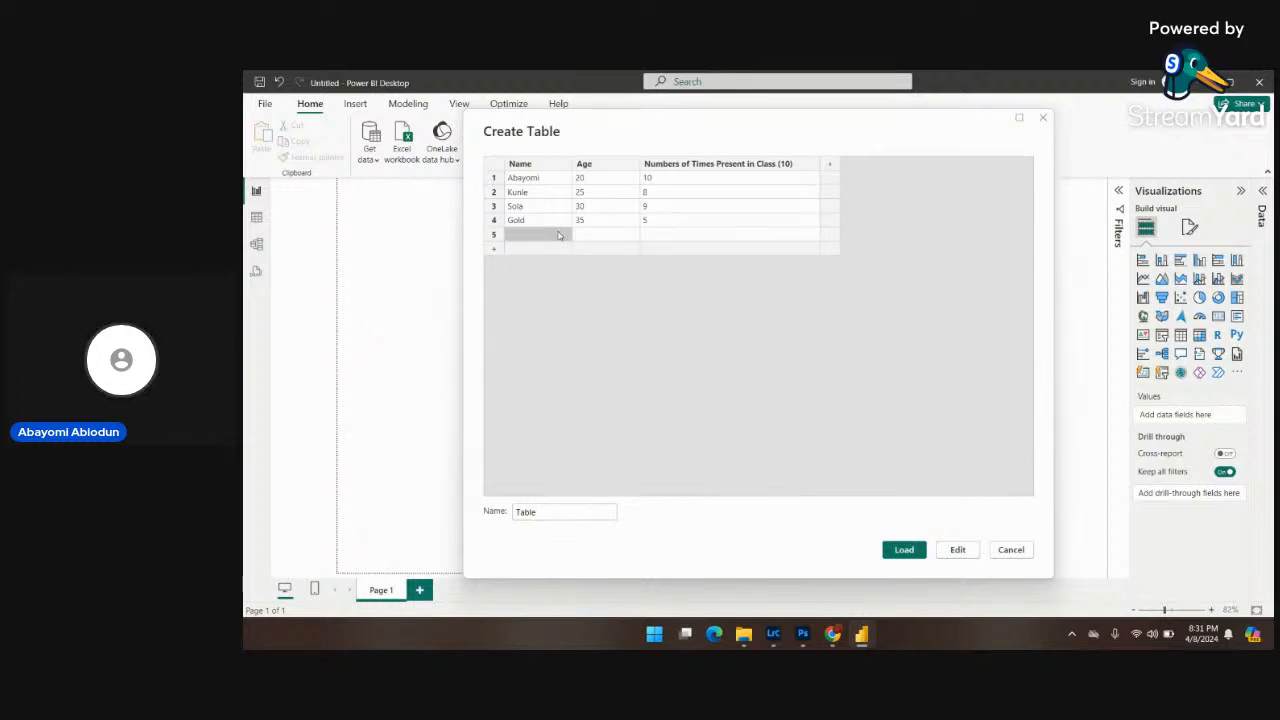
pyautogui.write('Angle')
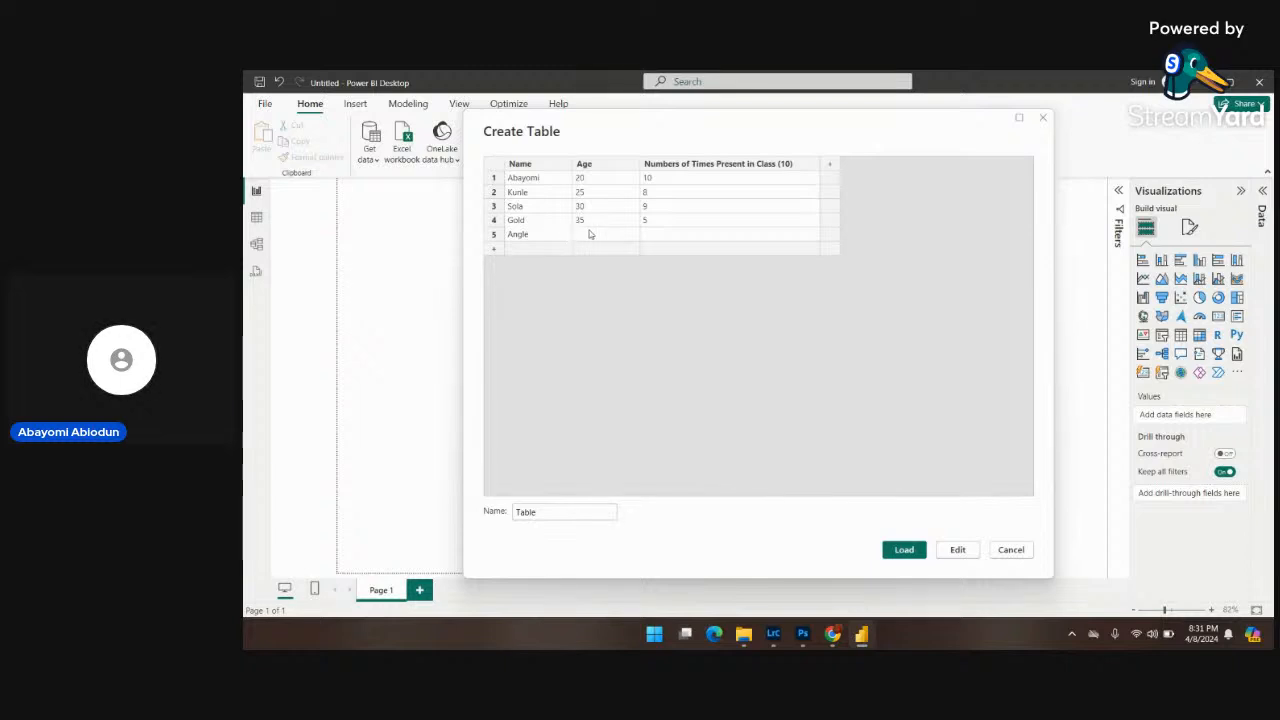
pyautogui.click(590, 234)
pyautogui.write('23')
pyautogui.click(667, 237)
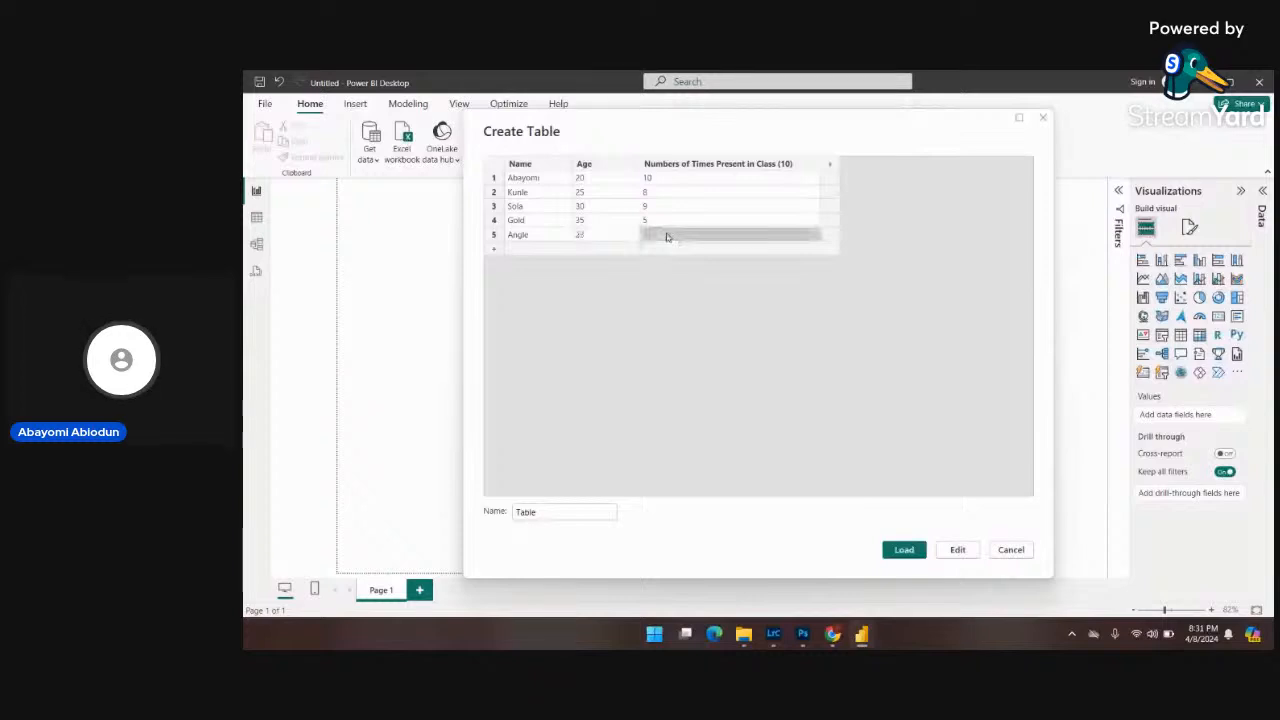
pyautogui.write('10')
pyautogui.click(539, 255)
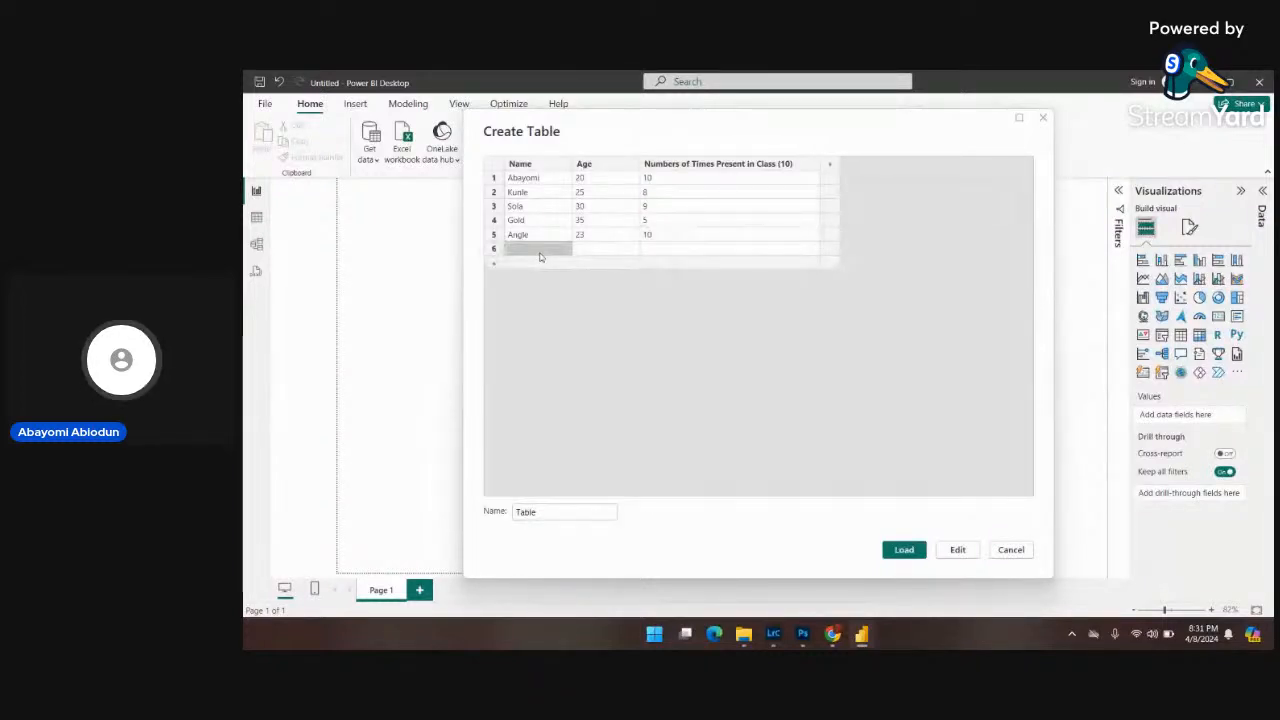
# Fill row 6 with the sixth student's name, age 25 and 9 times present.
pyautogui.write('Is')
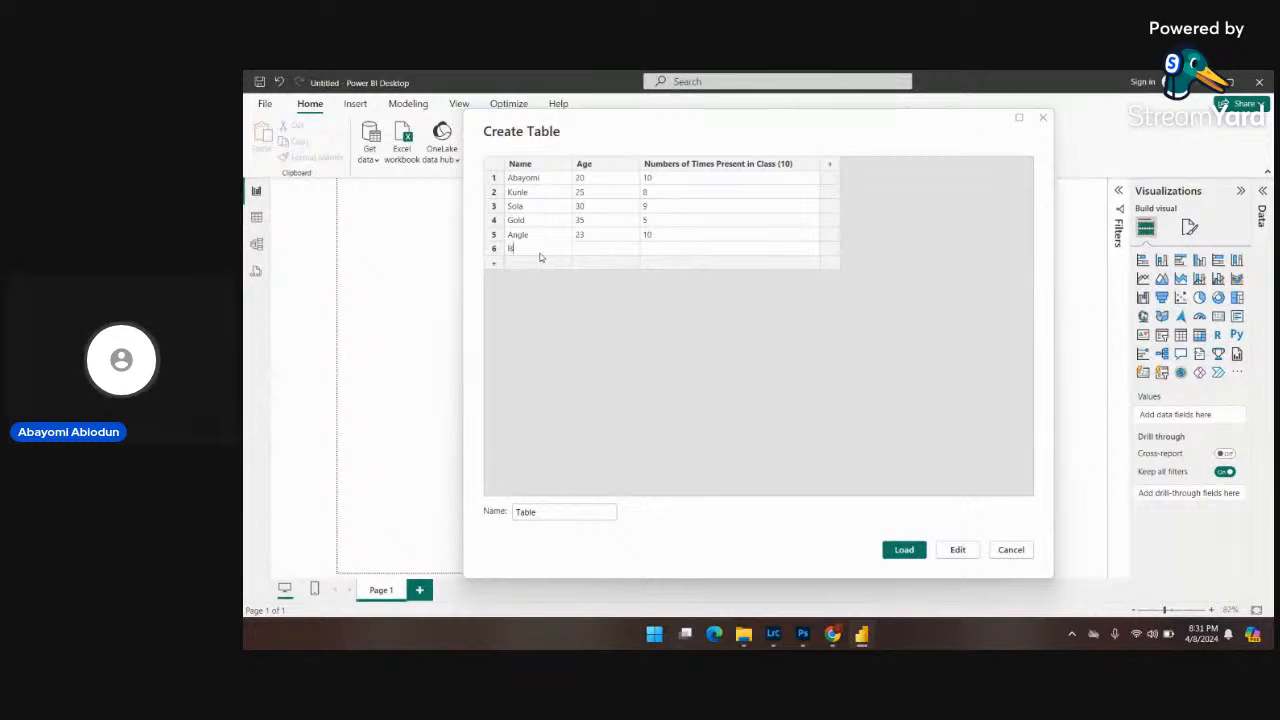
pyautogui.write('aac')
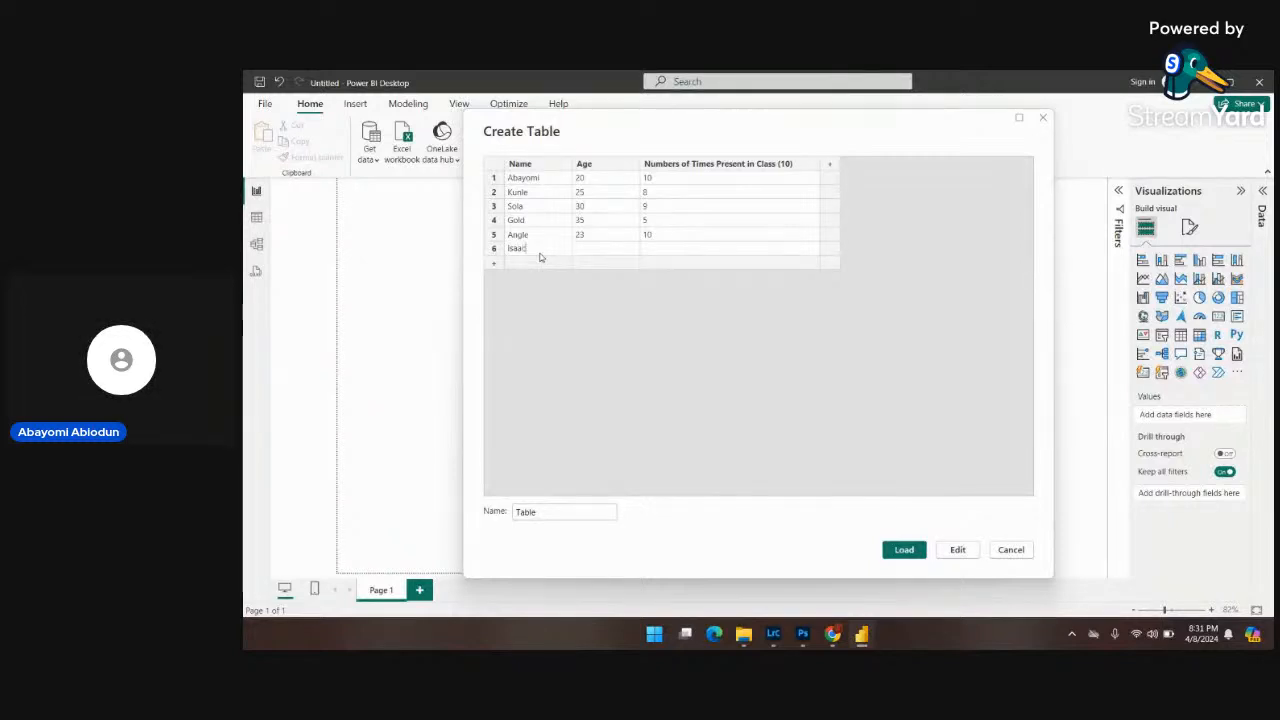
pyautogui.click(590, 250)
pyautogui.write('25')
pyautogui.click(677, 251)
pyautogui.write('9')
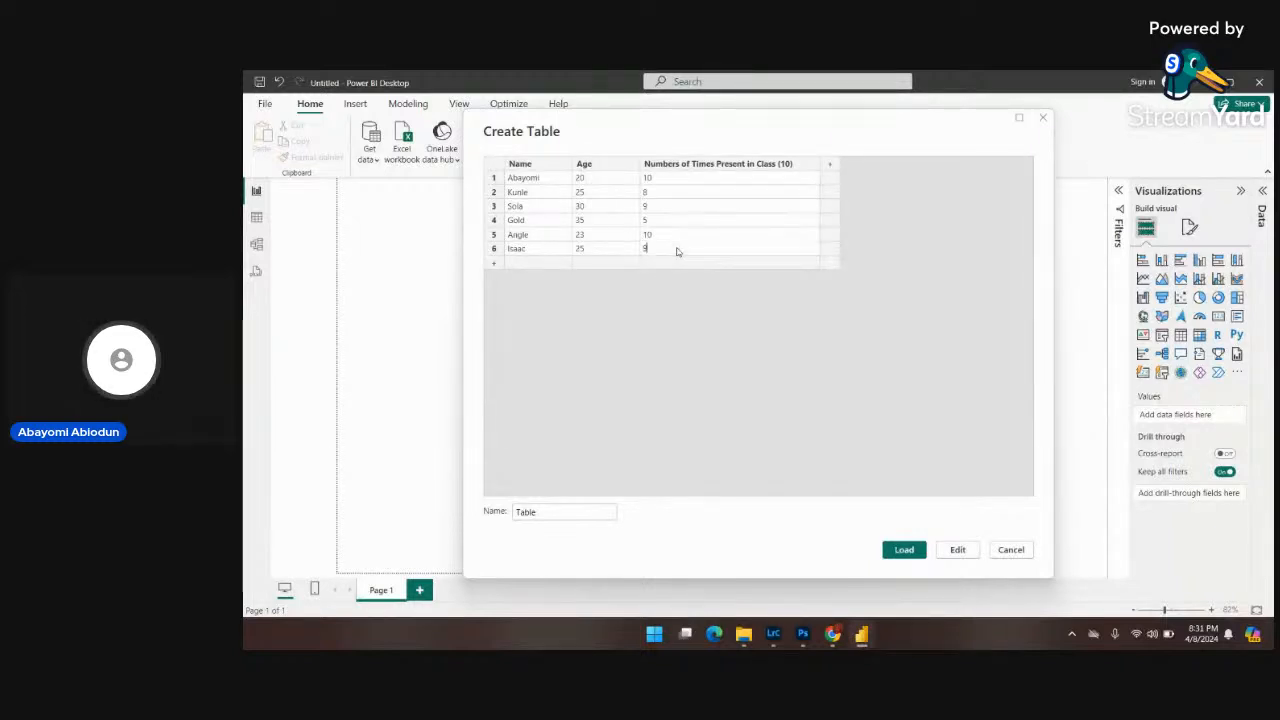
# Fill row 7 with the seventh student's name, age 30 and 8 times present.
pyautogui.click(532, 263)
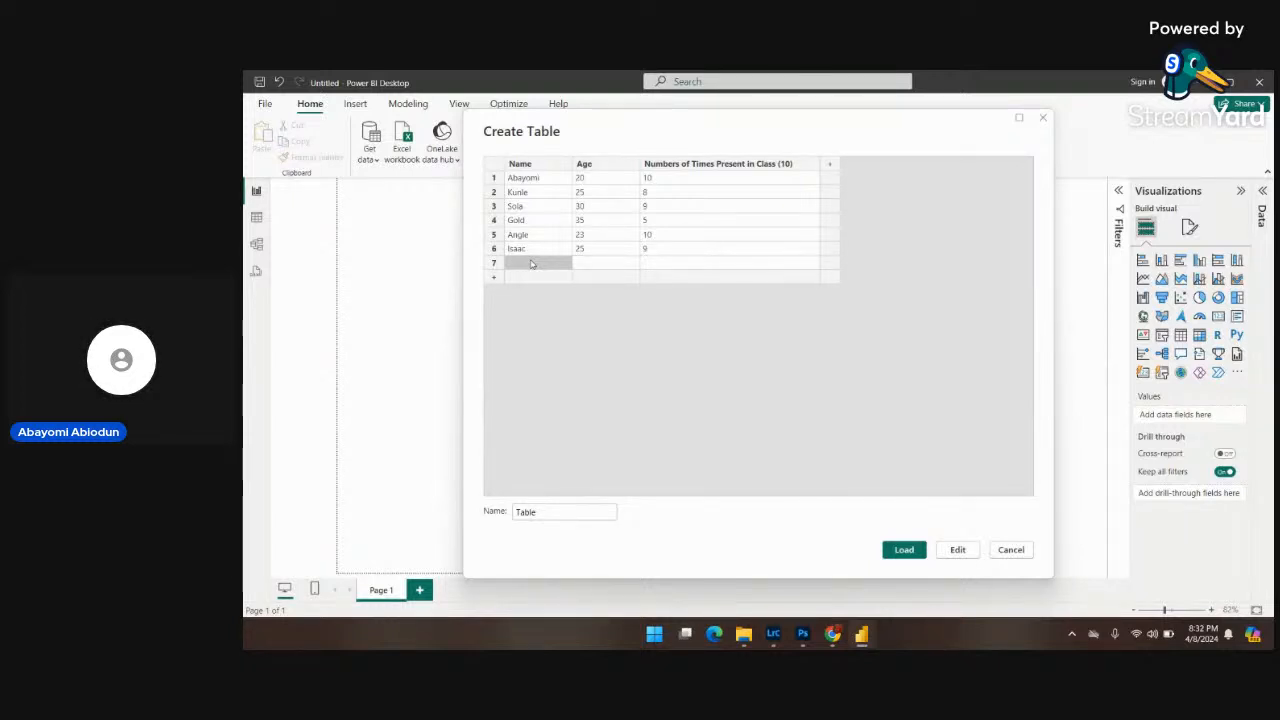
pyautogui.write('Tol')
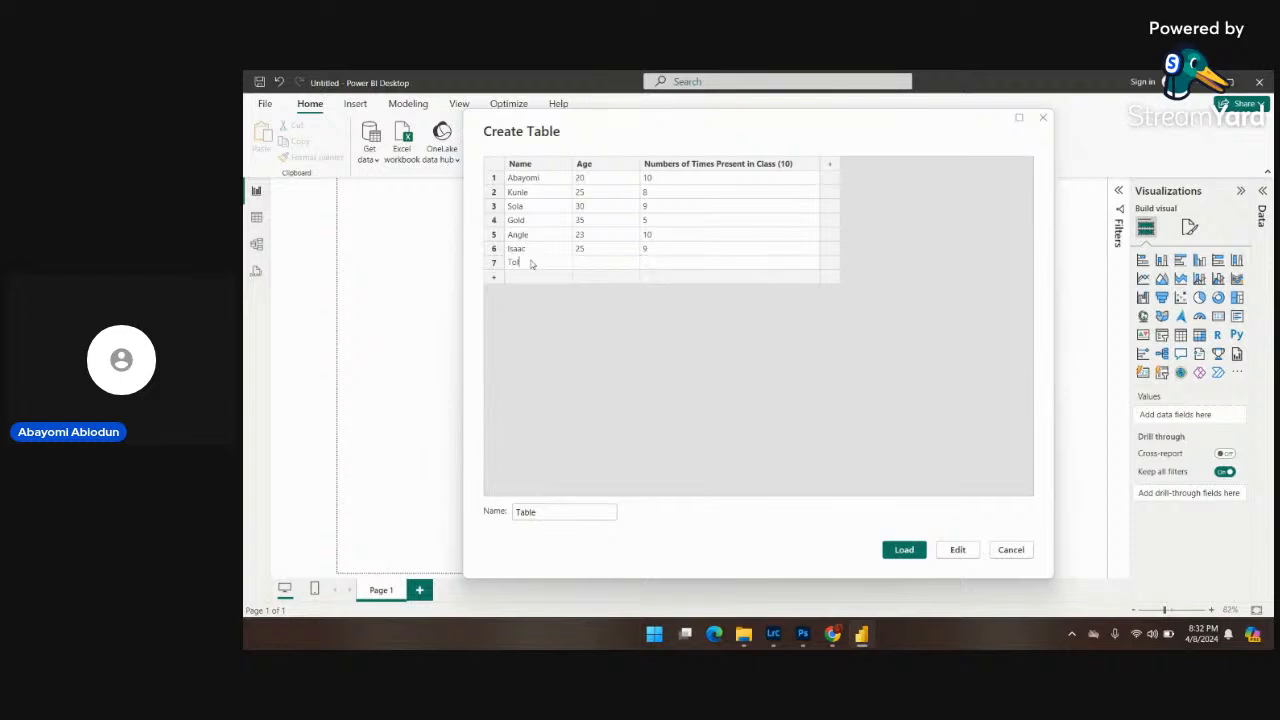
pyautogui.write('unmi')
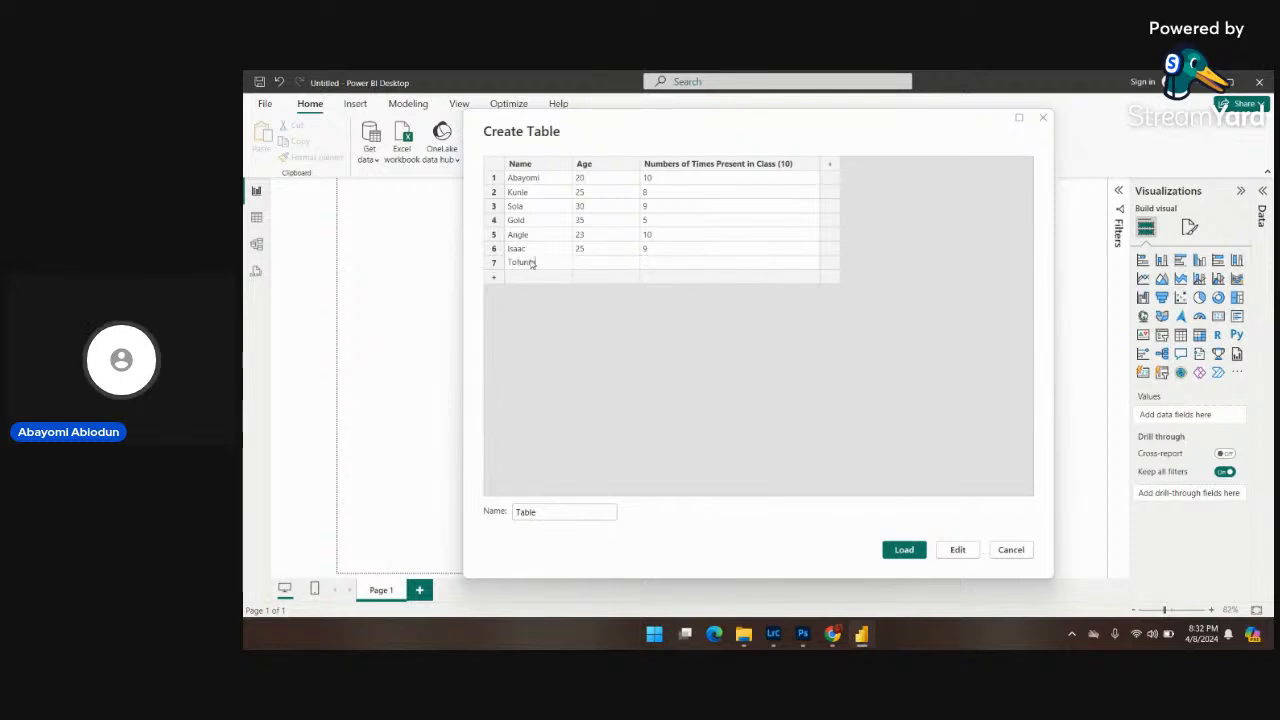
pyautogui.click(620, 266)
pyautogui.write('30')
pyautogui.click(688, 266)
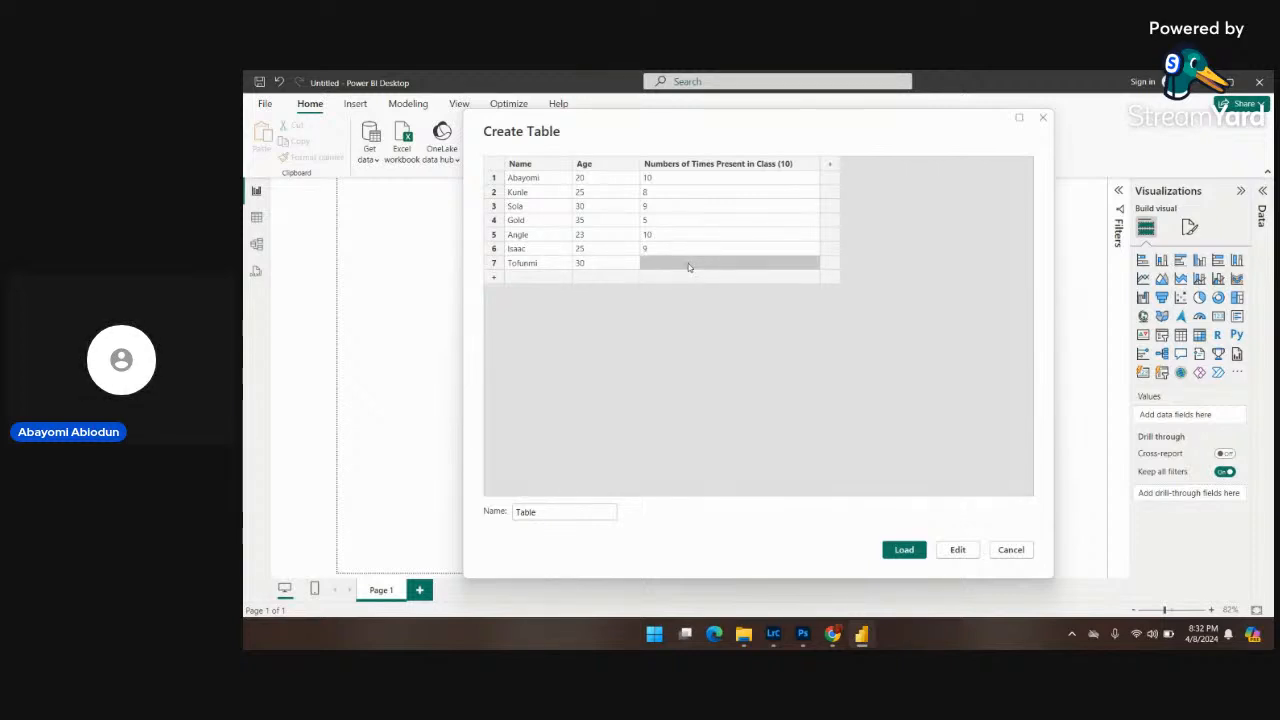
pyautogui.write('8')
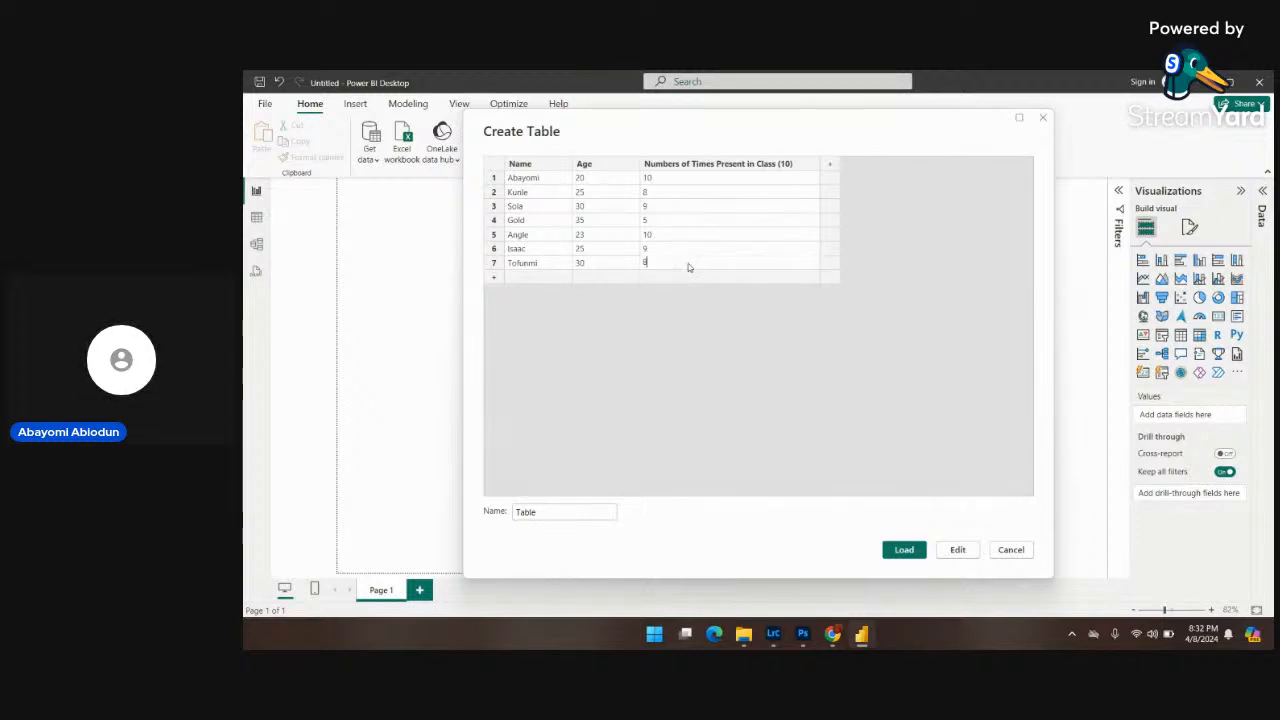
# Fill row 8 with the eighth student's name, age 26 and 4 times present.
pyautogui.click(537, 277)
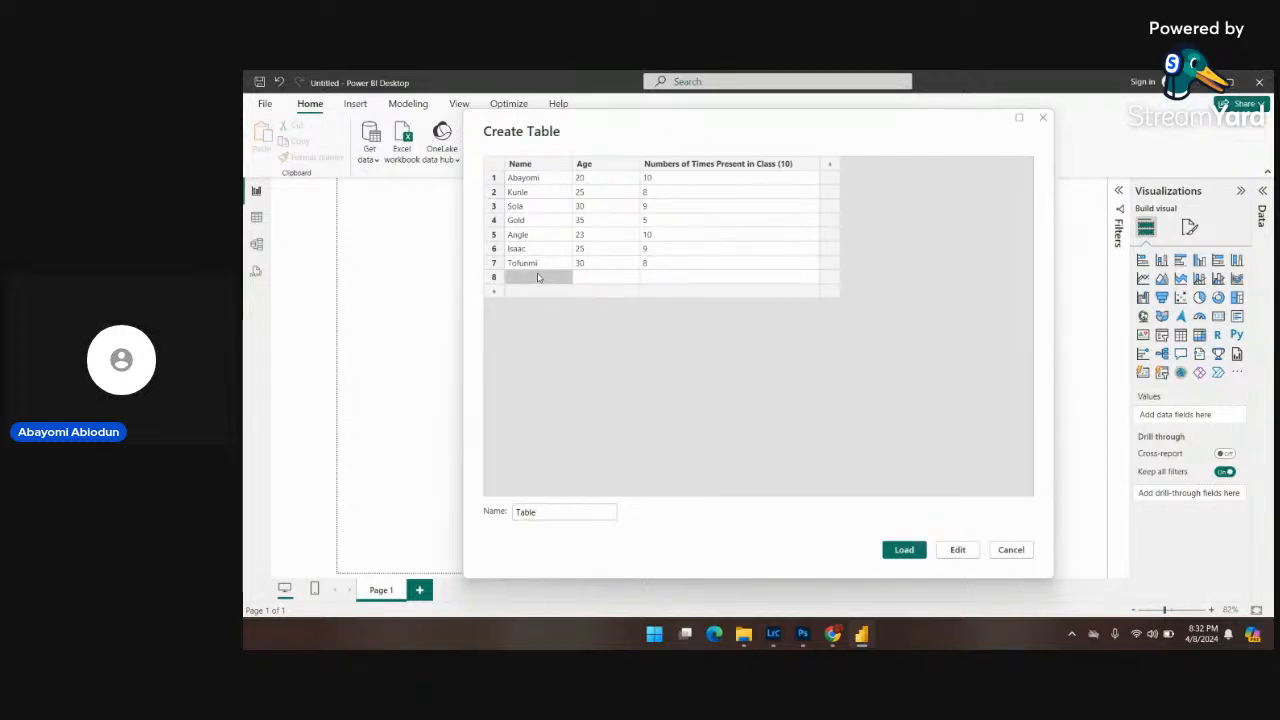
pyautogui.write('Alex')
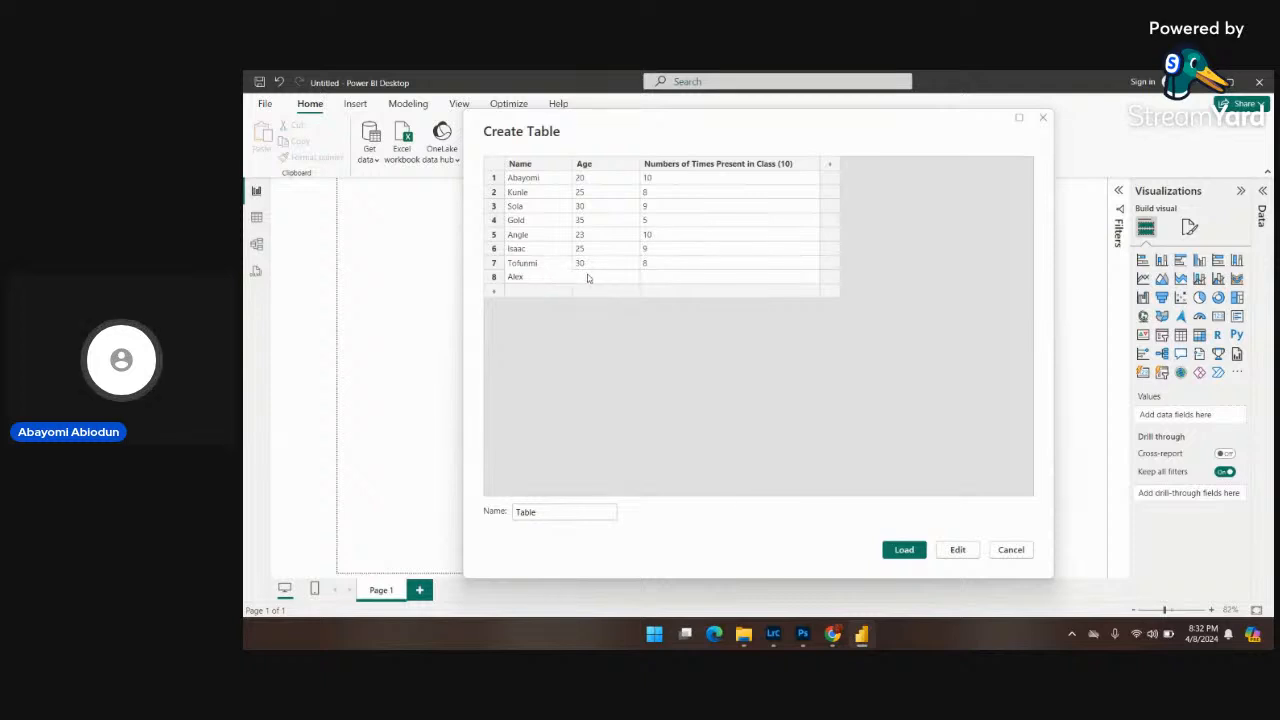
pyautogui.click(588, 279)
pyautogui.write('28')
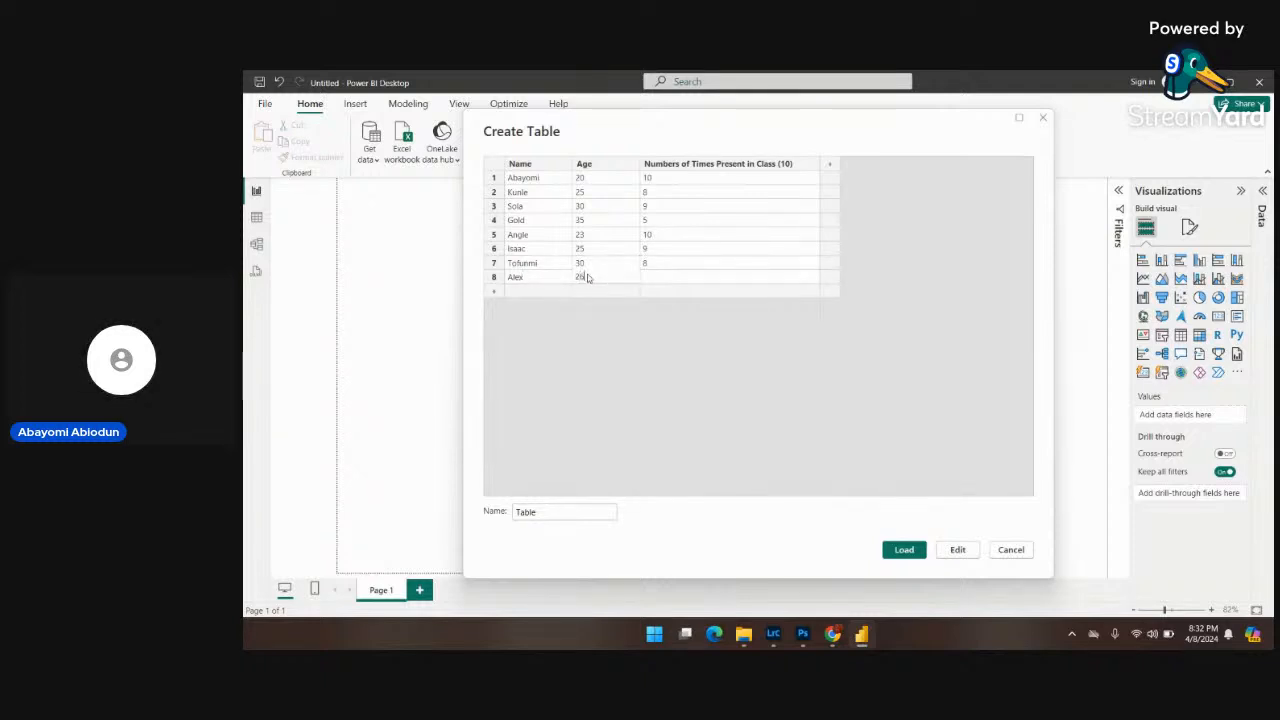
pyautogui.click(662, 280)
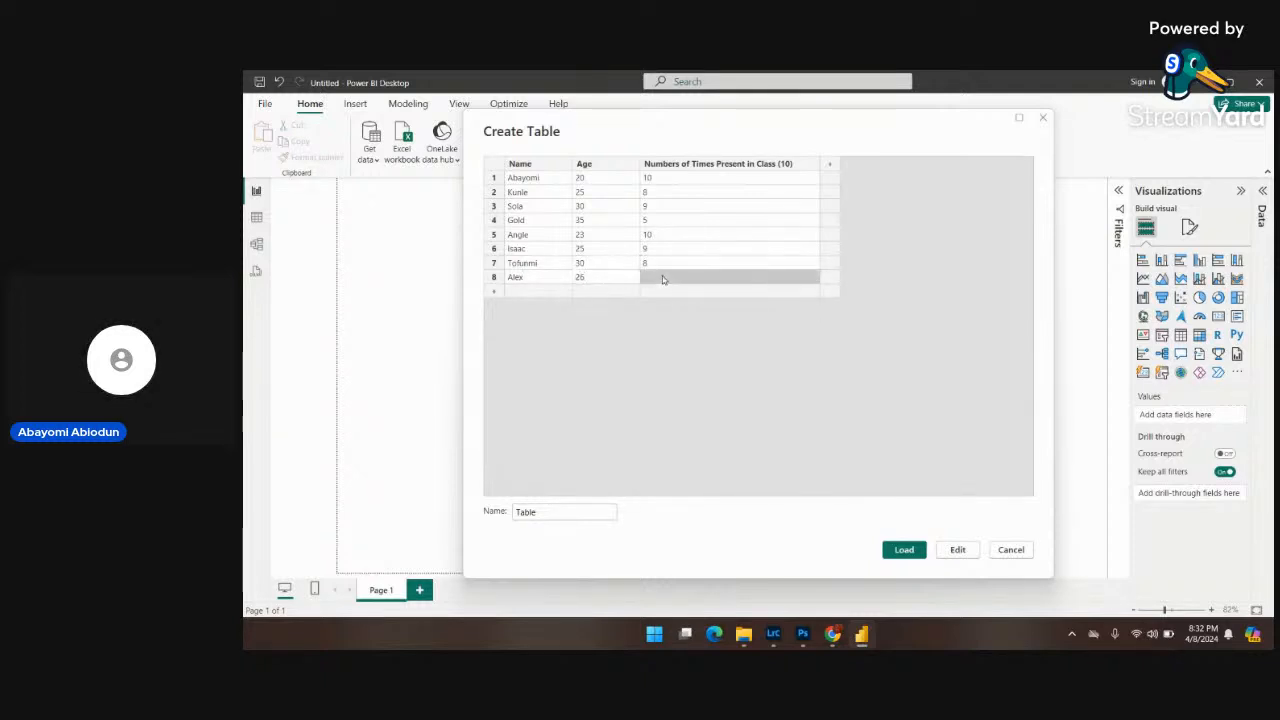
pyautogui.write('9')
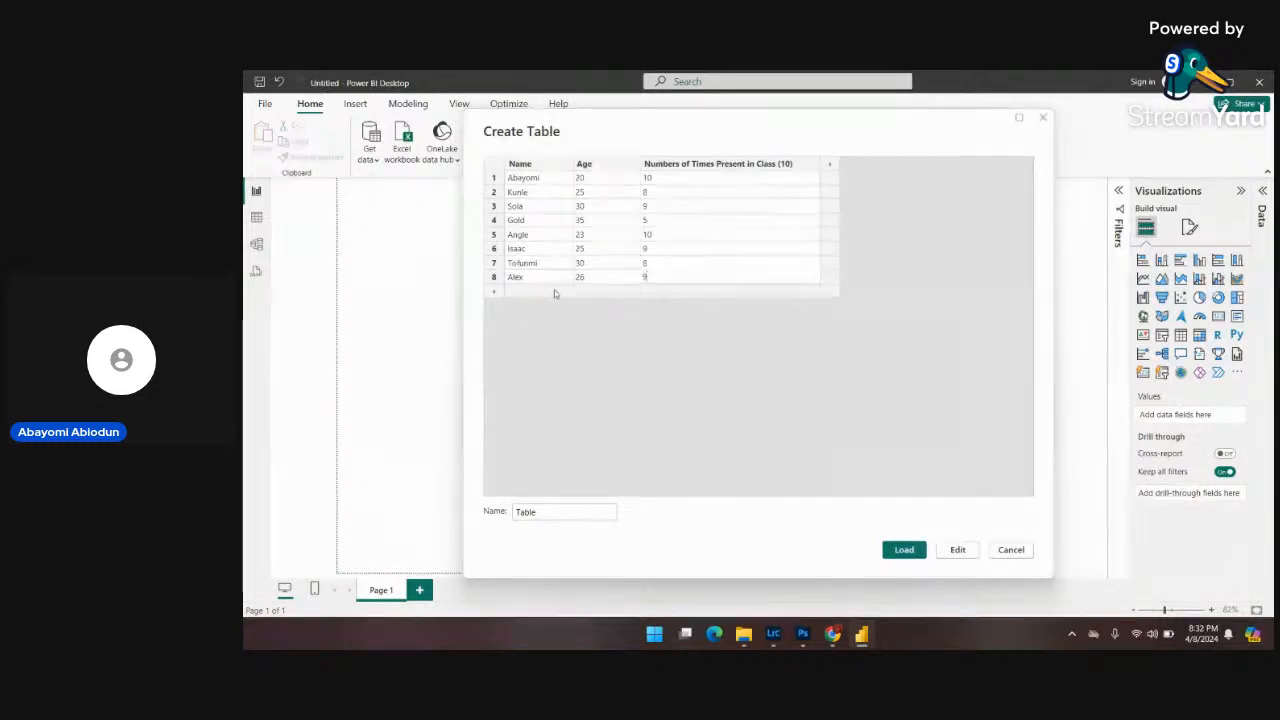
pyautogui.press('BackSpace')
pyautogui.write('4')
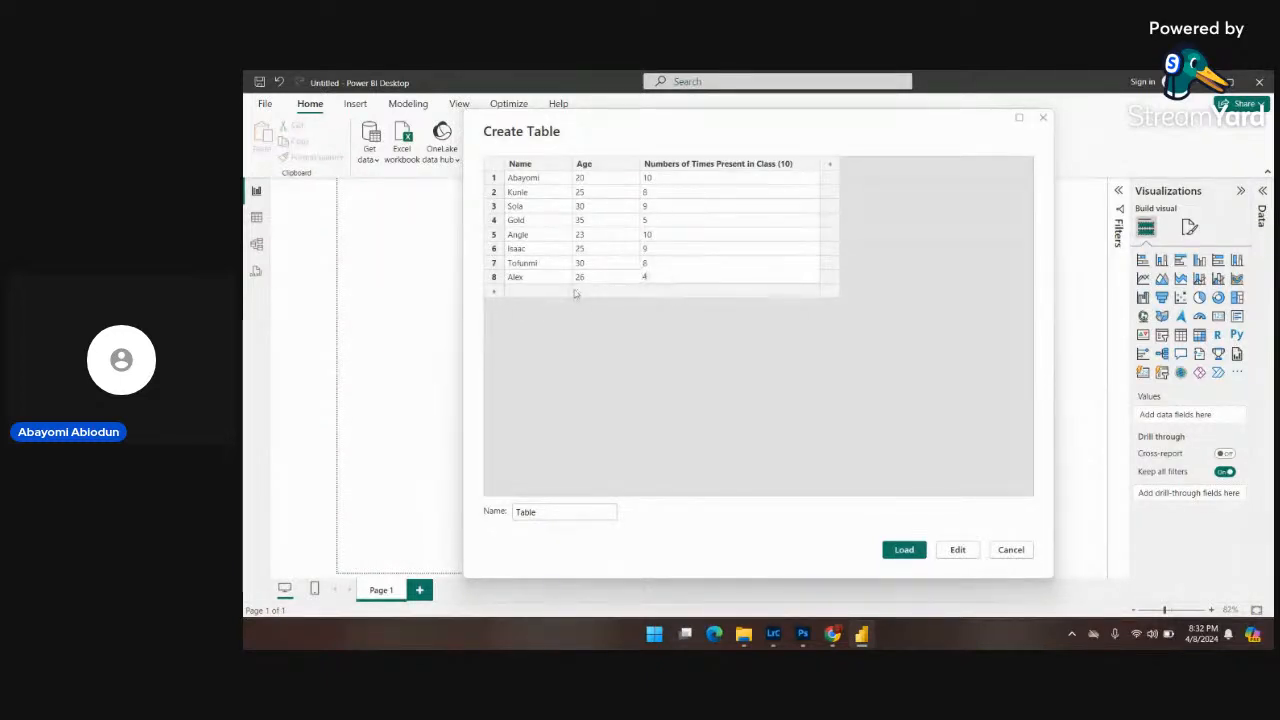
# Fill row 9 with the ninth student's name, age 25 and 6 times present.
pyautogui.click(550, 292)
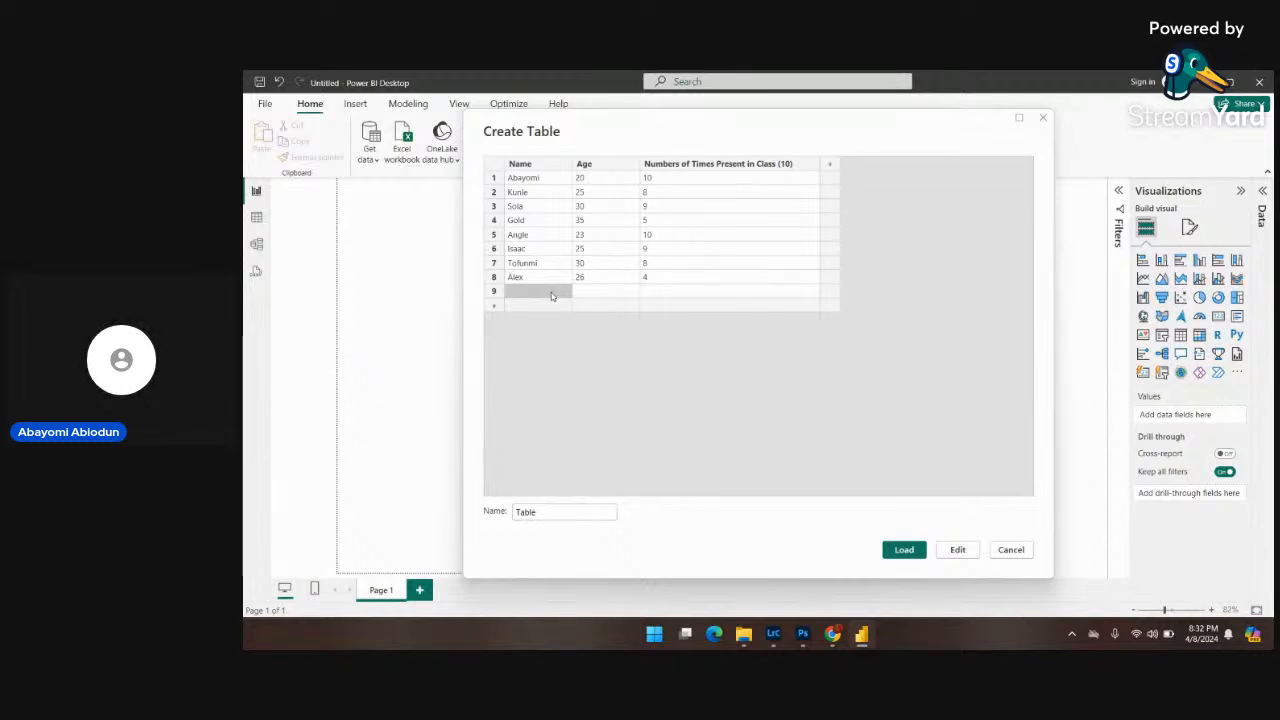
pyautogui.write('Omaka')
pyautogui.click(602, 294)
pyautogui.write('3')
pyautogui.press('BackSpace')
pyautogui.write('25')
pyautogui.press('Tab')
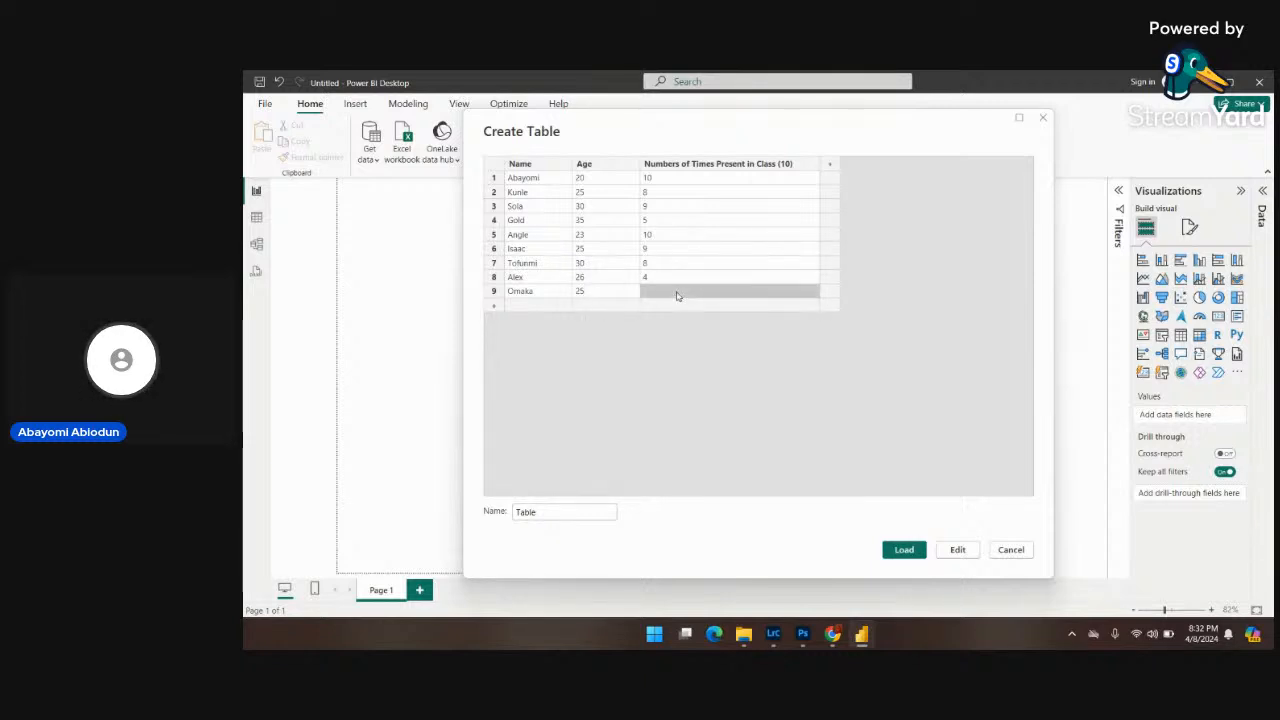
pyautogui.write('1')
pyautogui.press('BackSpace')
pyautogui.write('6')
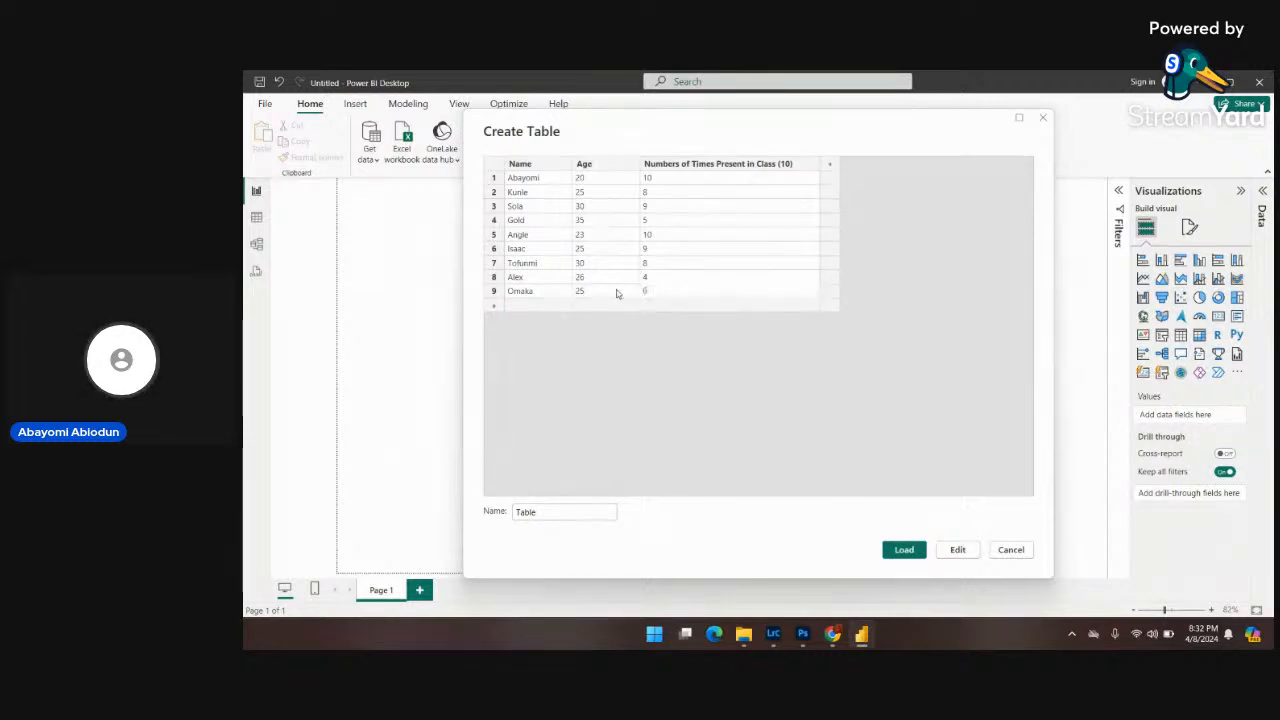
# Fill row 10 with the tenth student's name, age 28 and 5 times present.
pyautogui.click(540, 308)
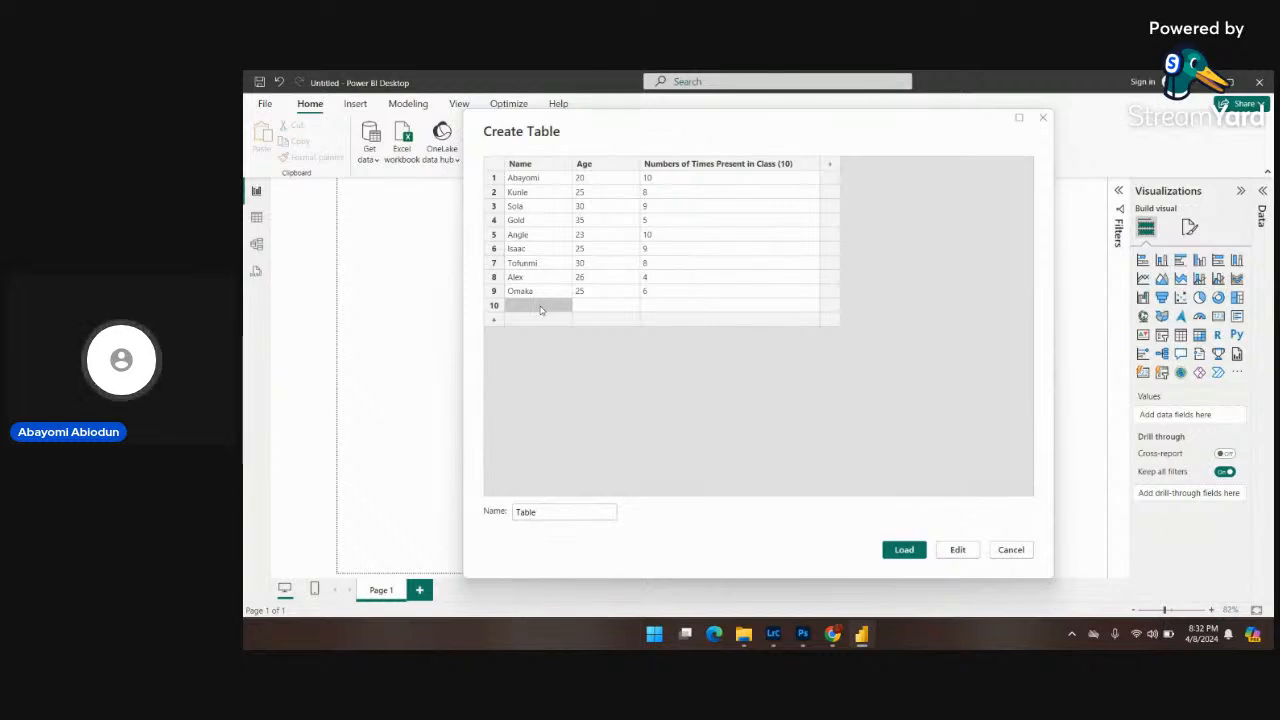
pyautogui.click(540, 310)
pyautogui.write('Timi')
pyautogui.click(594, 307)
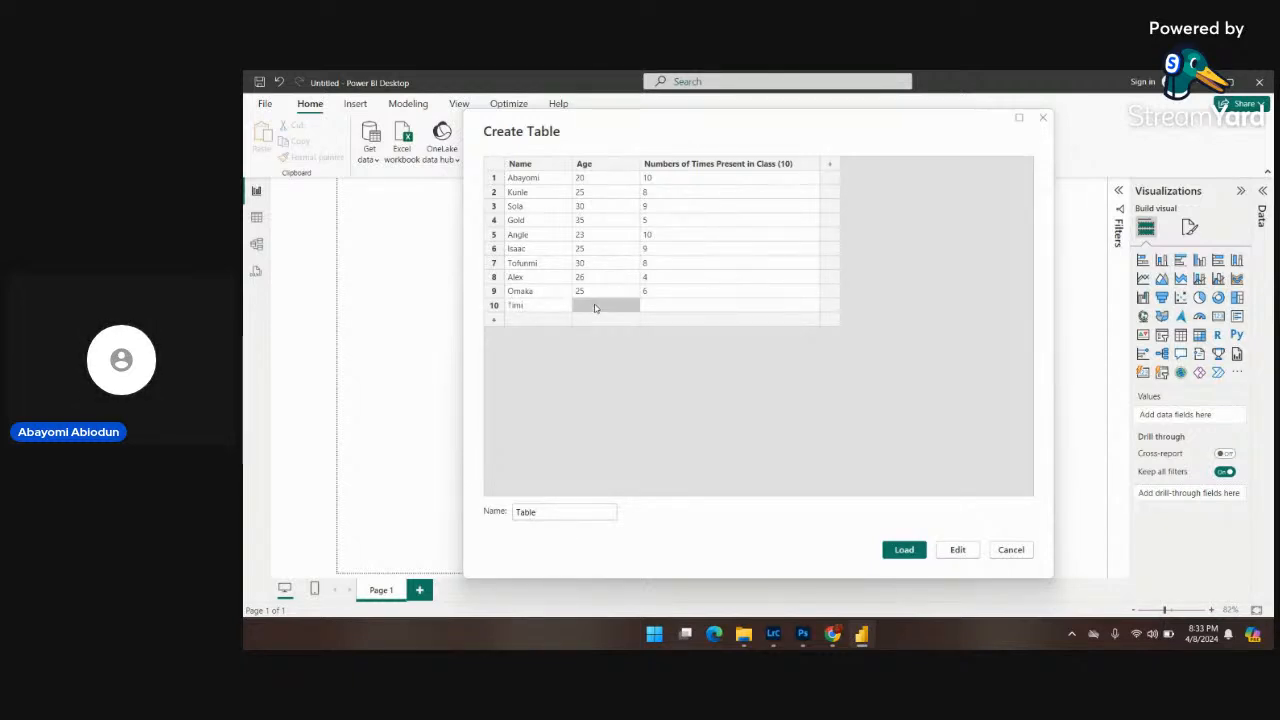
pyautogui.write('28')
pyautogui.click(650, 309)
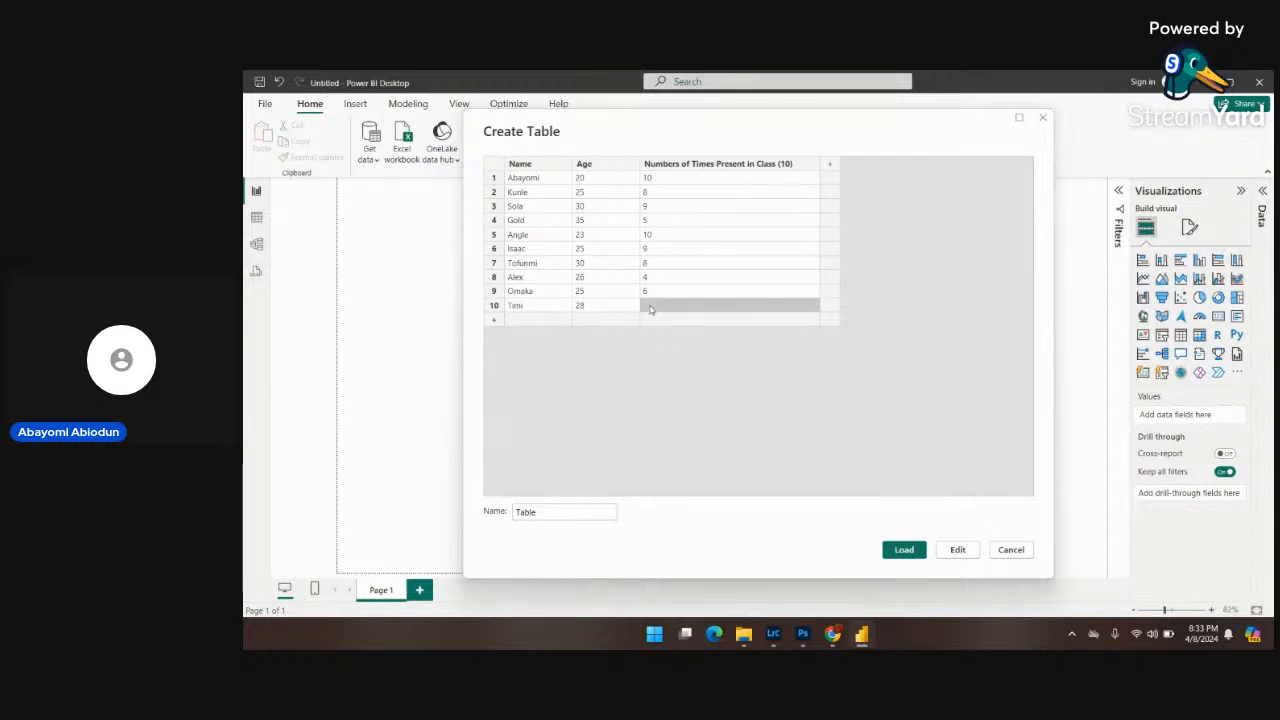
pyautogui.write('5')
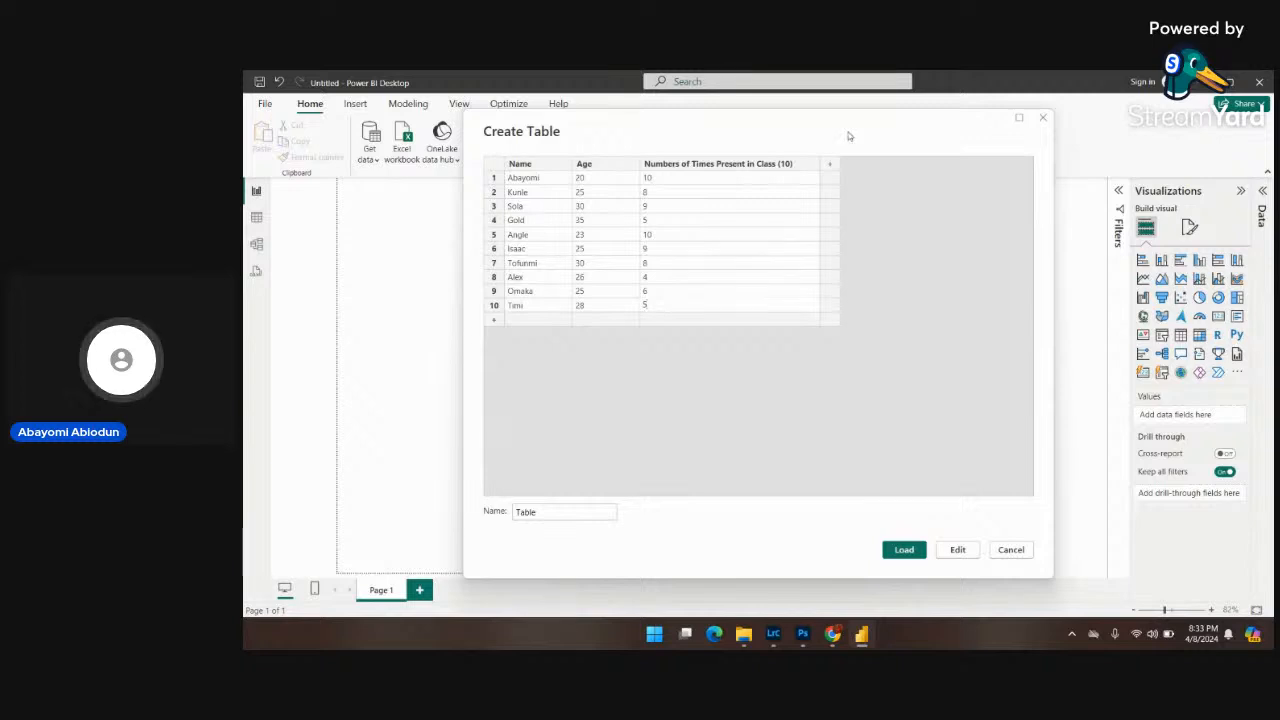
# Add a blank column after the attendance column and remove the surplus Column2 and Column3.
pyautogui.click(828, 167)
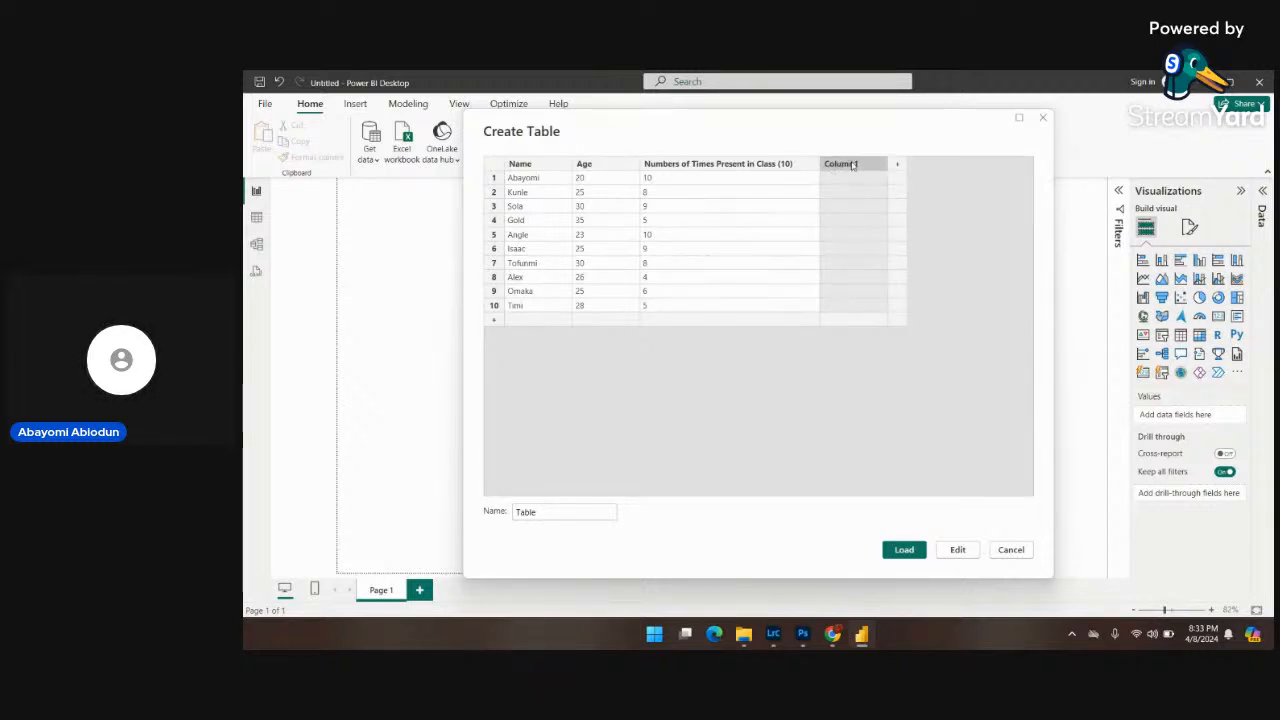
pyautogui.doubleClick(851, 166)
pyautogui.press('Right')
pyautogui.press('Right')
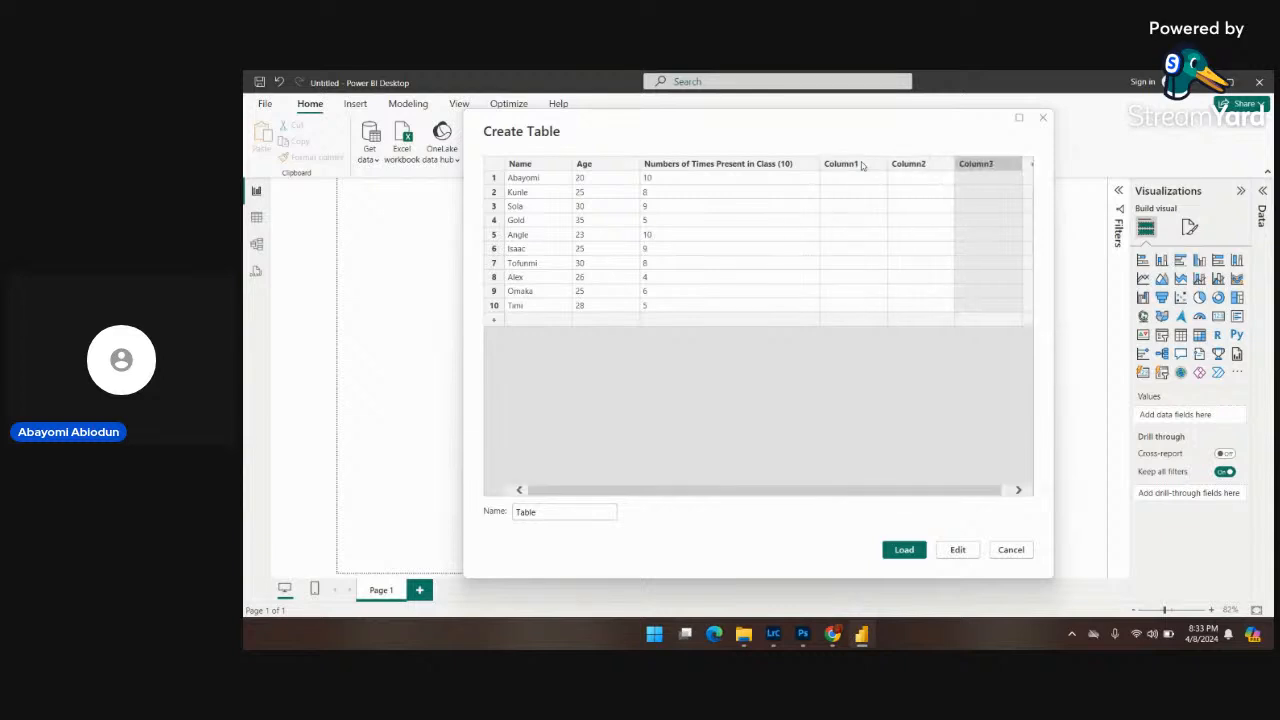
pyautogui.rightClick(998, 166)
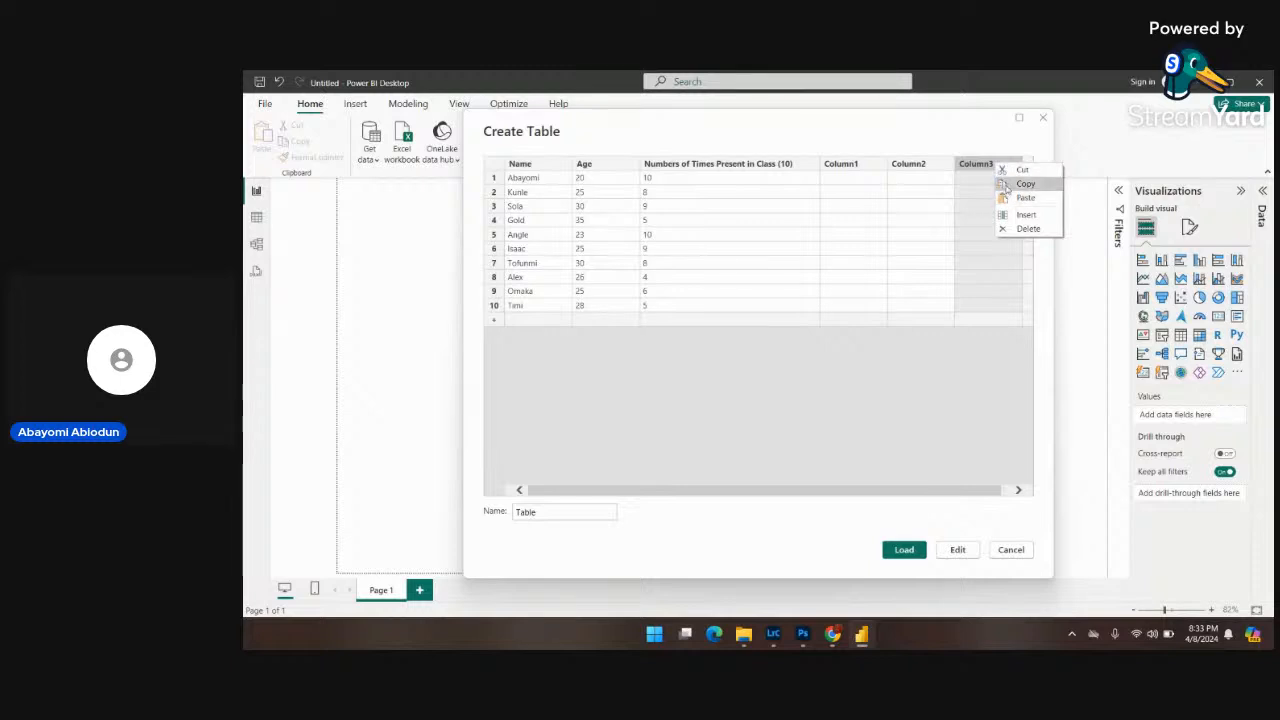
pyautogui.click(1010, 172)
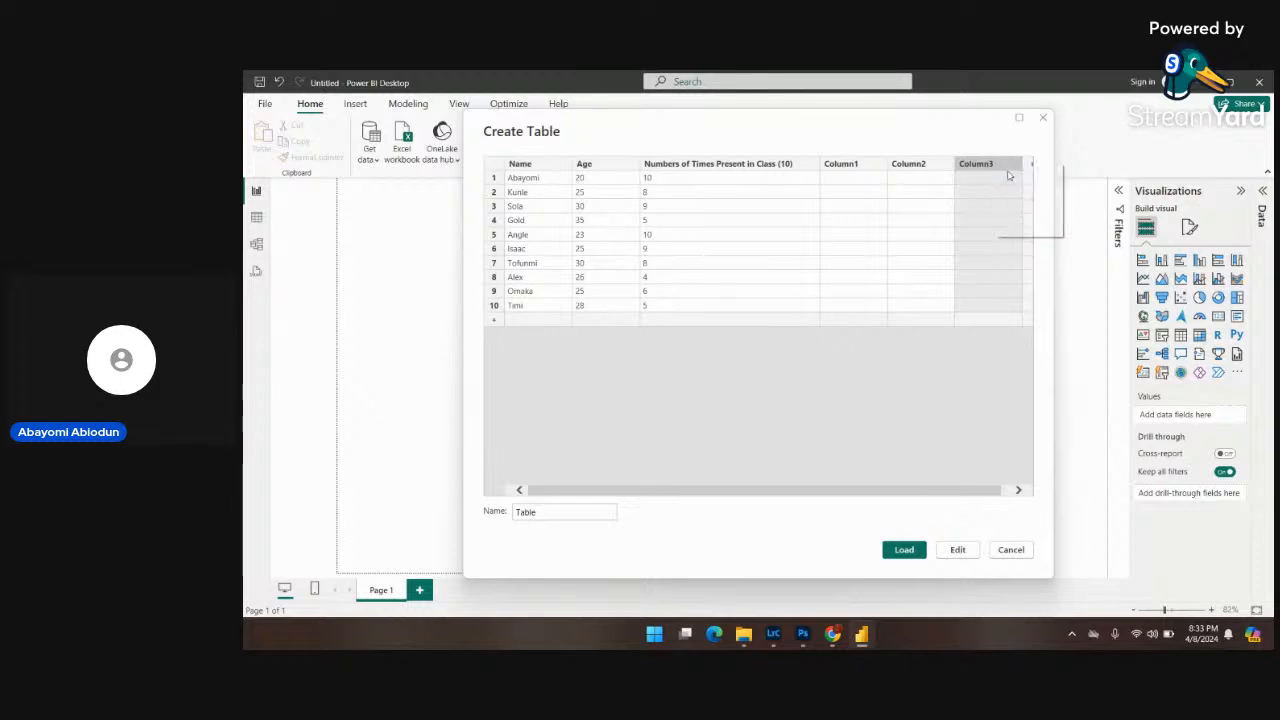
pyautogui.rightClick(916, 168)
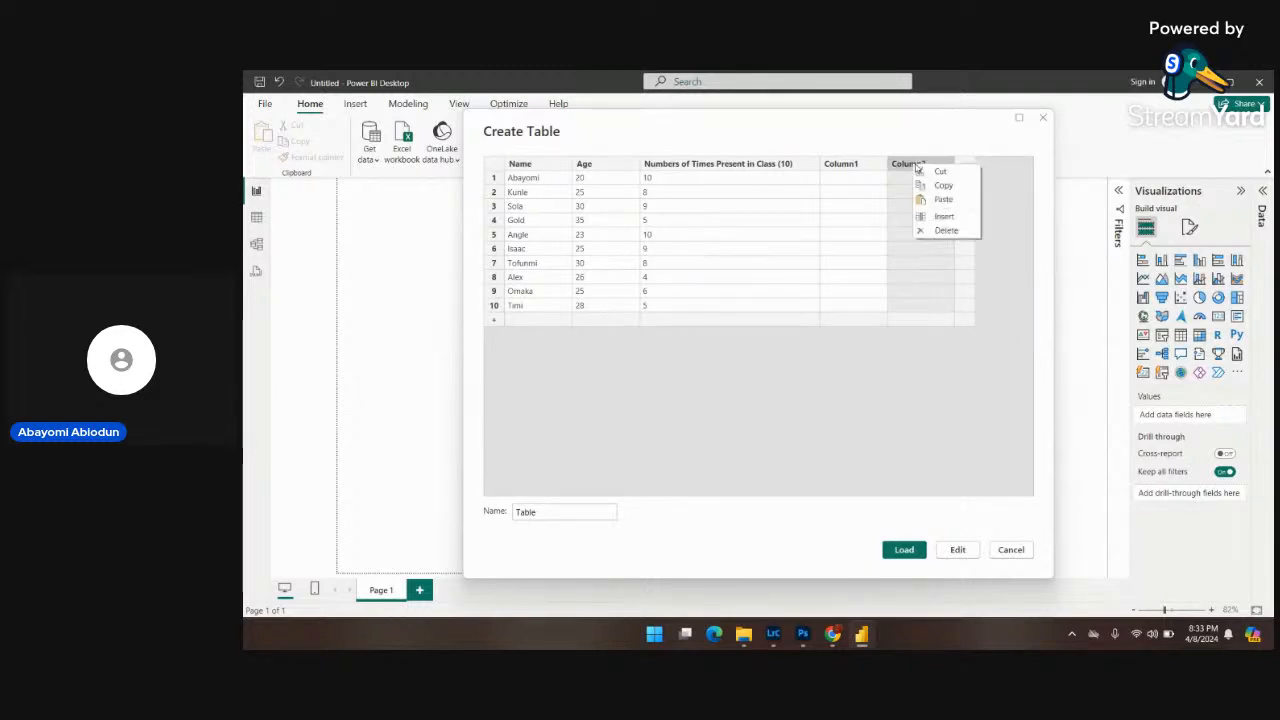
pyautogui.click(932, 172)
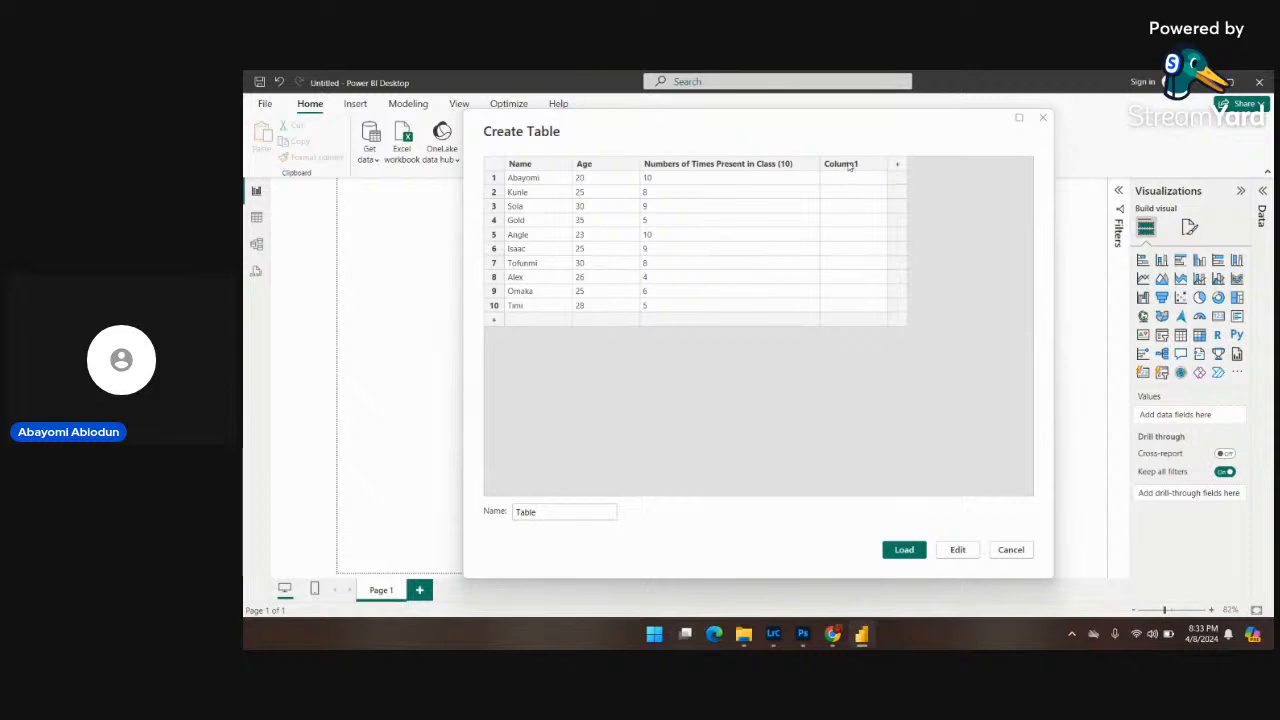
# Rename the blank column after the attendance column as Gender.
pyautogui.click(849, 166)
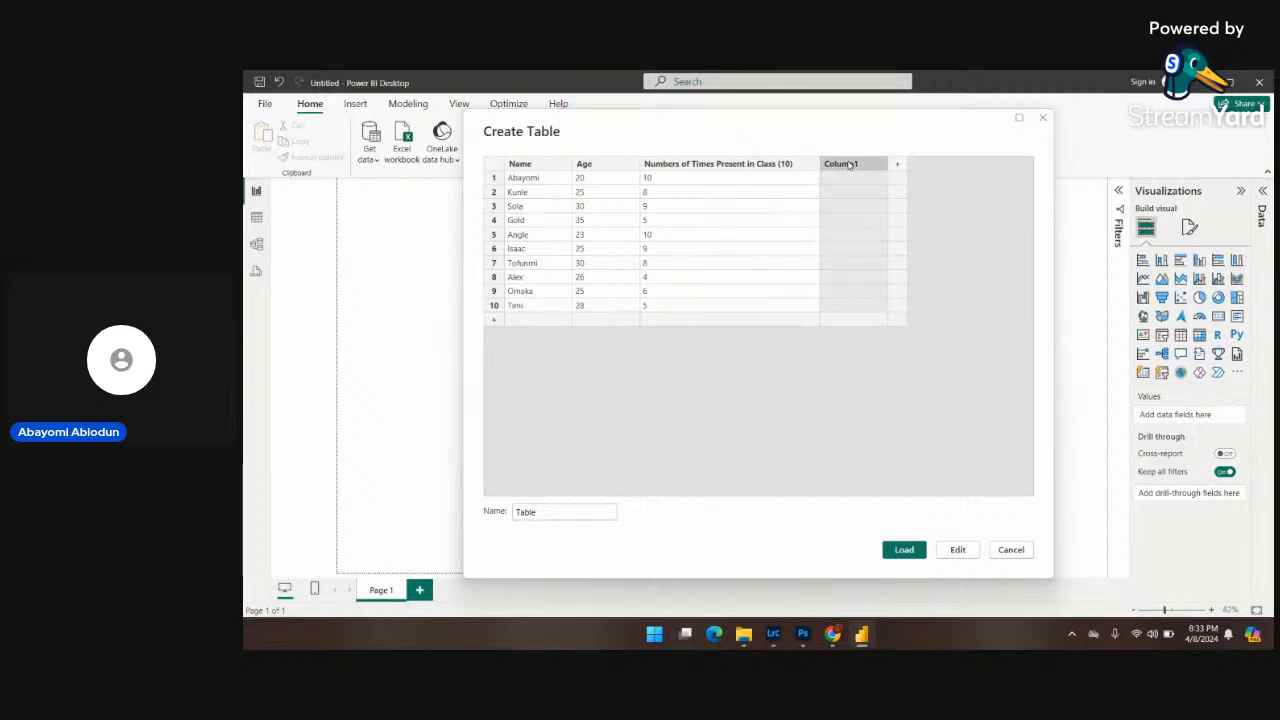
pyautogui.rightClick(849, 166)
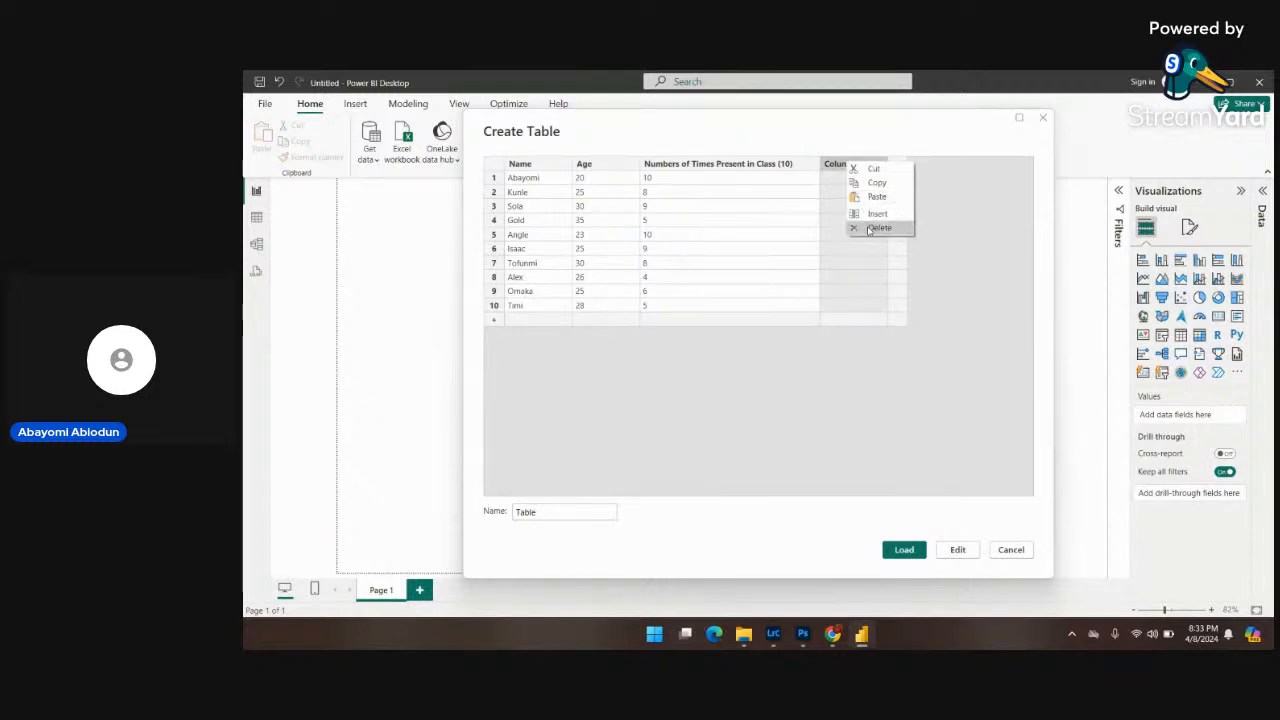
pyautogui.click(834, 168)
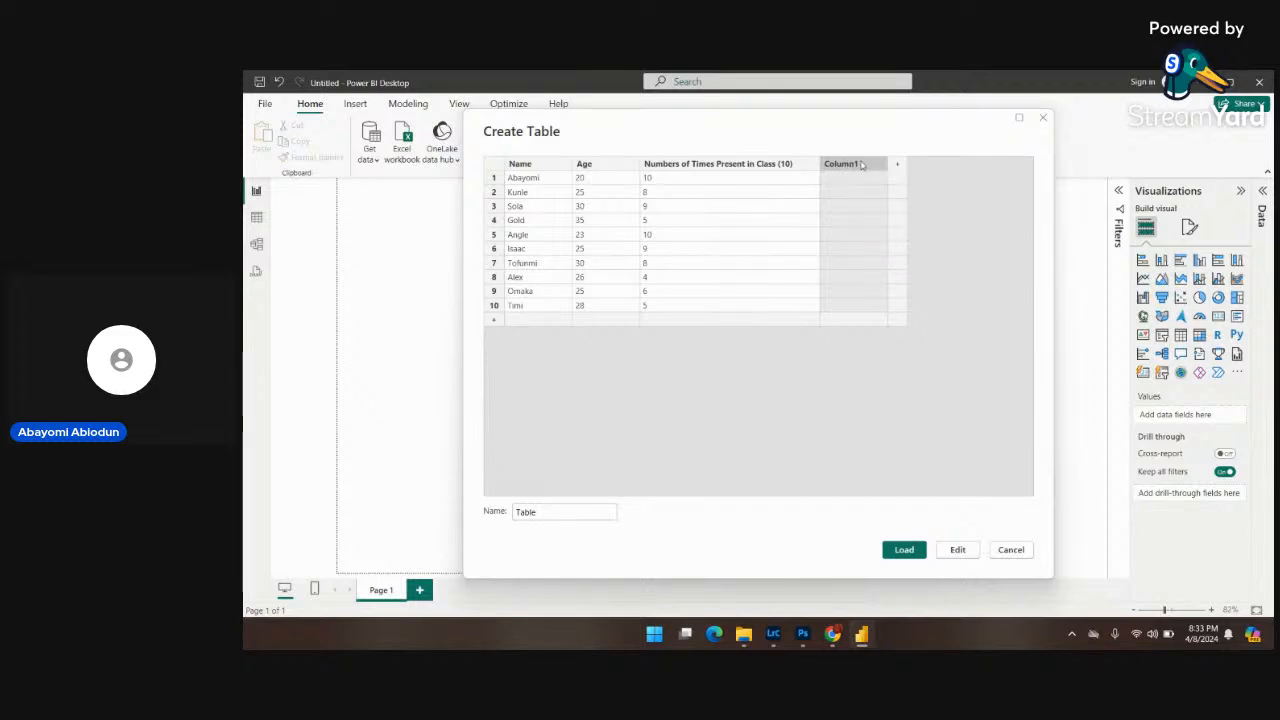
pyautogui.doubleClick(859, 166)
pyautogui.press('BackSpace')
pyautogui.write('Gender')
# Enter the gender for the first three students: Male in rows 1 and 2, Female in row 3.
pyautogui.click(843, 178)
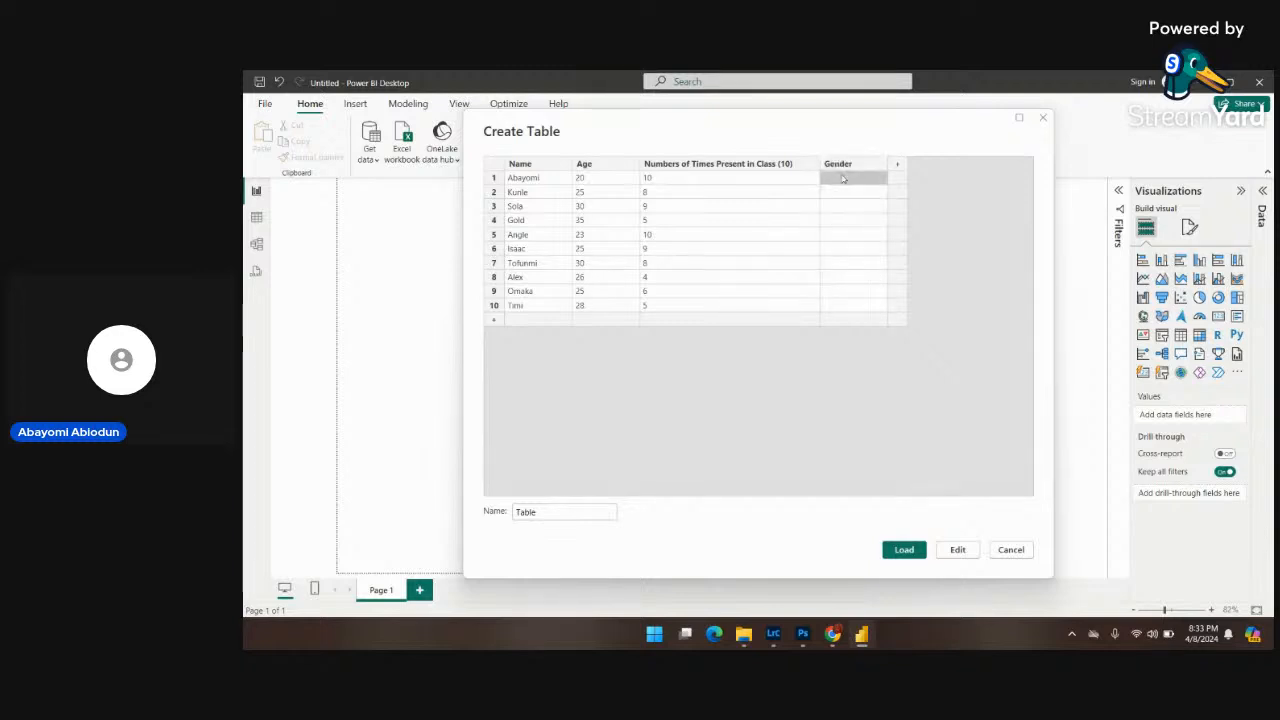
pyautogui.write('male')
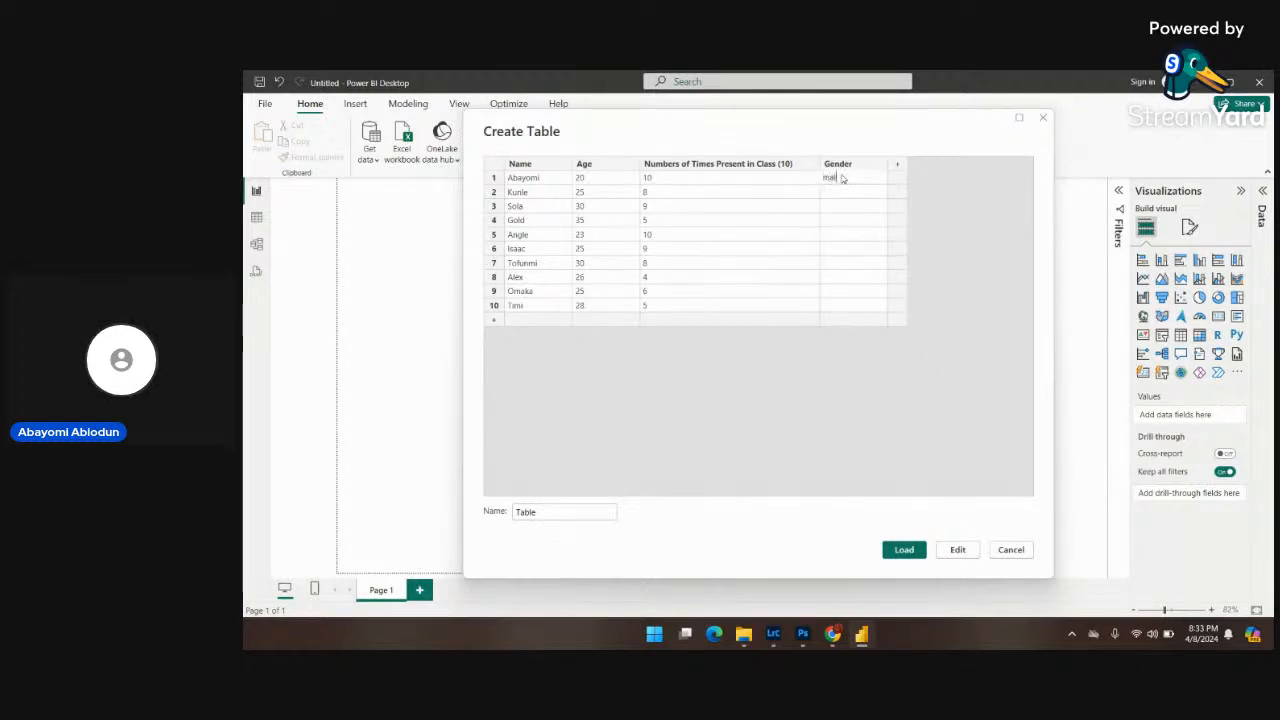
pyautogui.press('BackSpace')
pyautogui.press('BackSpace')
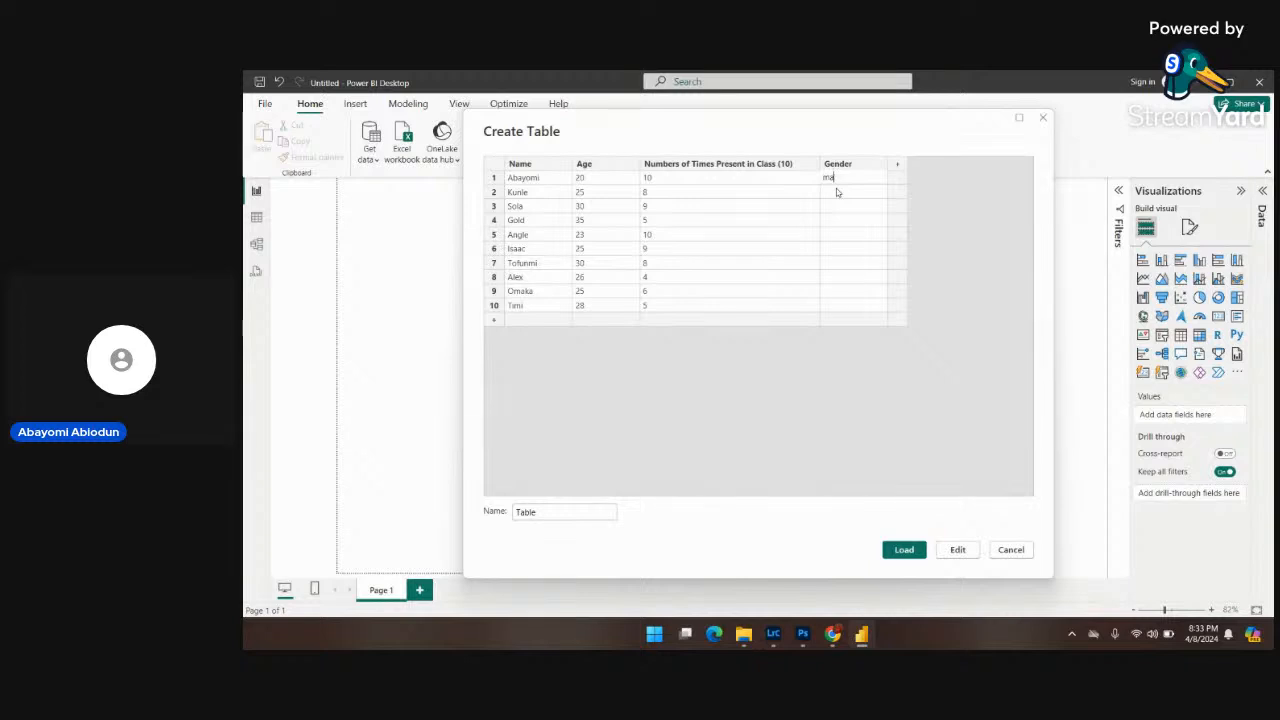
pyautogui.write('Male')
pyautogui.press('Return')
pyautogui.write('Male')
pyautogui.press('Return')
pyautogui.write('Femal')
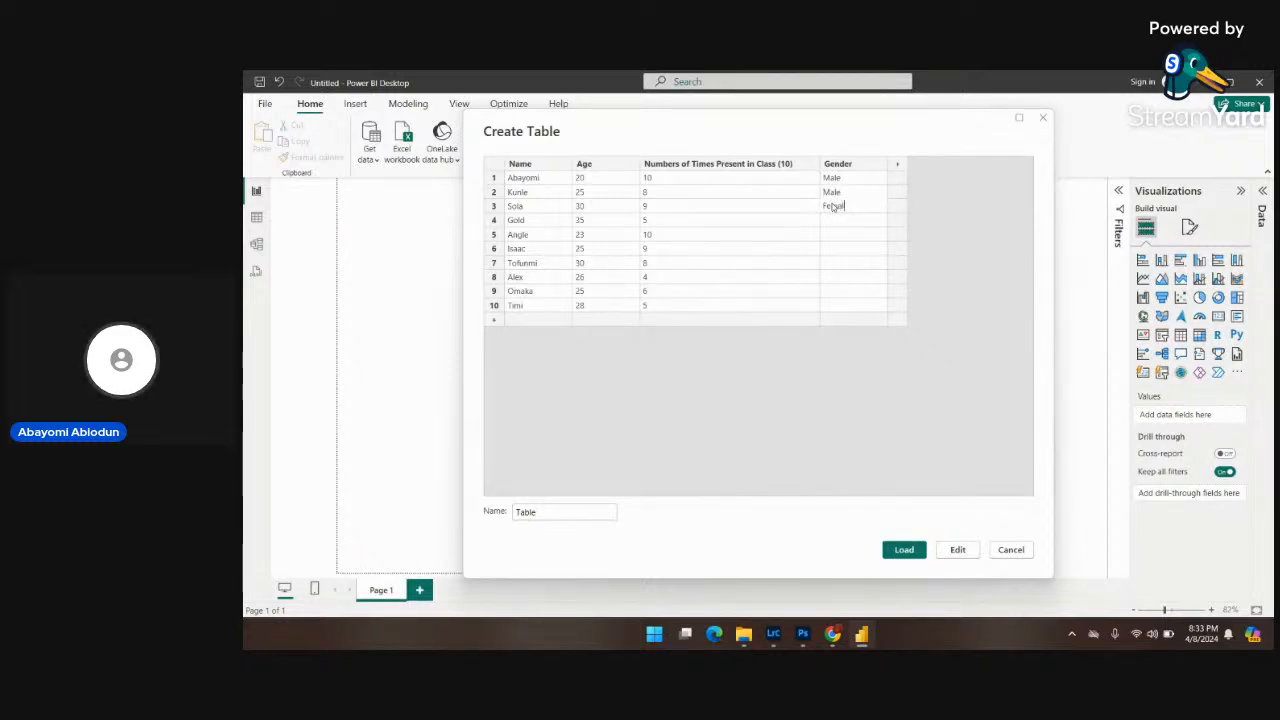
pyautogui.write('e')
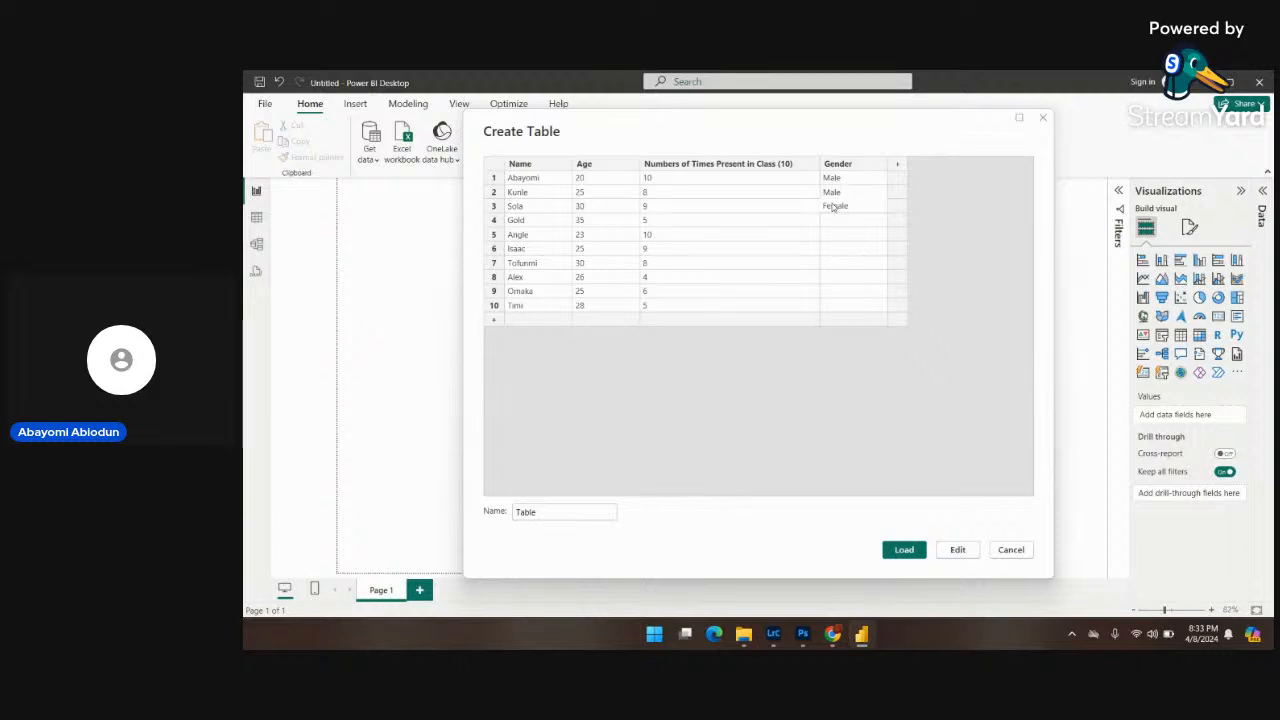
# Enter Female as the gender of the students in rows 4 and 5.
pyautogui.press('Return')
pyautogui.click(834, 223)
pyautogui.write('Fema')
pyautogui.write('ale')
pyautogui.press('BackSpace')
pyautogui.press('BackSpace')
pyautogui.press('BackSpace')
pyautogui.press('BackSpace')
pyautogui.press('BackSpace')
pyautogui.write('male')
pyautogui.click(836, 239)
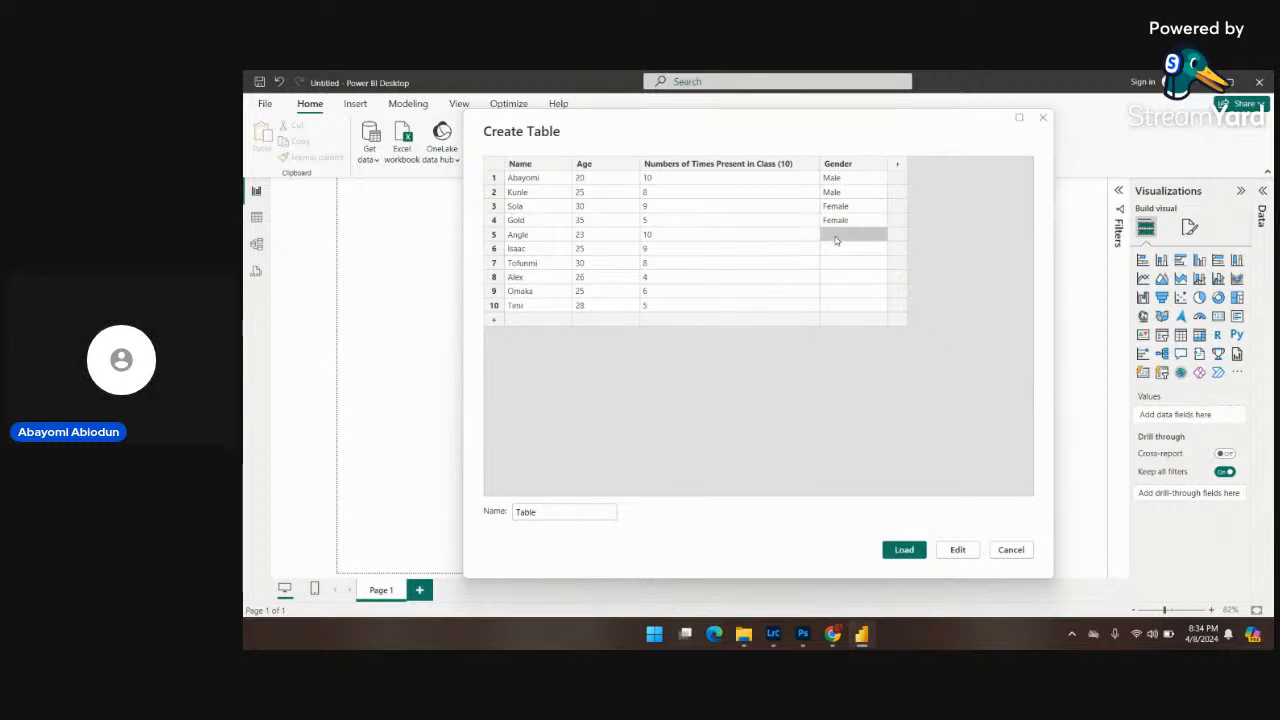
pyautogui.write('Femal')
# Enter Male as the gender in row 6 and Female in row 7.
pyautogui.click(836, 248)
pyautogui.write('male')
pyautogui.press('BackSpace')
pyautogui.press('BackSpace')
pyautogui.press('BackSpace')
pyautogui.press('BackSpace')
pyautogui.write('Ma')
pyautogui.click(836, 263)
pyautogui.write('Femamale')
# Complete the Gender column by entering Male in rows 8, 9 and 10.
pyautogui.click(852, 283)
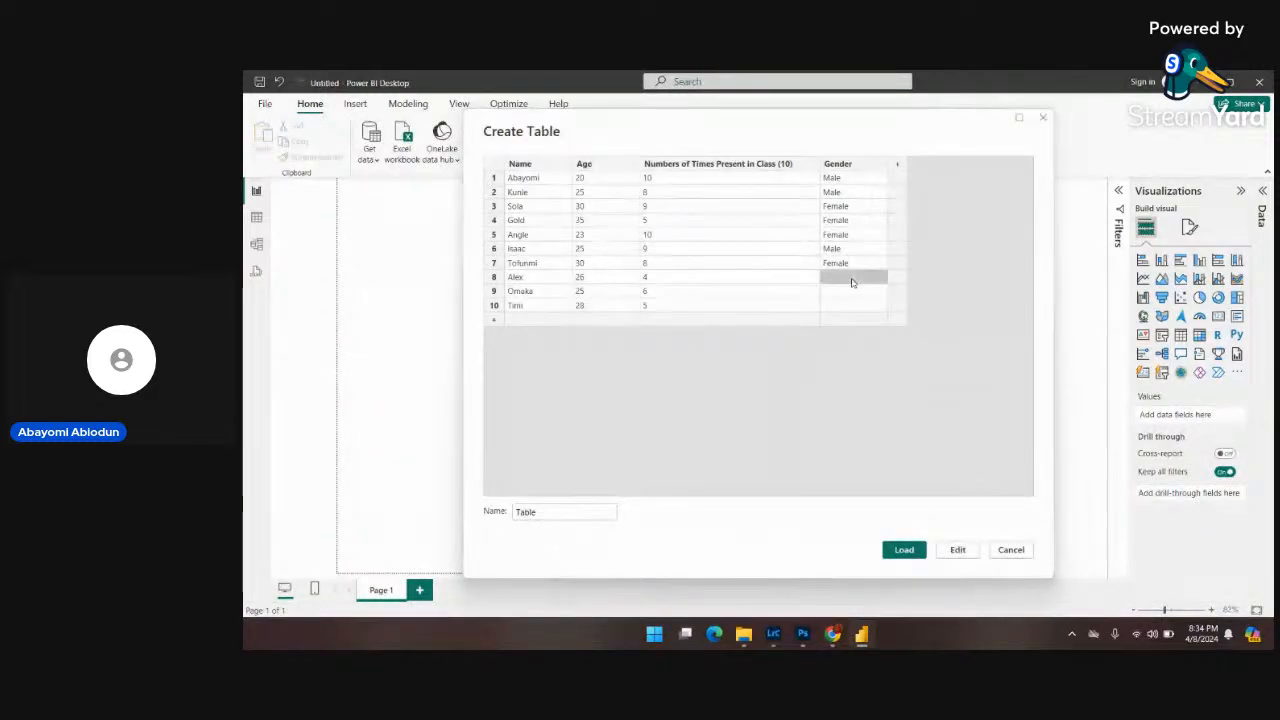
pyautogui.write('Male')
pyautogui.click(842, 291)
pyautogui.write('Male')
pyautogui.click(836, 303)
pyautogui.write('Male')
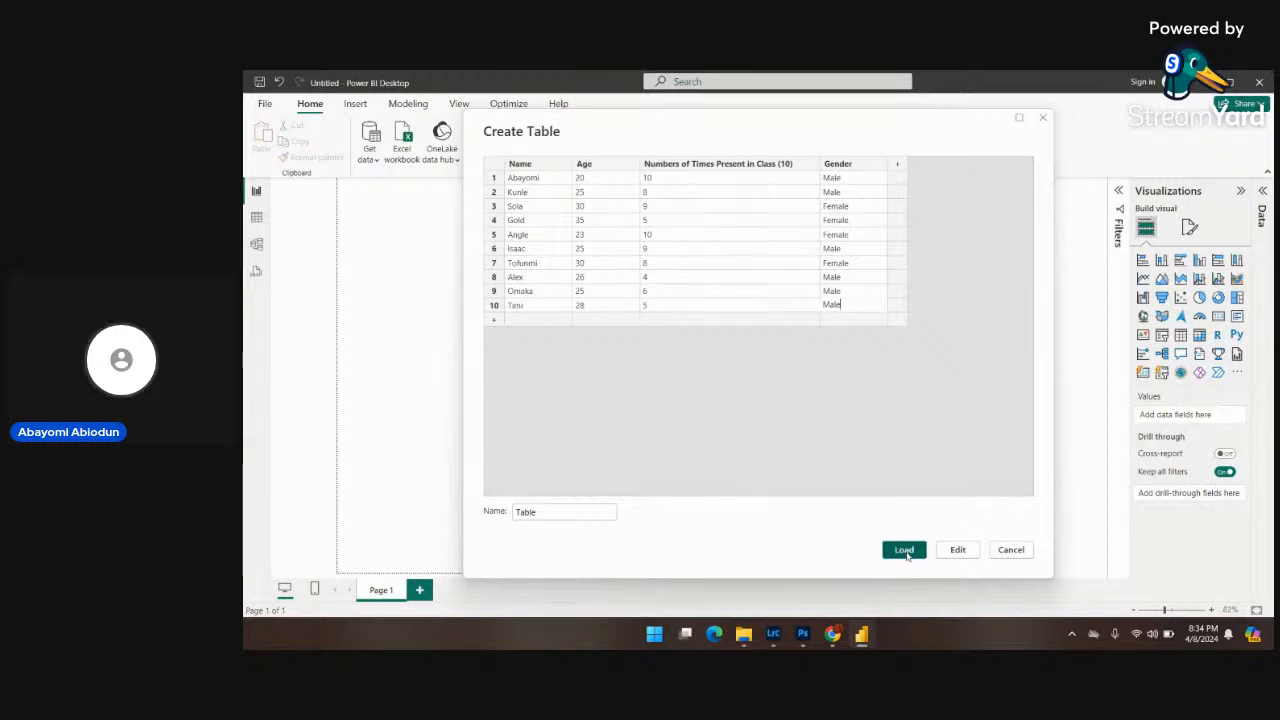
# Name the table Techy Data Analysis Student Bio and load it into the report.
pyautogui.click(538, 512)
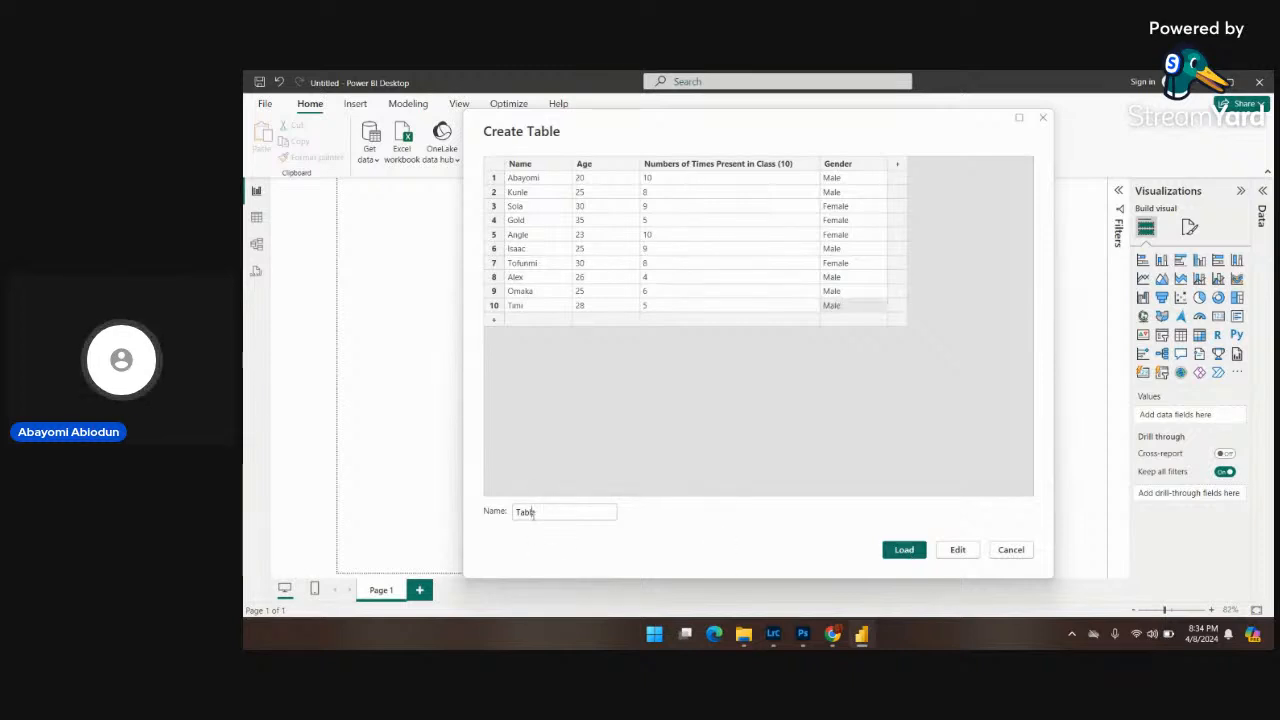
pyautogui.doubleClick(540, 512)
pyautogui.press('BackSpace')
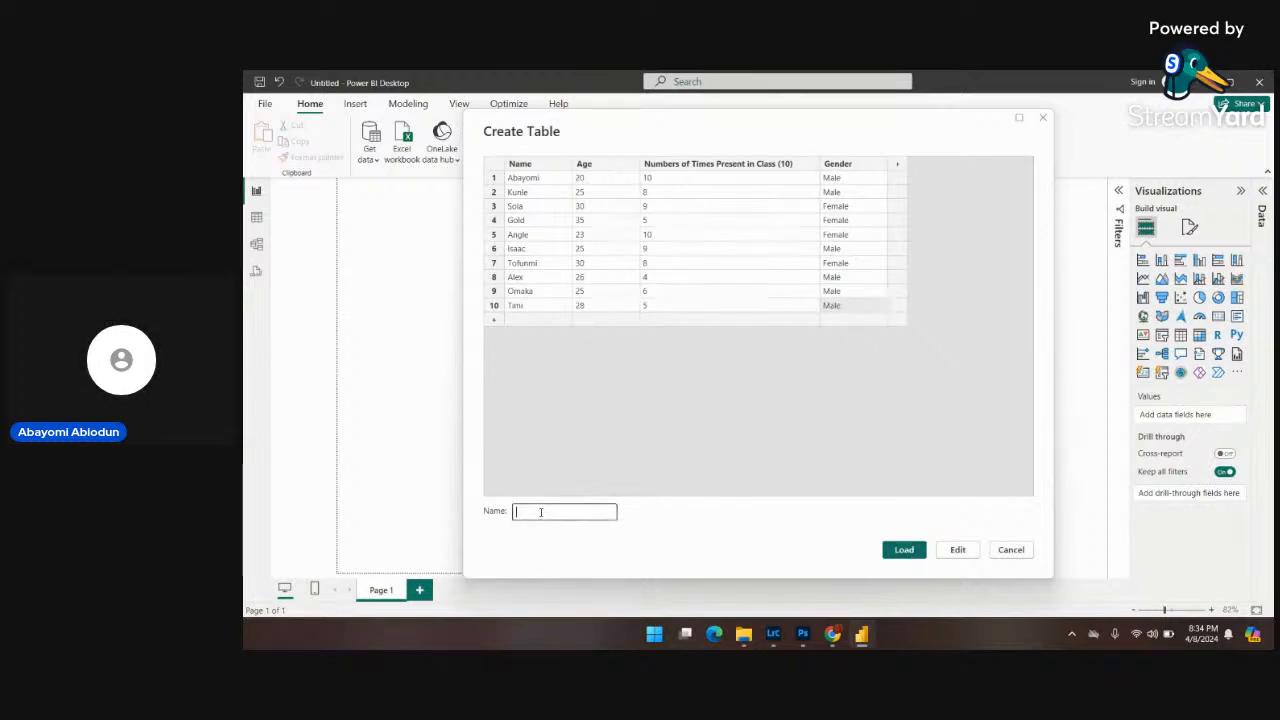
pyautogui.write('Tes')
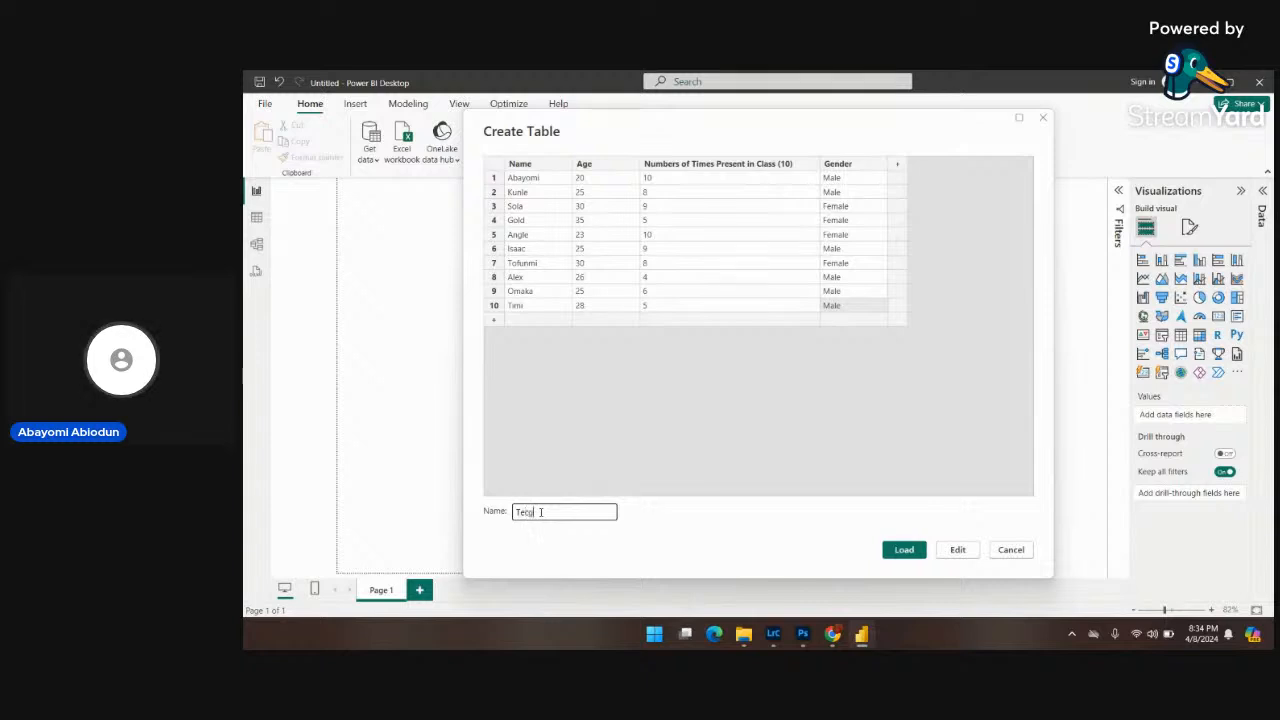
pyautogui.write('hy')
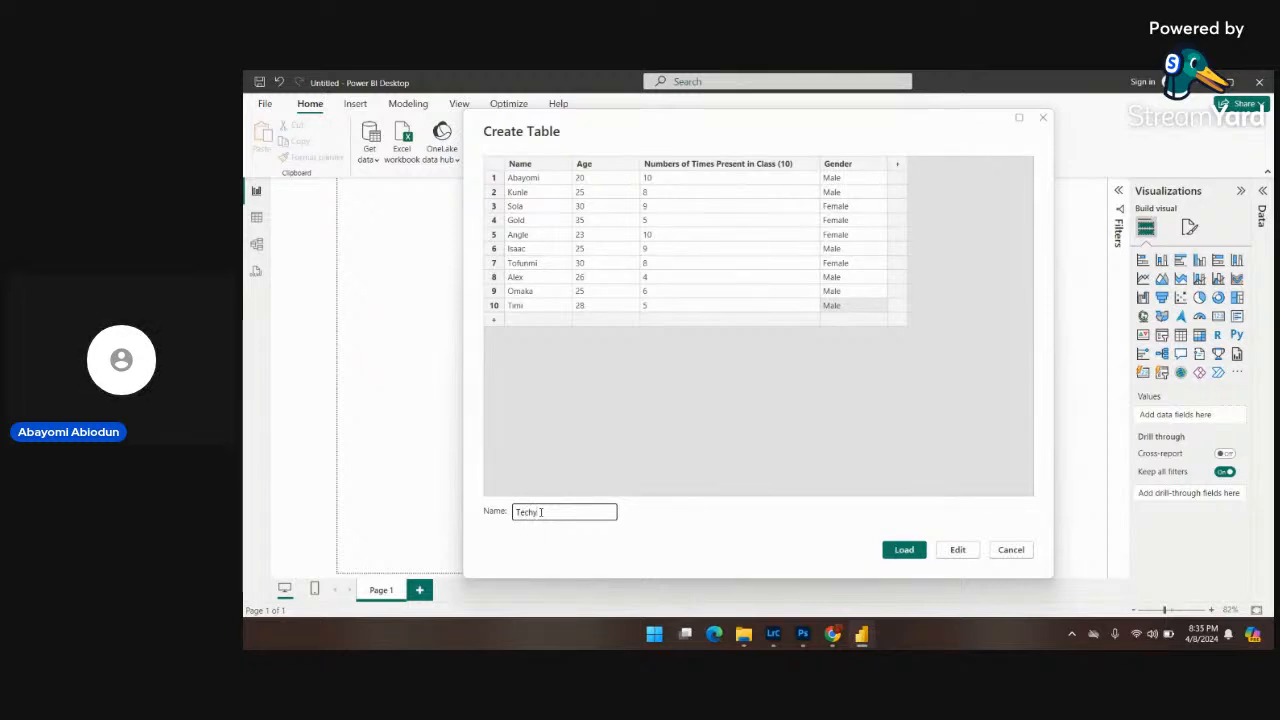
pyautogui.write(' Data Analysis Student Bio')
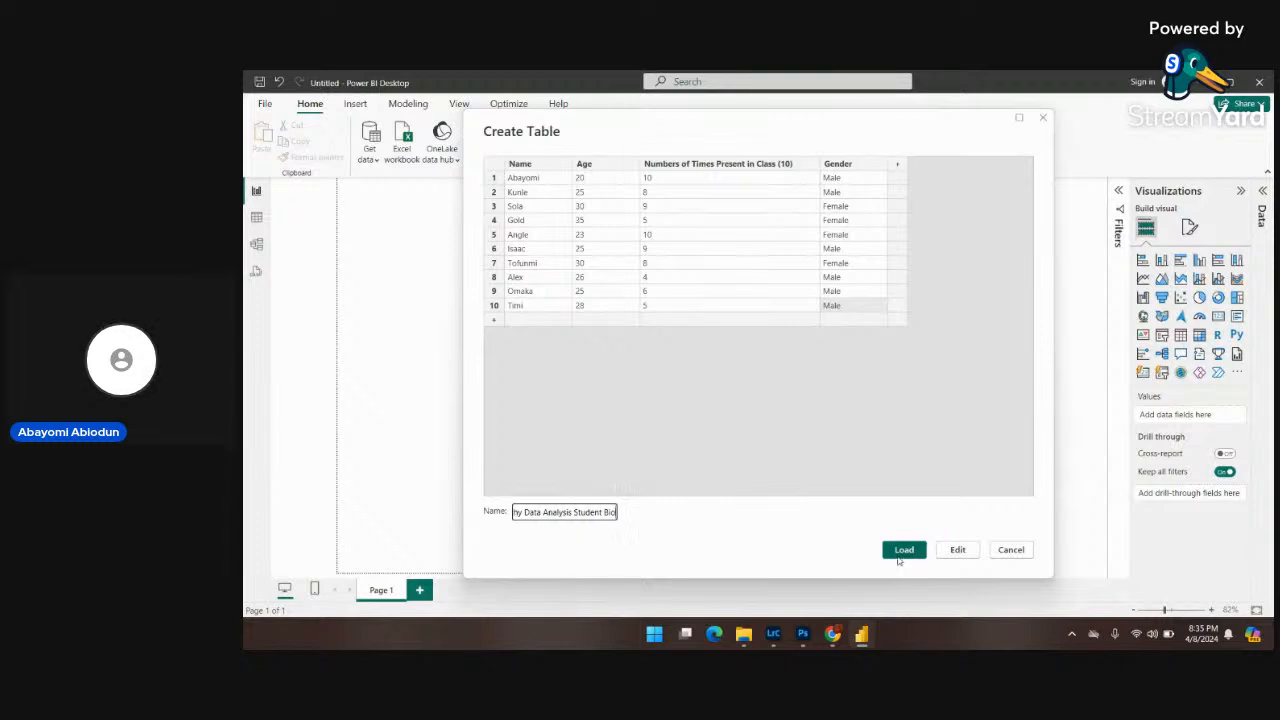
pyautogui.click(898, 553)
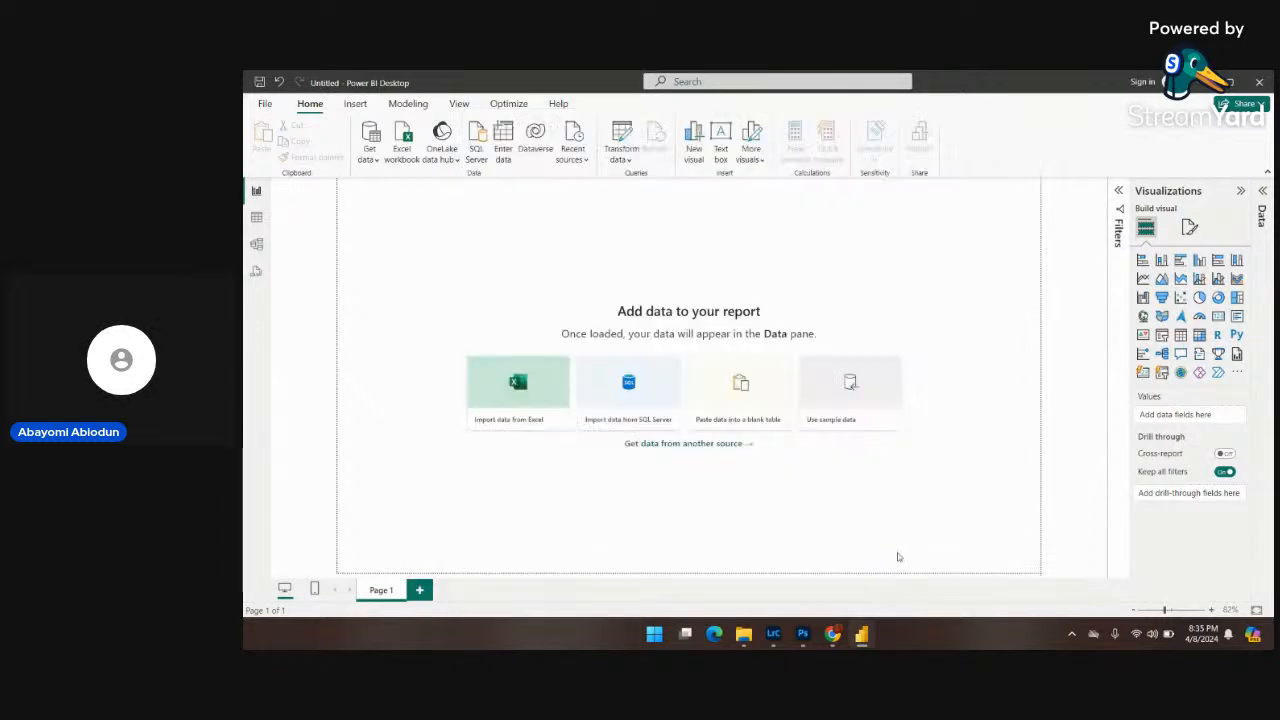
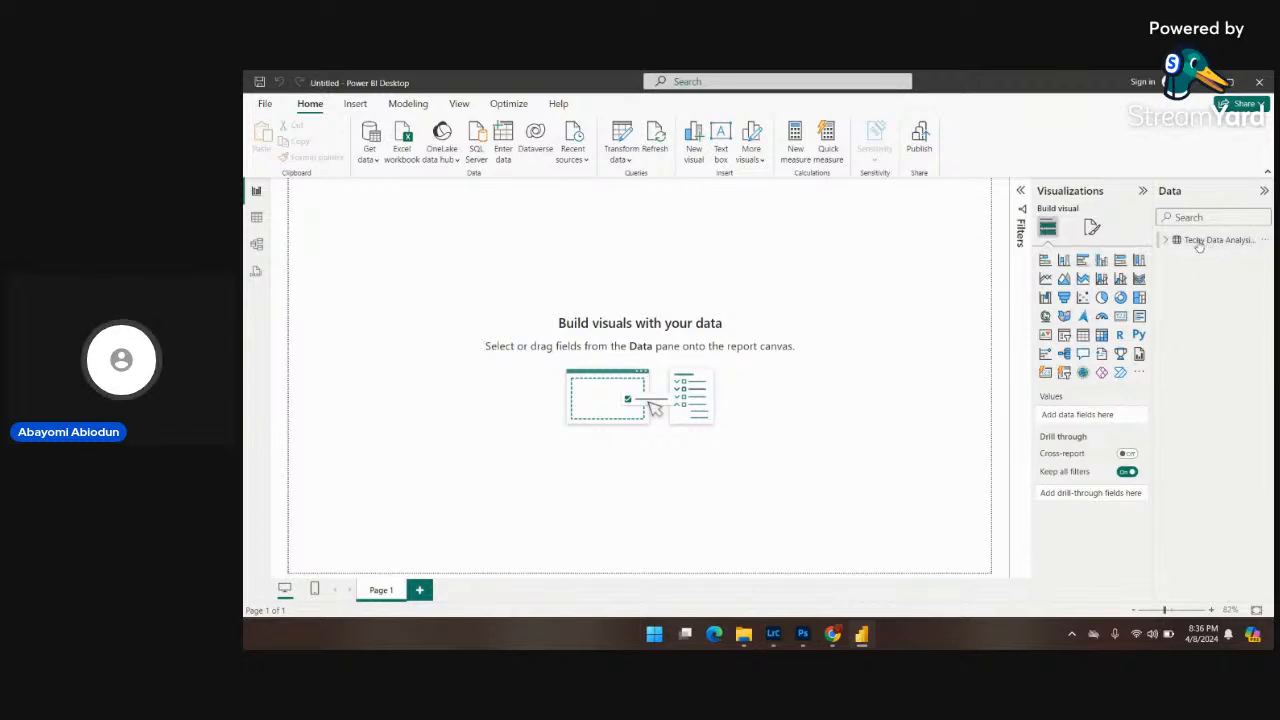
# Expand the loaded table's fields and build a stacked column chart of Age by Name.
pyautogui.click(1168, 241)
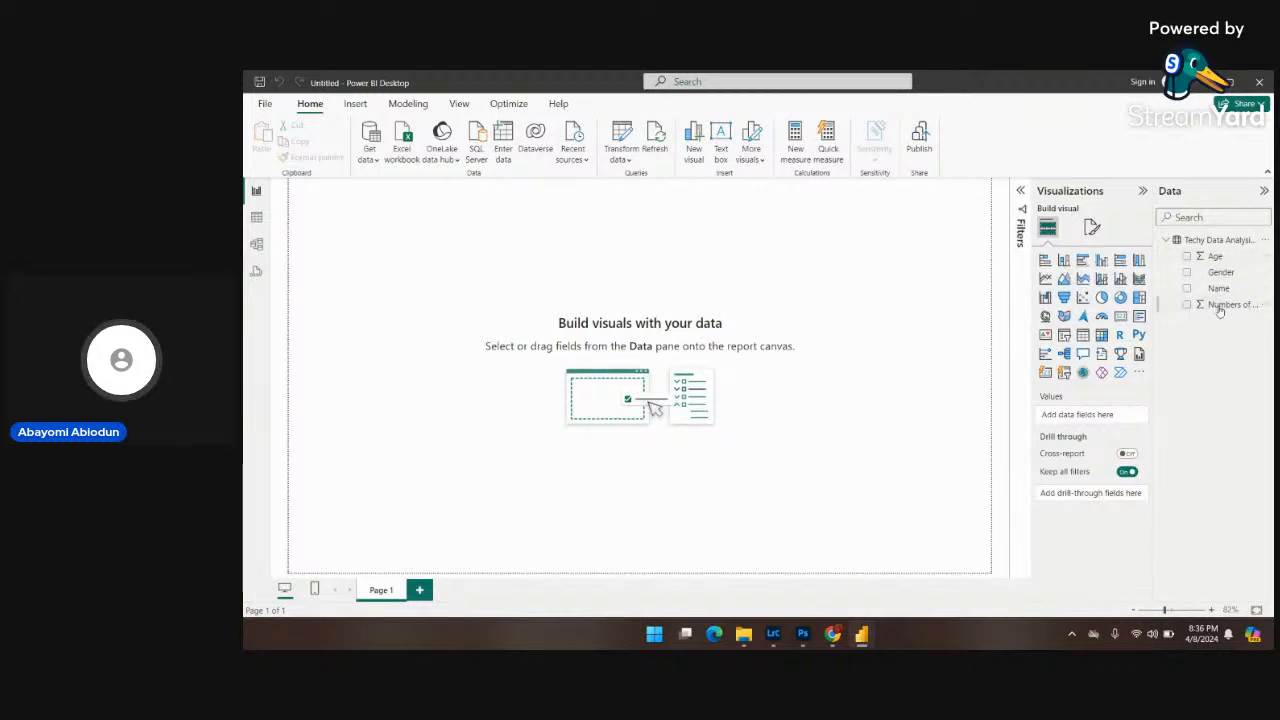
pyautogui.click(1187, 256)
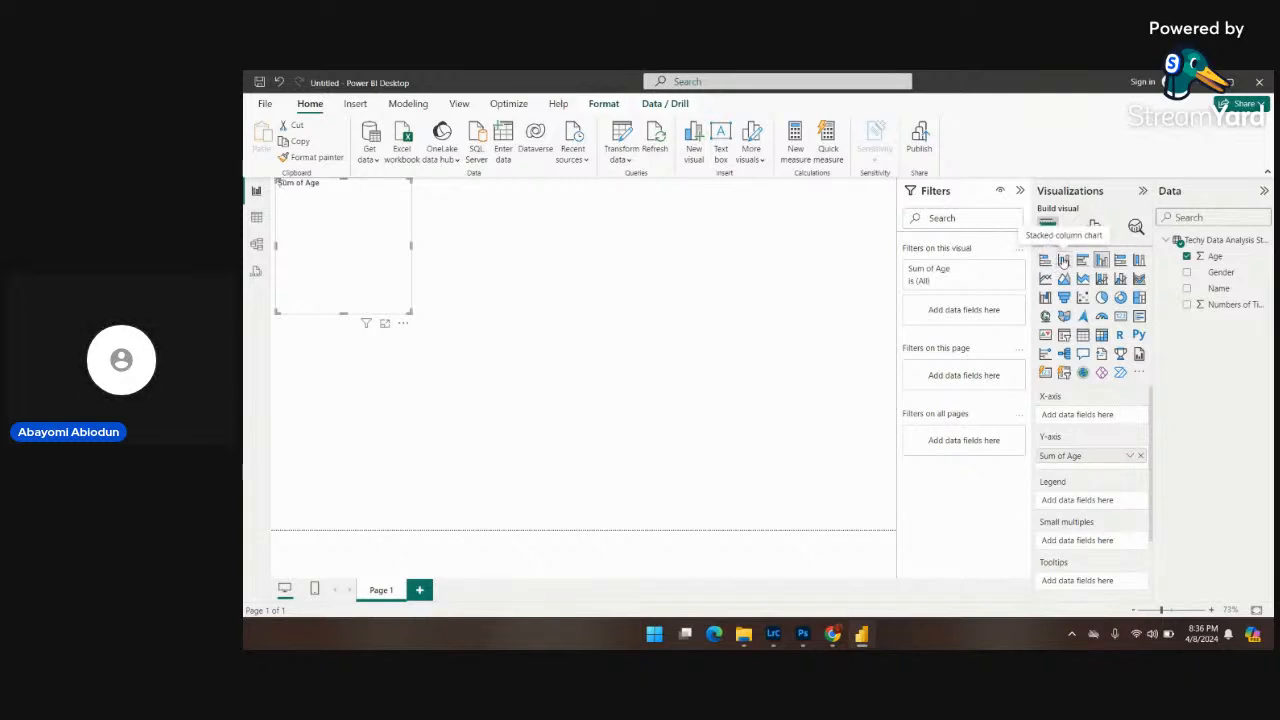
pyautogui.click(1064, 261)
pyautogui.click(1187, 289)
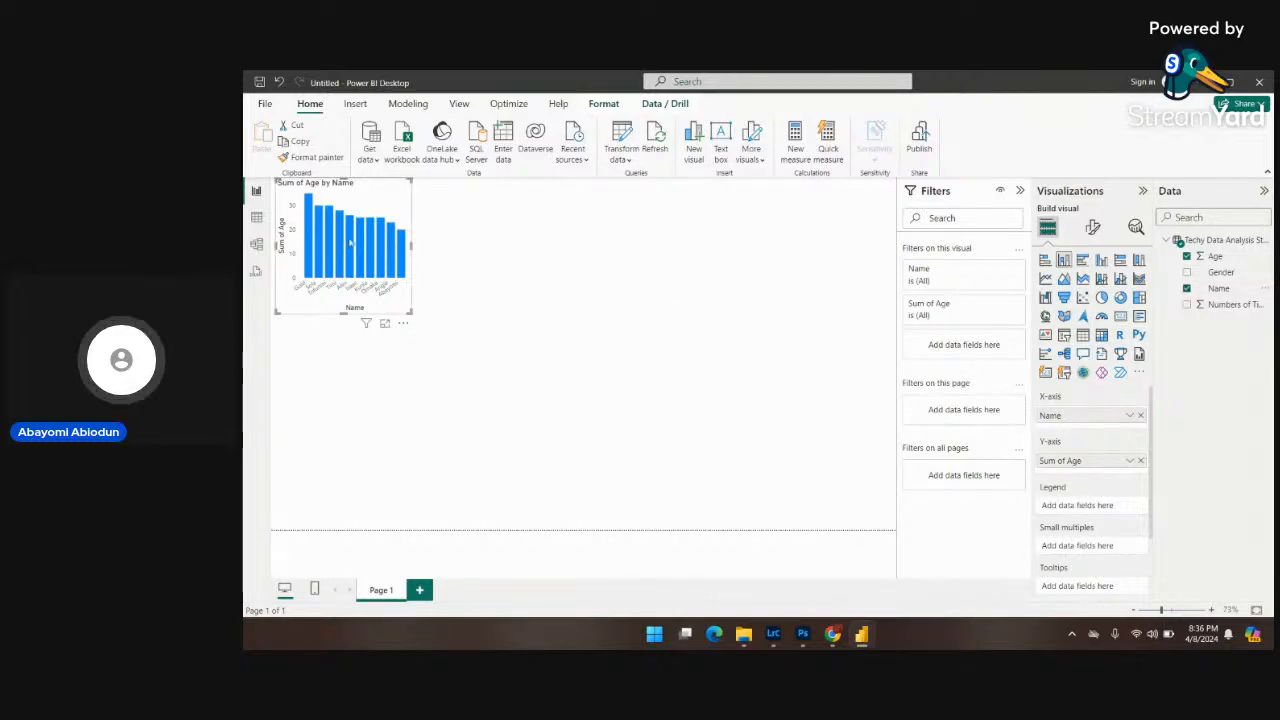
# Widen and heighten the age-by-name chart, place it lower on the page, and deselect it.
pyautogui.moveTo(411, 245); pyautogui.dragTo(547, 246)
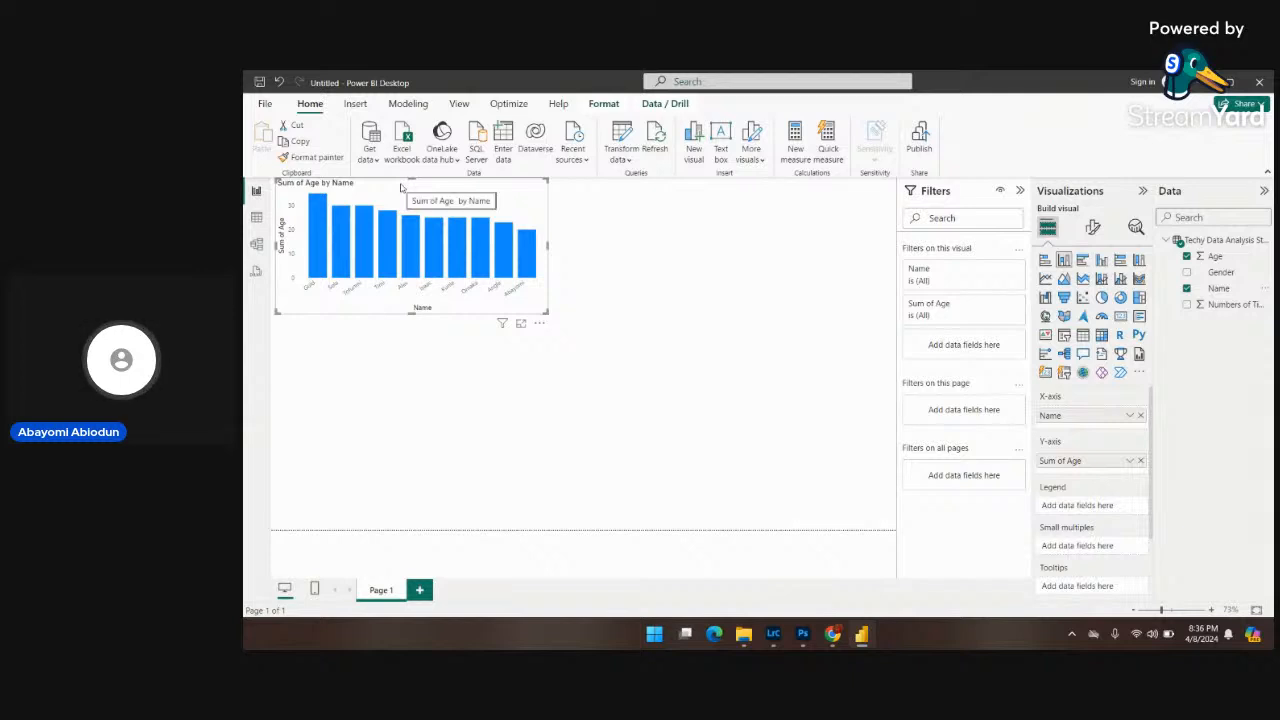
pyautogui.moveTo(397, 186); pyautogui.dragTo(403, 290)
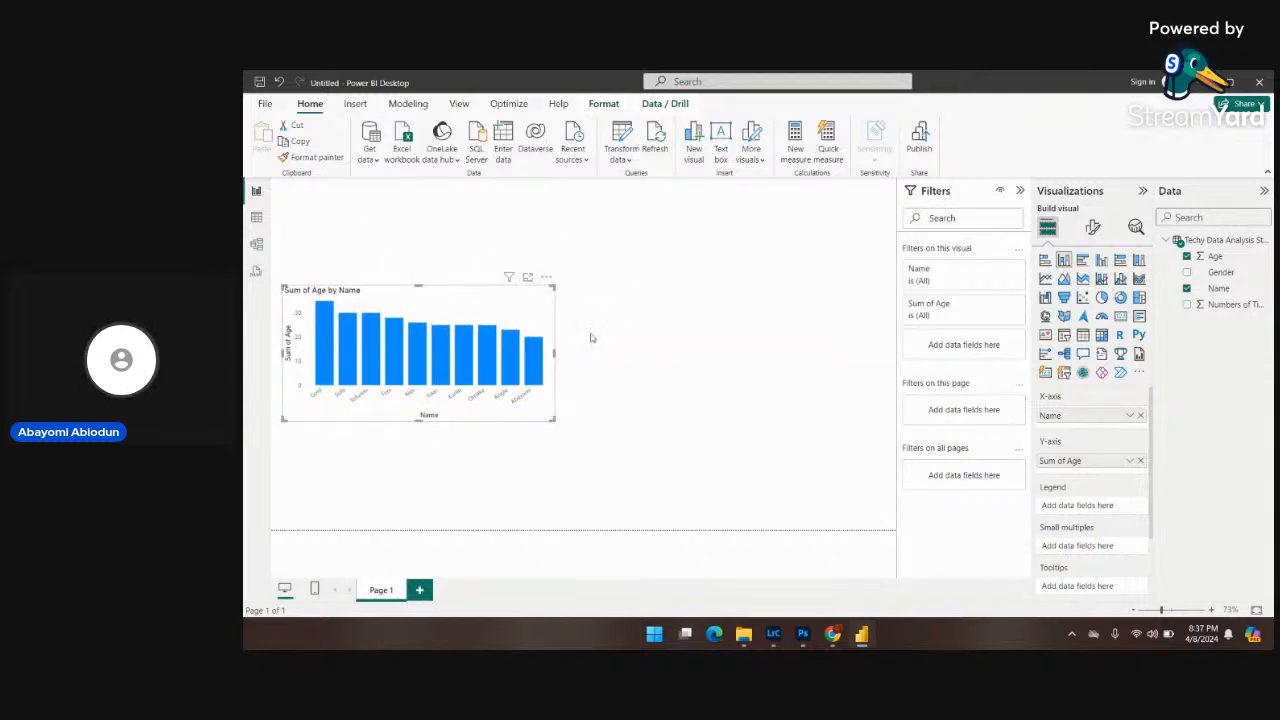
pyautogui.moveTo(419, 287); pyautogui.dragTo(419, 221)
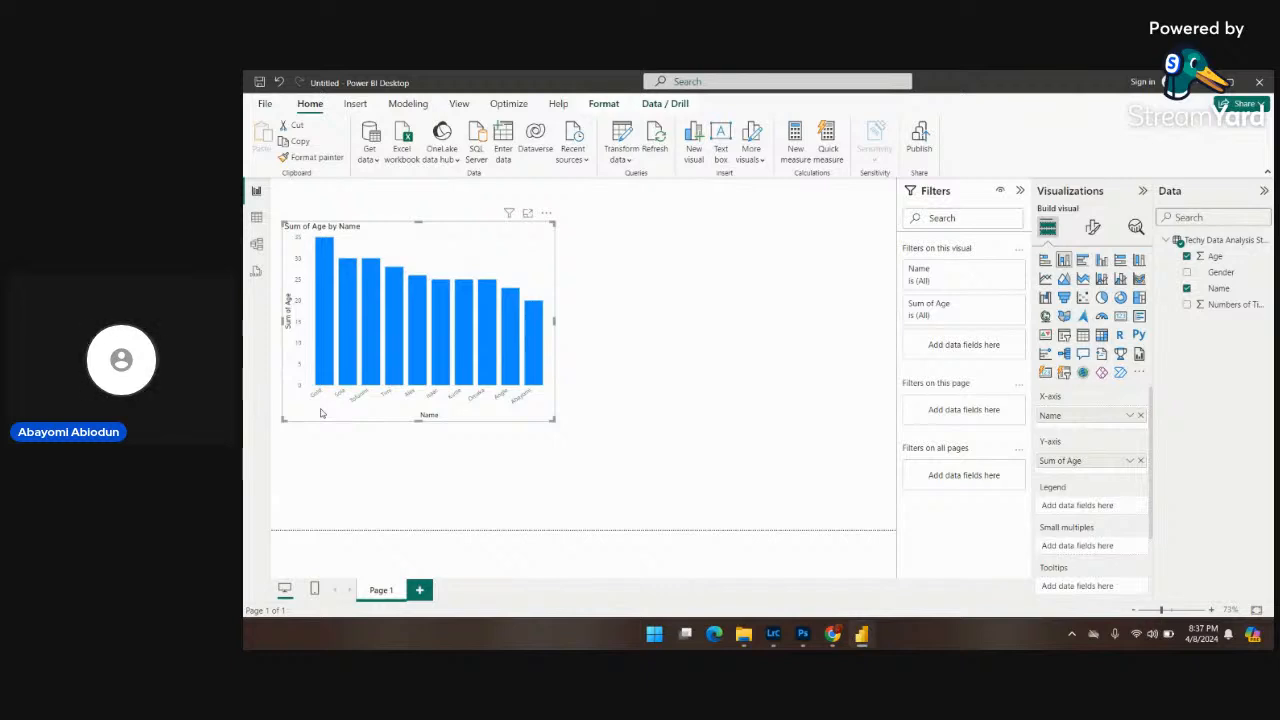
pyautogui.moveTo(327, 296)
pyautogui.moveTo(535, 321)
pyautogui.moveTo(549, 322); pyautogui.dragTo(506, 322)
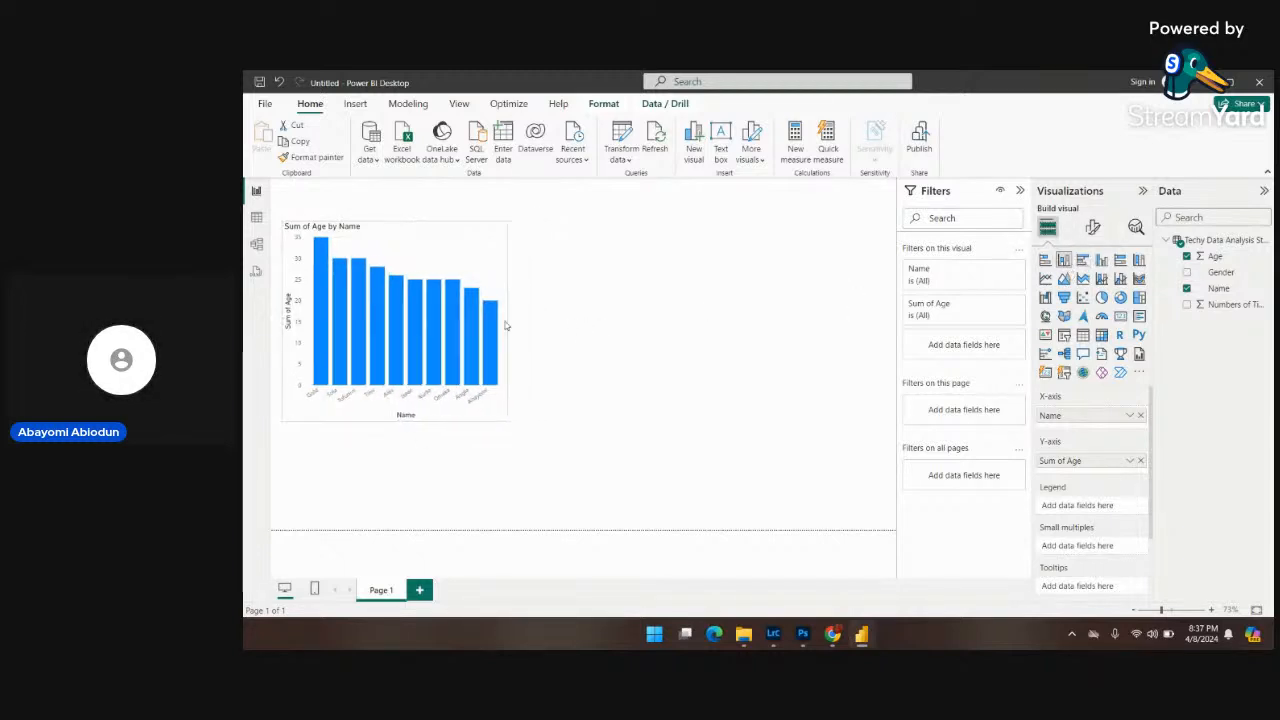
pyautogui.click(666, 334)
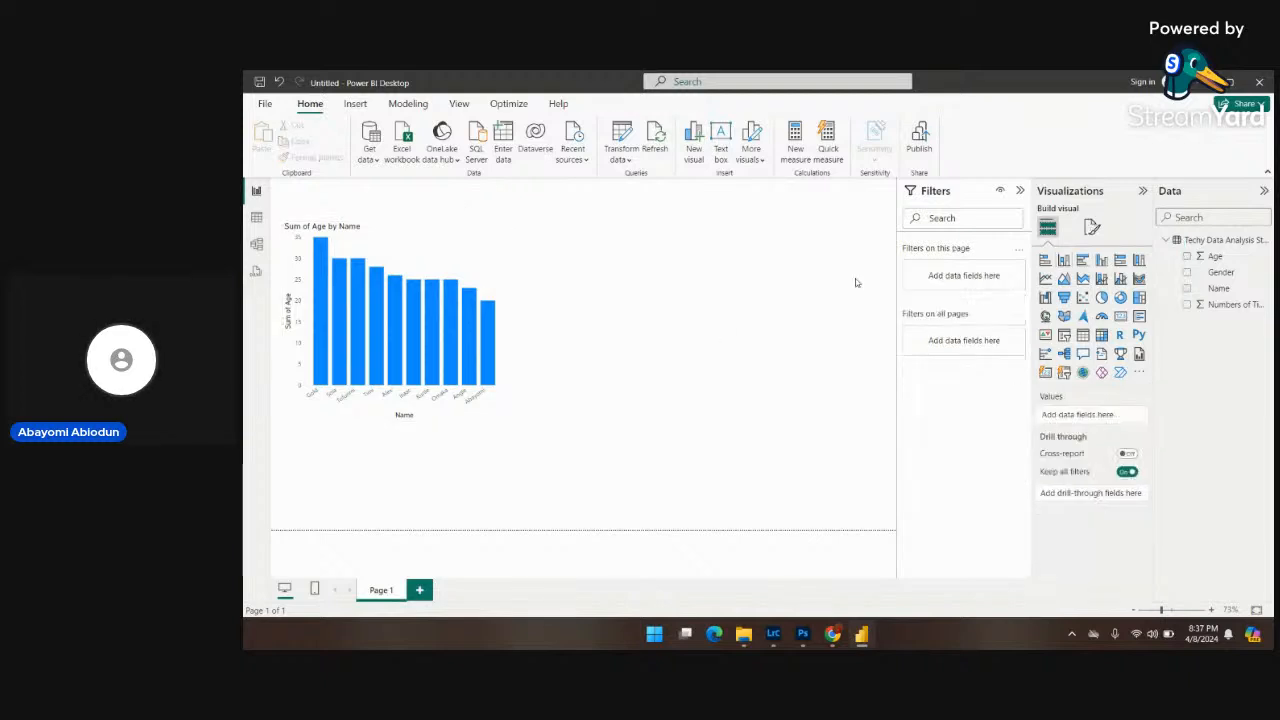
# Create a second column chart of Age by Gender with Name as legend, and place it, made taller, beside the first chart.
pyautogui.click(1187, 257)
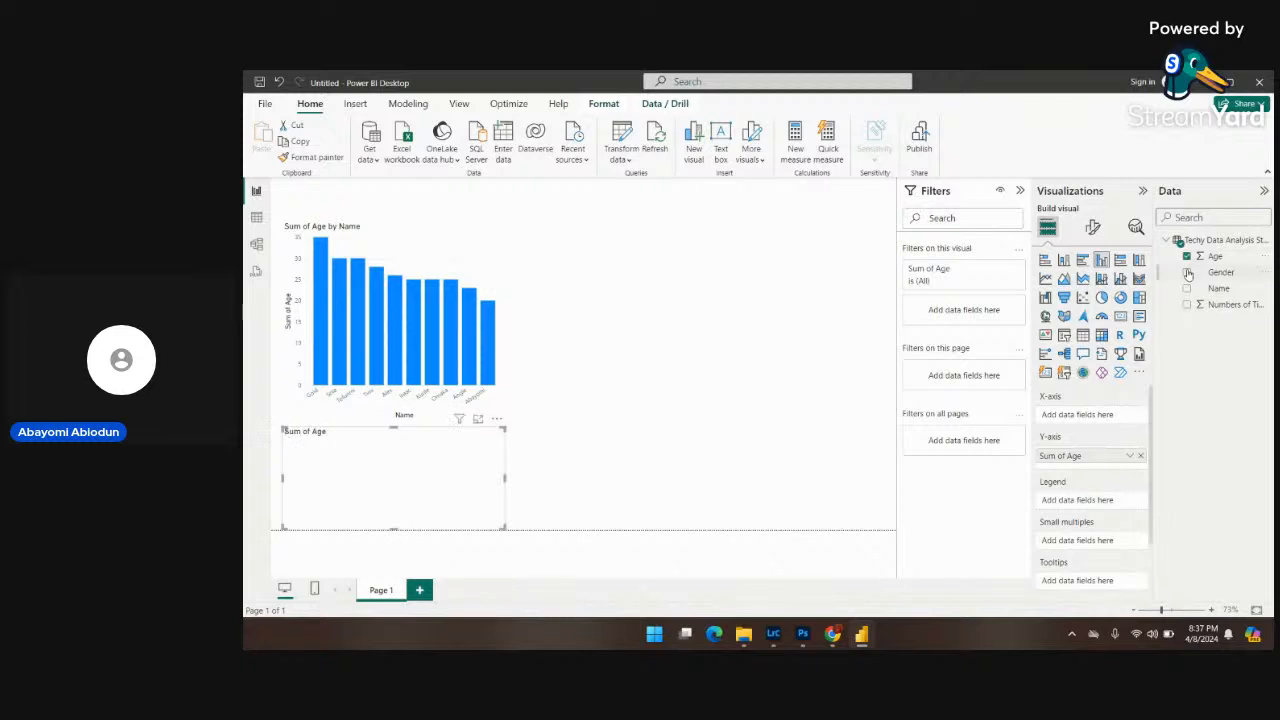
pyautogui.click(1187, 273)
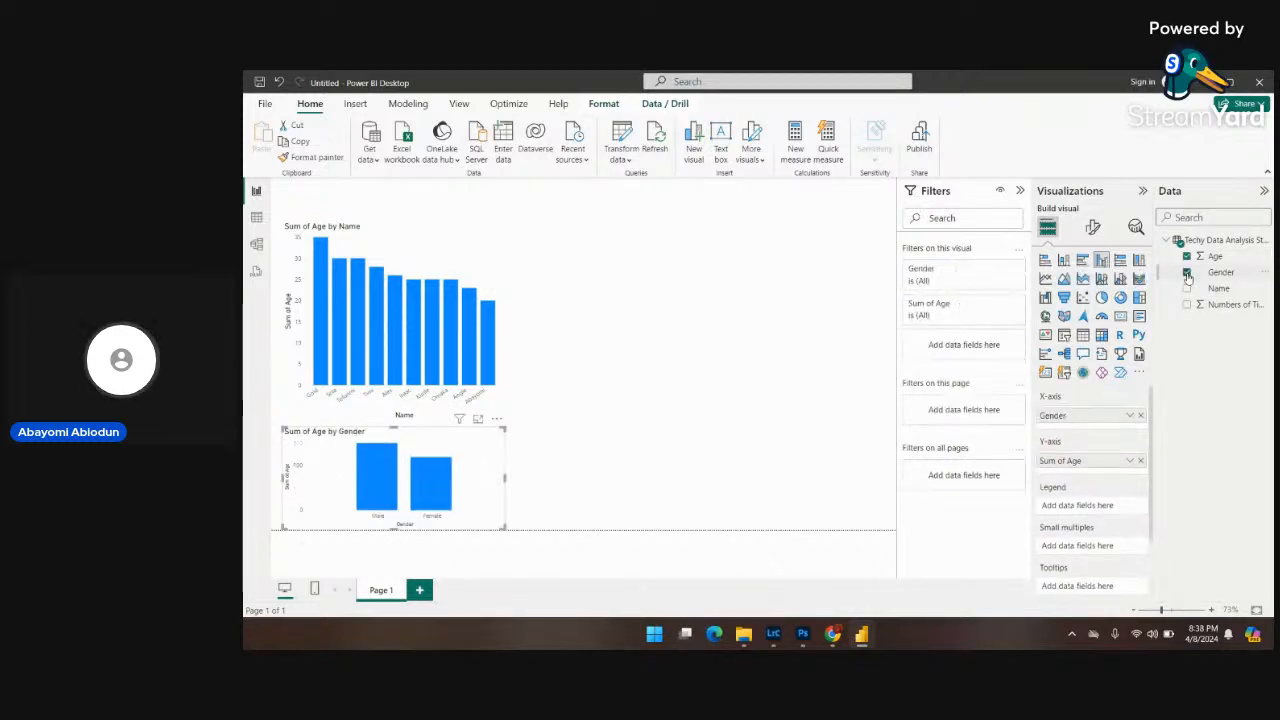
pyautogui.click(1188, 289)
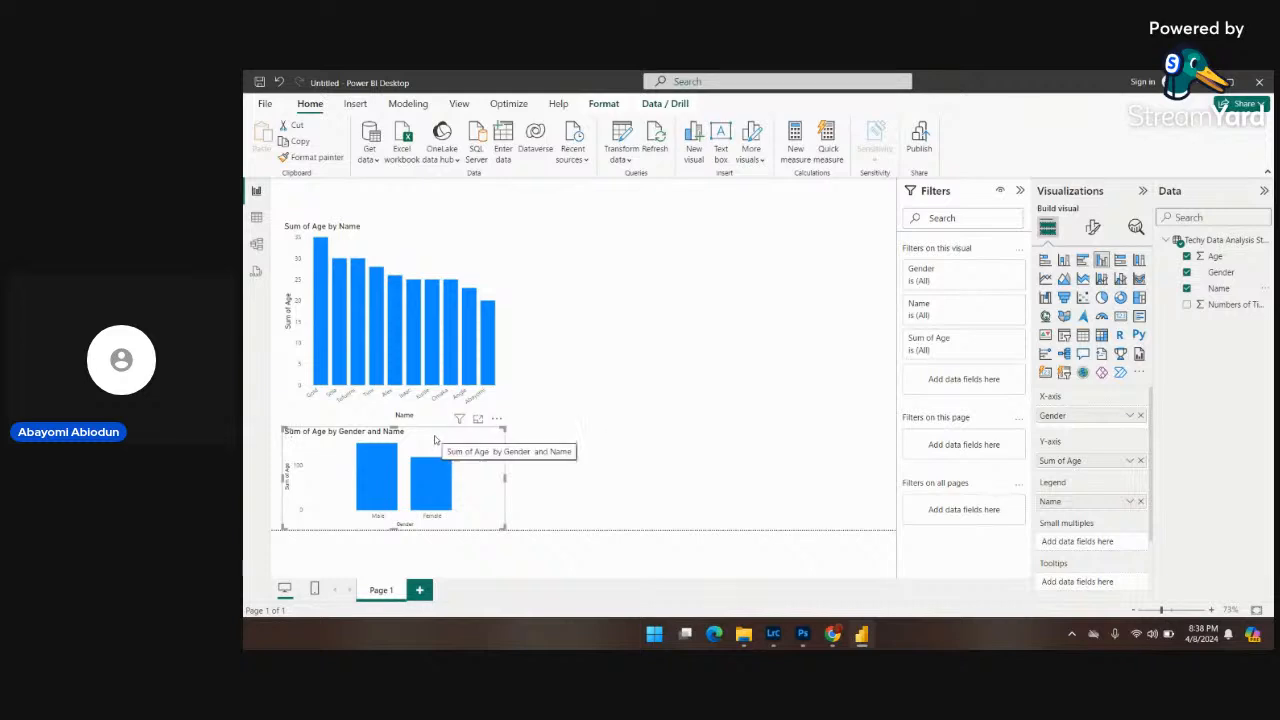
pyautogui.moveTo(435, 440); pyautogui.dragTo(672, 270)
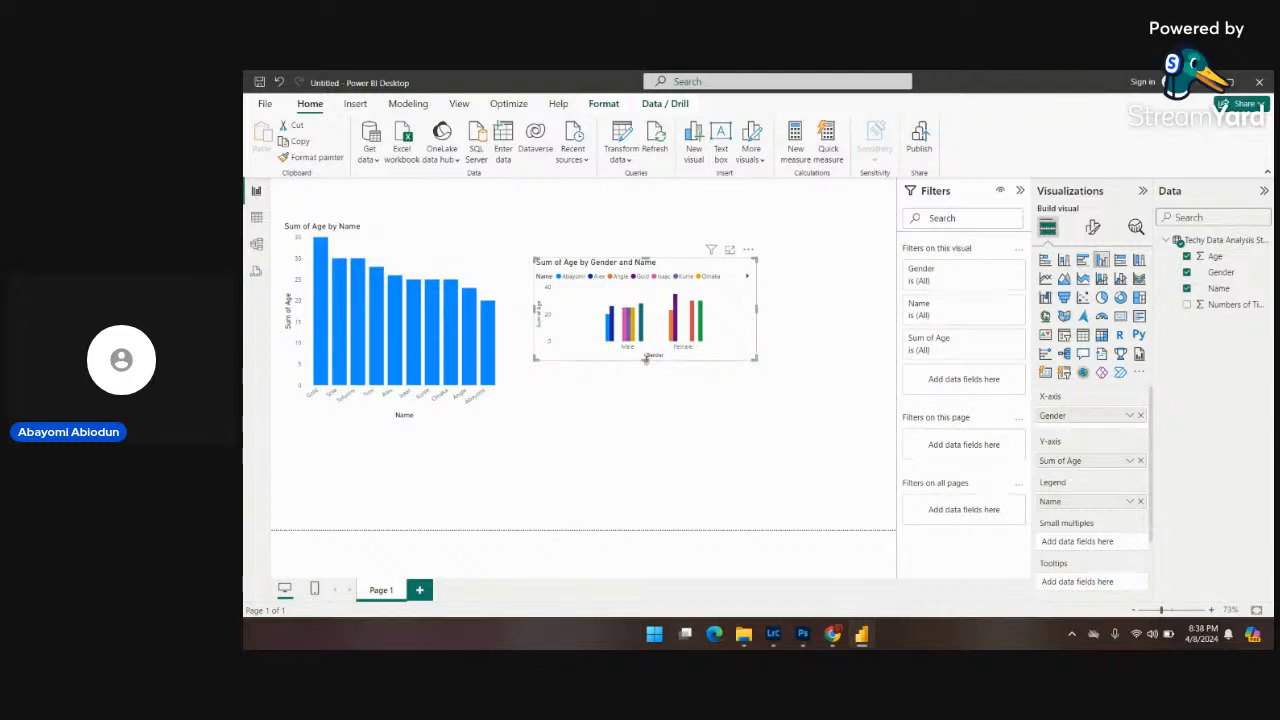
pyautogui.moveTo(647, 358); pyautogui.dragTo(648, 421)
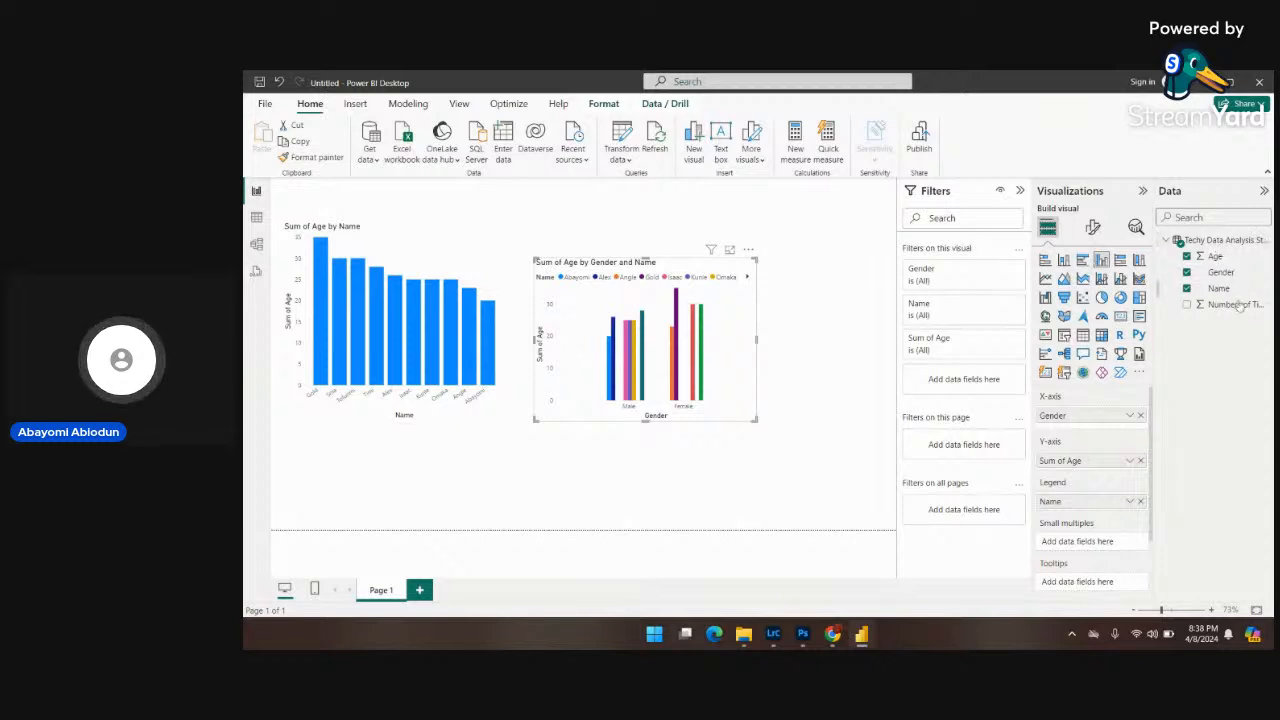
# Change the second chart to plot Numbers of Times Present in Class (10) by Gender, removing Name and Age.
pyautogui.click(1187, 289)
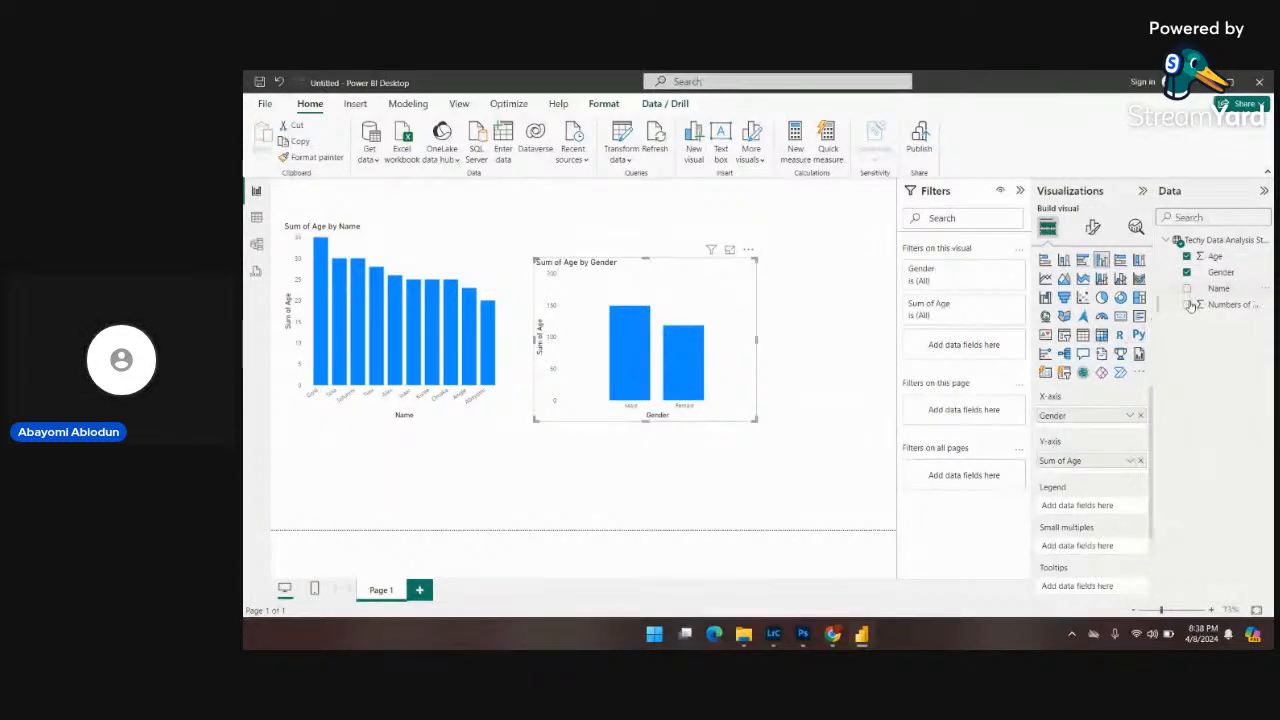
pyautogui.click(1188, 304)
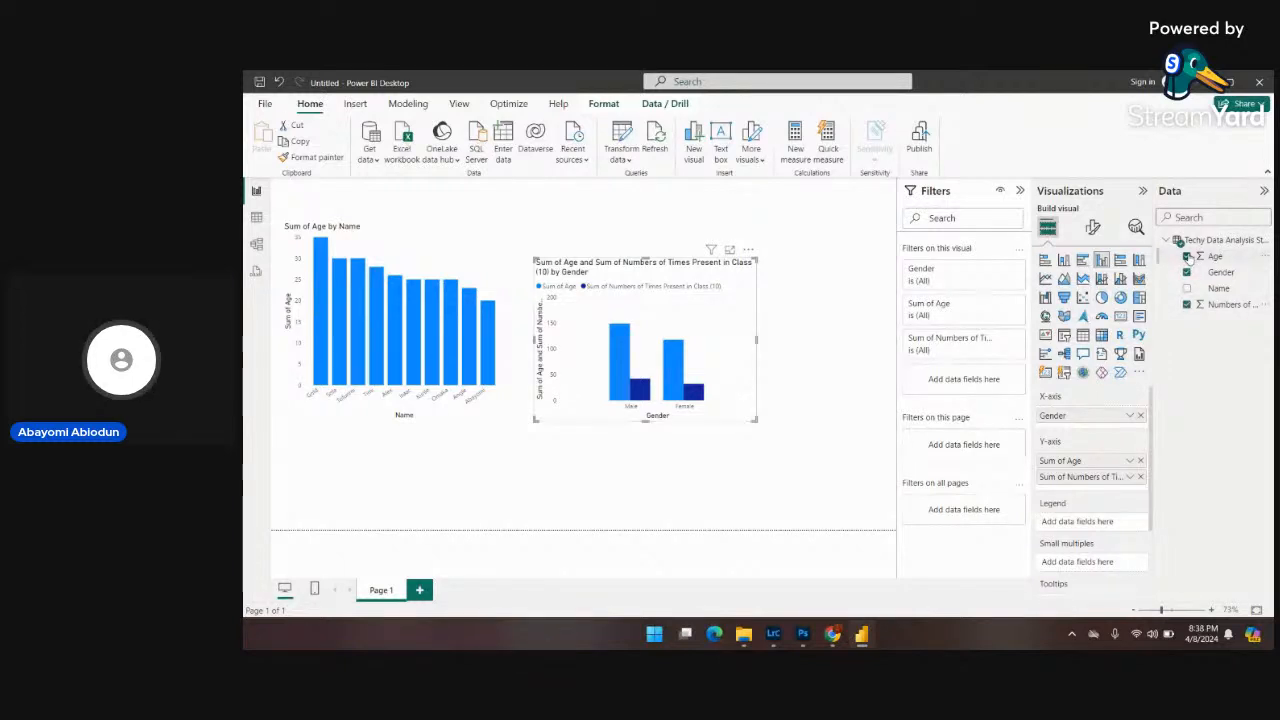
pyautogui.click(1187, 256)
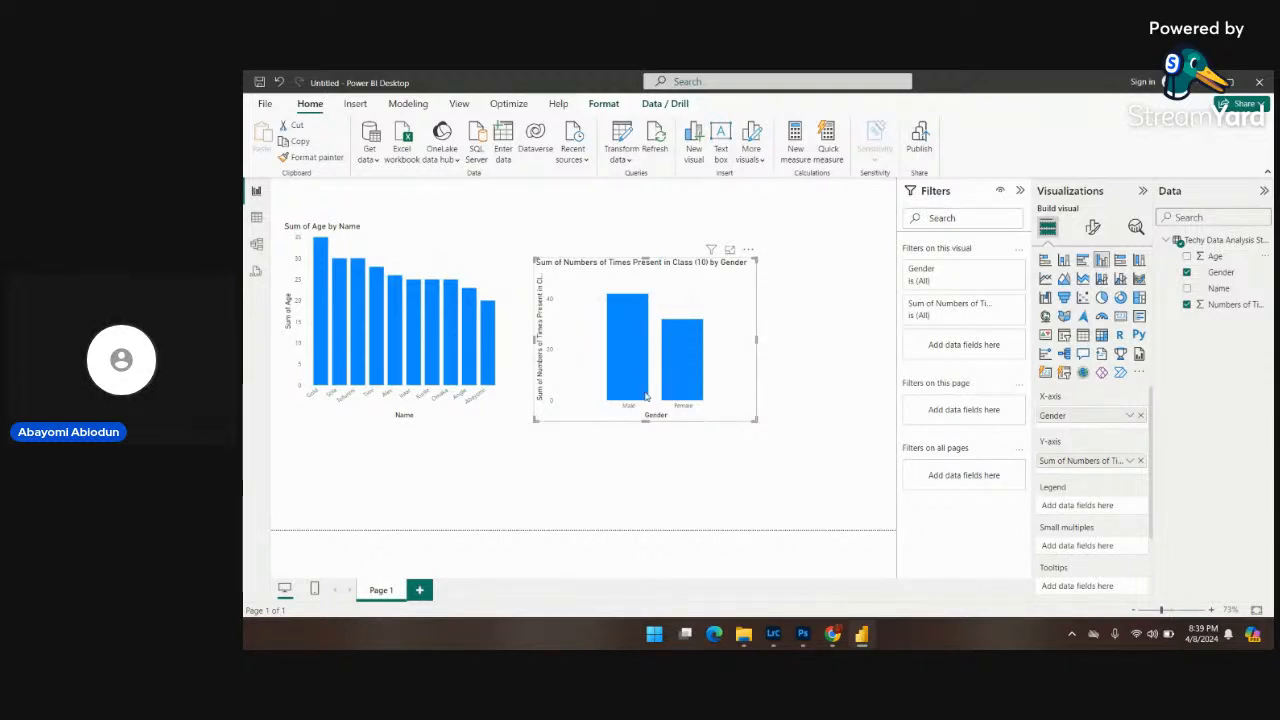
# Inspect the attendance chart's Male and Female columns, move the chart higher on the page, and add Age to it.
pyautogui.moveTo(637, 370)
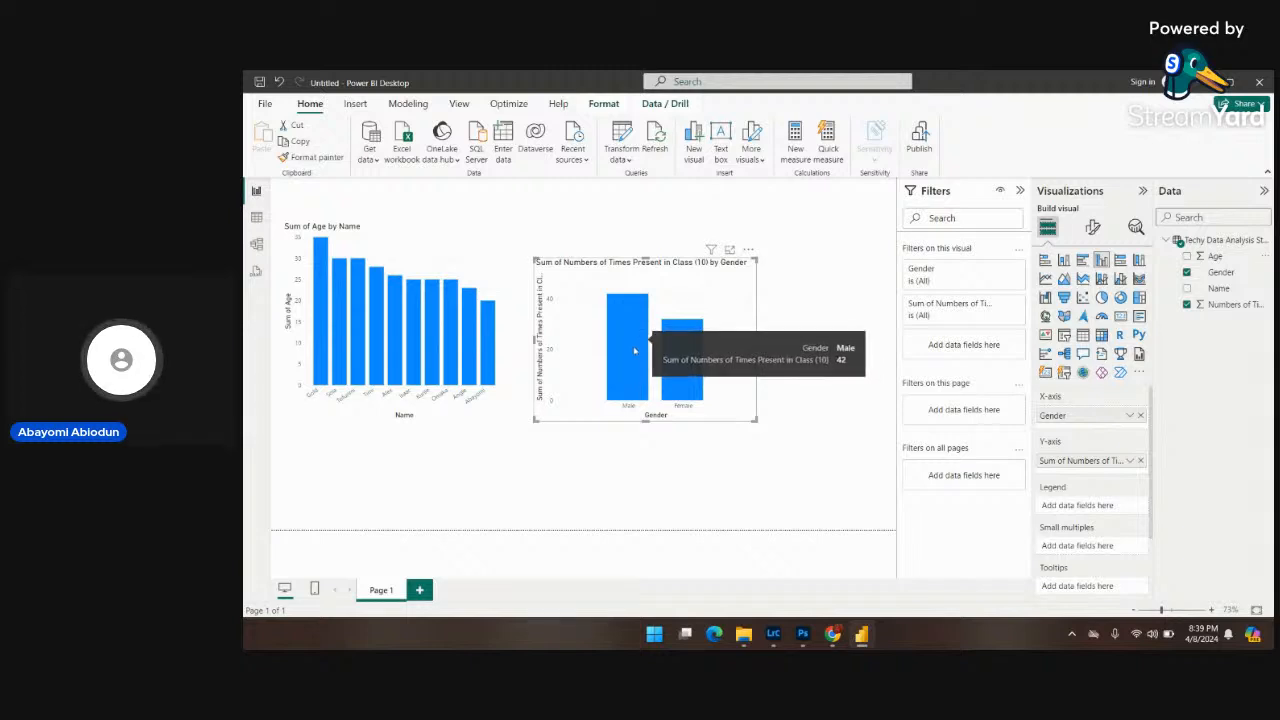
pyautogui.moveTo(683, 370)
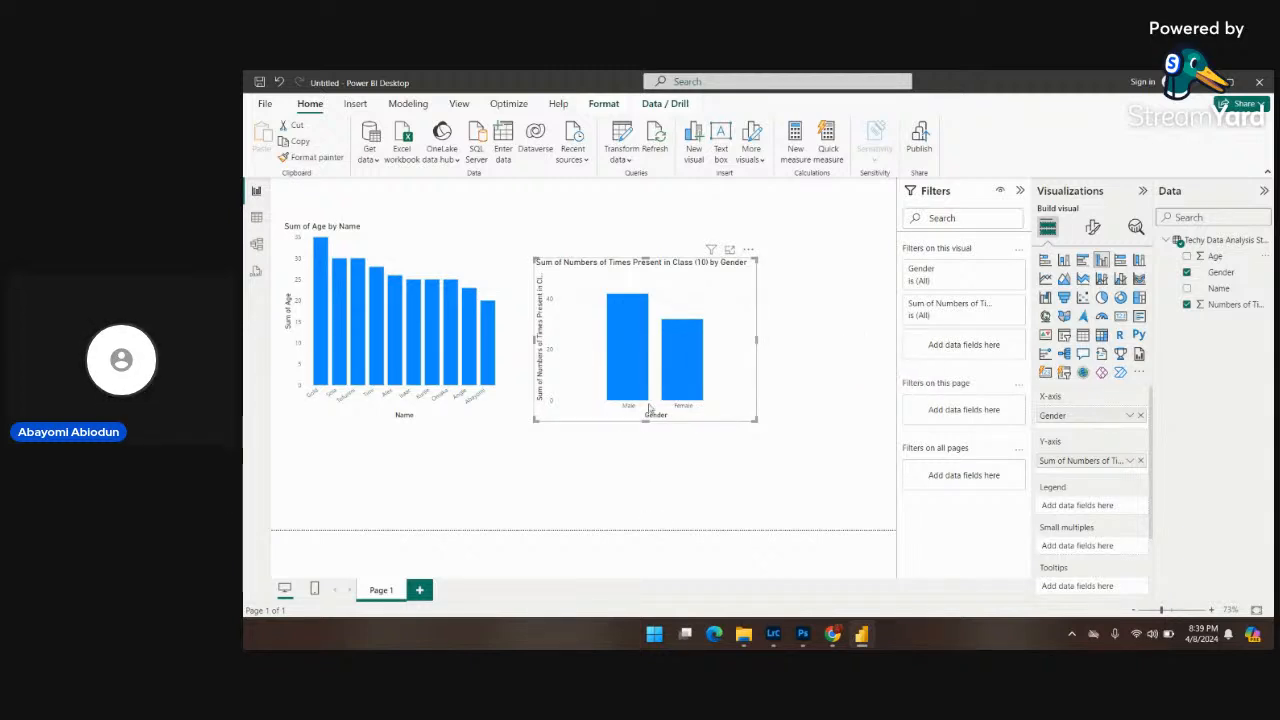
pyautogui.moveTo(677, 291); pyautogui.dragTo(674, 247)
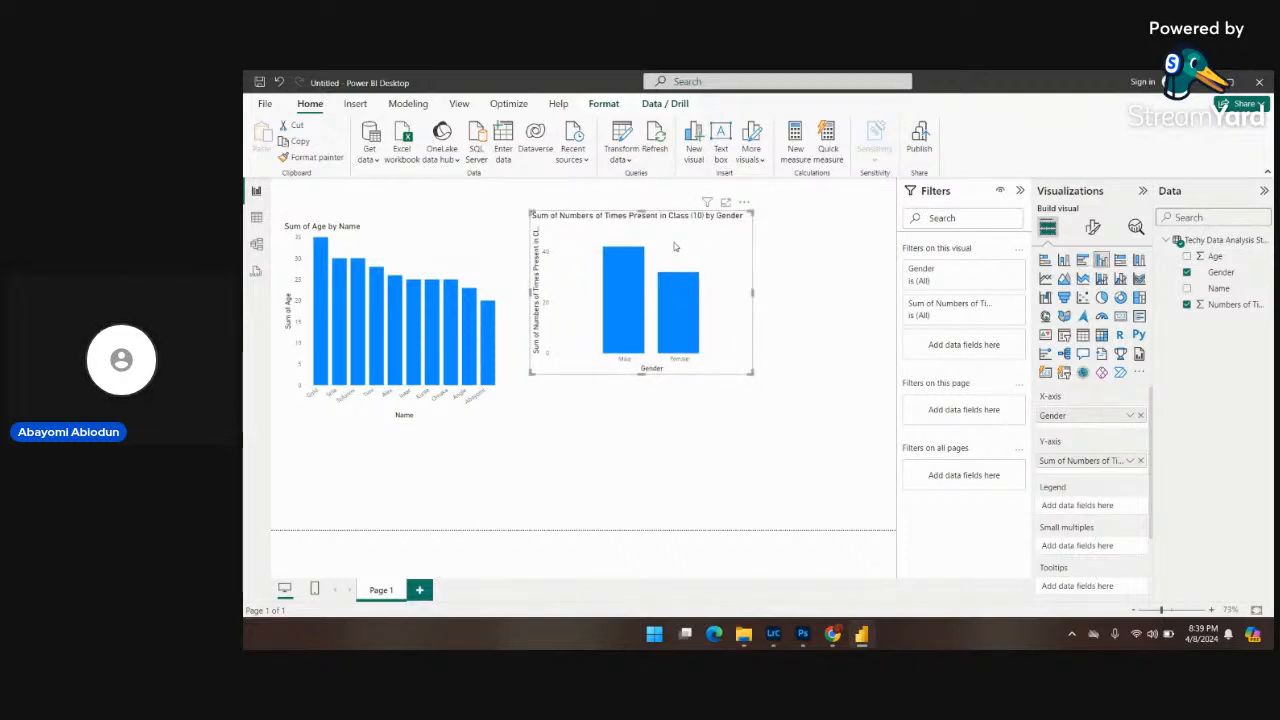
pyautogui.moveTo(643, 288)
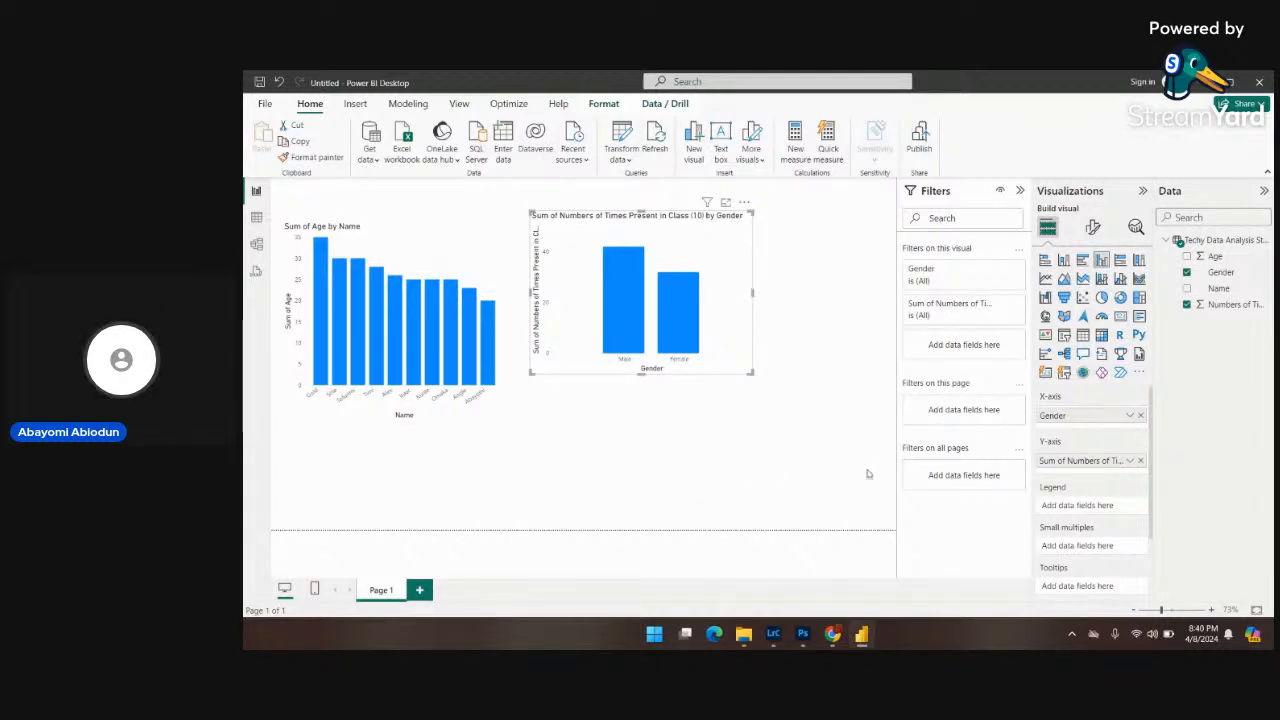
pyautogui.click(1188, 257)
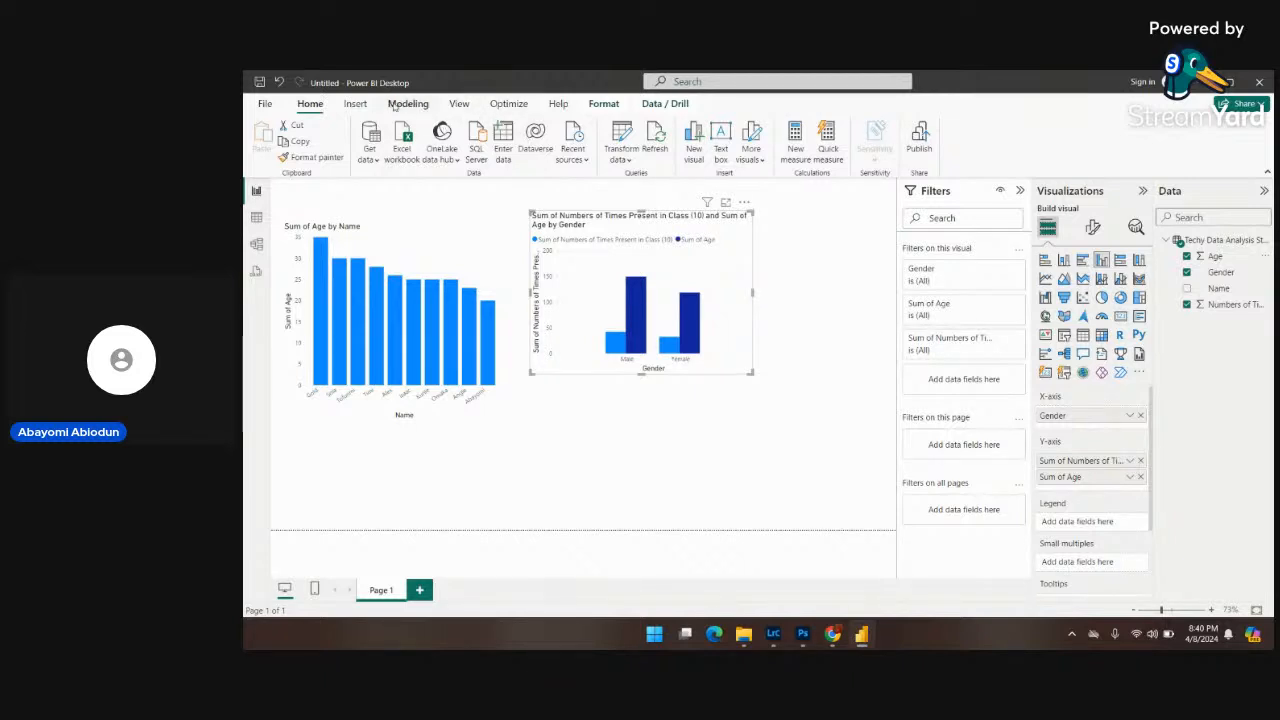
# Enlarge the report page to 110% and examine the name columns in the age-by-name chart.
pyautogui.click(458, 104)
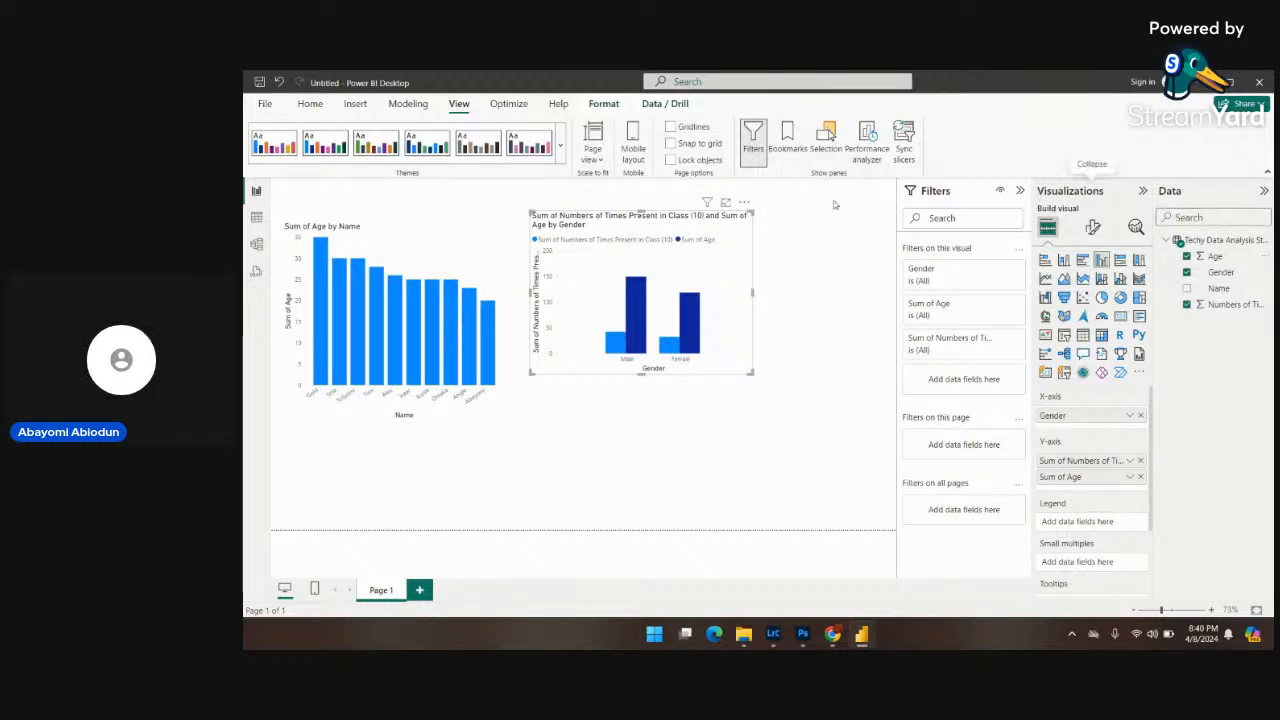
pyautogui.click(1187, 610)
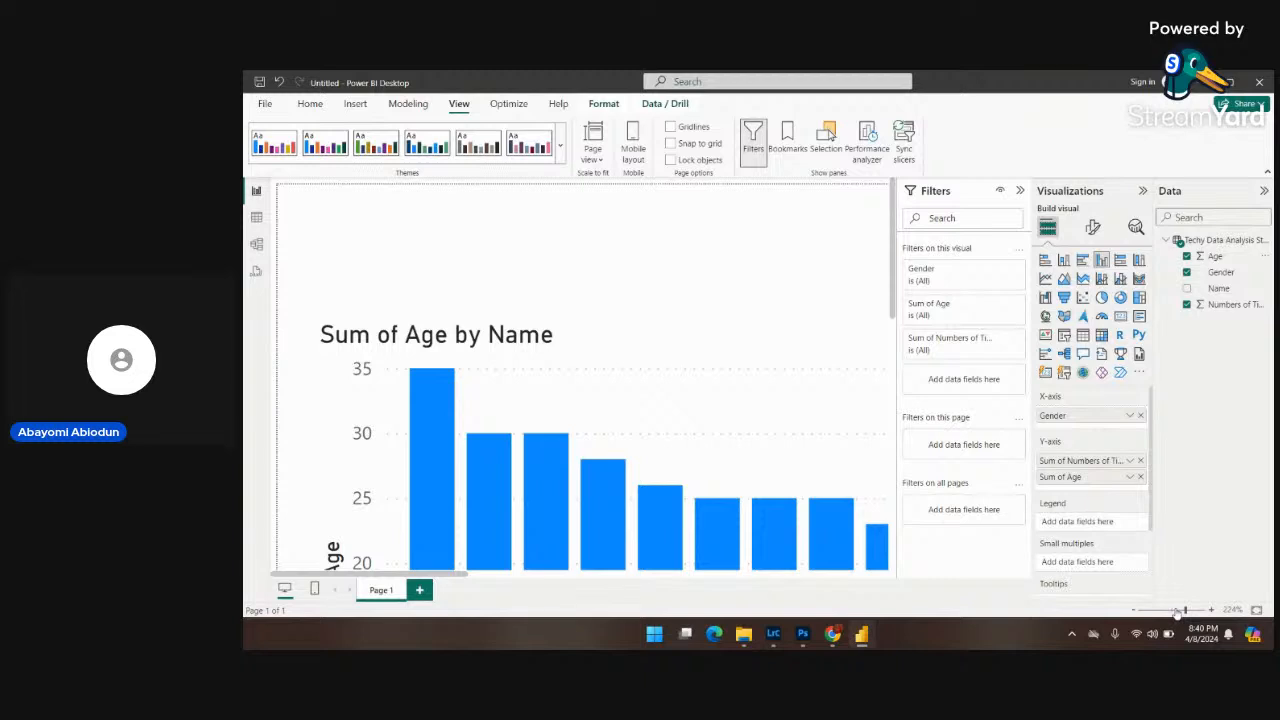
pyautogui.click(1176, 610)
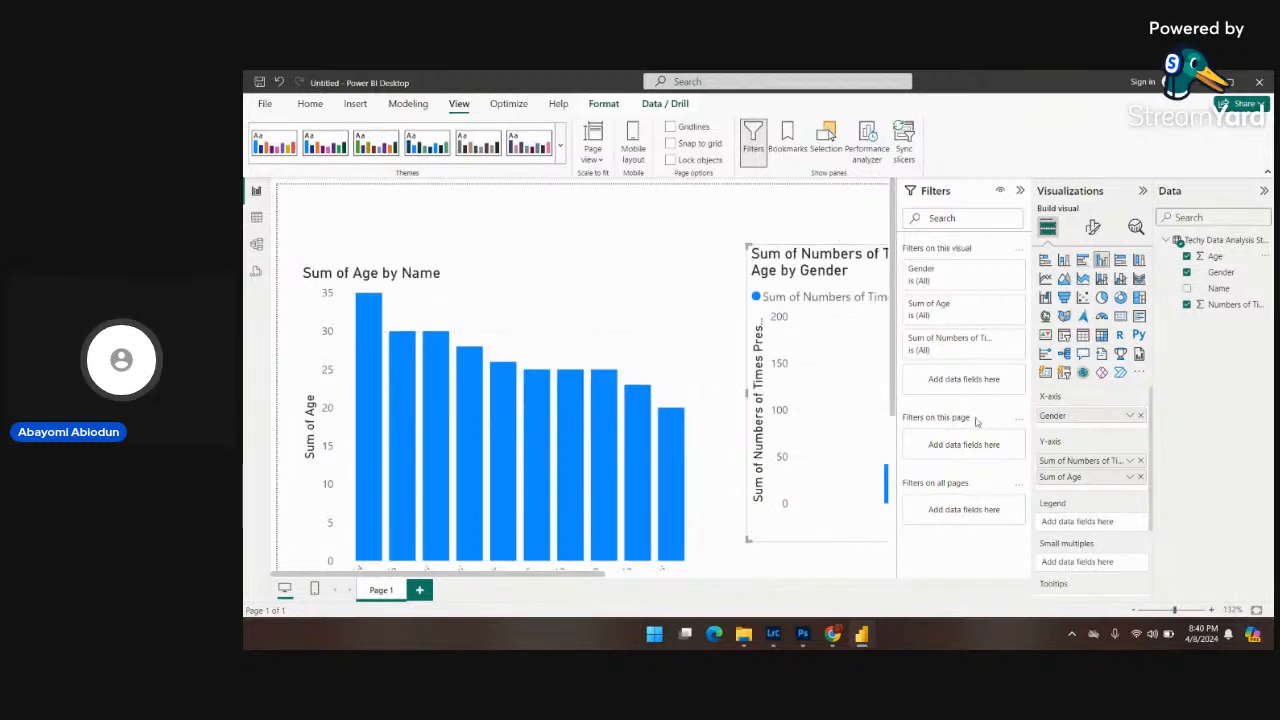
pyautogui.click(1133, 610)
pyautogui.click(1133, 610)
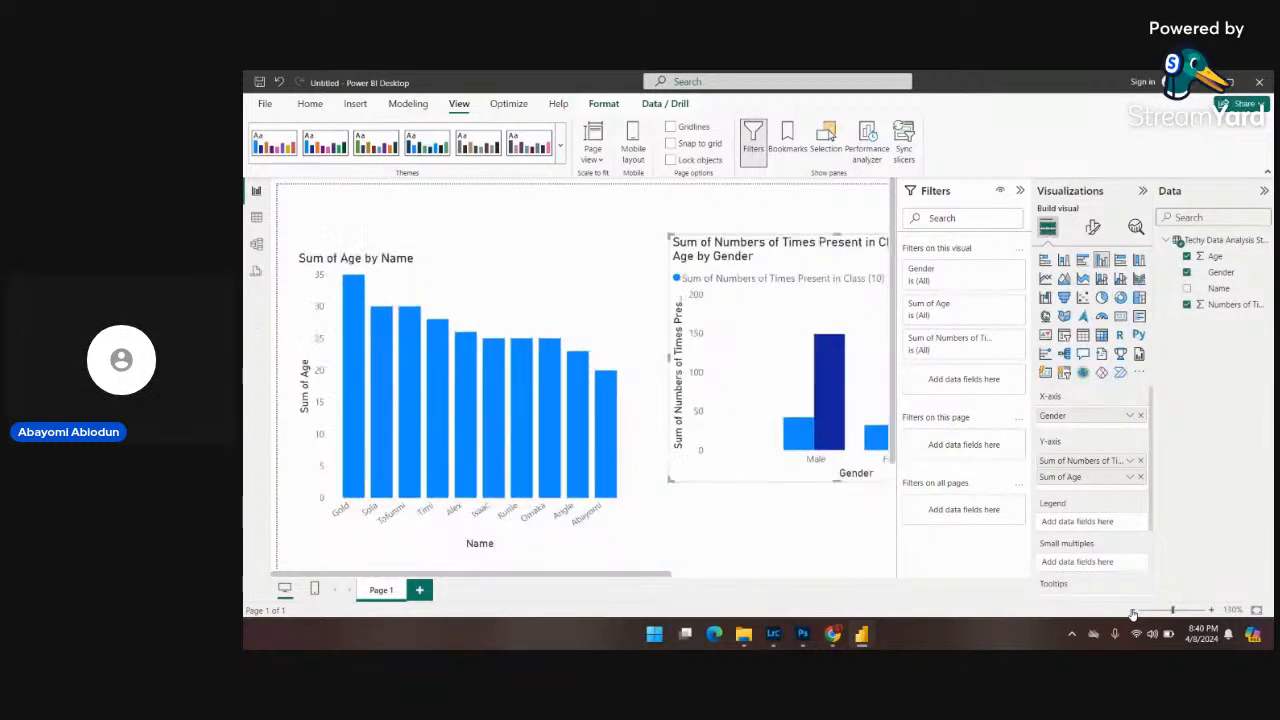
pyautogui.click(809, 513)
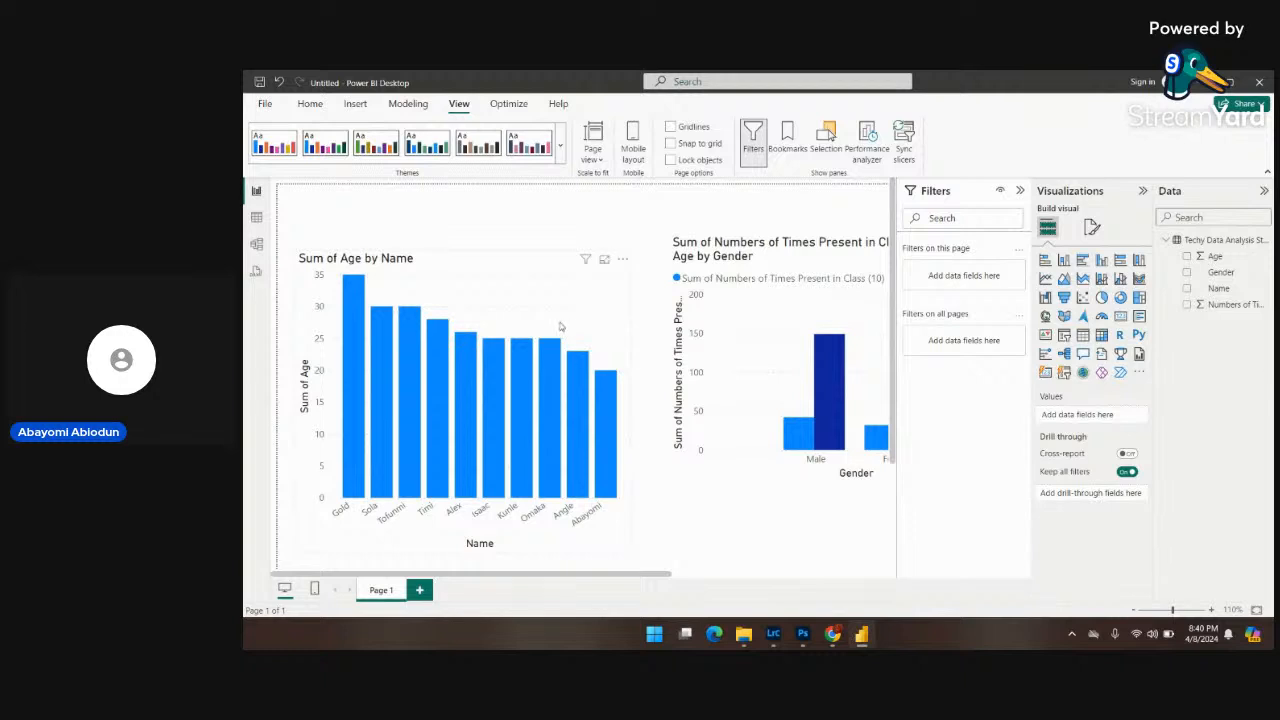
pyautogui.moveTo(663, 578); pyautogui.dragTo(523, 569)
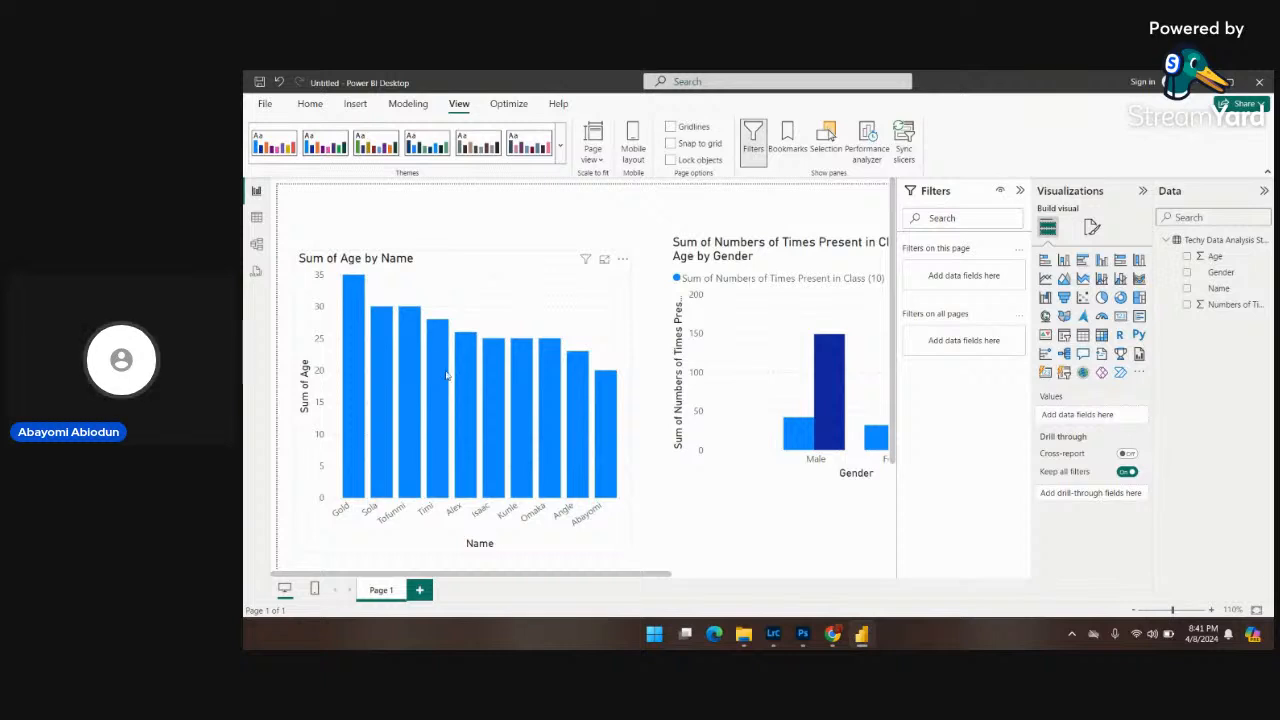
pyautogui.scroll(-2, 502, 441)
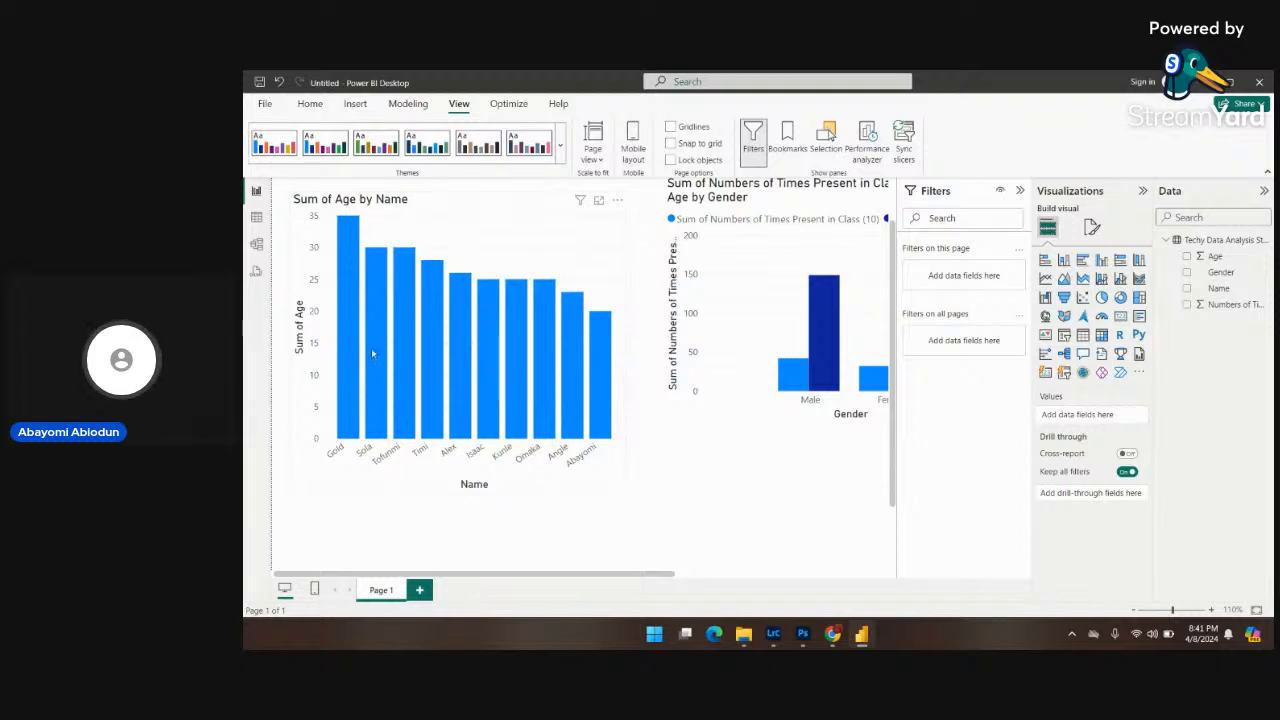
pyautogui.scroll(1, 483, 325)
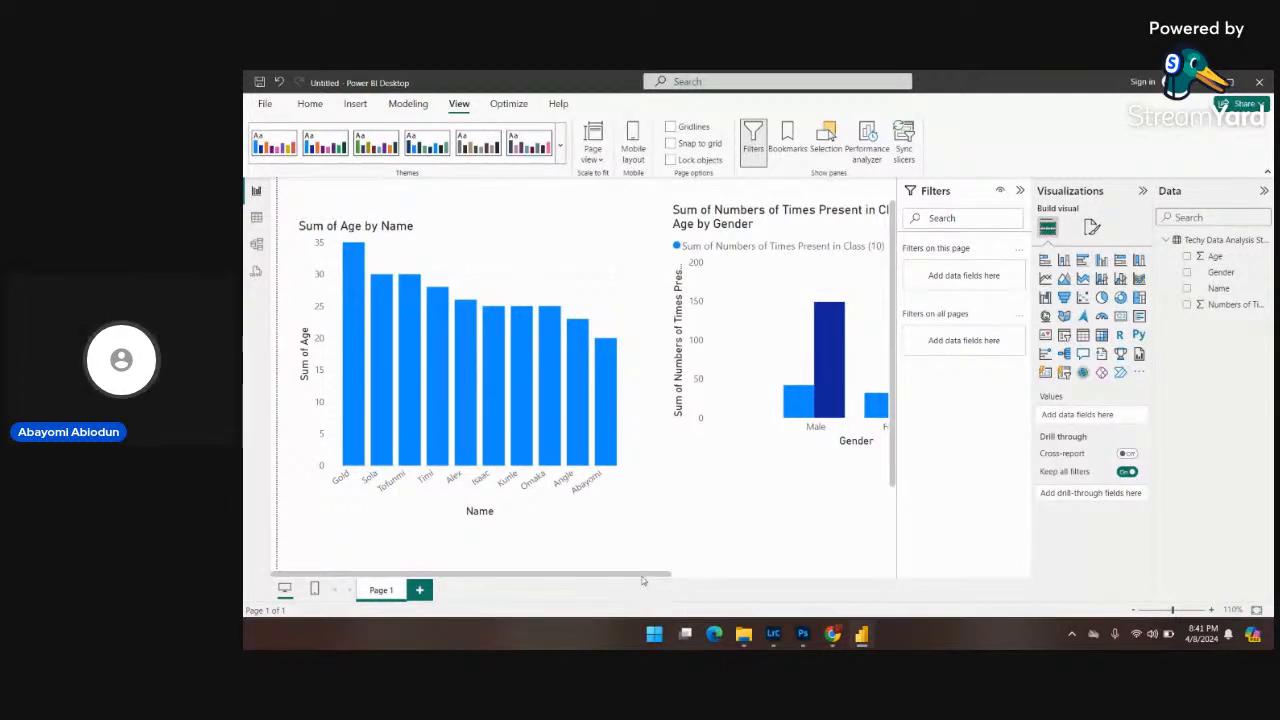
# Remove Age from the gender chart, inspect its Female attendance column, and move the chart lower on the page.
pyautogui.moveTo(643, 578); pyautogui.dragTo(743, 578)
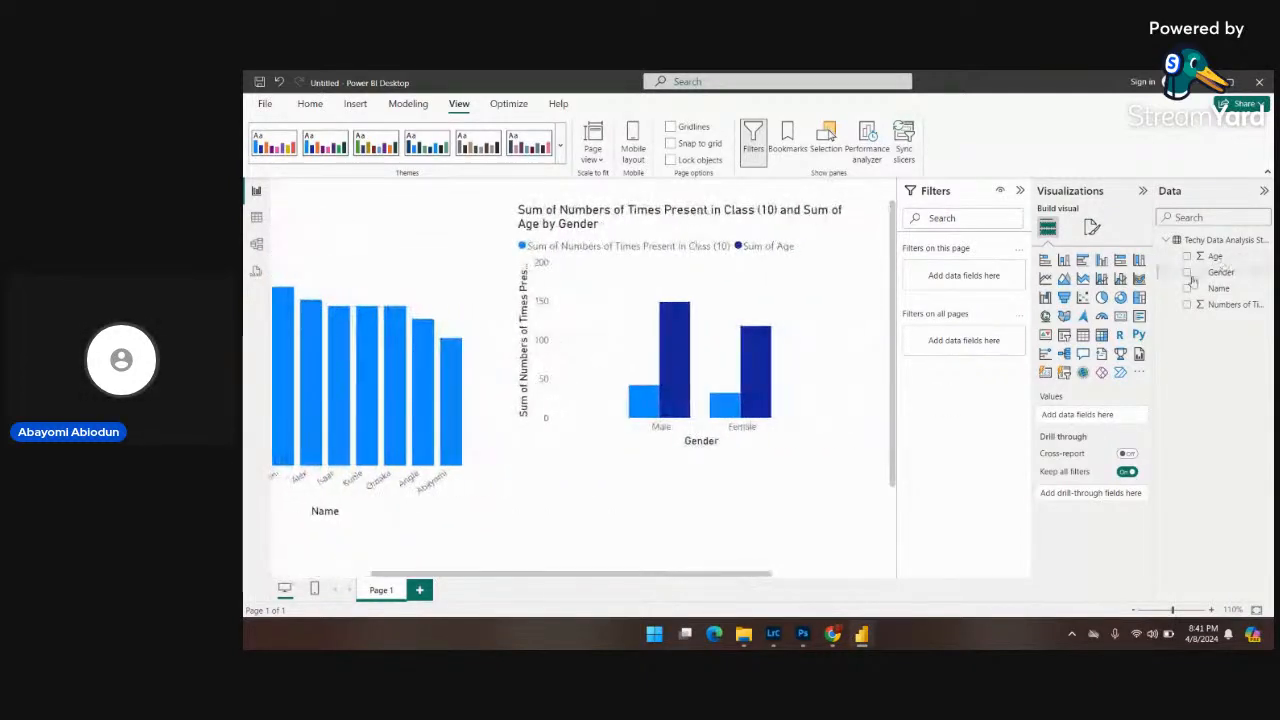
pyautogui.click(660, 277)
pyautogui.click(1187, 256)
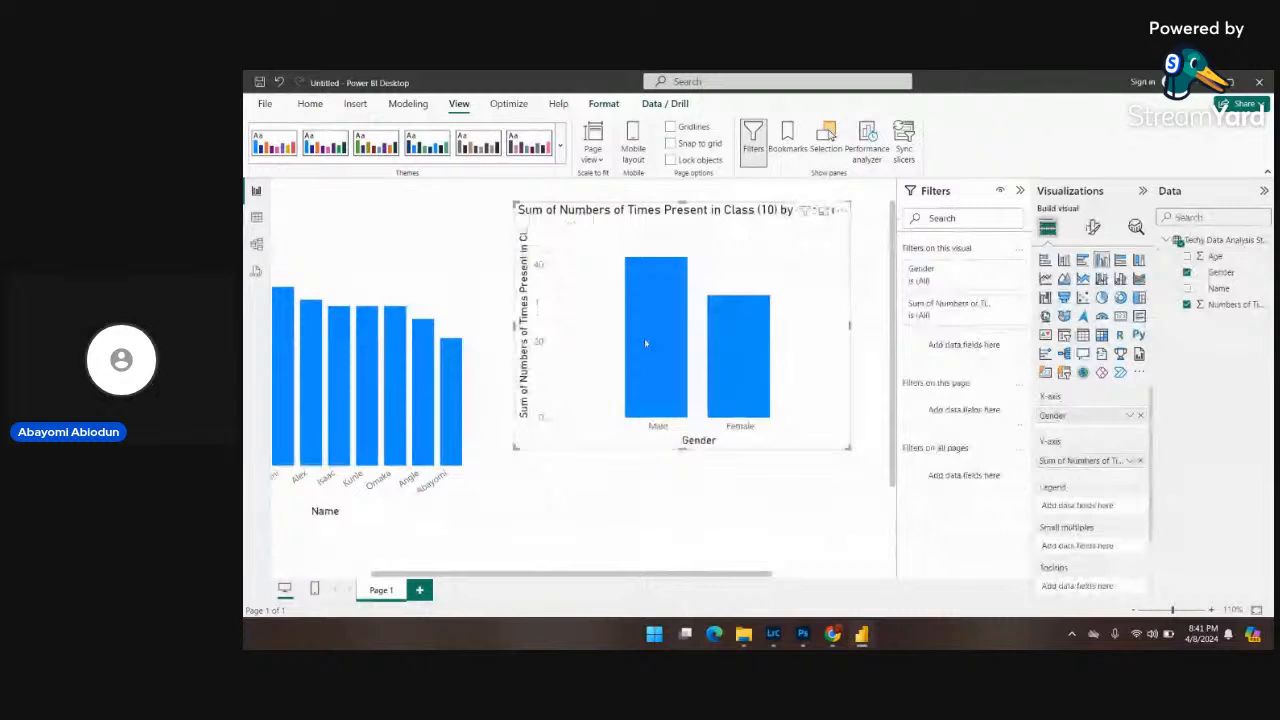
pyautogui.moveTo(720, 366)
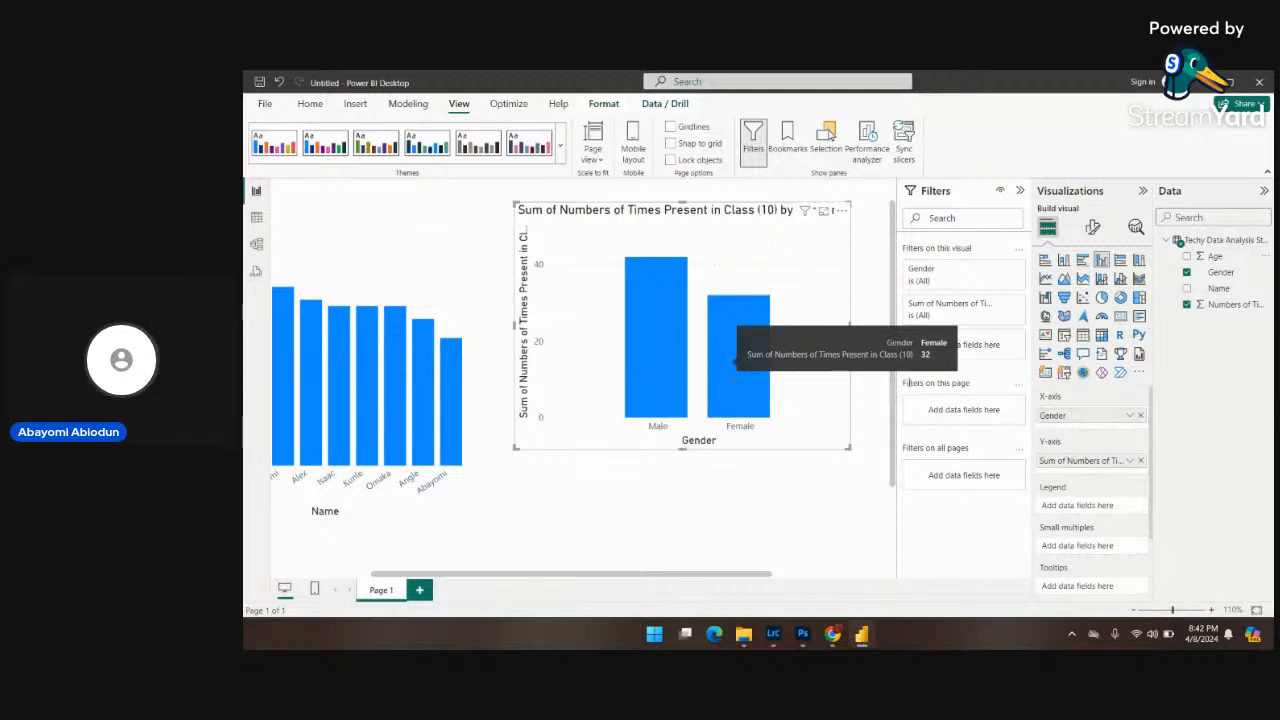
pyautogui.moveTo(646, 218); pyautogui.dragTo(648, 297)
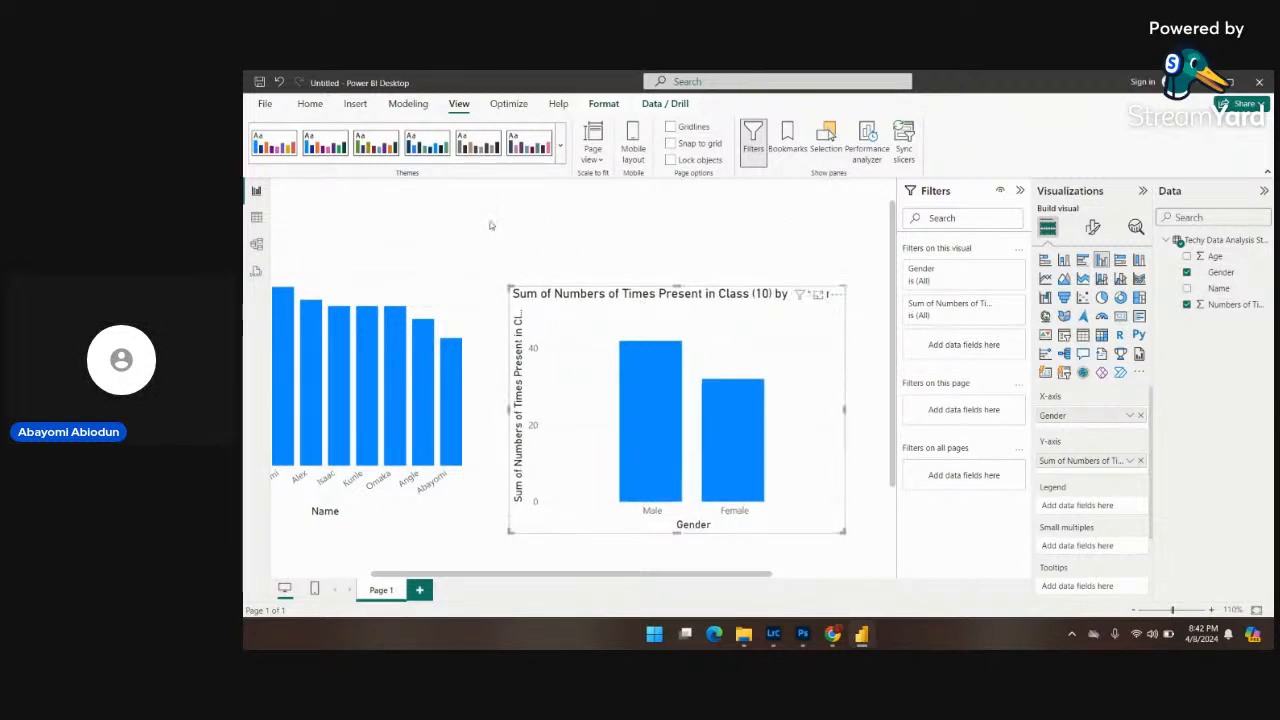
# Move the age-by-name chart lower, level with the gender chart, and deselect it.
pyautogui.hscroll(-2, 486, 247)
pyautogui.hscroll(-2, 486, 247)
pyautogui.scroll(1, 490, 255)
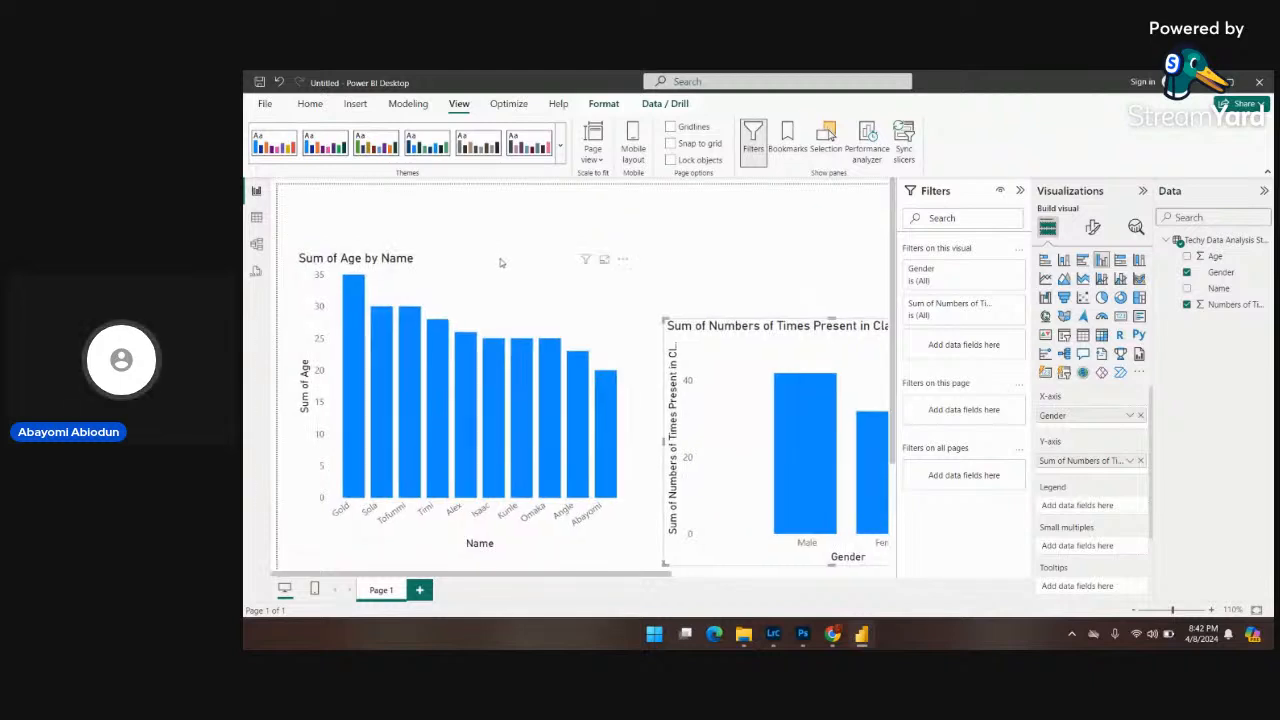
pyautogui.click(491, 245)
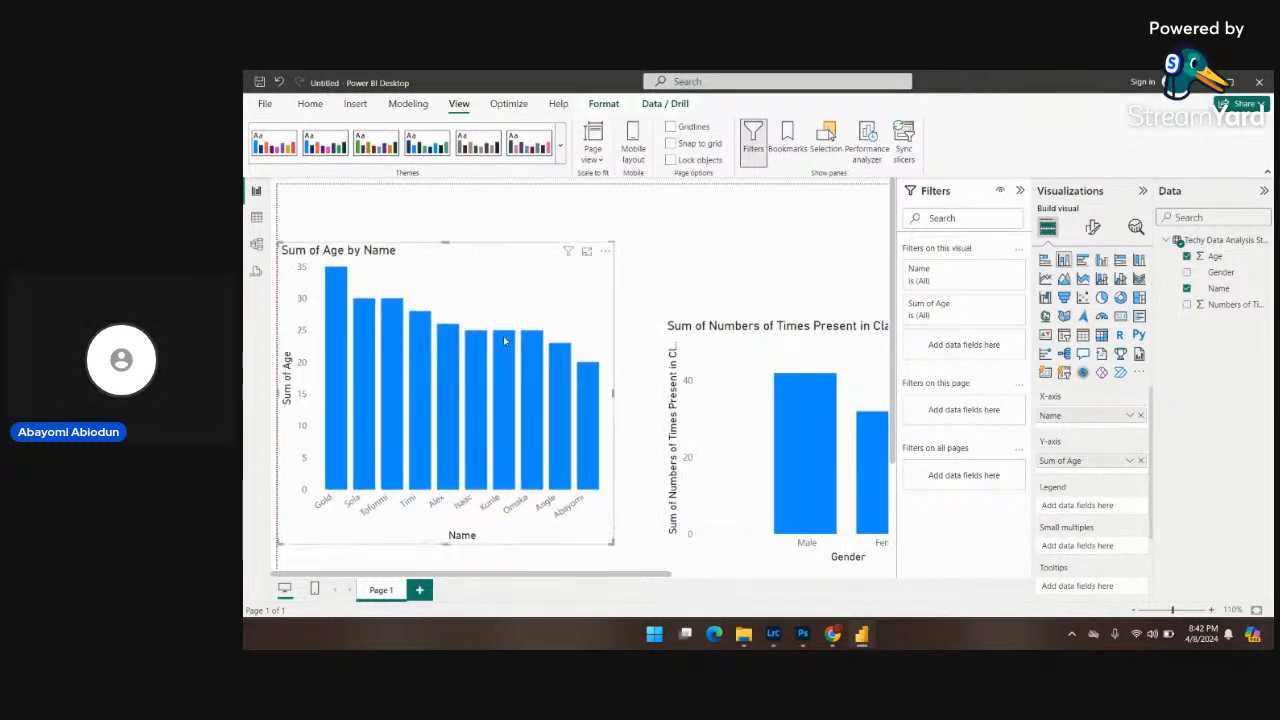
pyautogui.moveTo(481, 250); pyautogui.dragTo(514, 331)
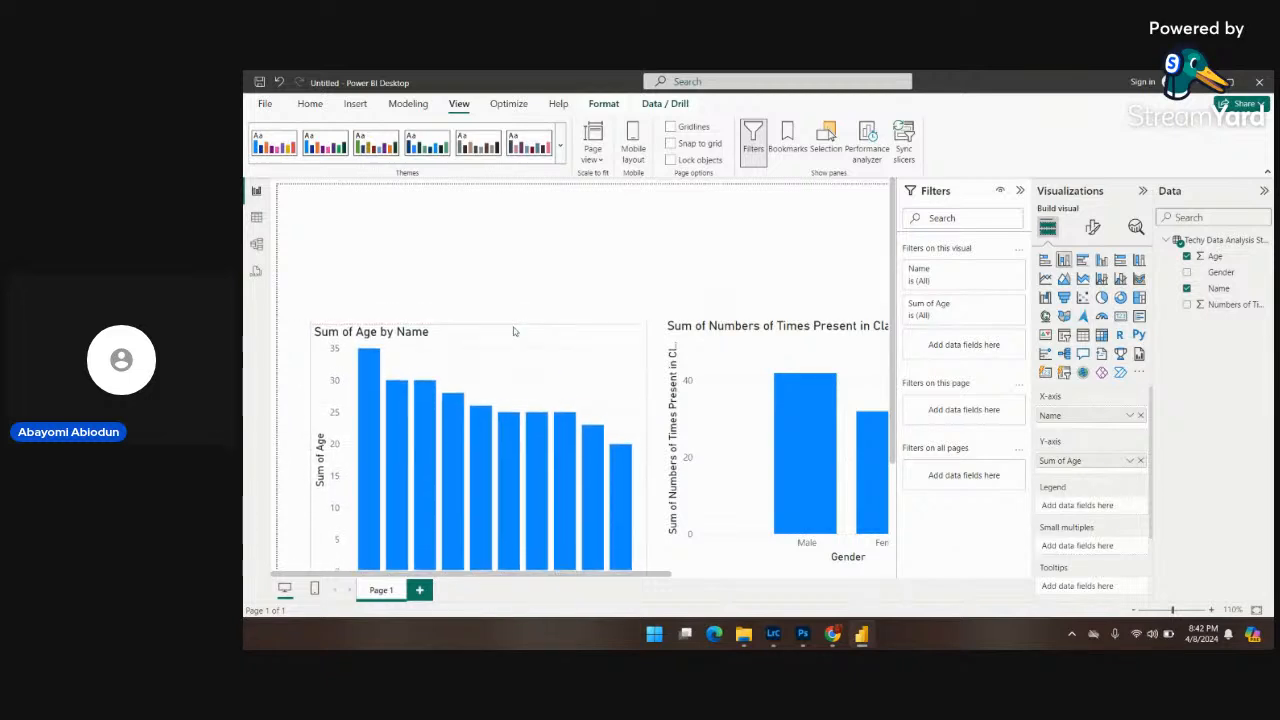
pyautogui.click(403, 238)
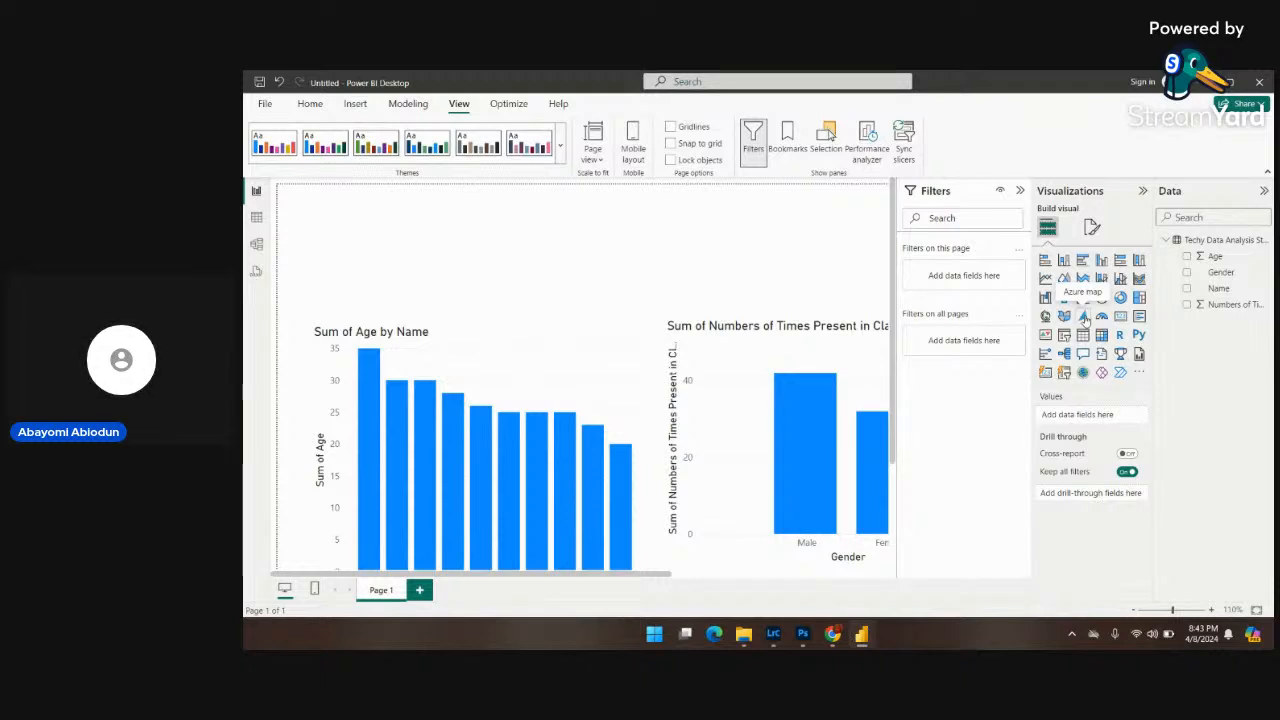
# Add a card visual above the age-by-name chart, shorten it, and move the chart lower to clear it.
pyautogui.click(310, 104)
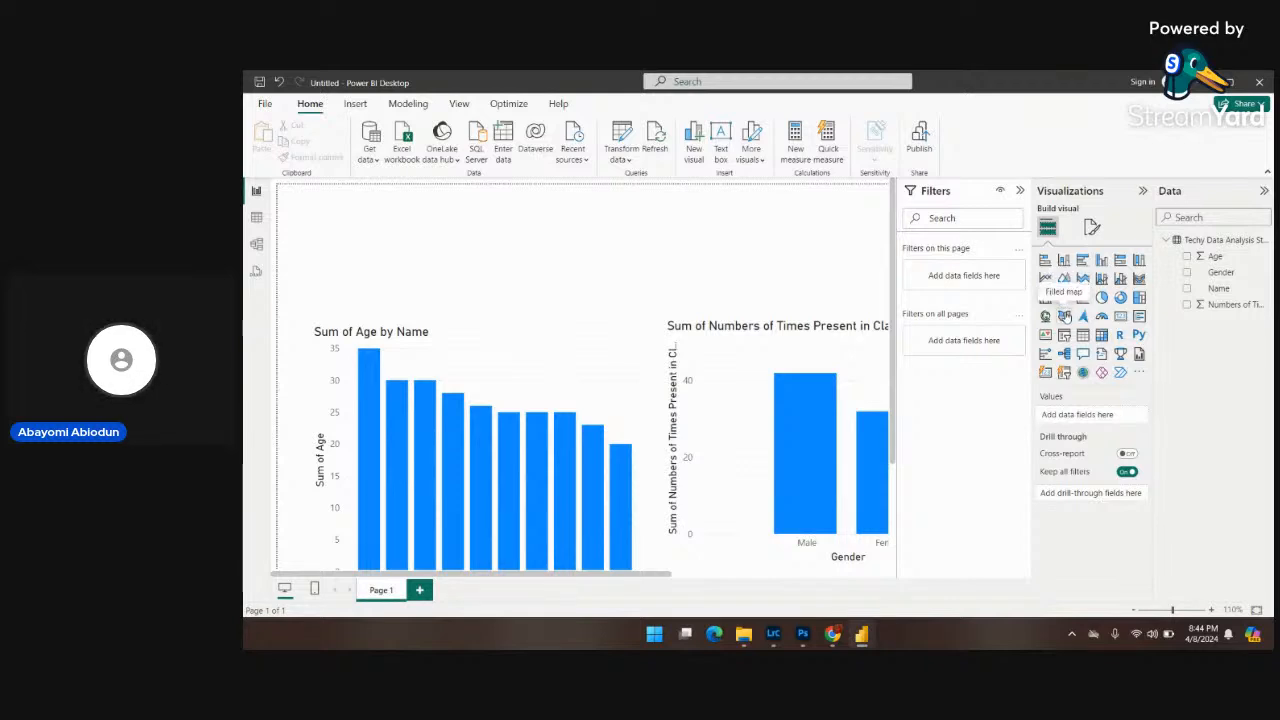
pyautogui.click(1121, 316)
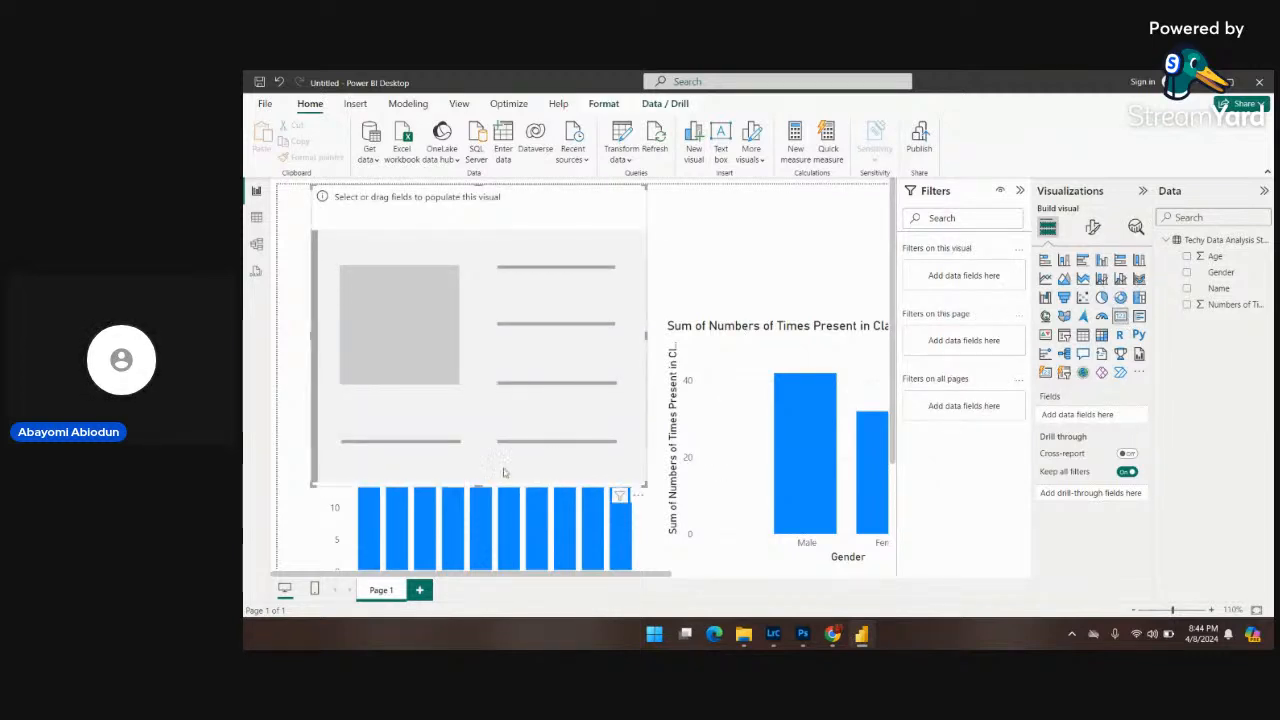
pyautogui.moveTo(478, 486); pyautogui.dragTo(470, 378)
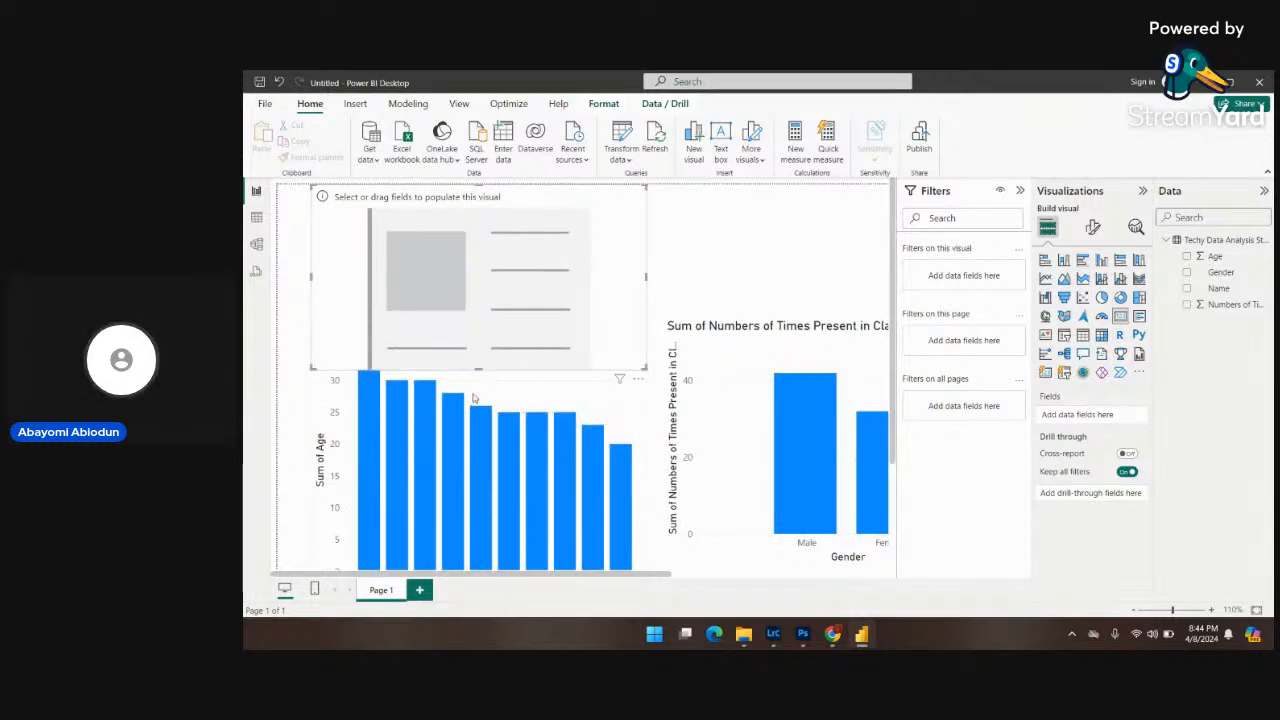
pyautogui.click(477, 402)
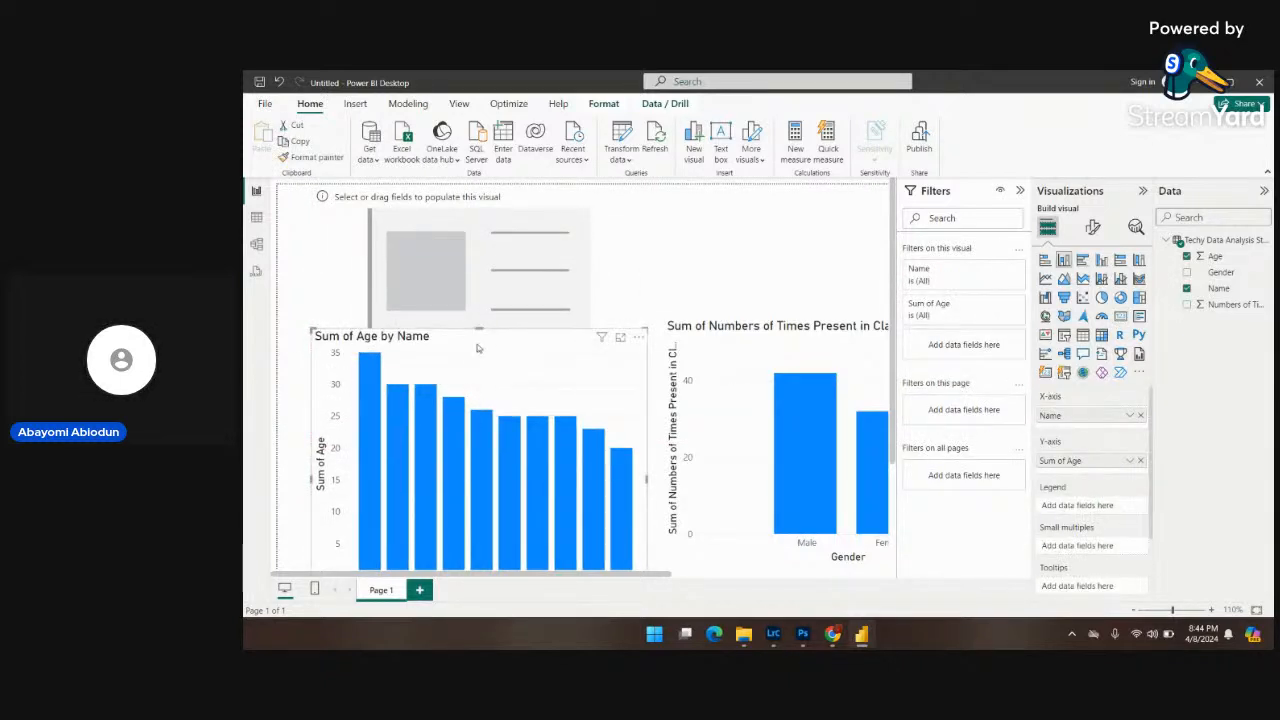
pyautogui.moveTo(477, 348); pyautogui.dragTo(465, 432)
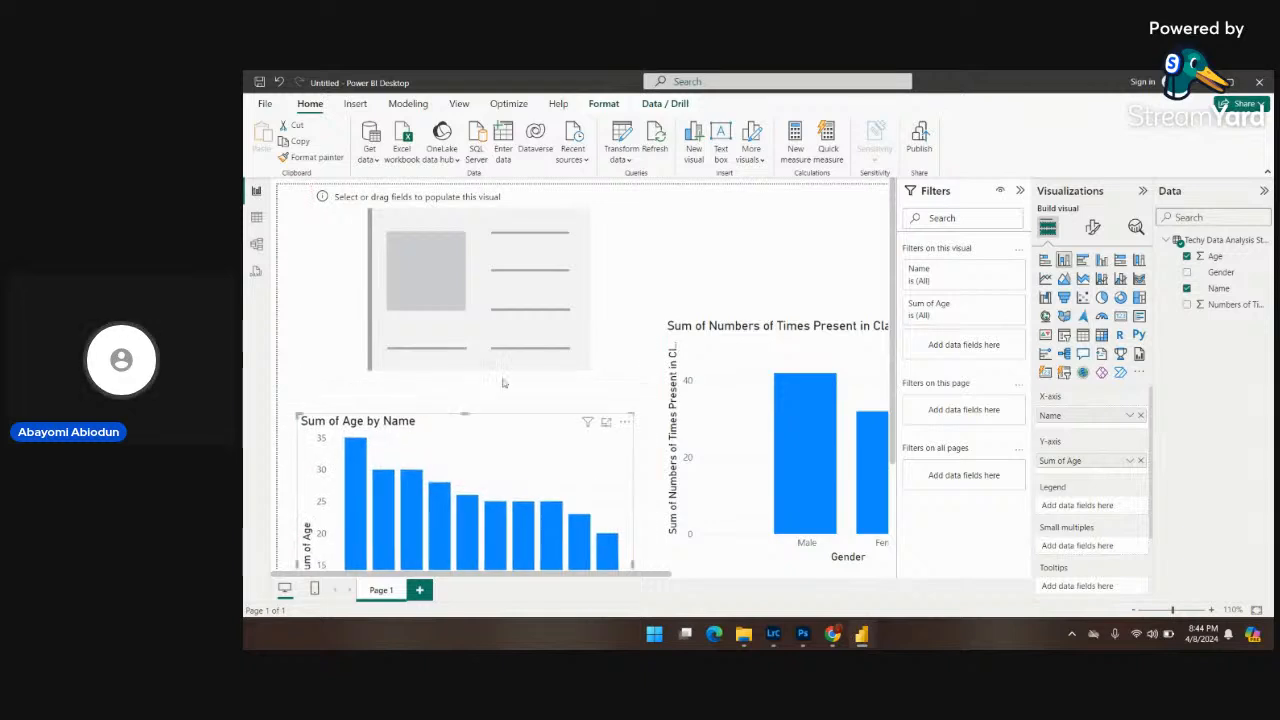
# Show Numbers of Times Present in Class (10) on the card and make the card narrower.
pyautogui.click(489, 317)
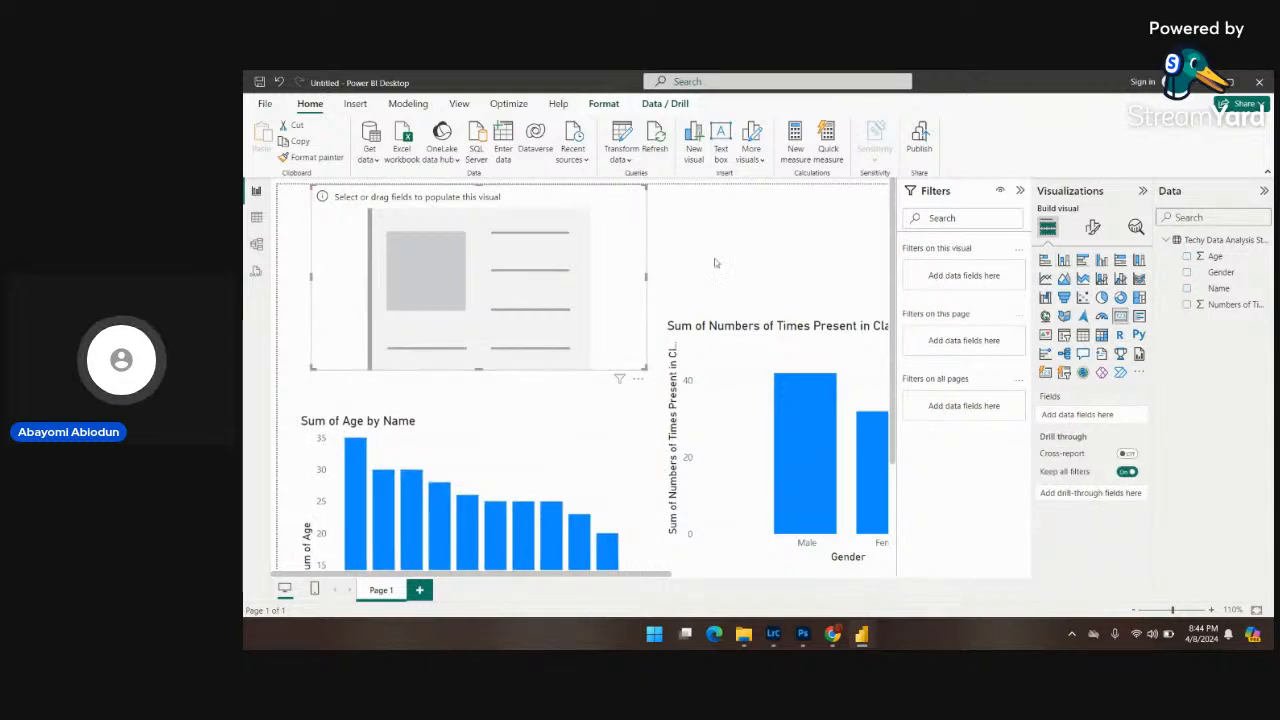
pyautogui.click(1187, 304)
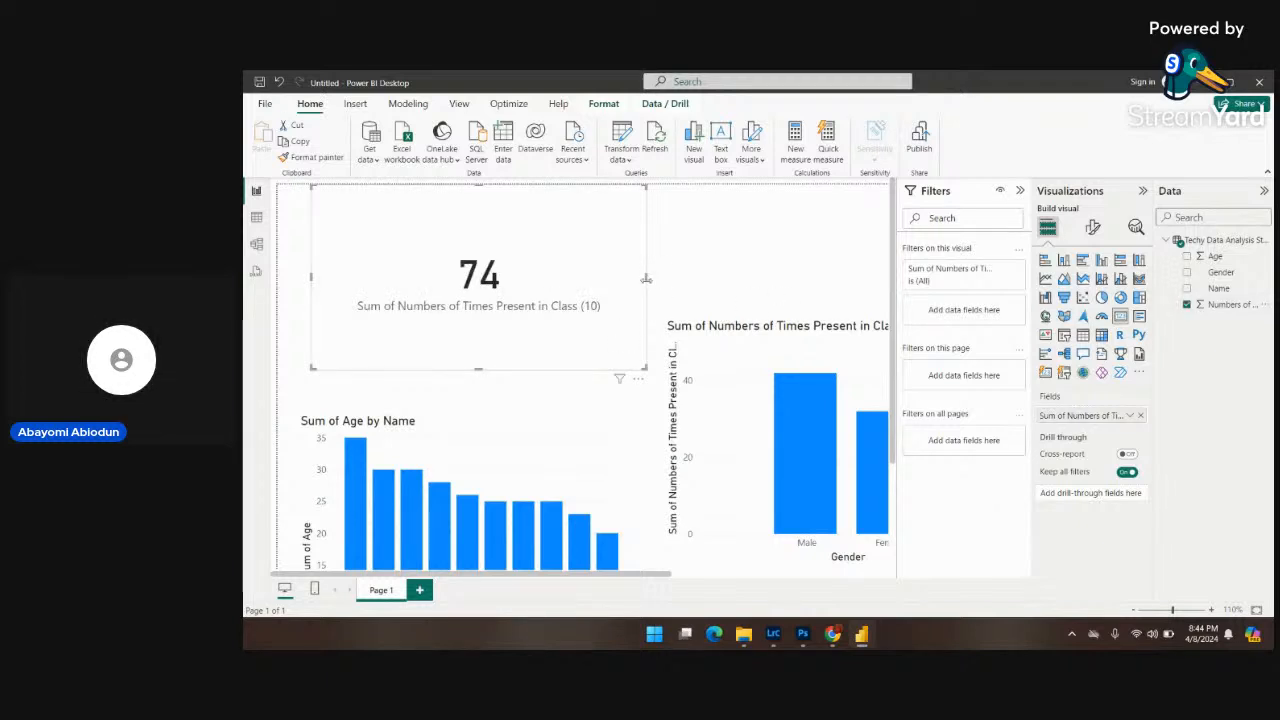
pyautogui.moveTo(646, 276); pyautogui.dragTo(563, 267)
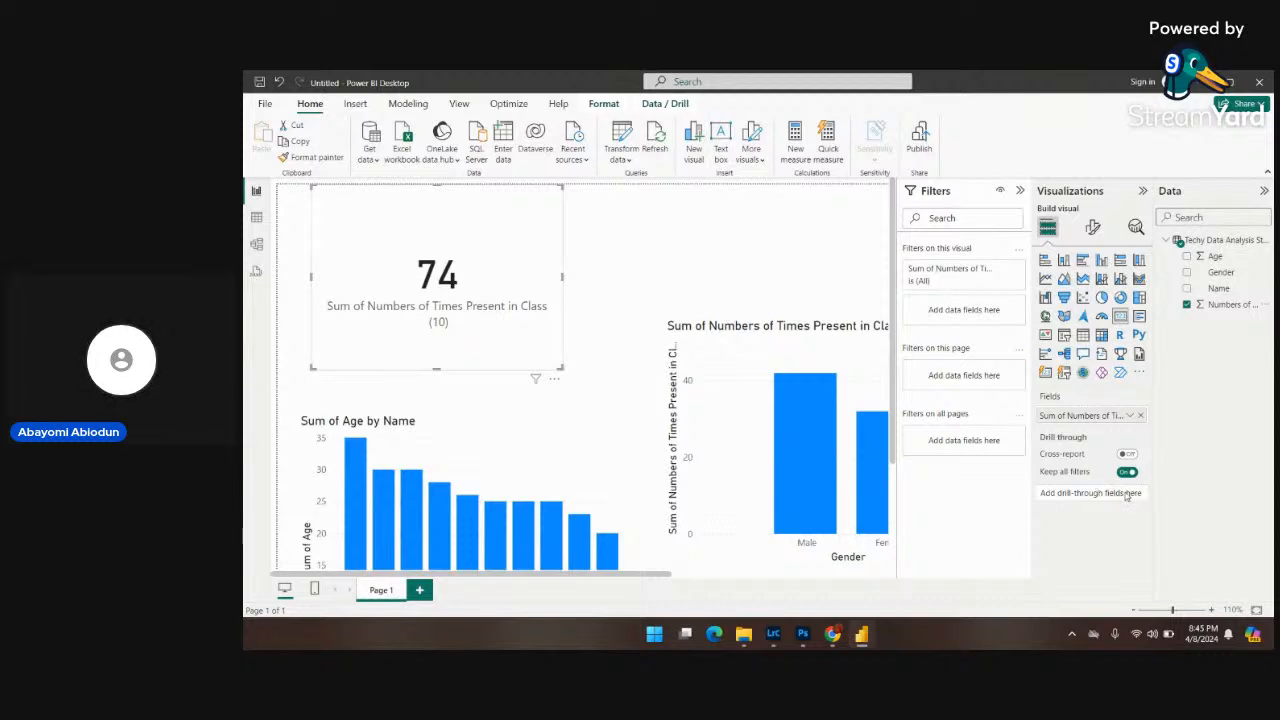
# Try Average, Minimum and Maximum as the card's attendance summarization, and return it to Sum.
pyautogui.click(1132, 417)
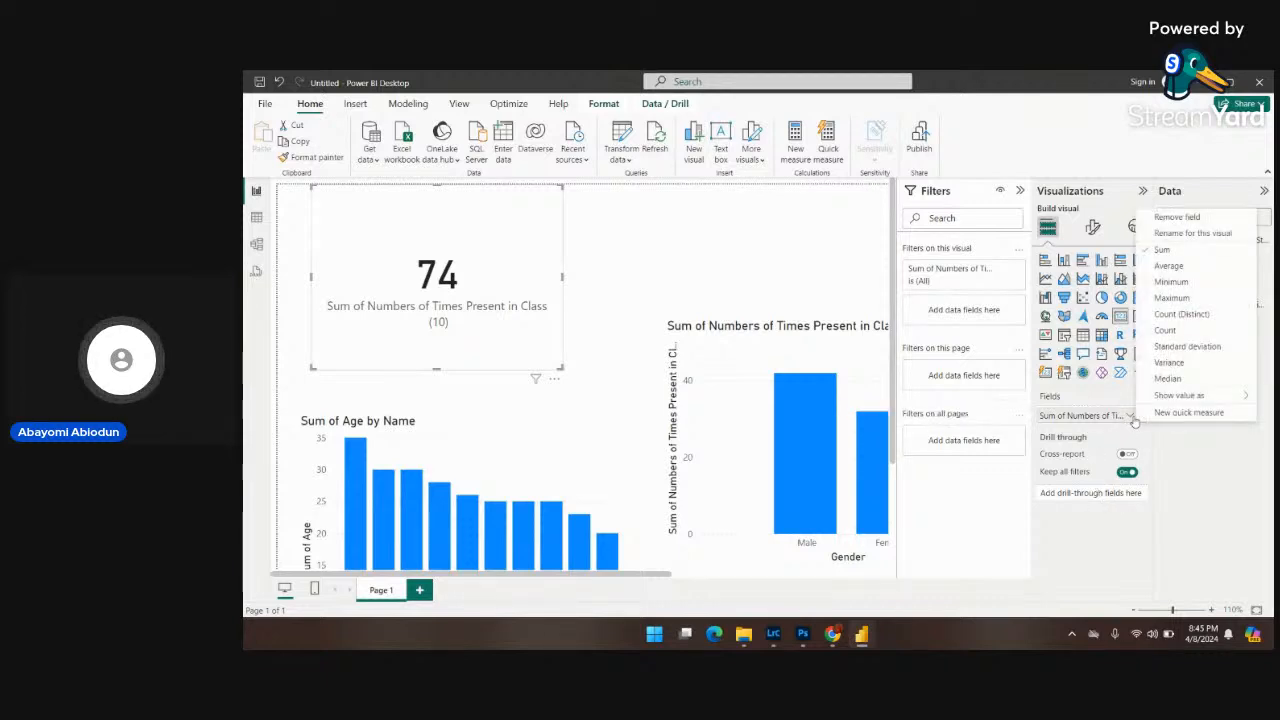
pyautogui.click(1168, 265)
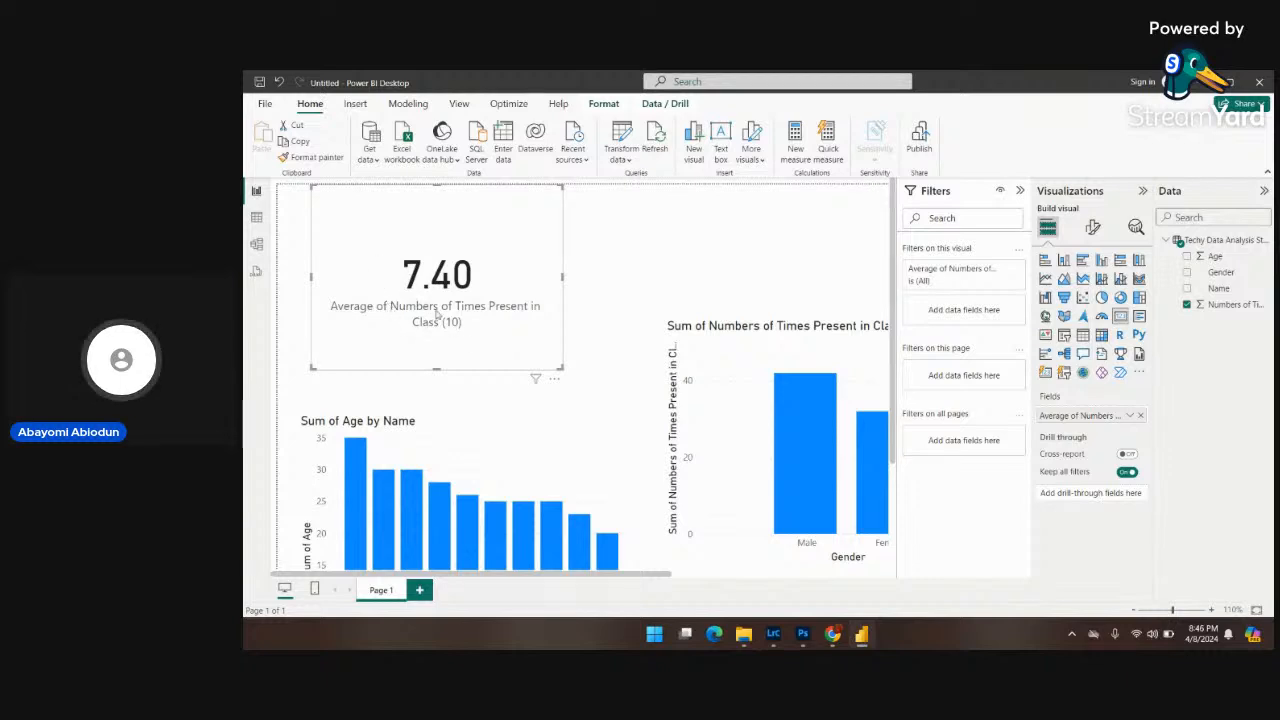
pyautogui.click(1130, 416)
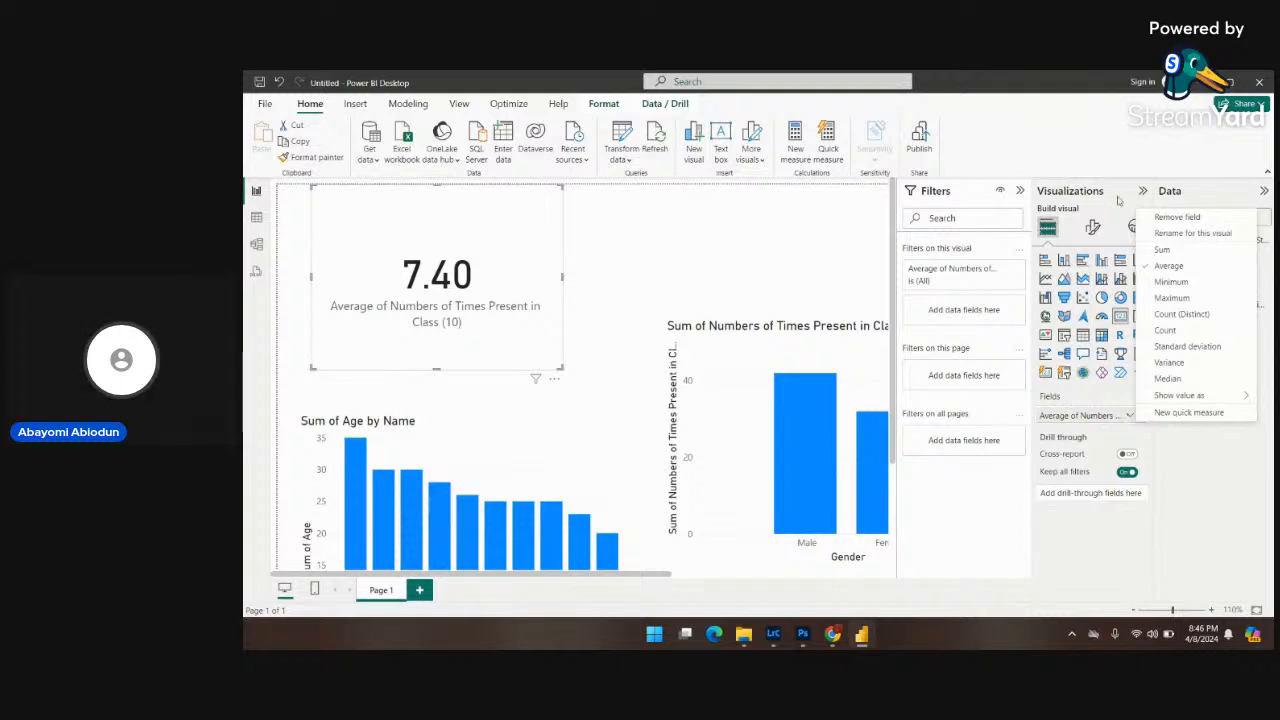
pyautogui.click(1167, 283)
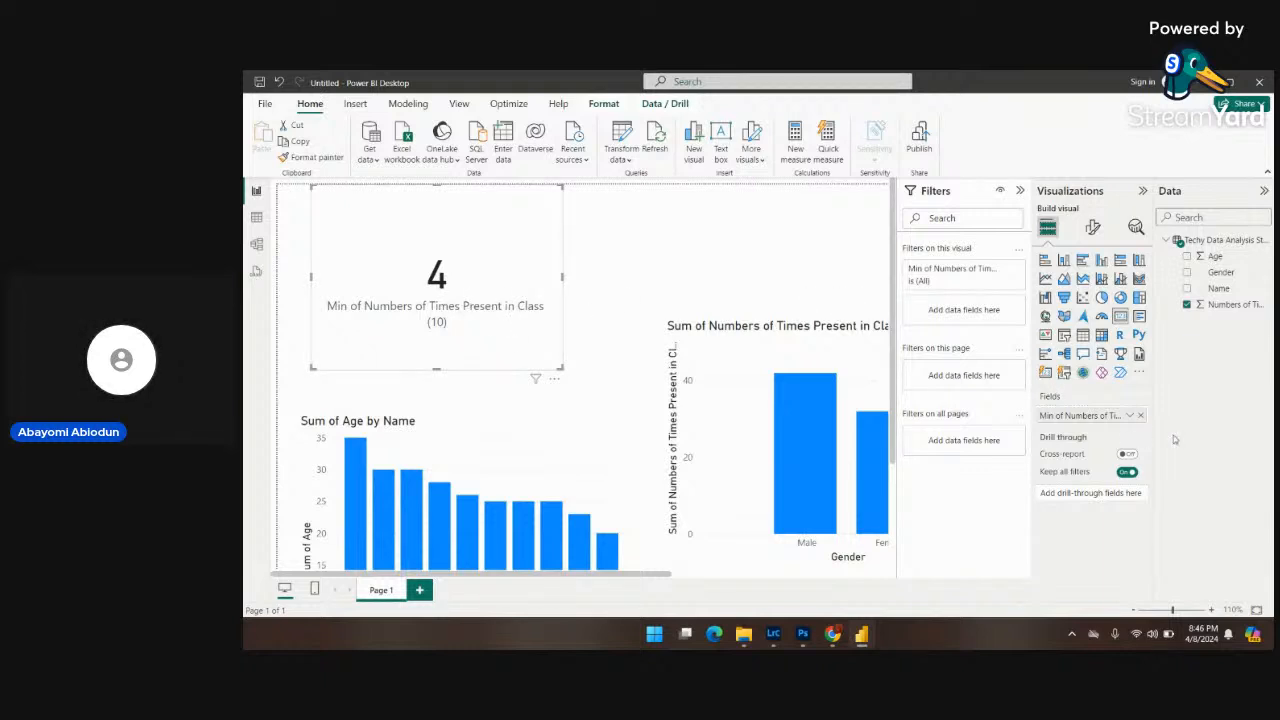
pyautogui.click(1130, 415)
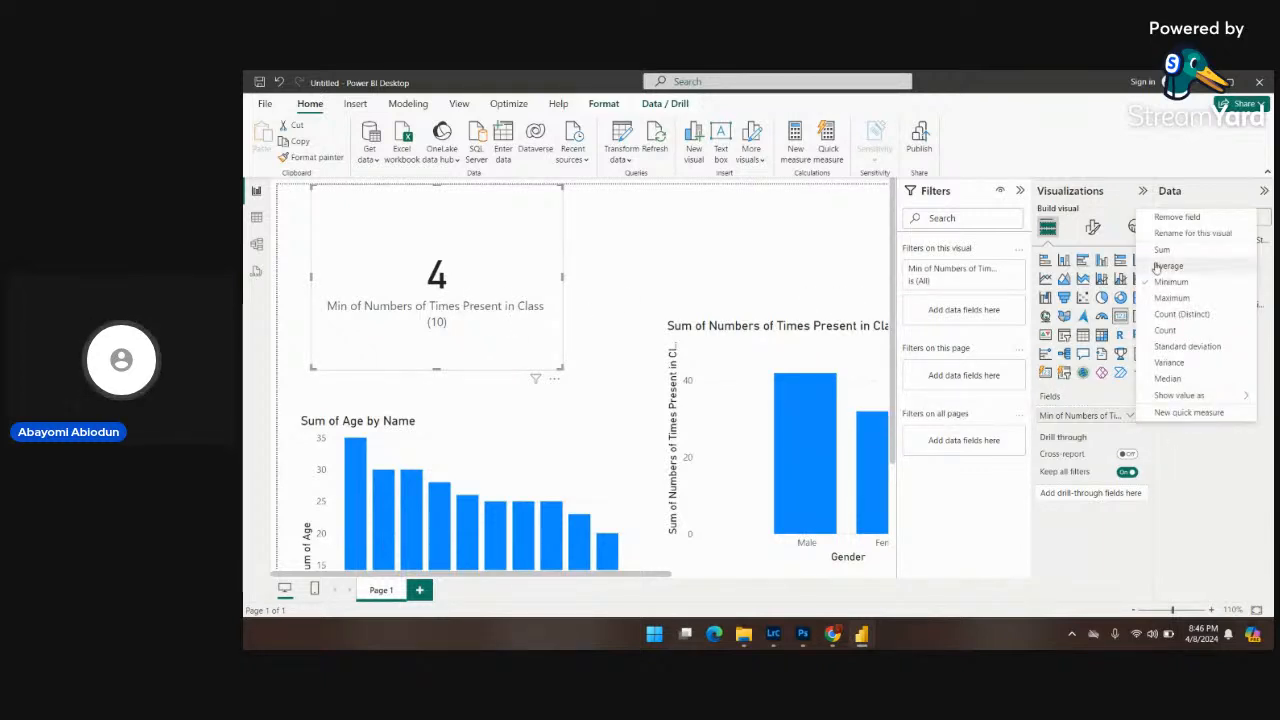
pyautogui.click(1171, 298)
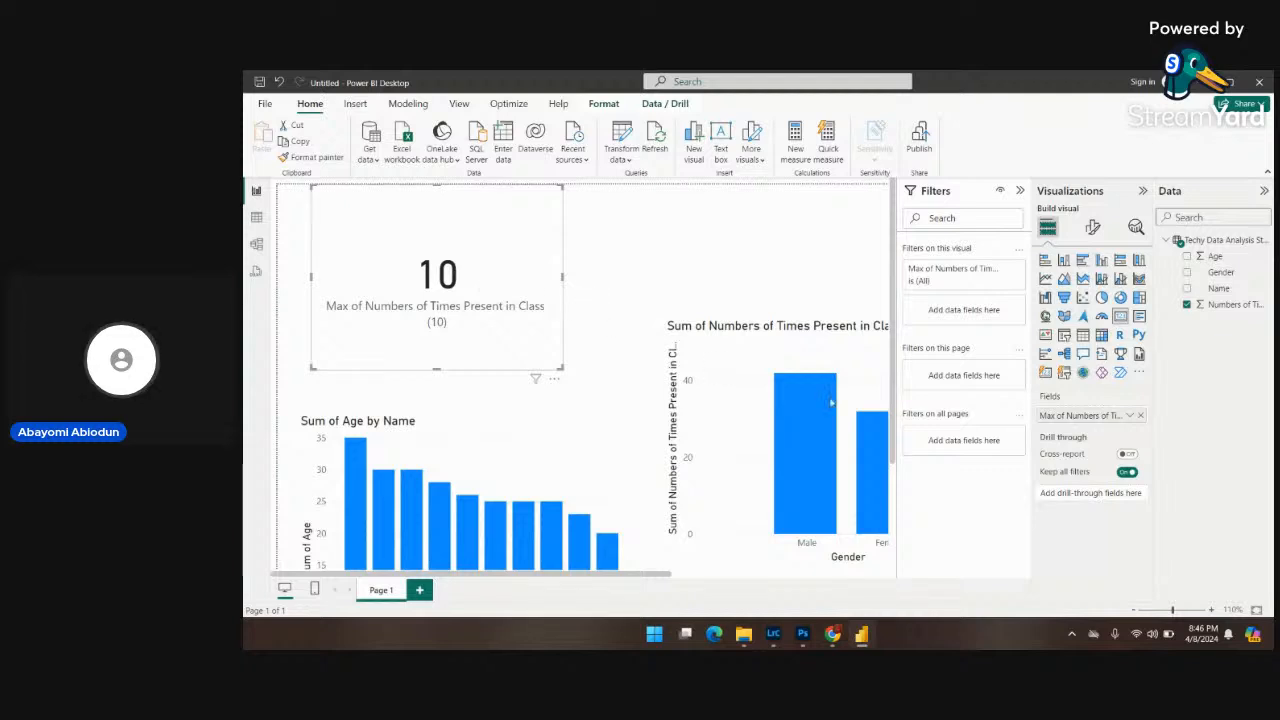
pyautogui.click(1130, 416)
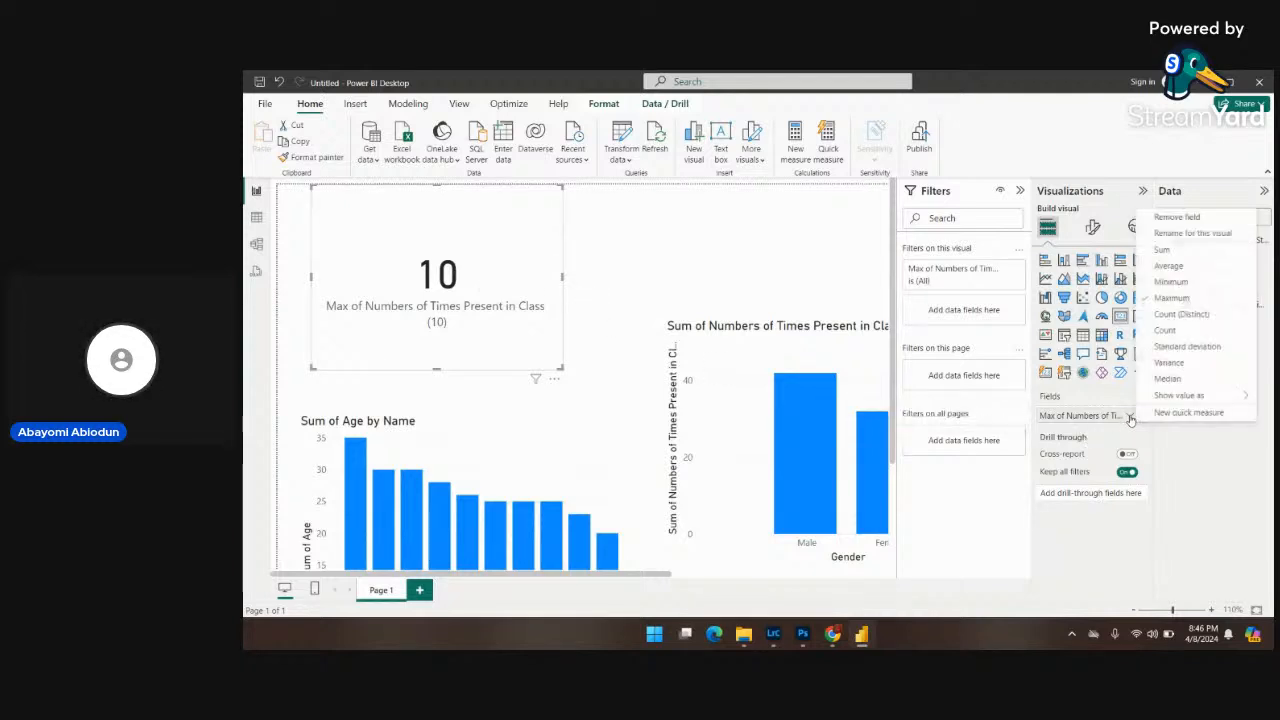
pyautogui.click(1164, 250)
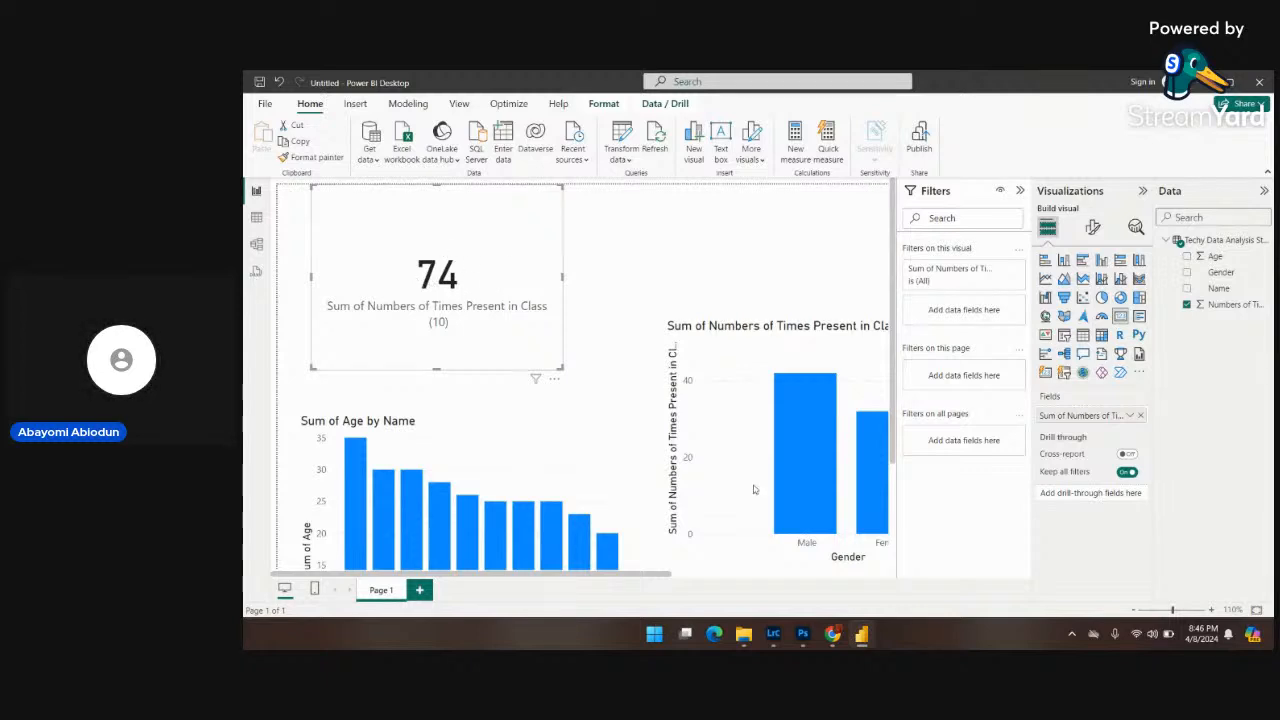
# Color the card's callout value bright blue from the theme colors and look through its display unit options.
pyautogui.scroll(-1, 635, 437)
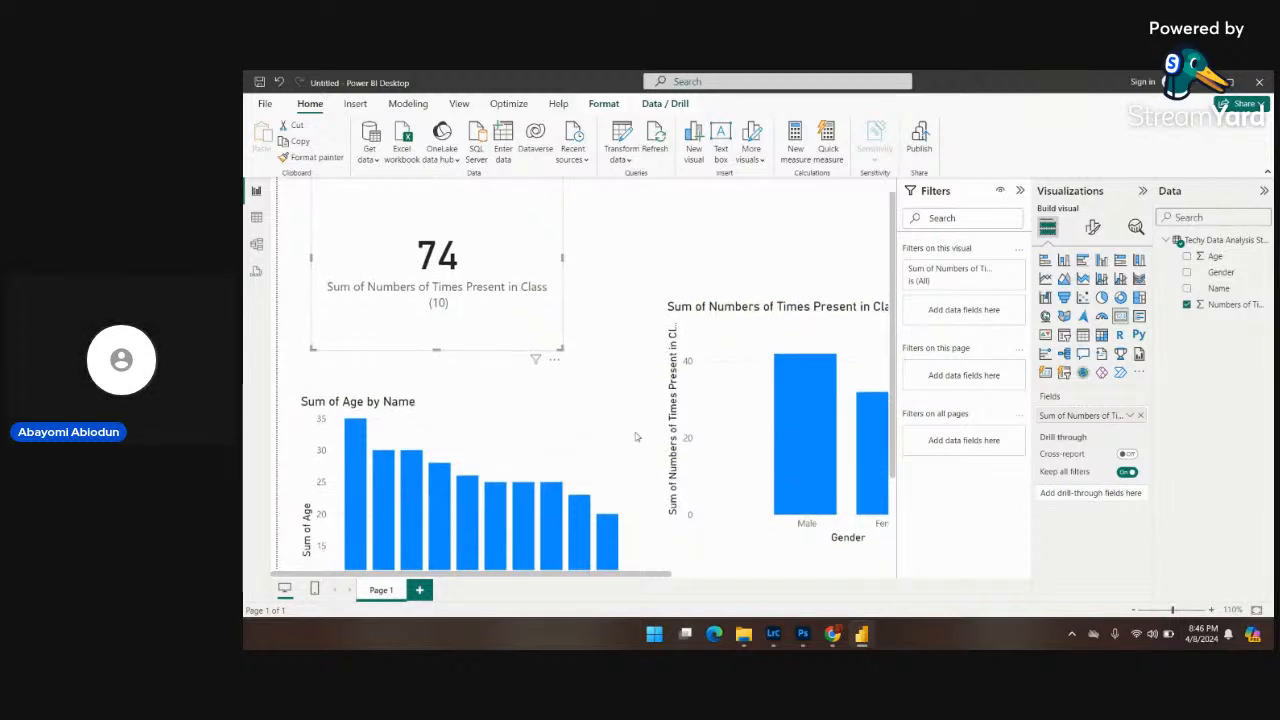
pyautogui.scroll(-1, 635, 437)
pyautogui.scroll(2, 680, 438)
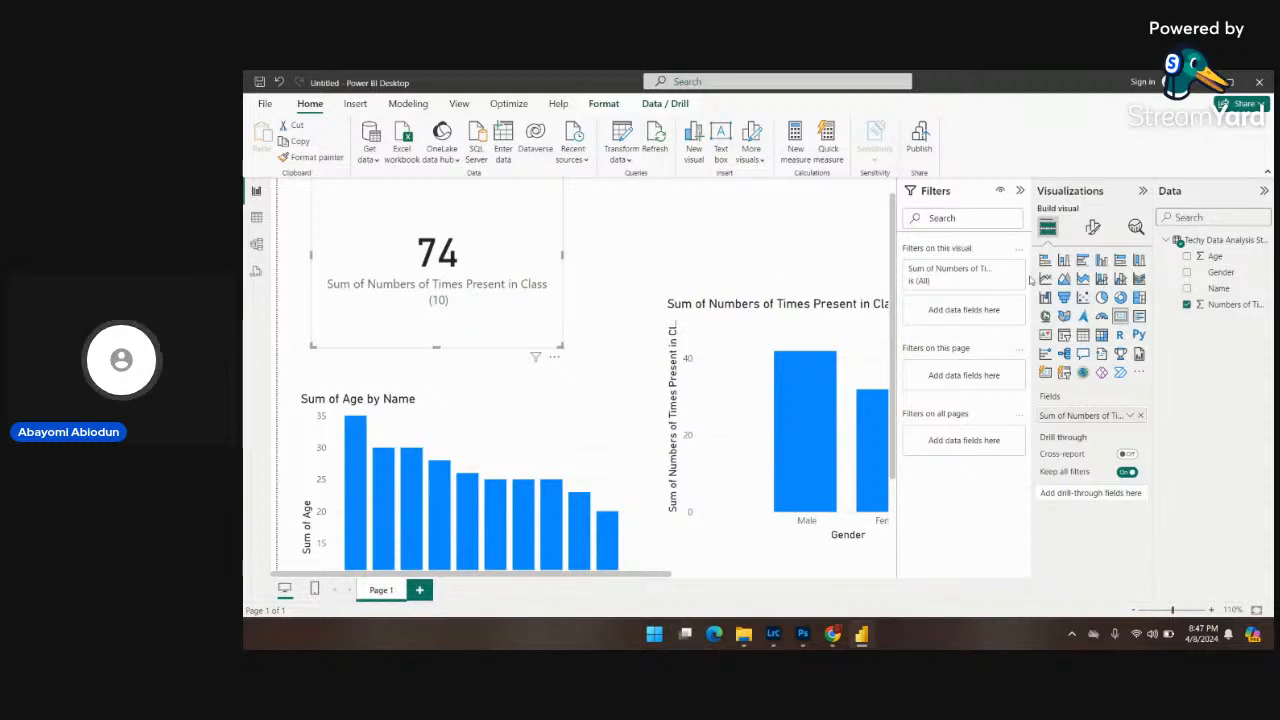
pyautogui.click(1091, 233)
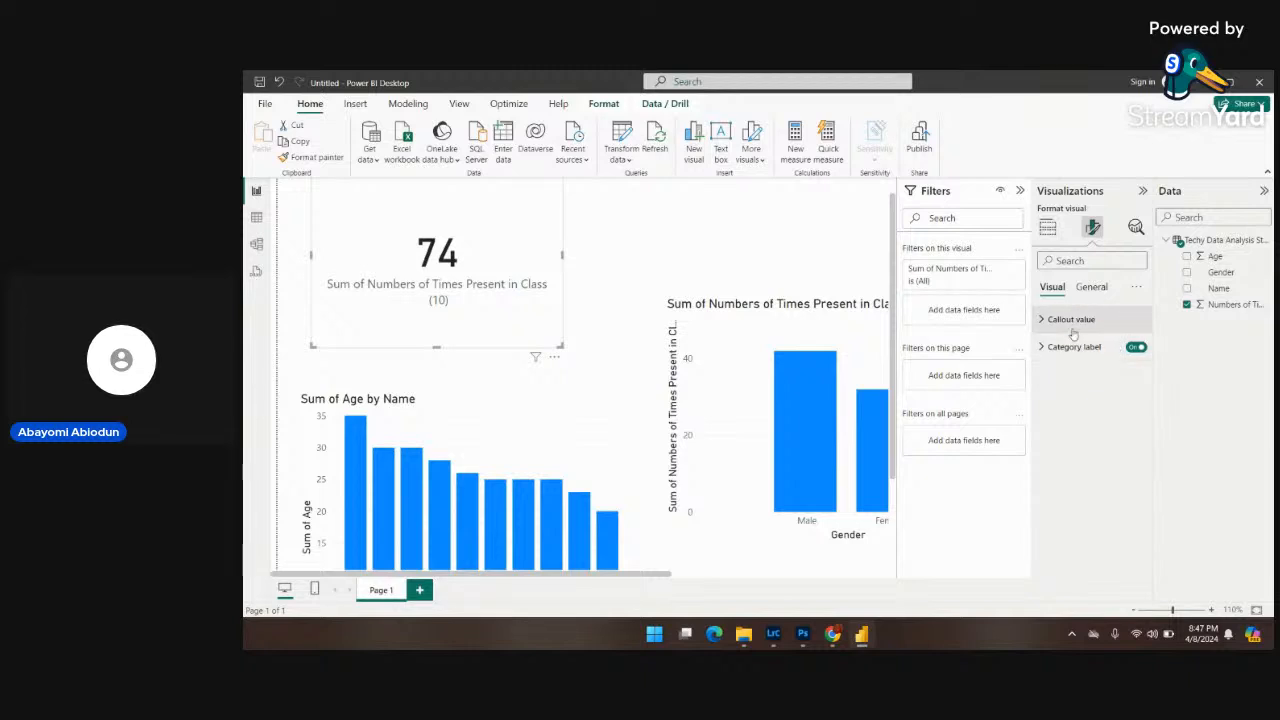
pyautogui.click(1049, 320)
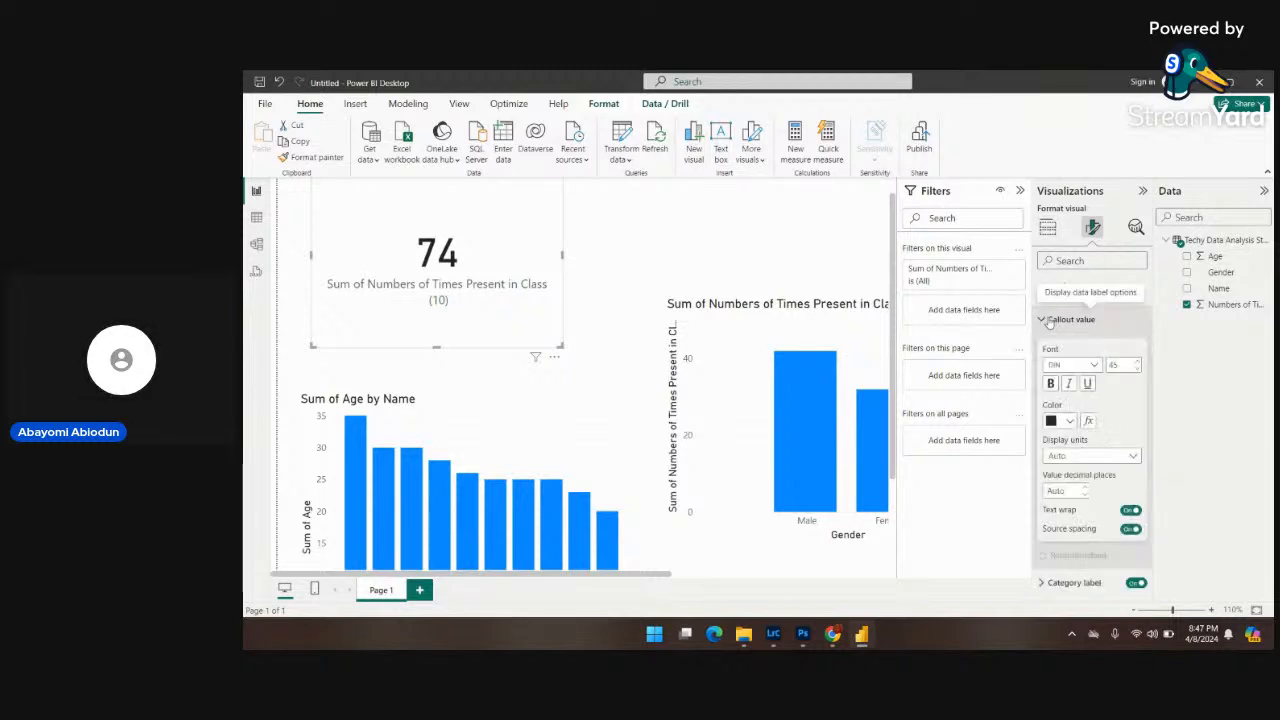
pyautogui.click(1070, 421)
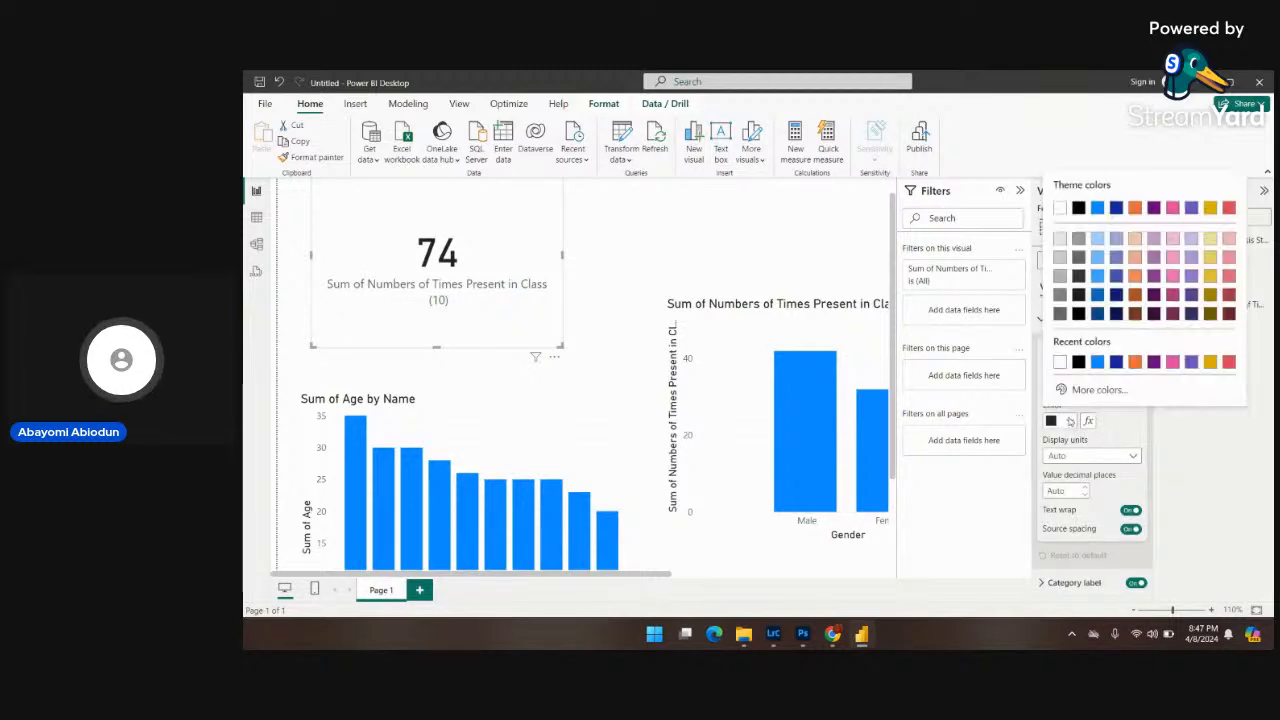
pyautogui.click(1097, 208)
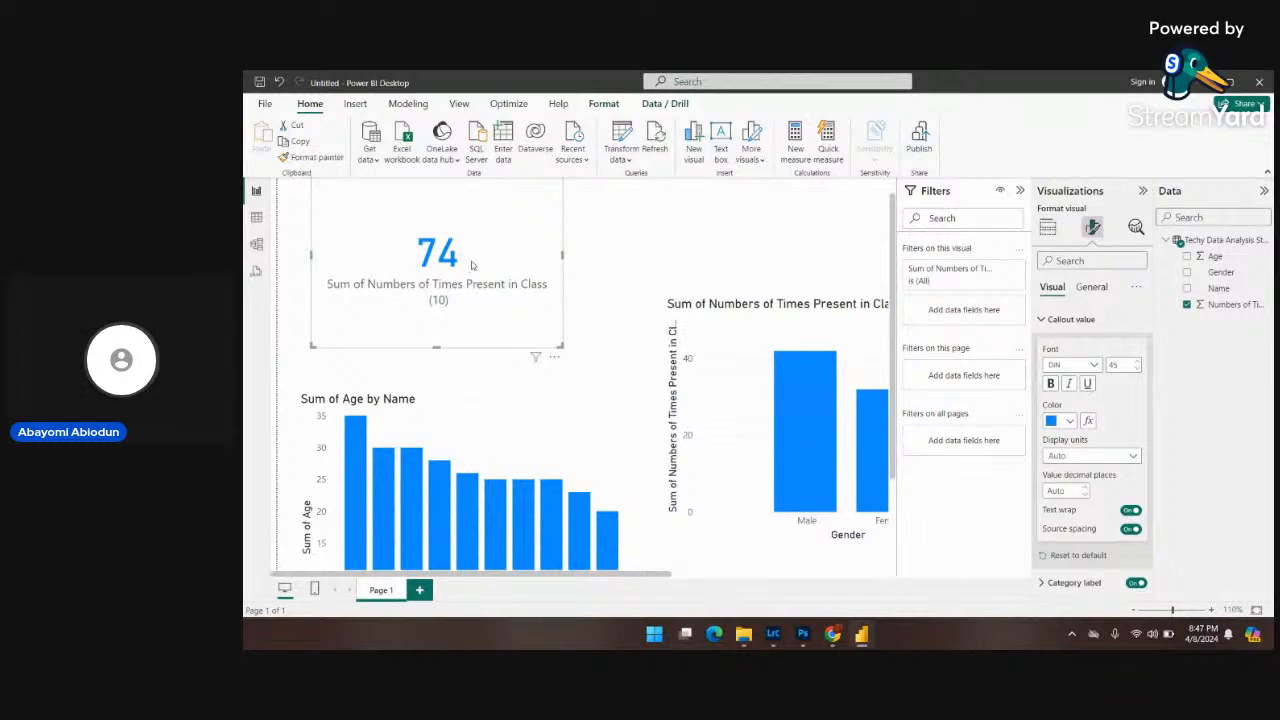
pyautogui.click(1138, 455)
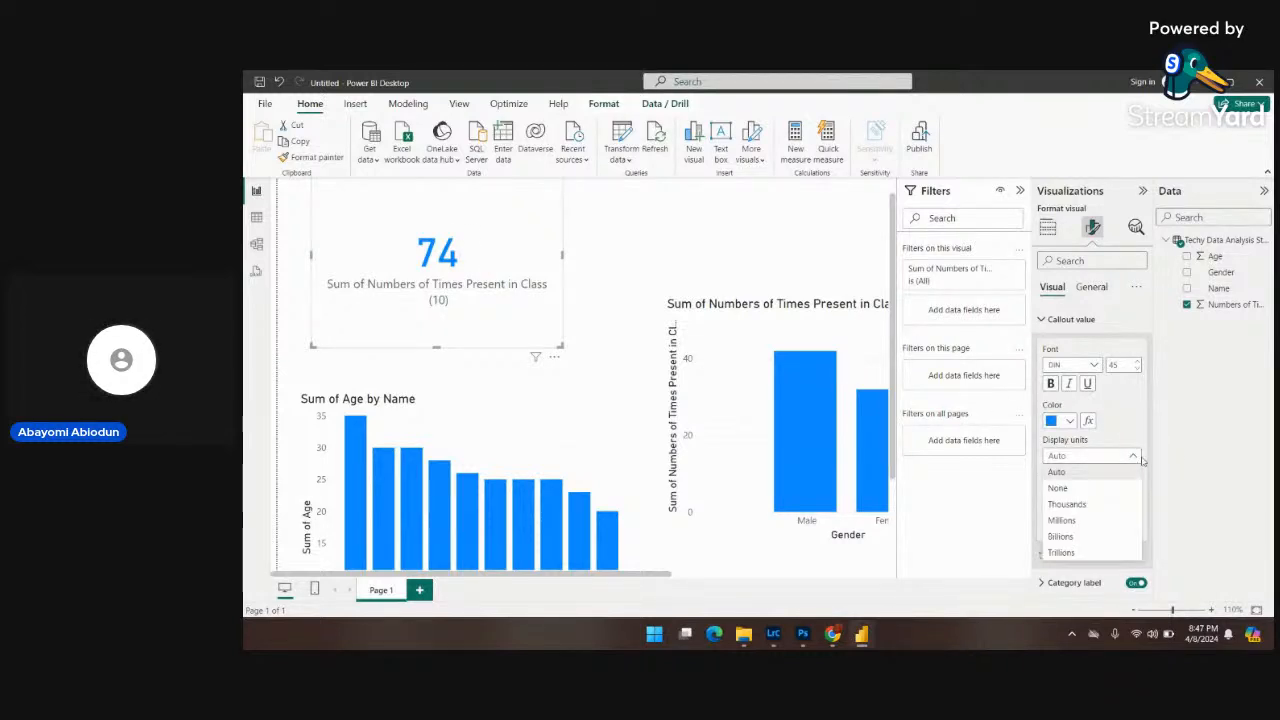
pyautogui.click(1141, 432)
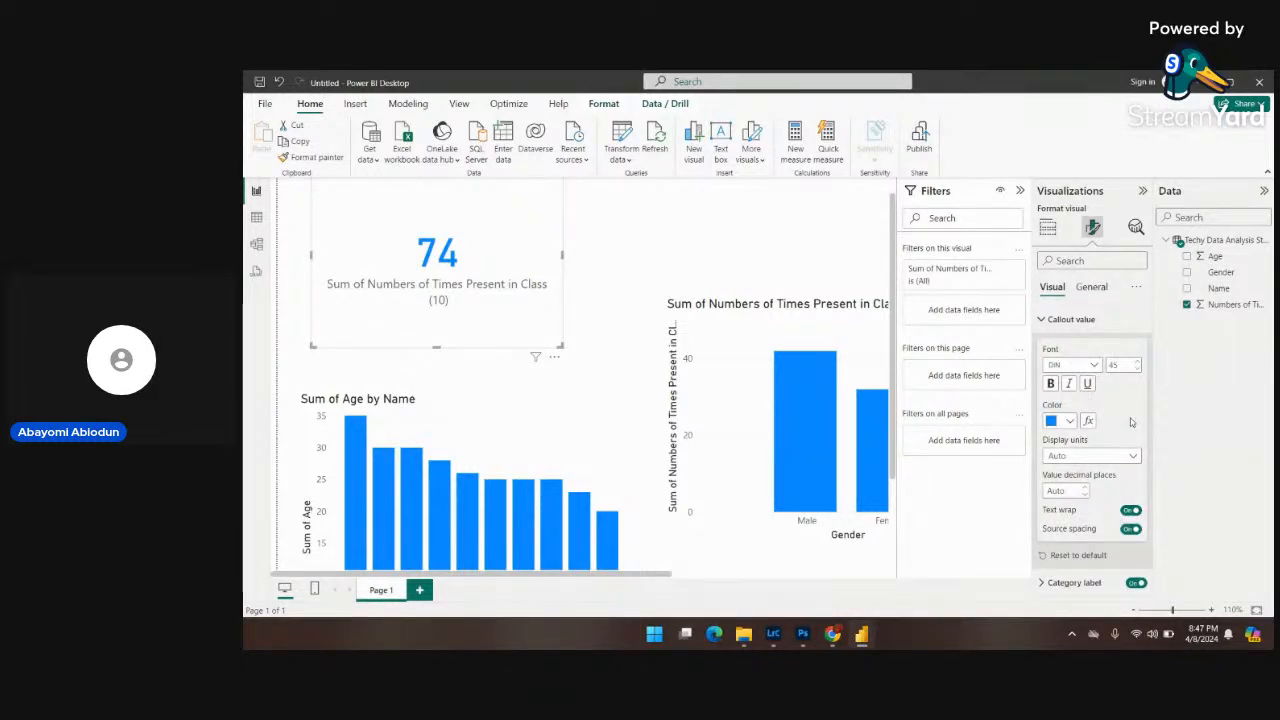
pyautogui.click(1044, 320)
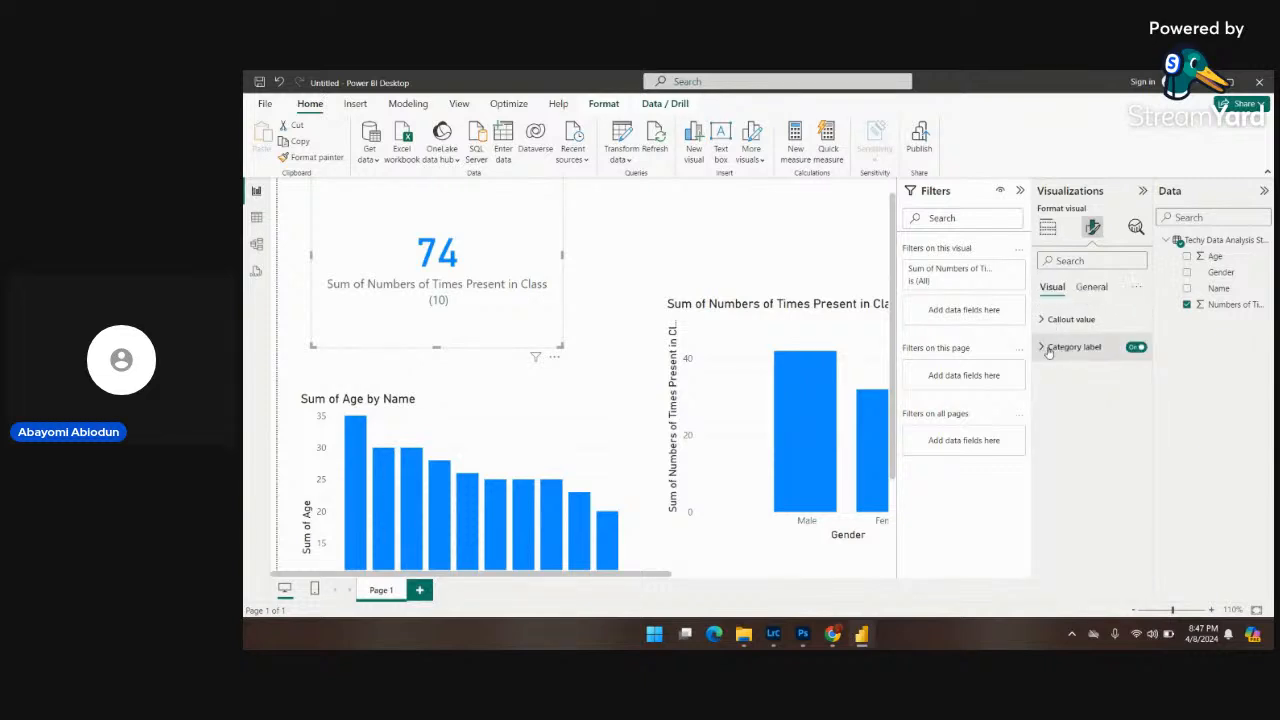
# Try dark blue and bright blue for the card's category label, and settle on black.
pyautogui.click(1043, 348)
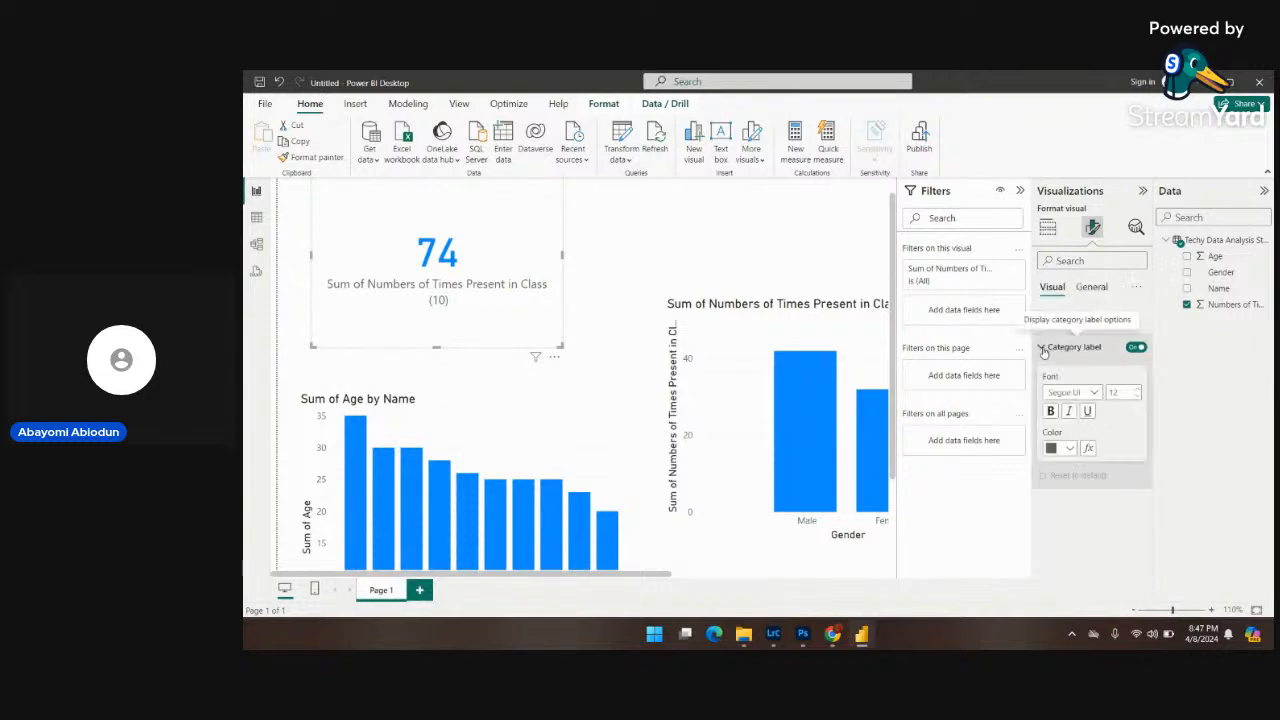
pyautogui.click(1070, 448)
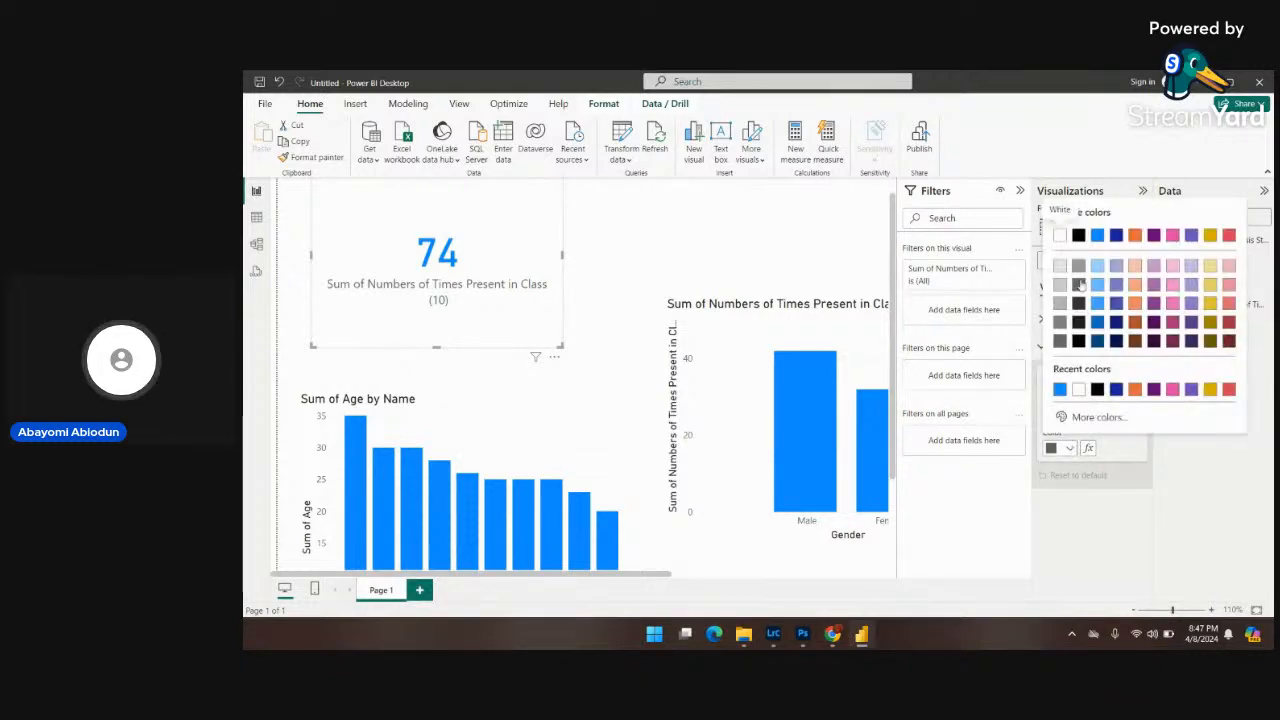
pyautogui.click(1115, 236)
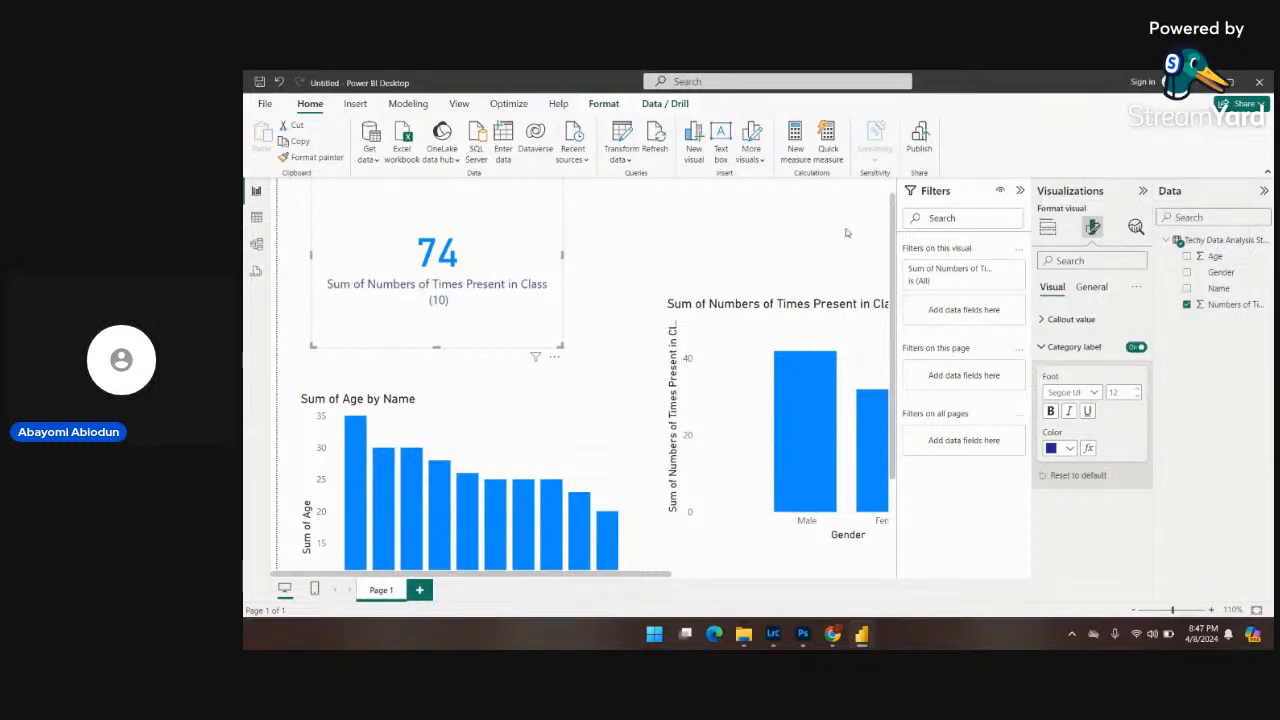
pyautogui.click(1070, 448)
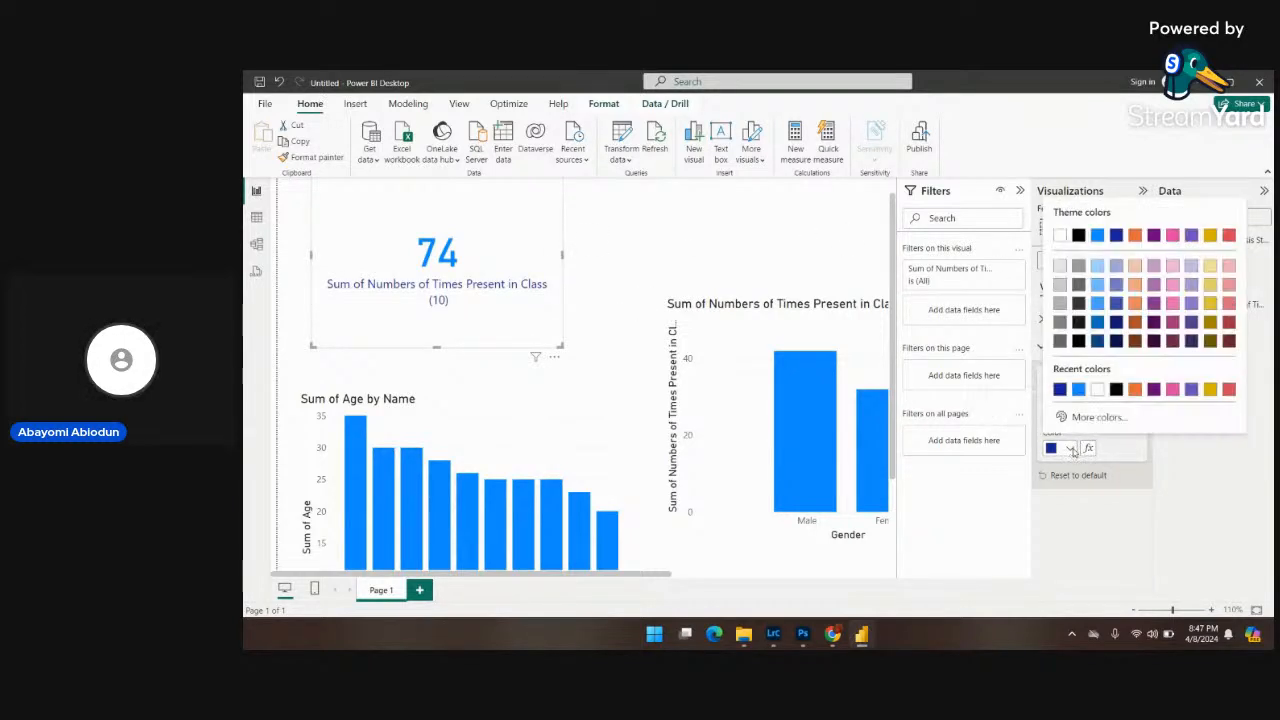
pyautogui.click(1097, 236)
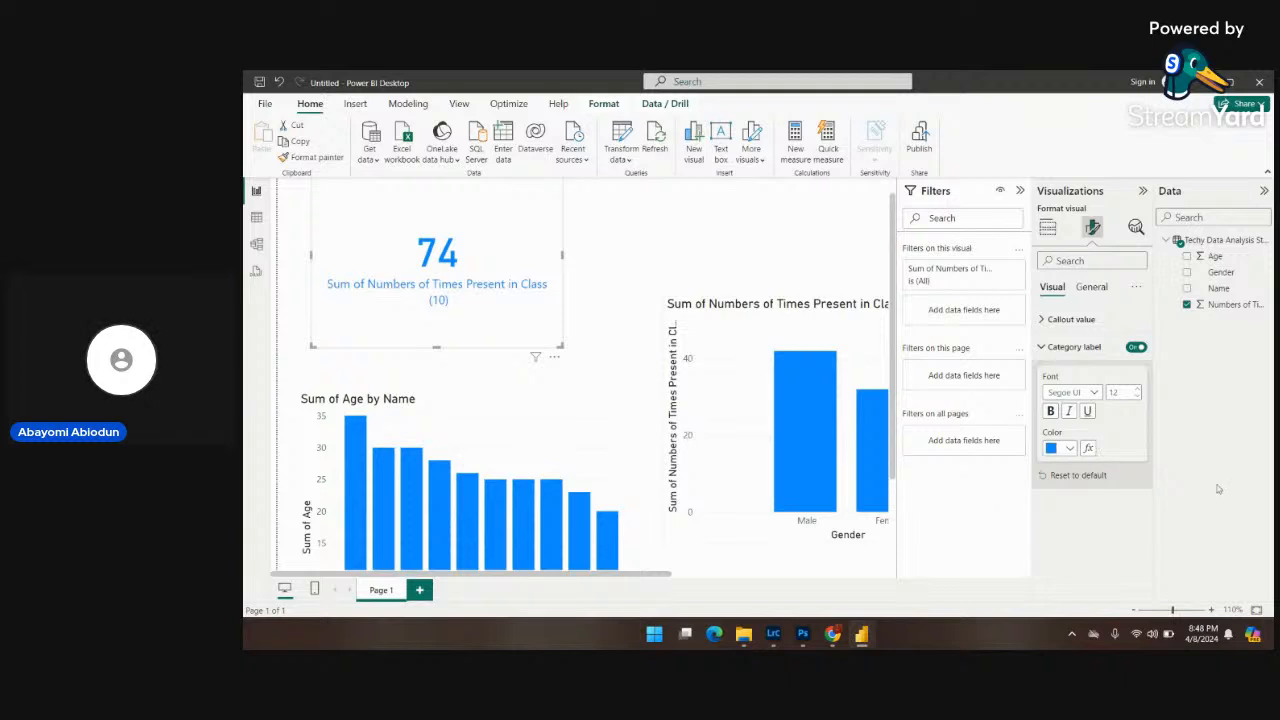
pyautogui.click(1071, 449)
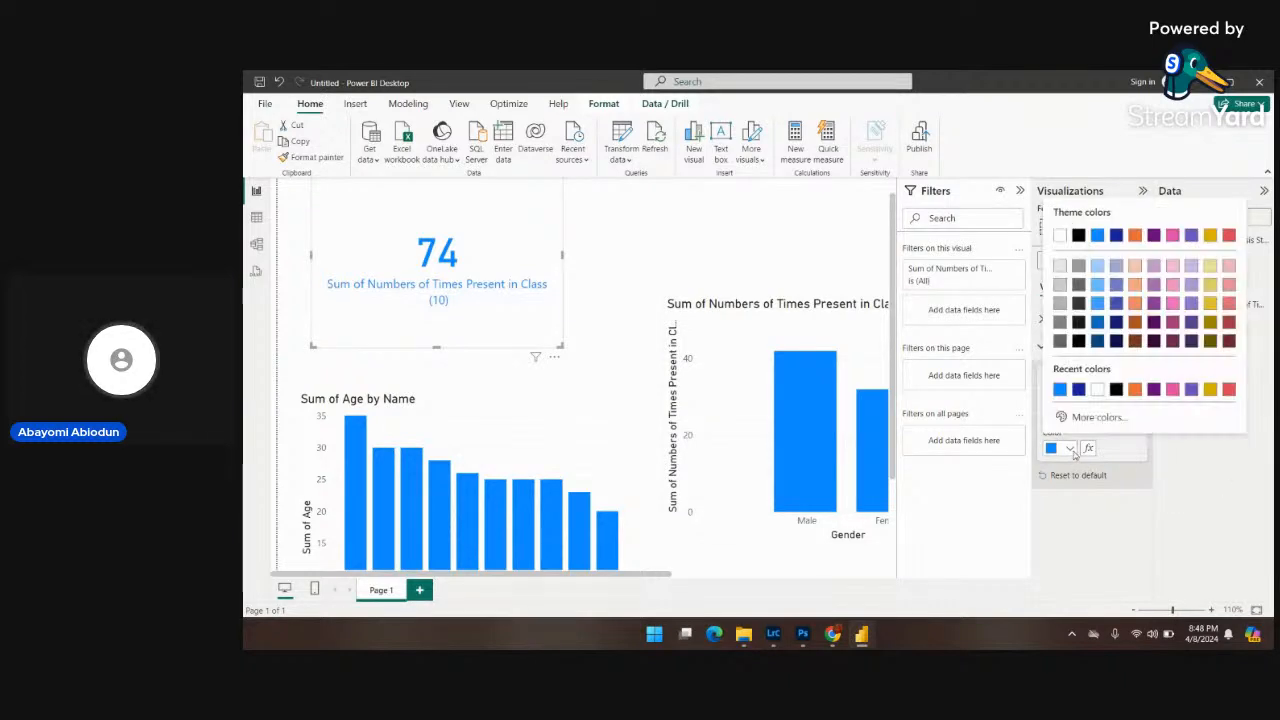
pyautogui.click(1078, 234)
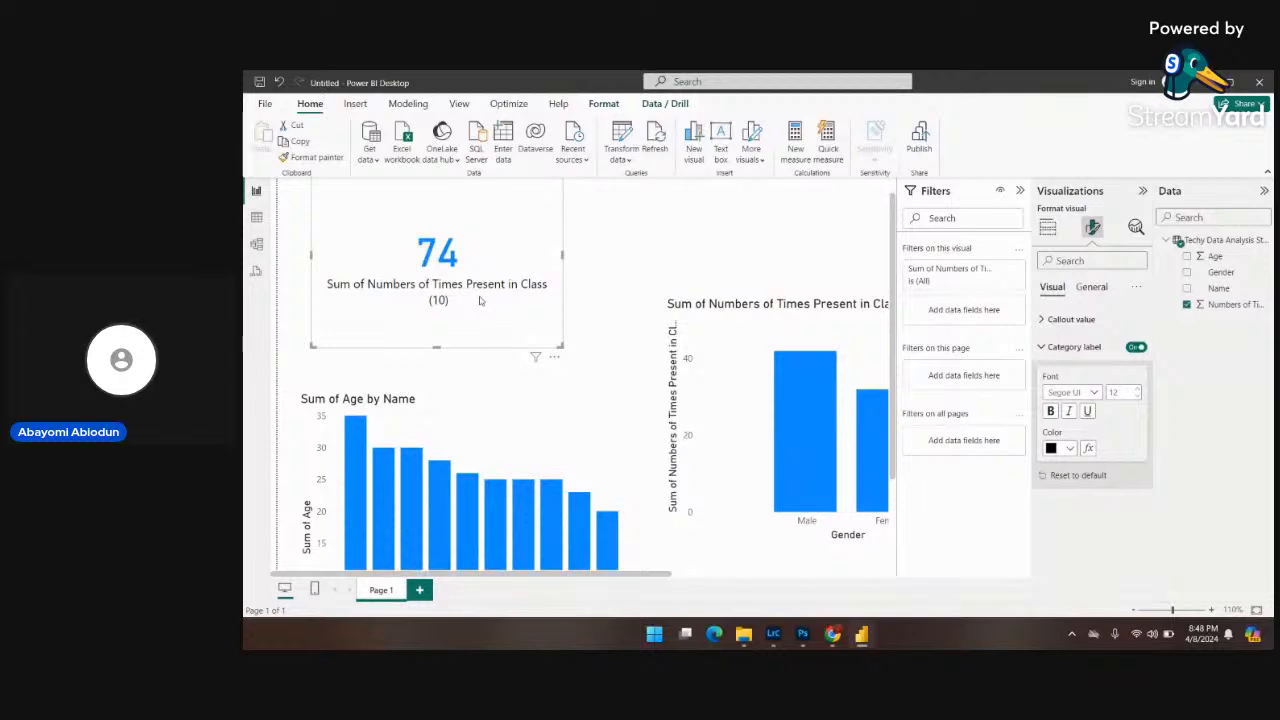
# Add a second report page, check back on Page 1, and return to the blank Page 2.
pyautogui.click(421, 591)
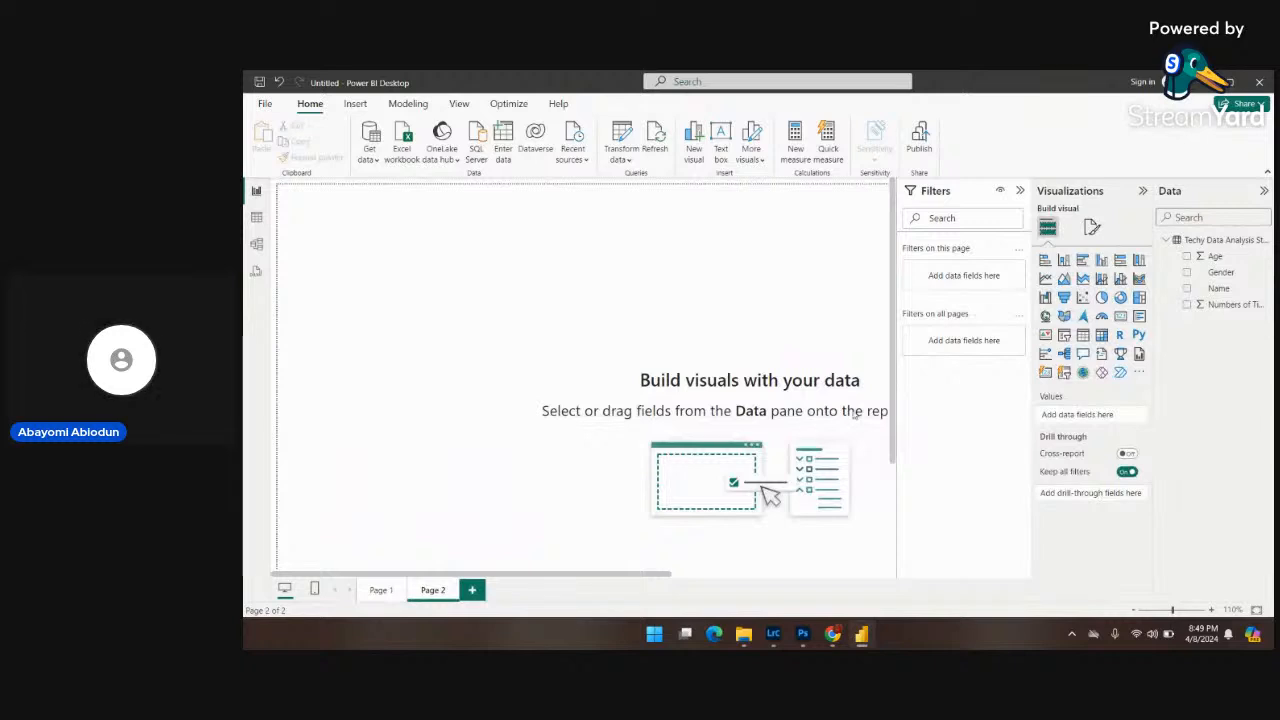
pyautogui.moveTo(676, 578); pyautogui.dragTo(529, 564)
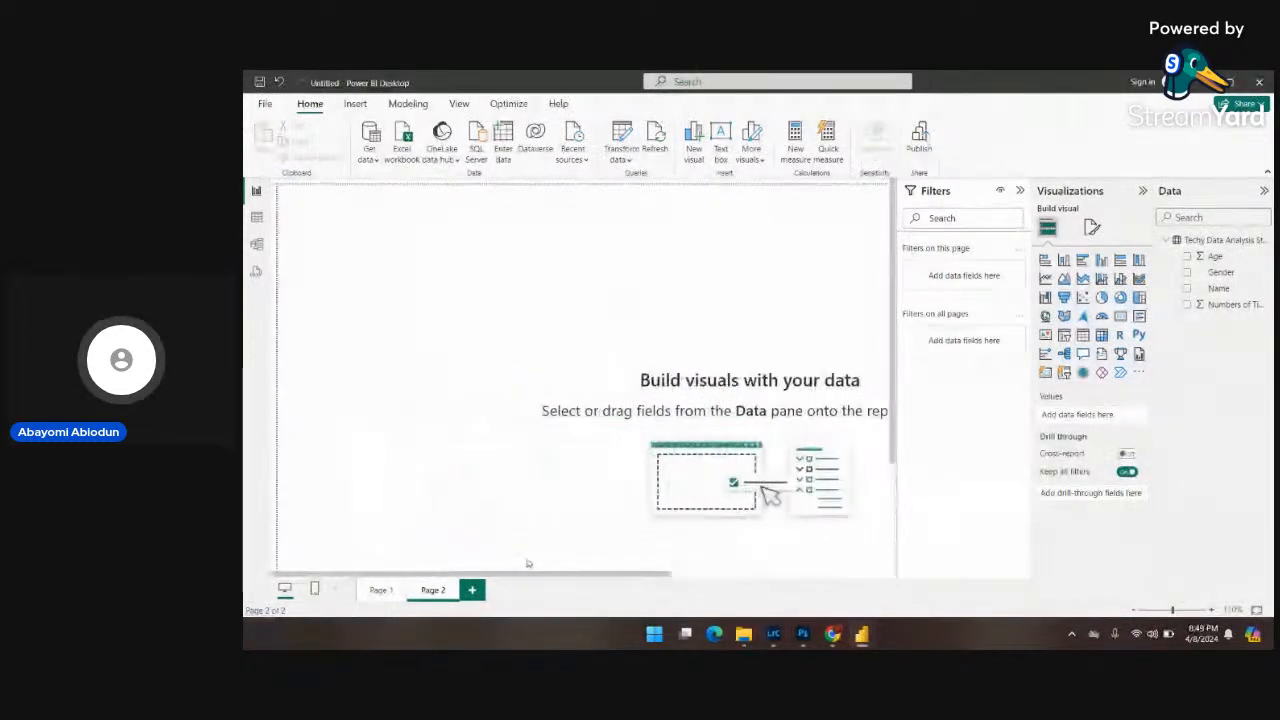
pyautogui.click(381, 590)
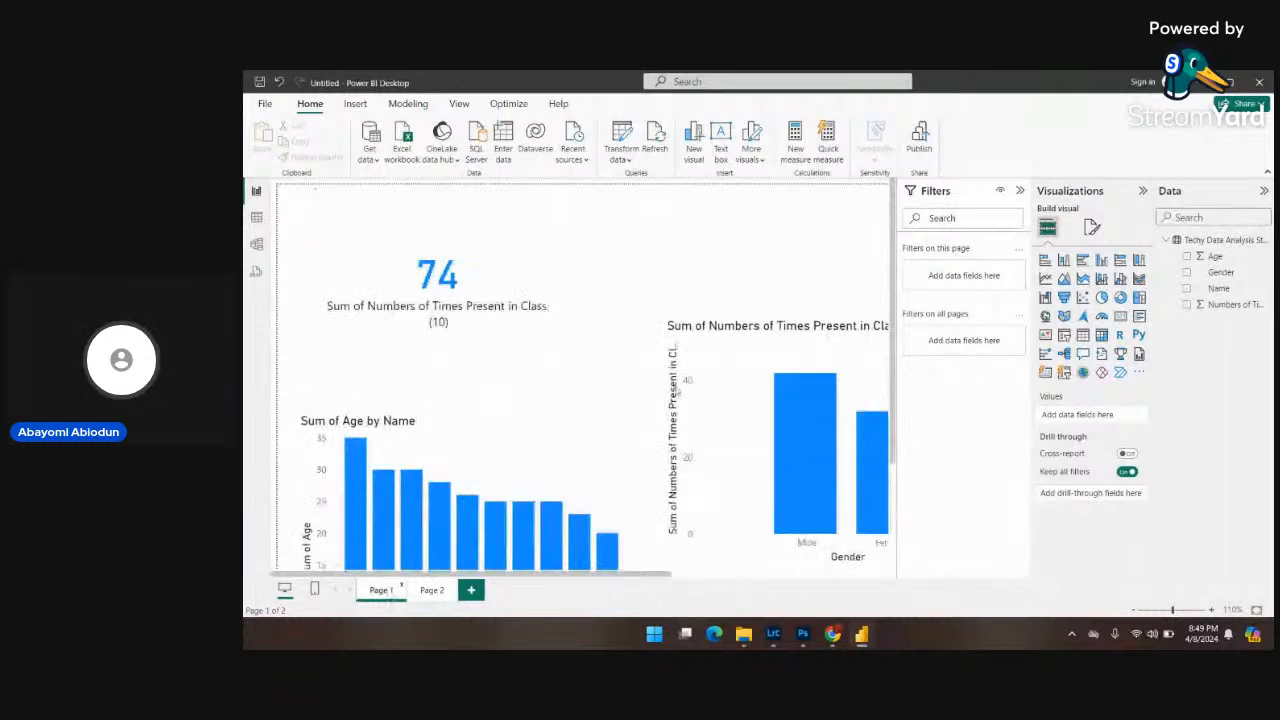
pyautogui.click(432, 591)
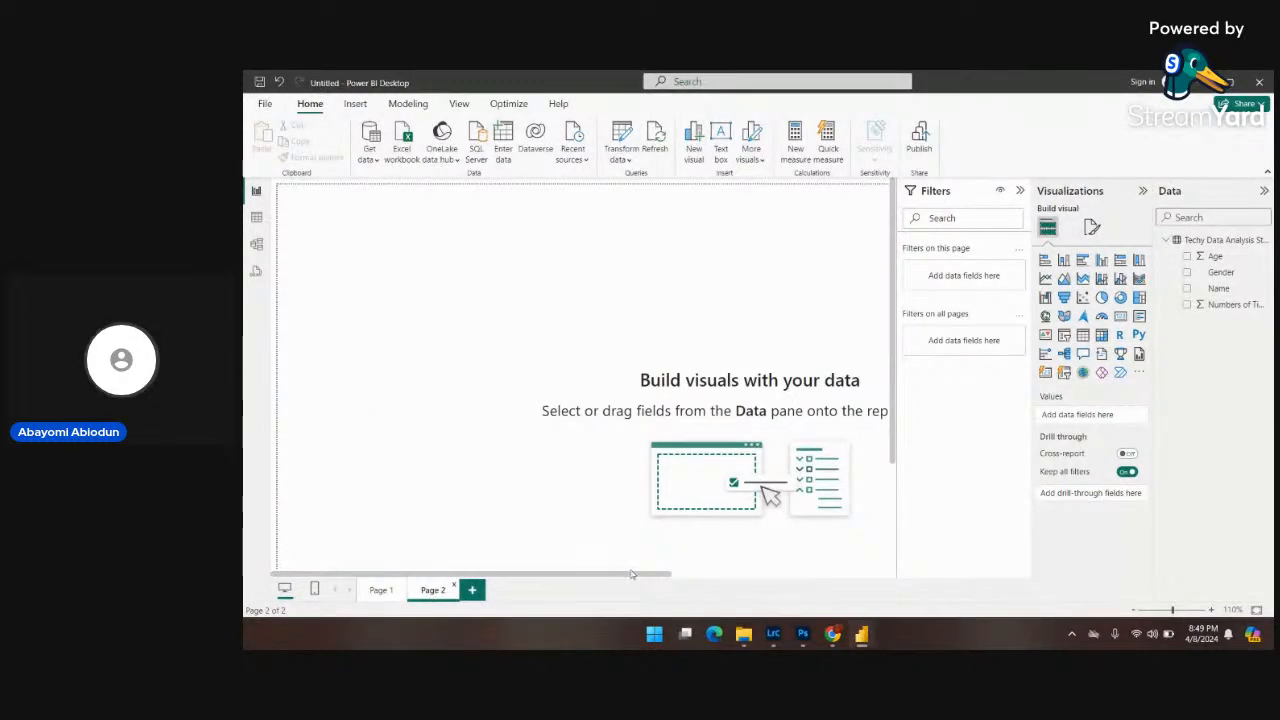
pyautogui.moveTo(632, 572); pyautogui.dragTo(403, 576)
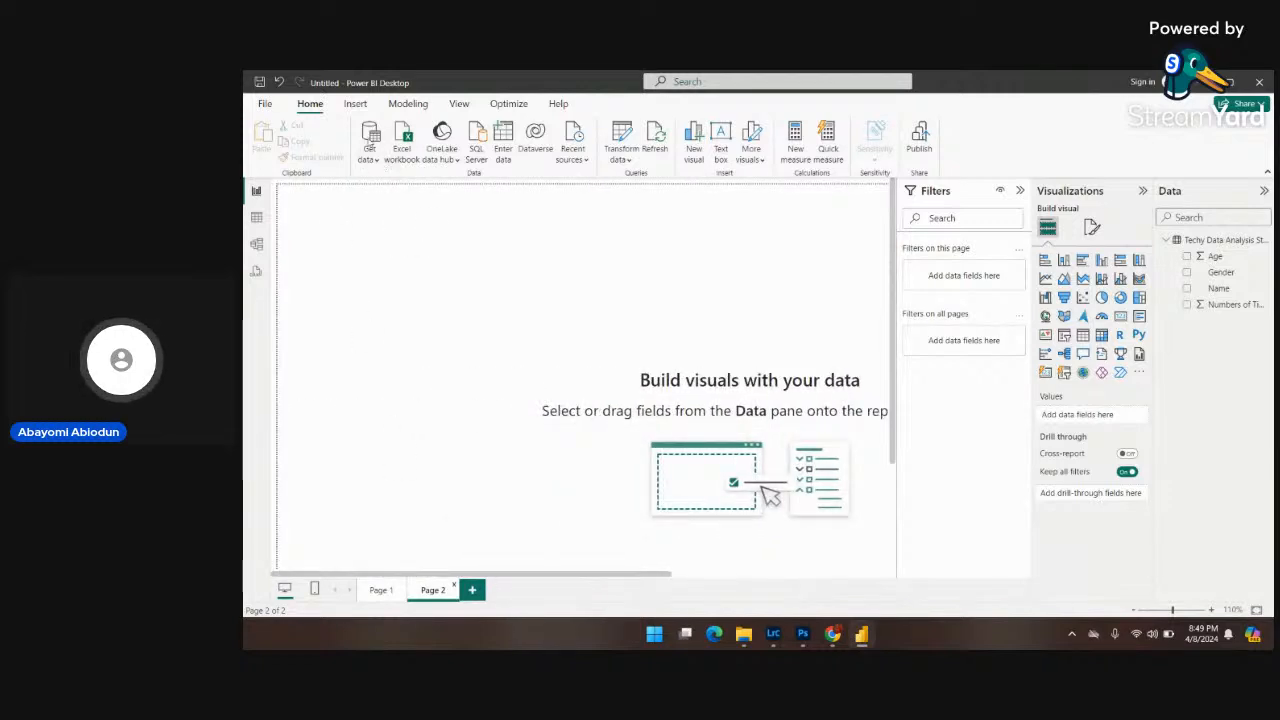
# Connect to the Excel workbook powerbi.xlsx on the Desktop as a data source.
pyautogui.click(370, 154)
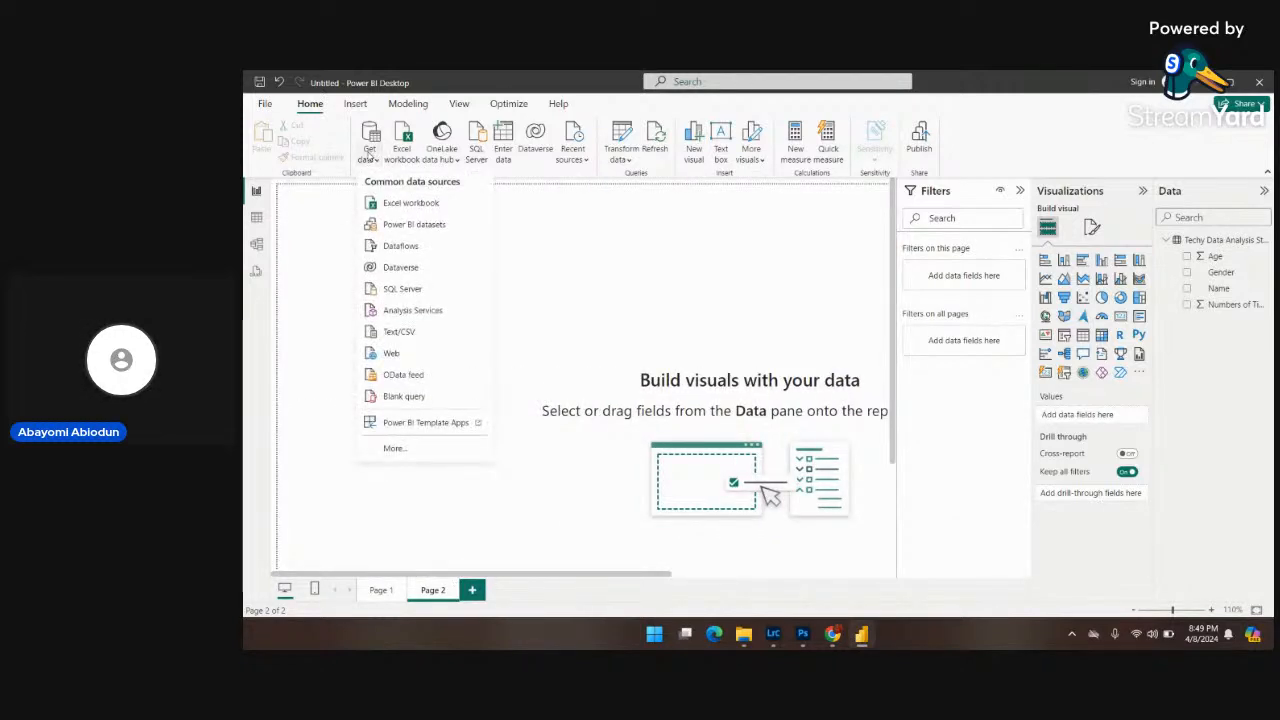
pyautogui.click(405, 204)
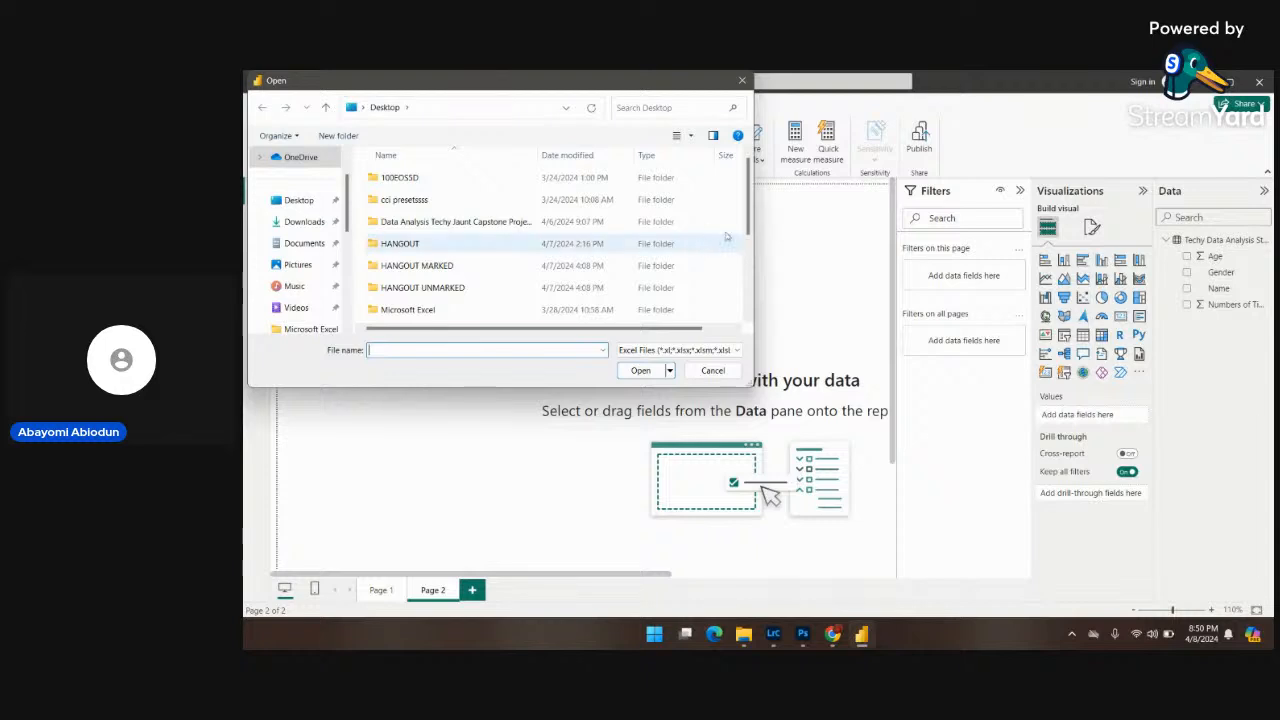
pyautogui.scroll(-2, 748, 225)
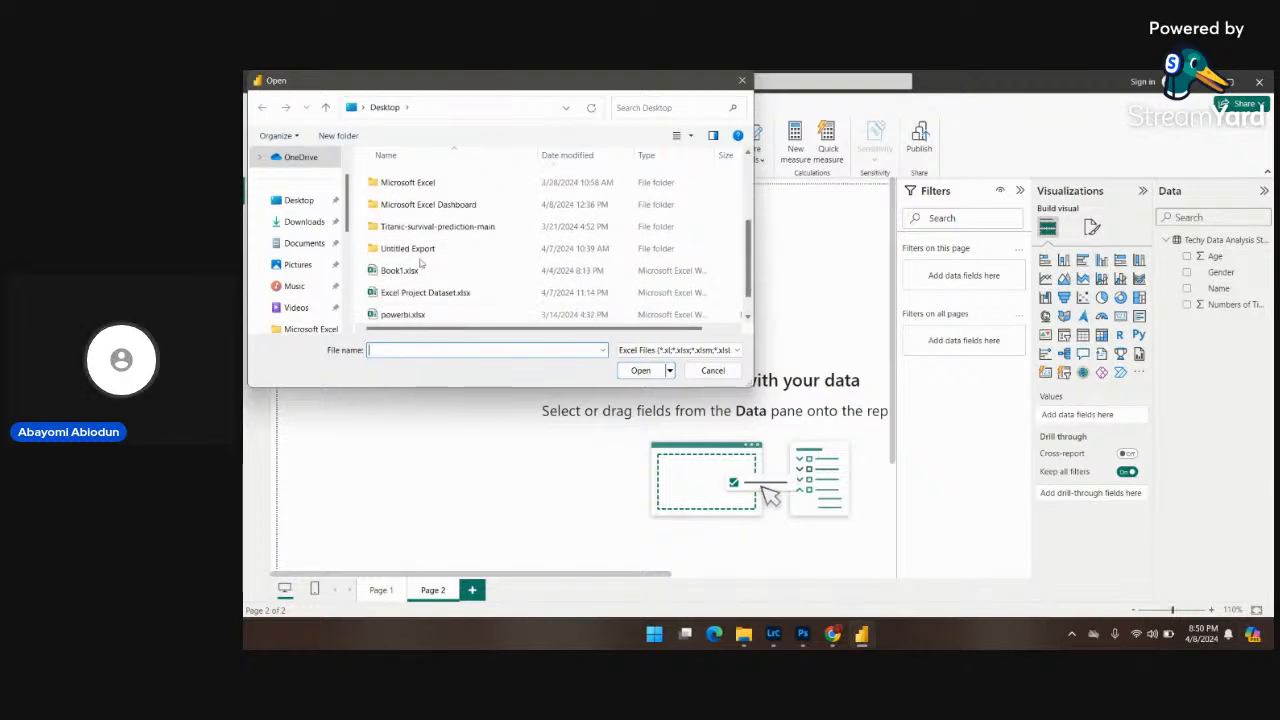
pyautogui.click(281, 200)
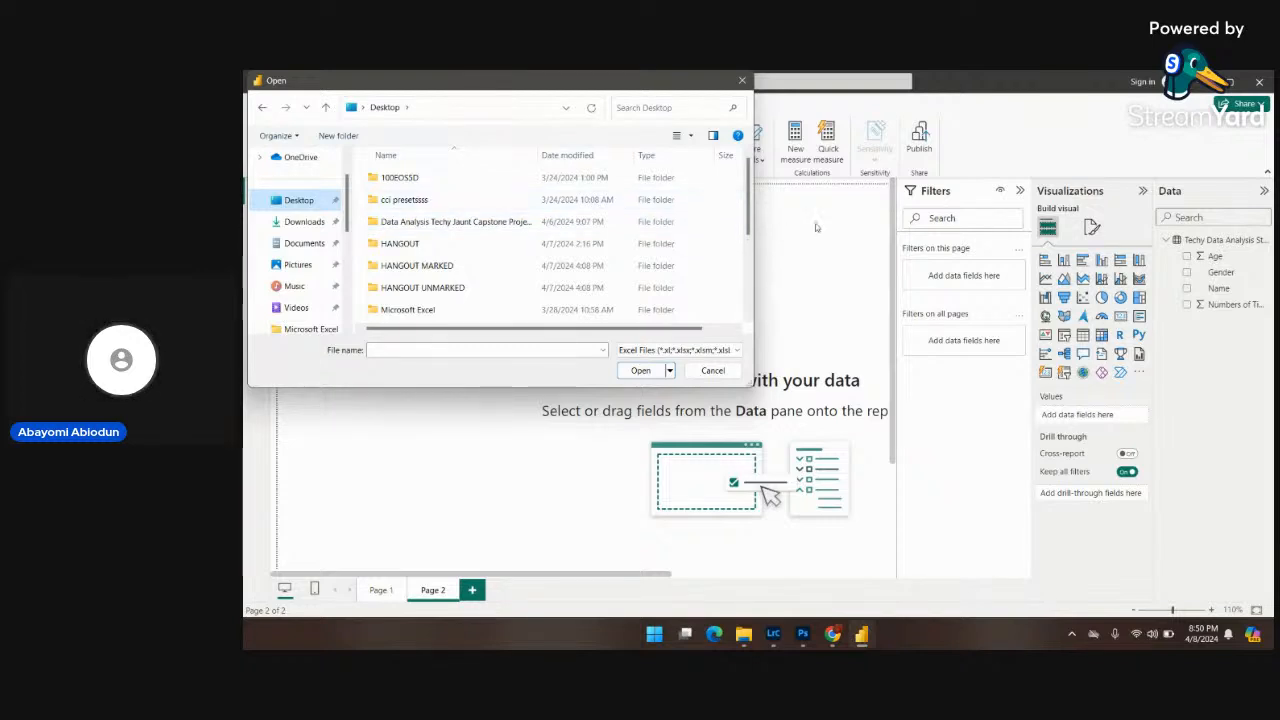
pyautogui.scroll(-3, 748, 210)
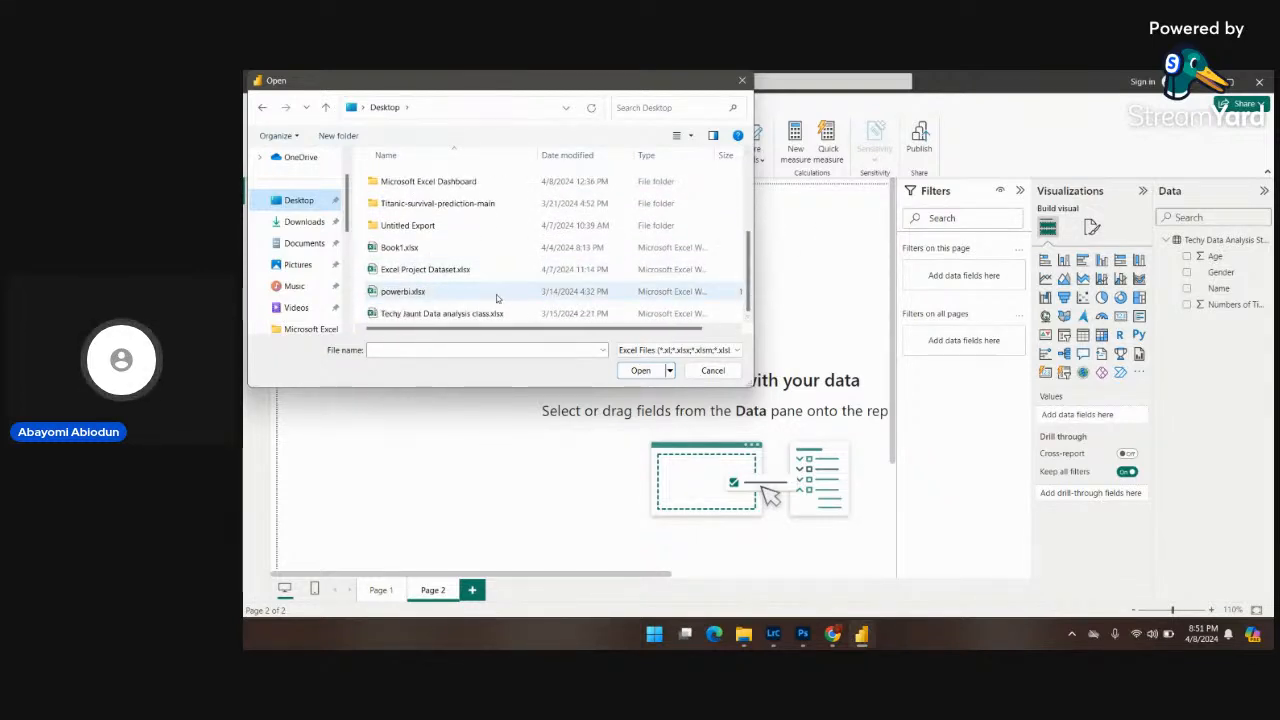
pyautogui.click(410, 292)
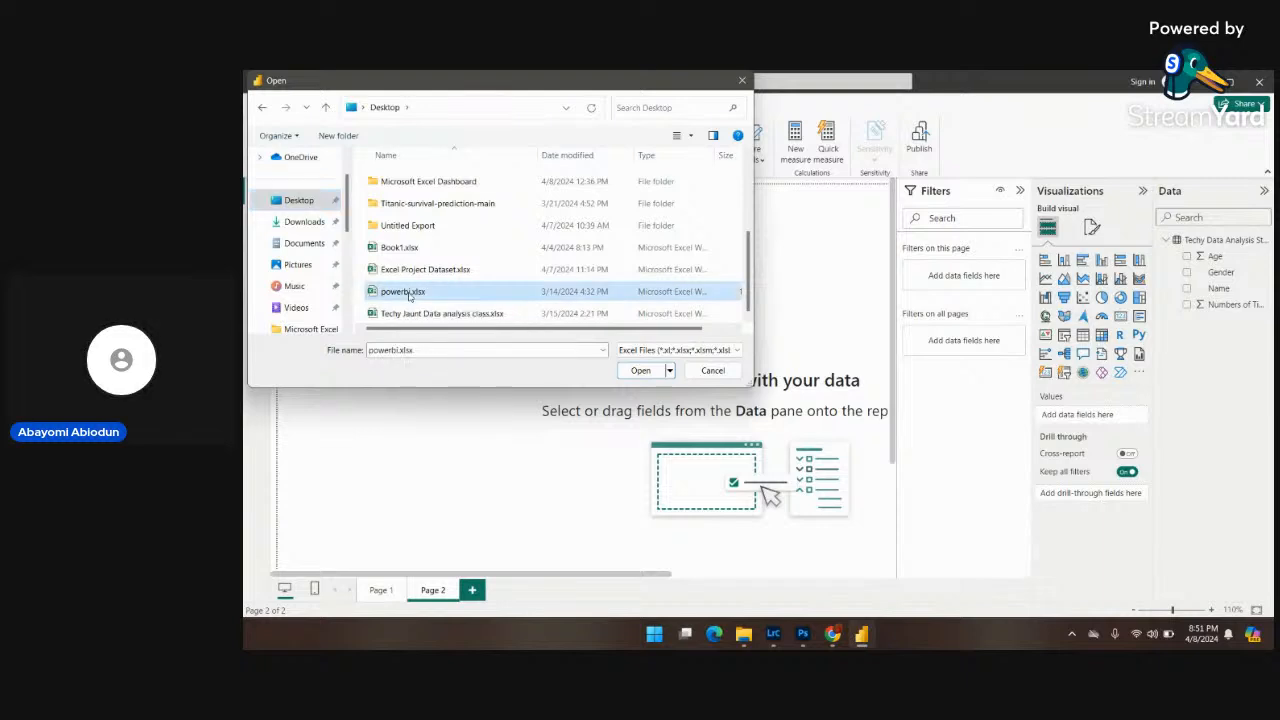
pyautogui.click(638, 372)
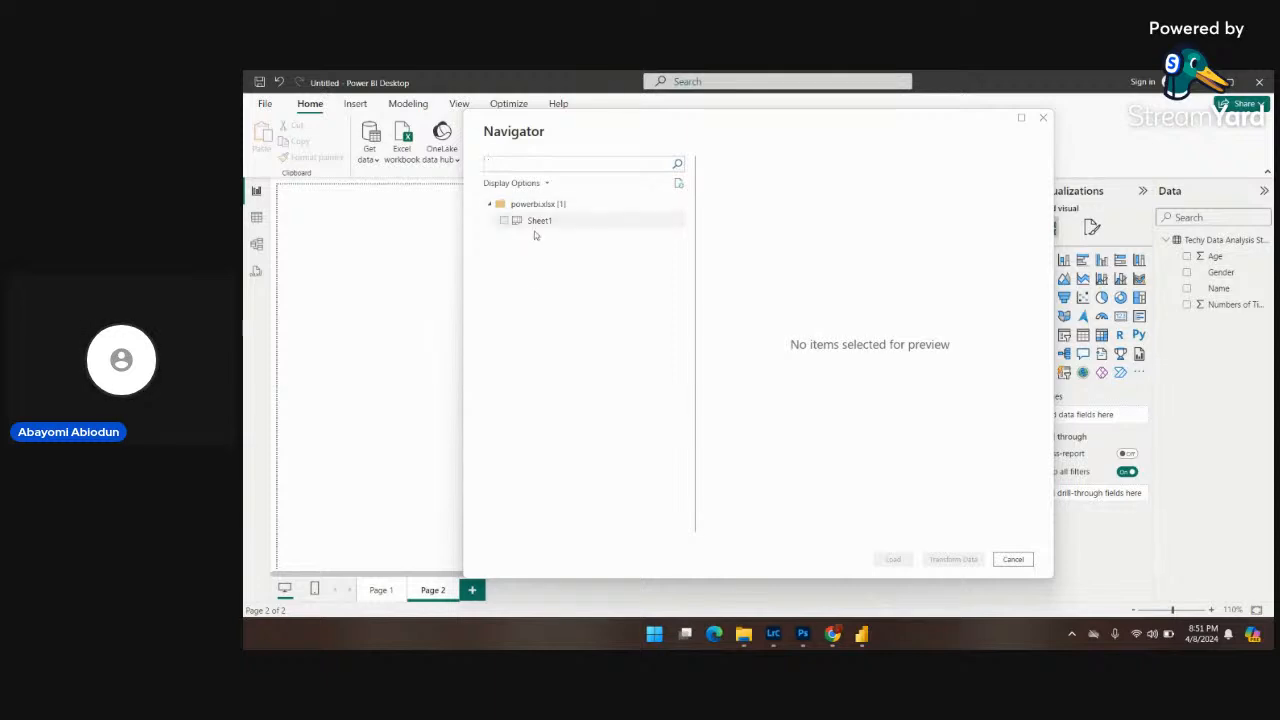
# Select Sheet1, preview its columns, and open it in Power Query Editor through Transform Data to review the columns there.
pyautogui.click(504, 220)
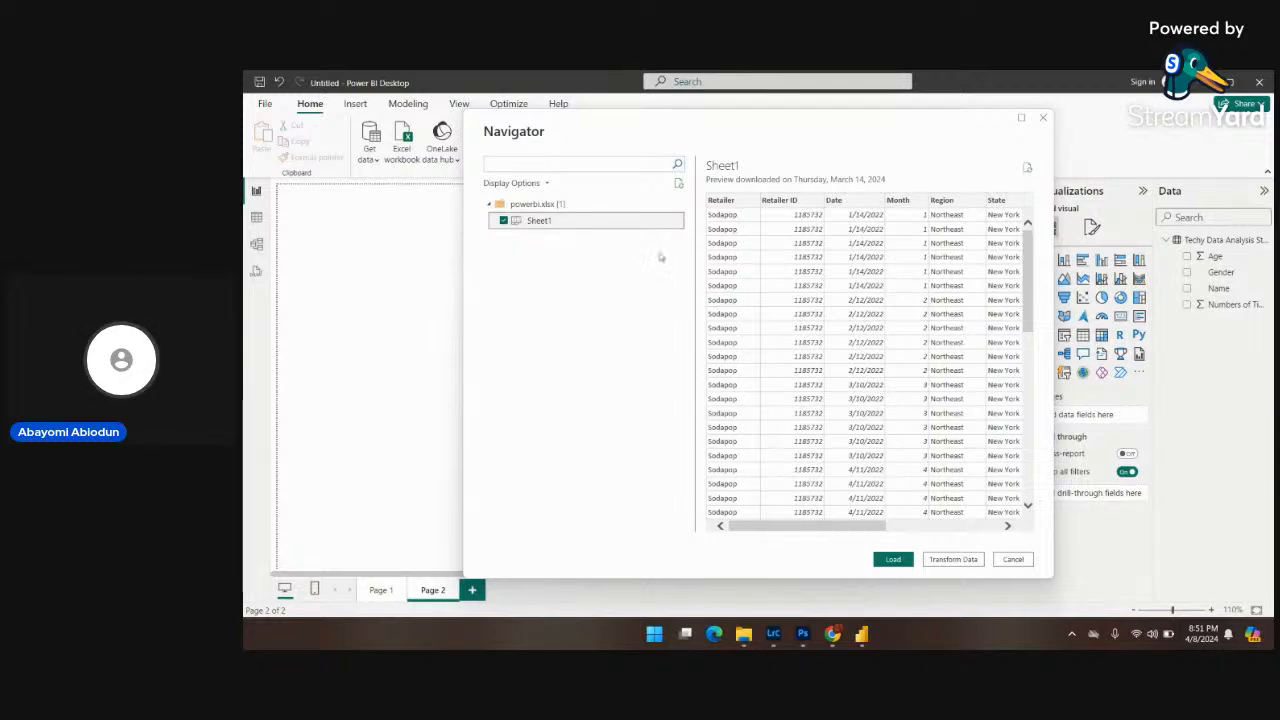
pyautogui.moveTo(843, 530)
pyautogui.mouseDown()
pyautogui.moveTo(885, 530)
pyautogui.moveTo(822, 527)
pyautogui.mouseUp()
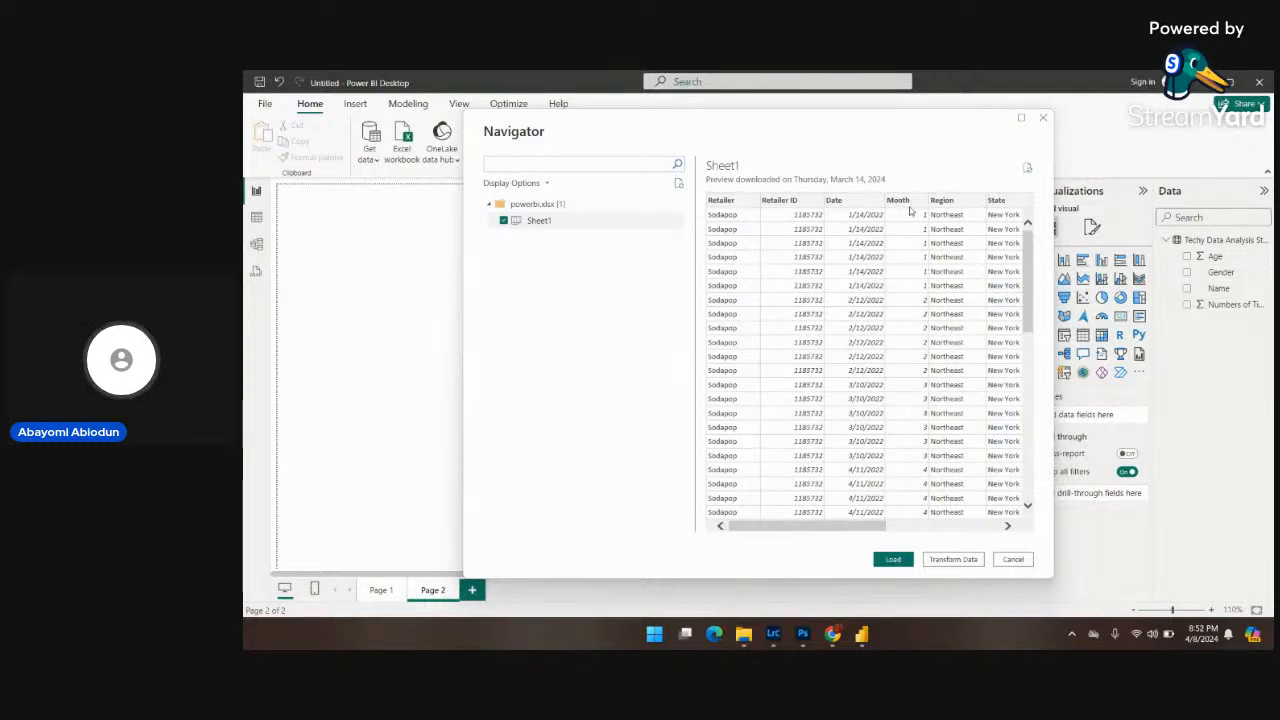
pyautogui.moveTo(882, 524); pyautogui.dragTo(936, 525)
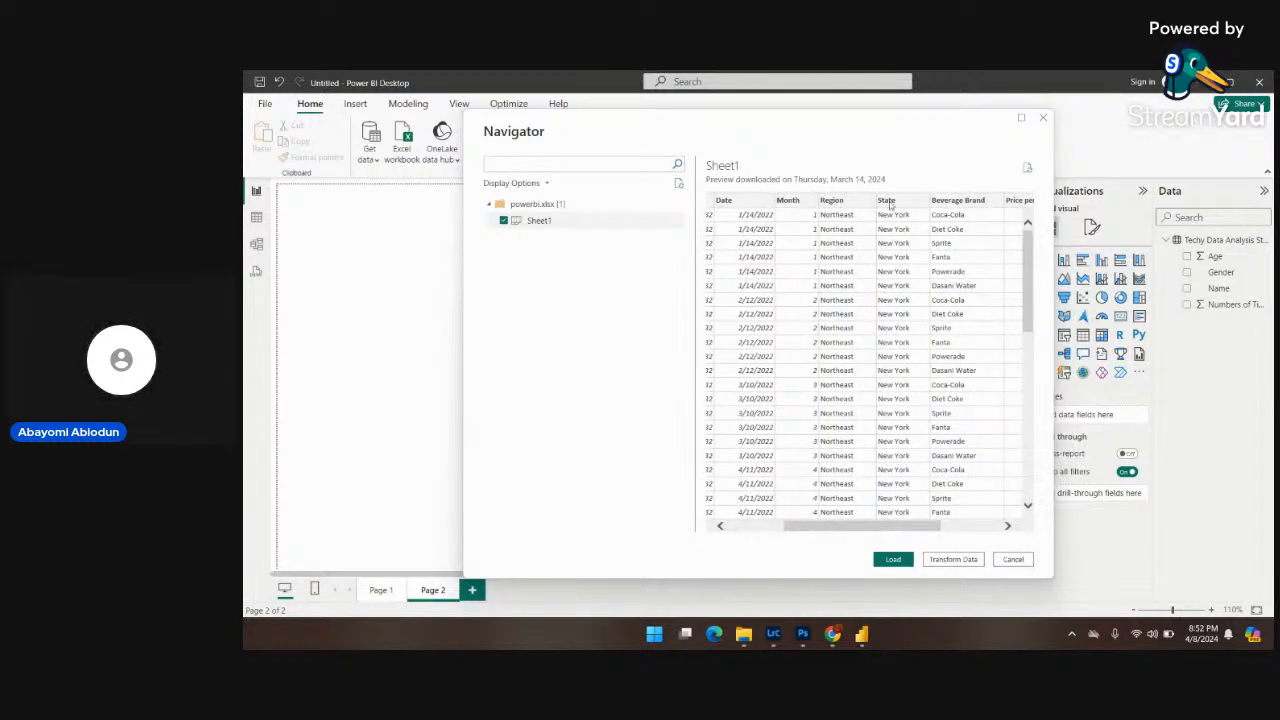
pyautogui.moveTo(927, 532); pyautogui.dragTo(986, 530)
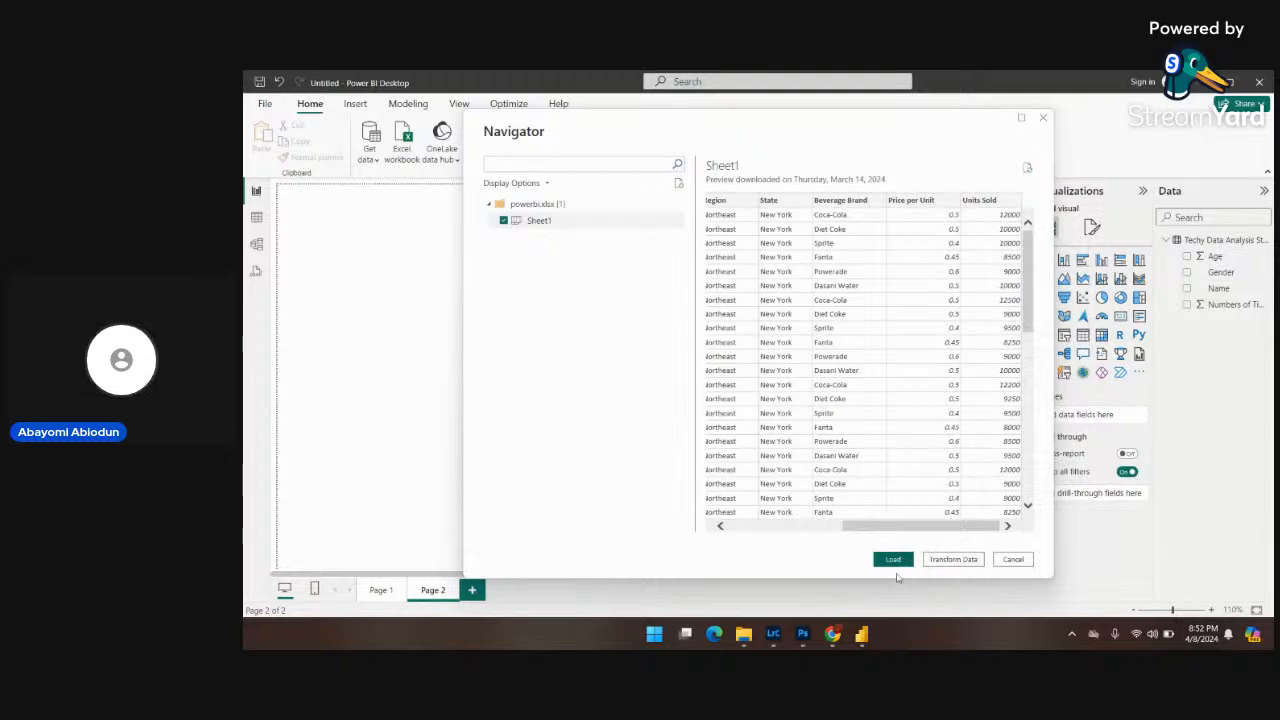
pyautogui.click(957, 560)
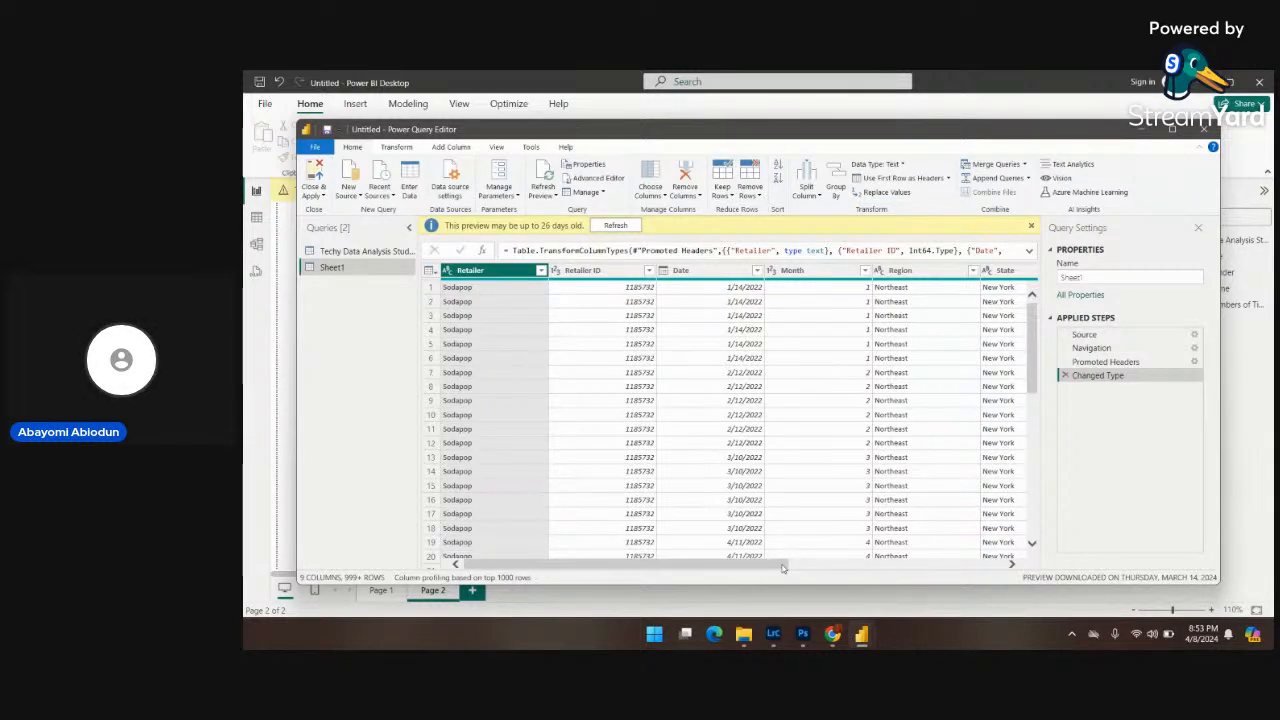
pyautogui.moveTo(783, 568); pyautogui.dragTo(983, 563)
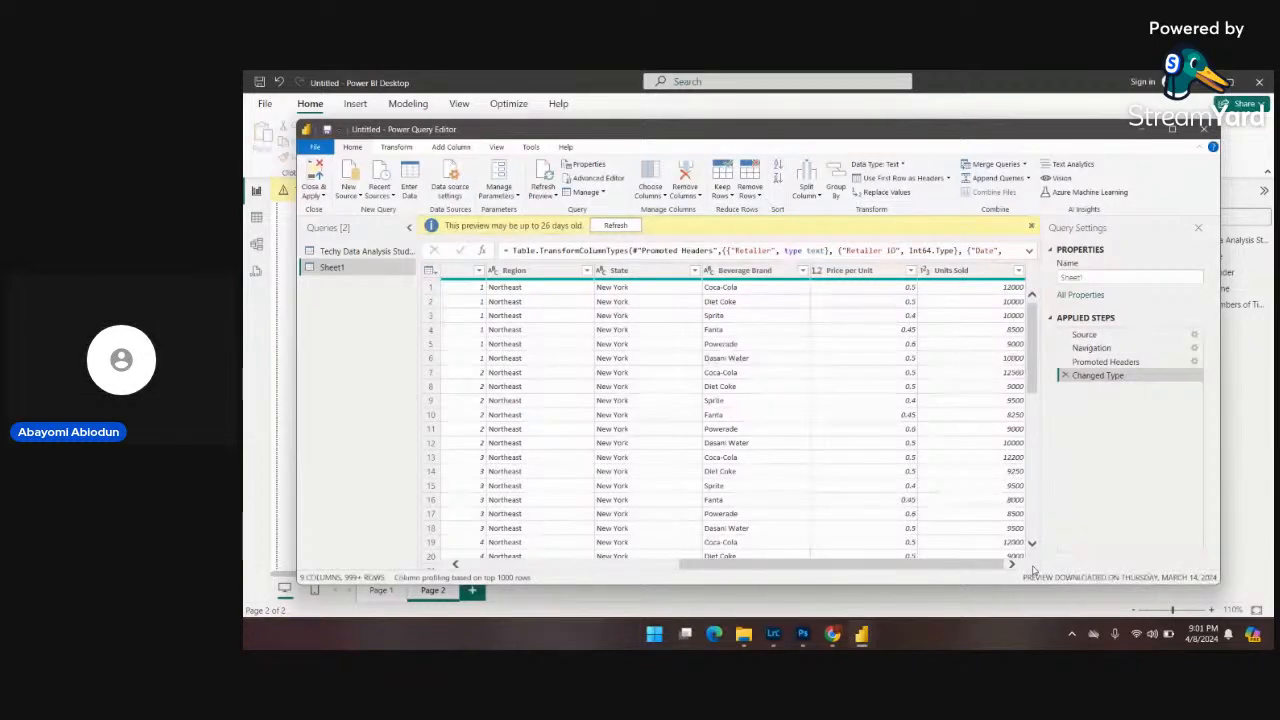
# Switch to the StreamYard studio in Chrome to read the viewers' comments.
pyautogui.moveTo(833, 643)
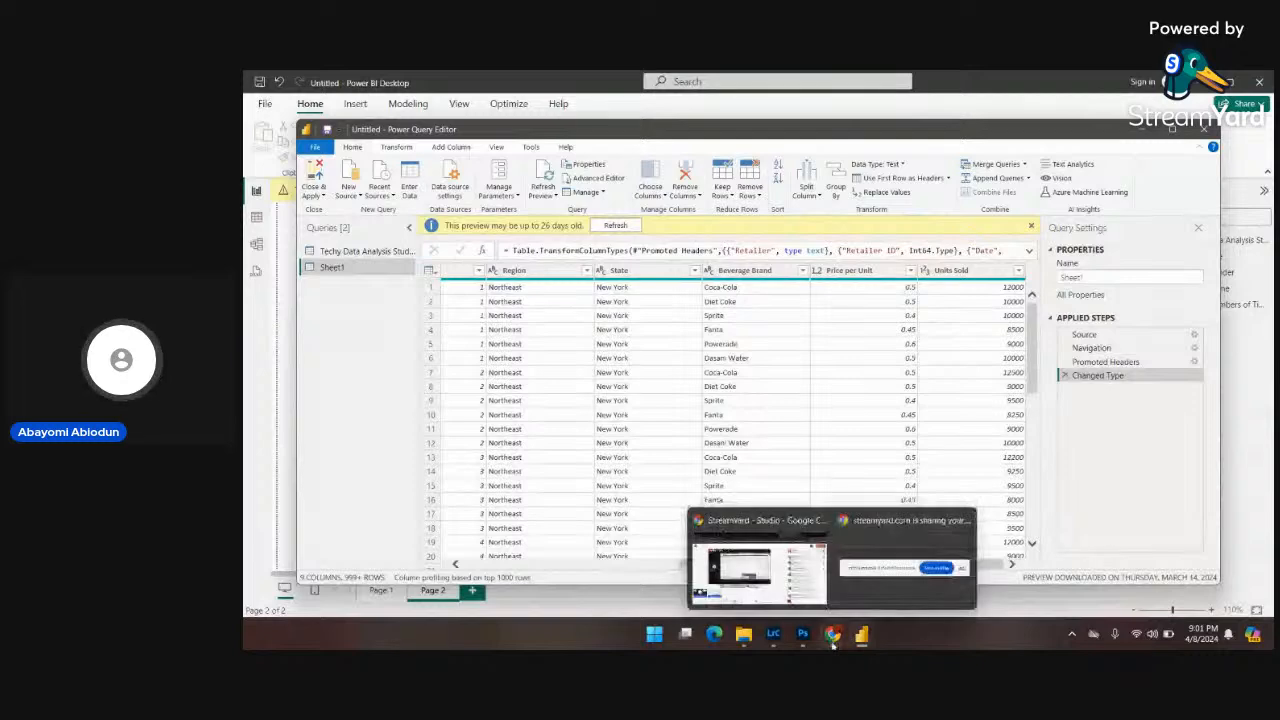
pyautogui.click(757, 565)
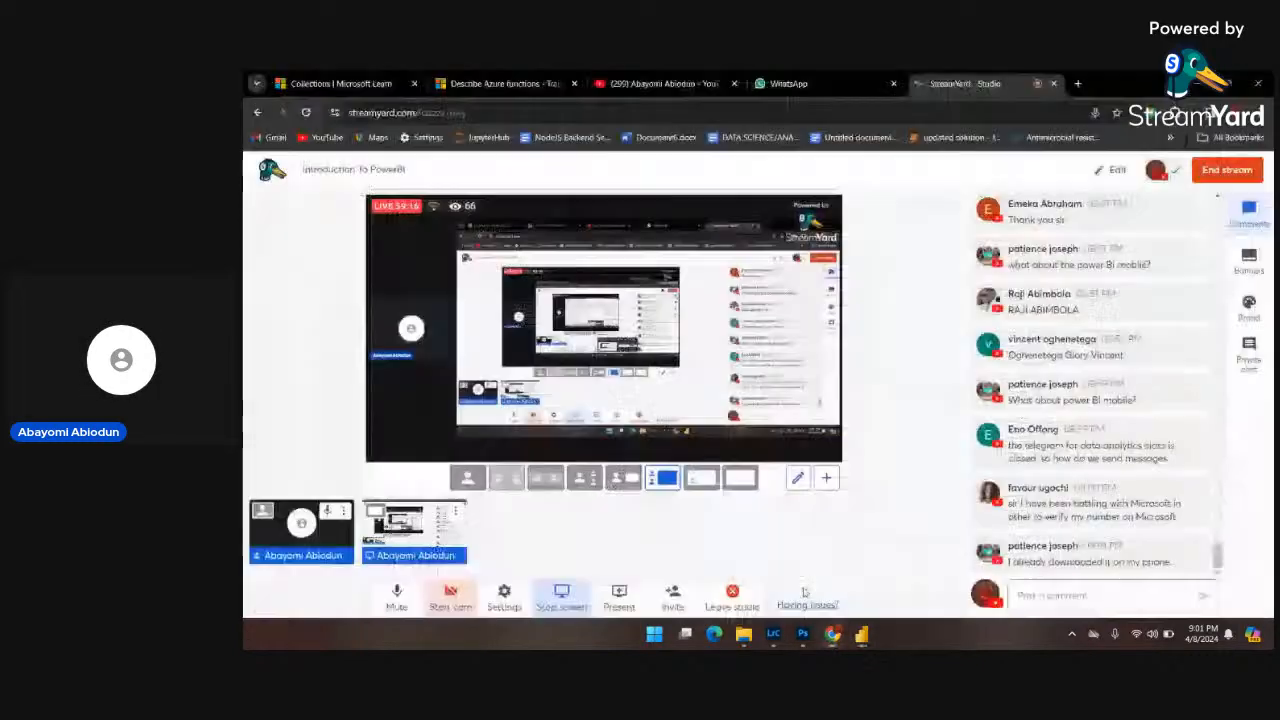